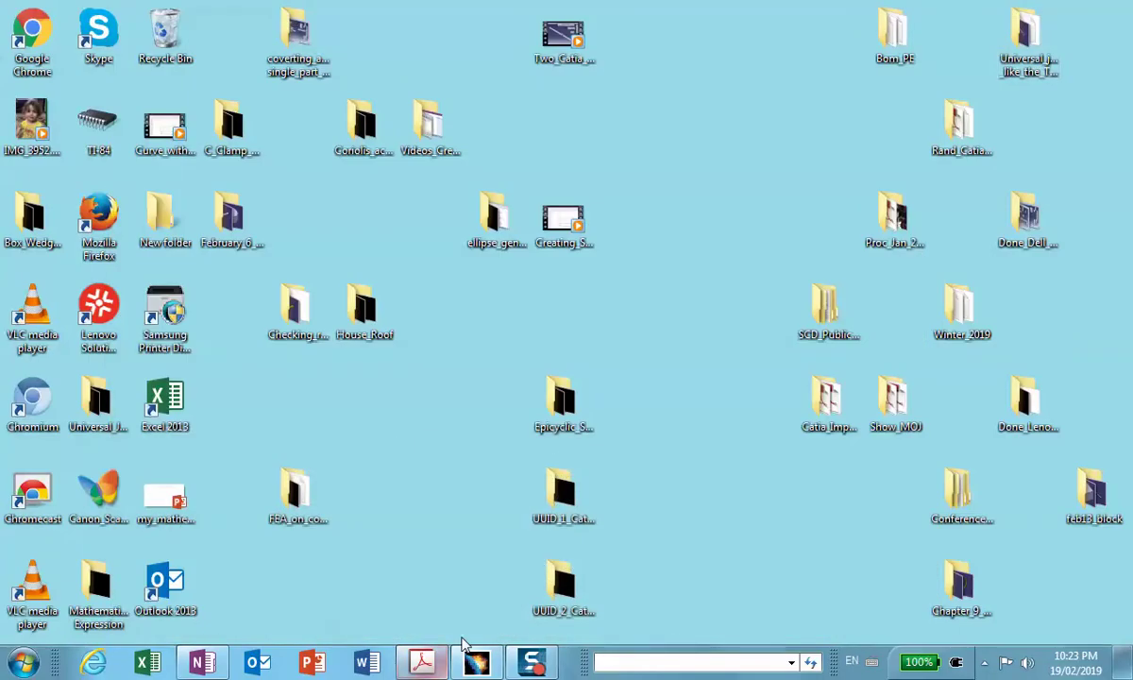
# Step: Switch to CATIA V5 and insert a new part into Product1
pyautogui.click(475, 662)
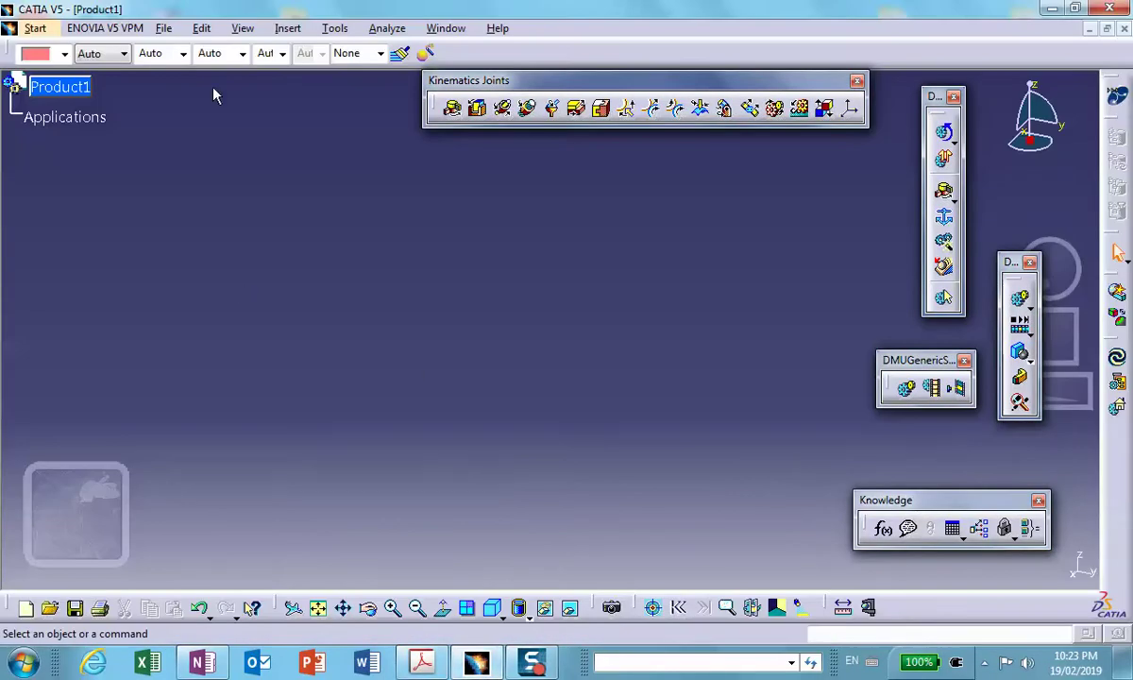
pyautogui.click(287, 30)
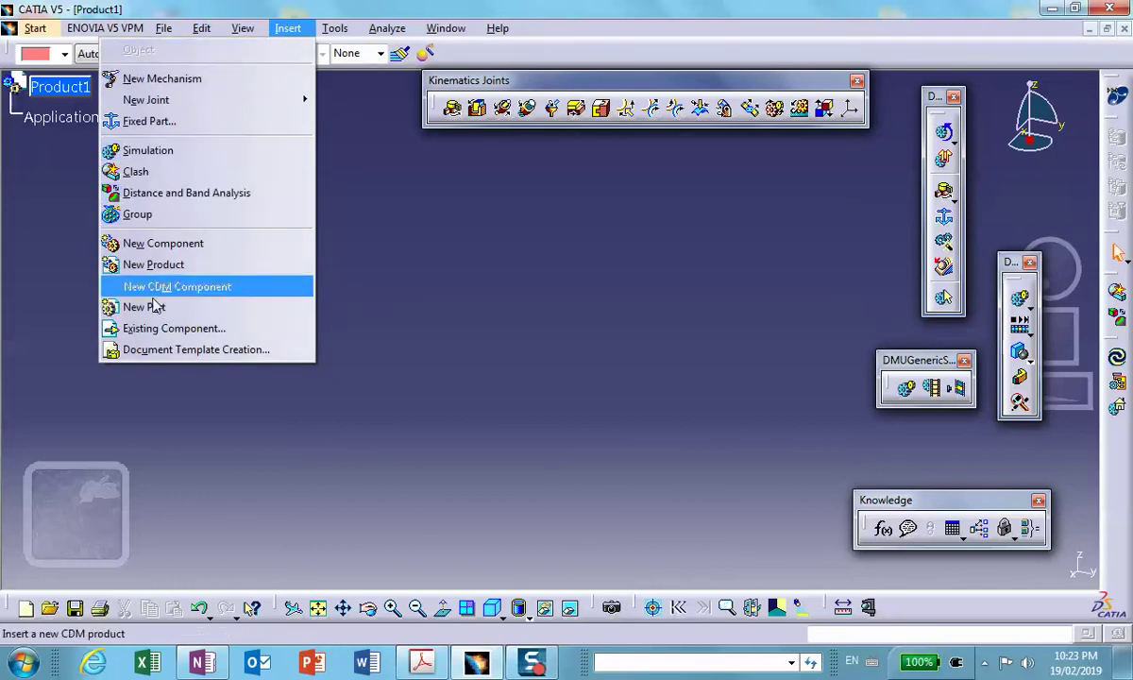
pyautogui.click(151, 307)
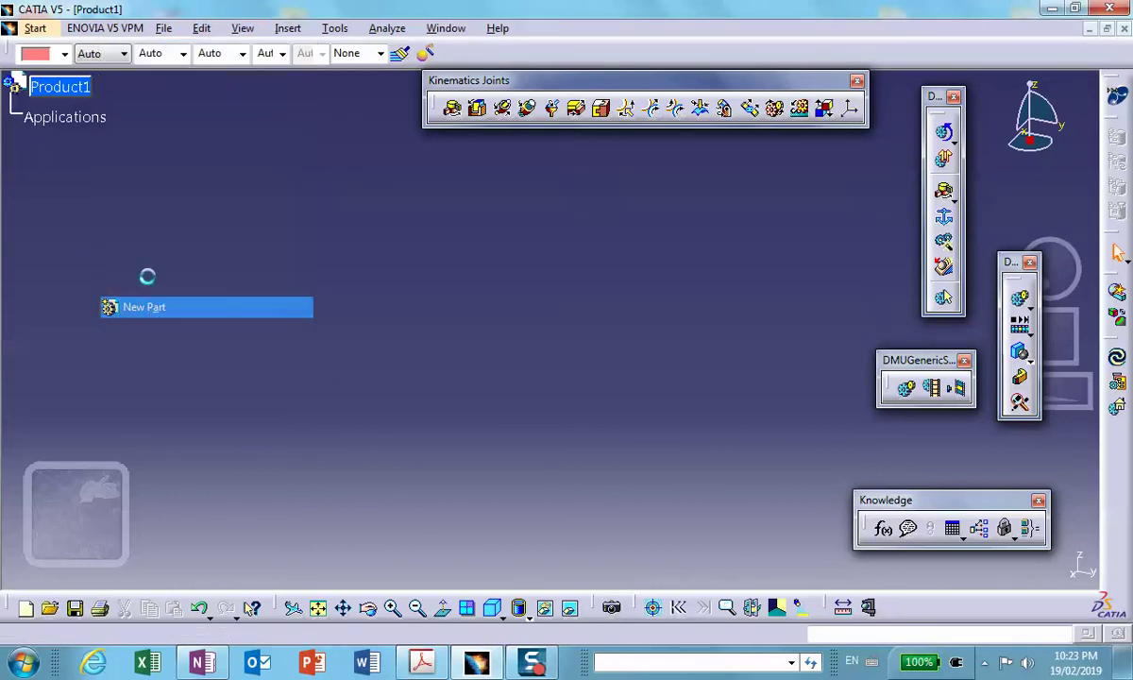
pyautogui.click(64, 89)
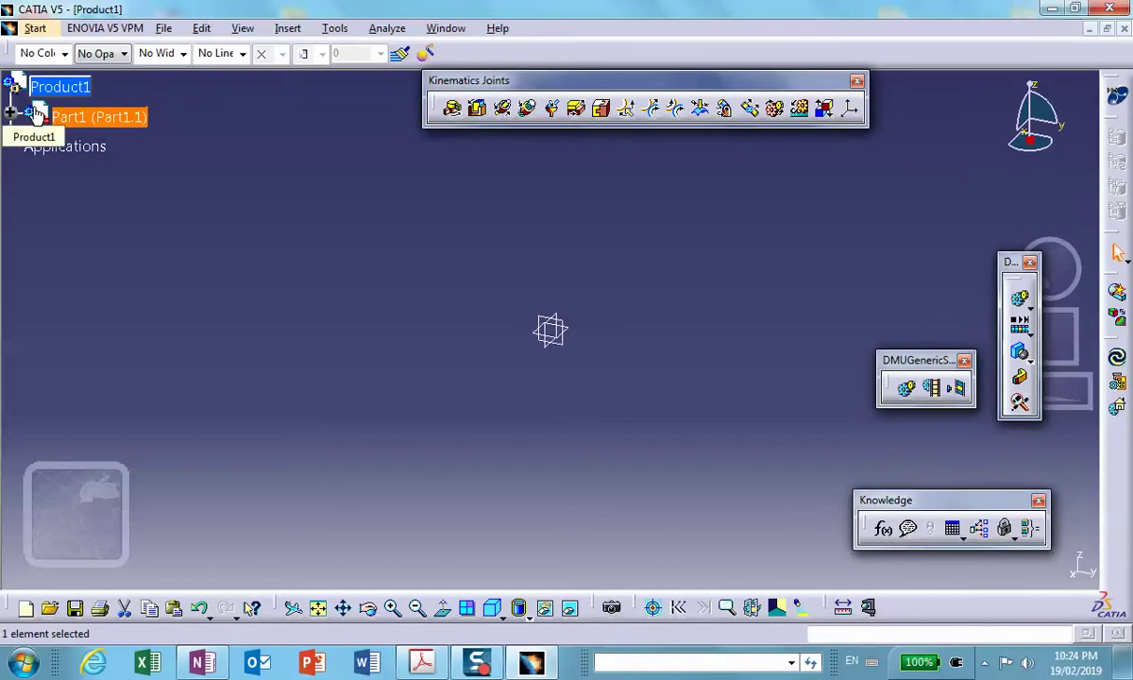
# Step: Set both the instance name and the part number of the new part to track
pyautogui.rightClick(96, 118)
pyautogui.click(139, 182)
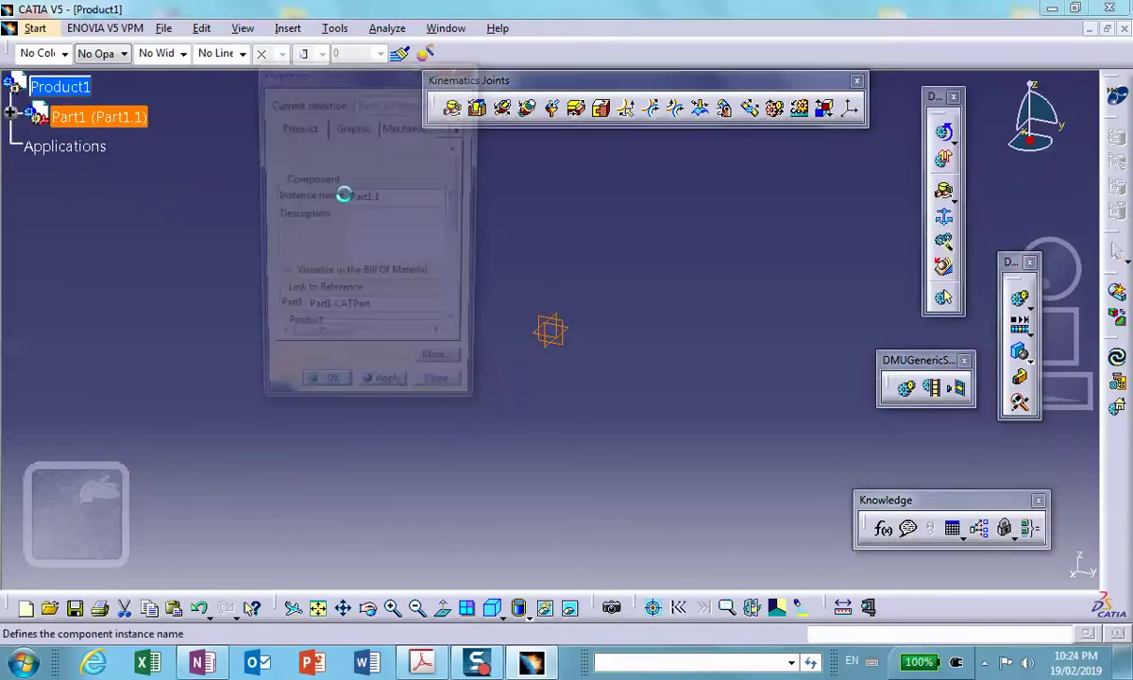
pyautogui.write('track')
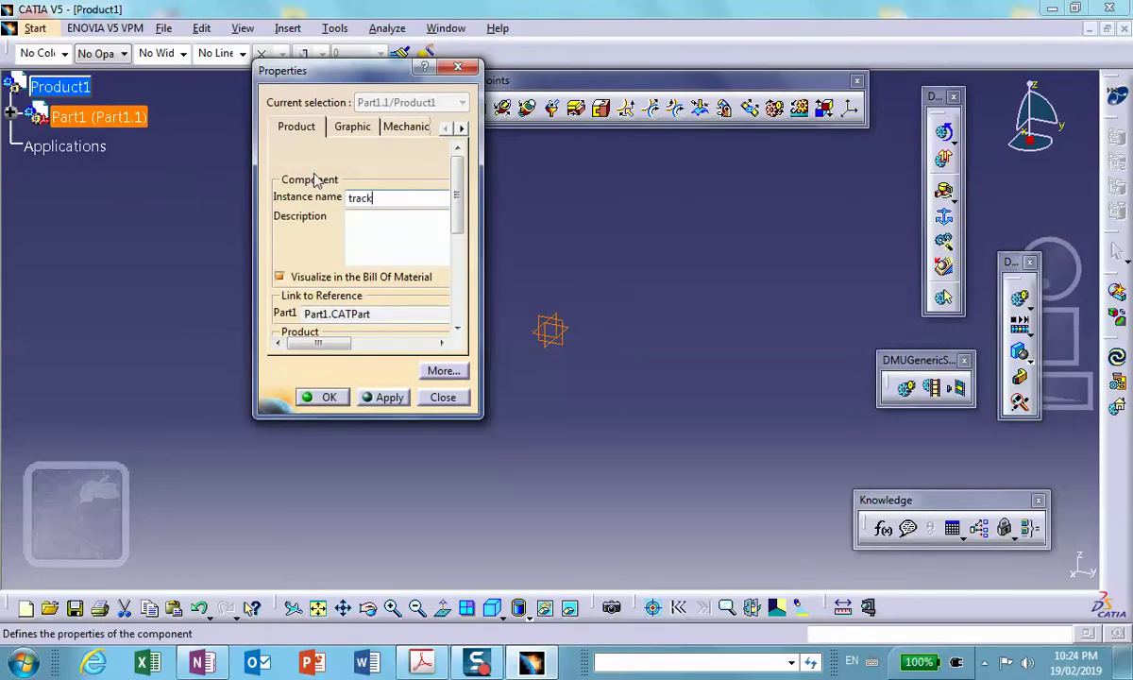
pyautogui.click(457, 328)
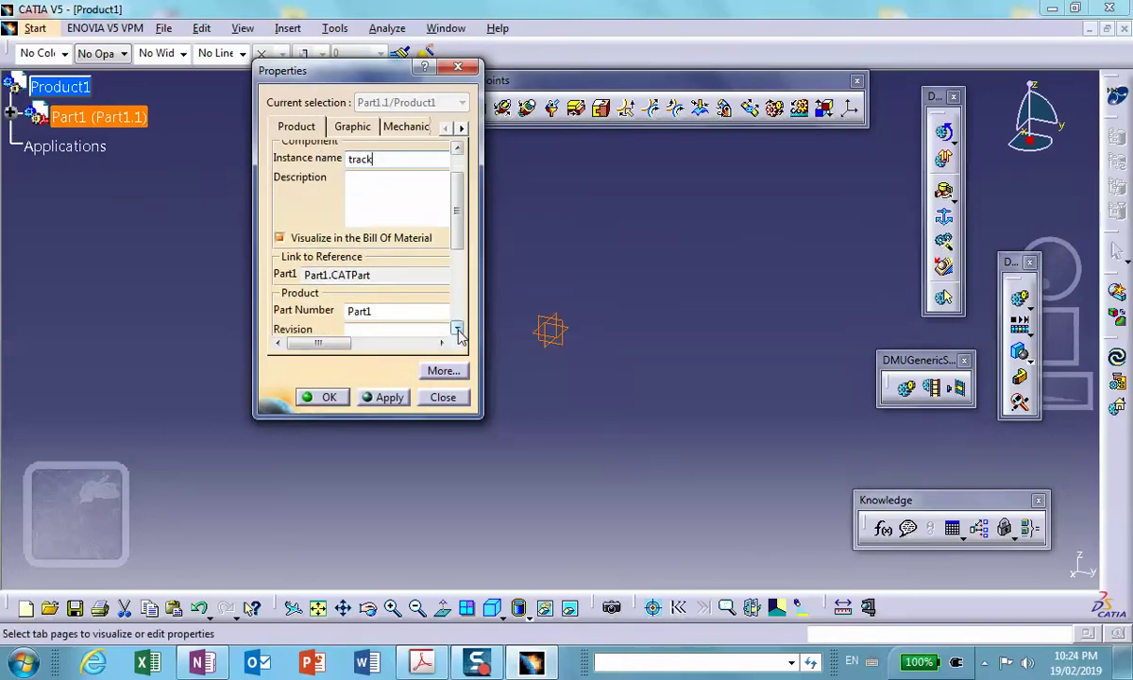
pyautogui.doubleClick(421, 310)
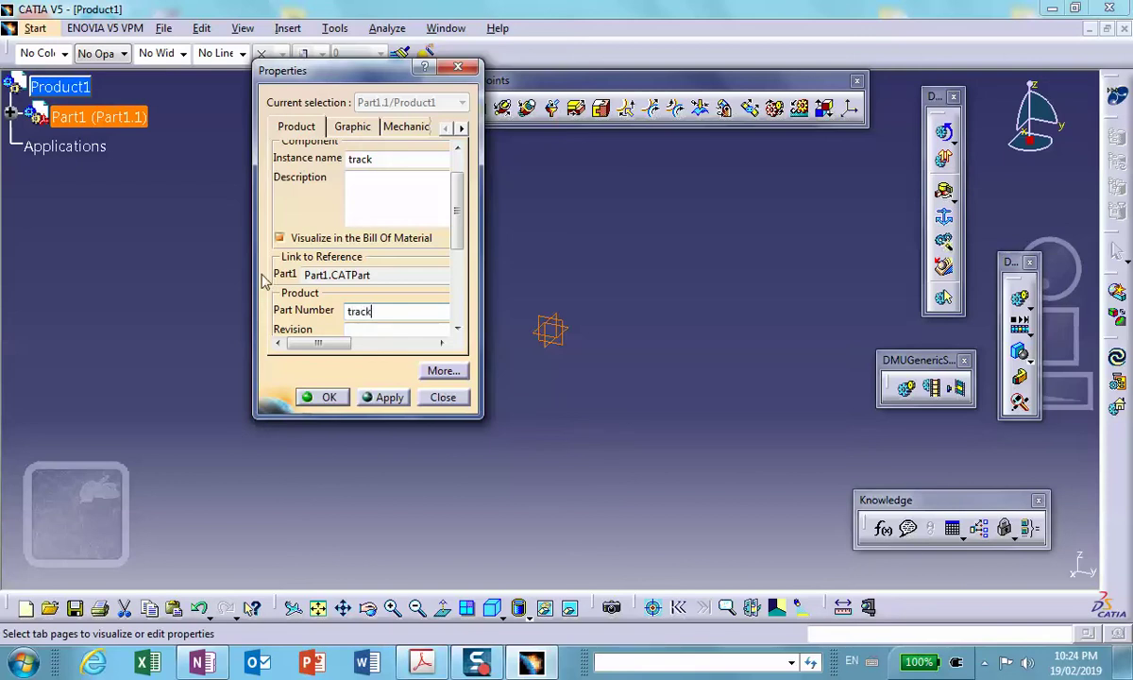
pyautogui.click(341, 399)
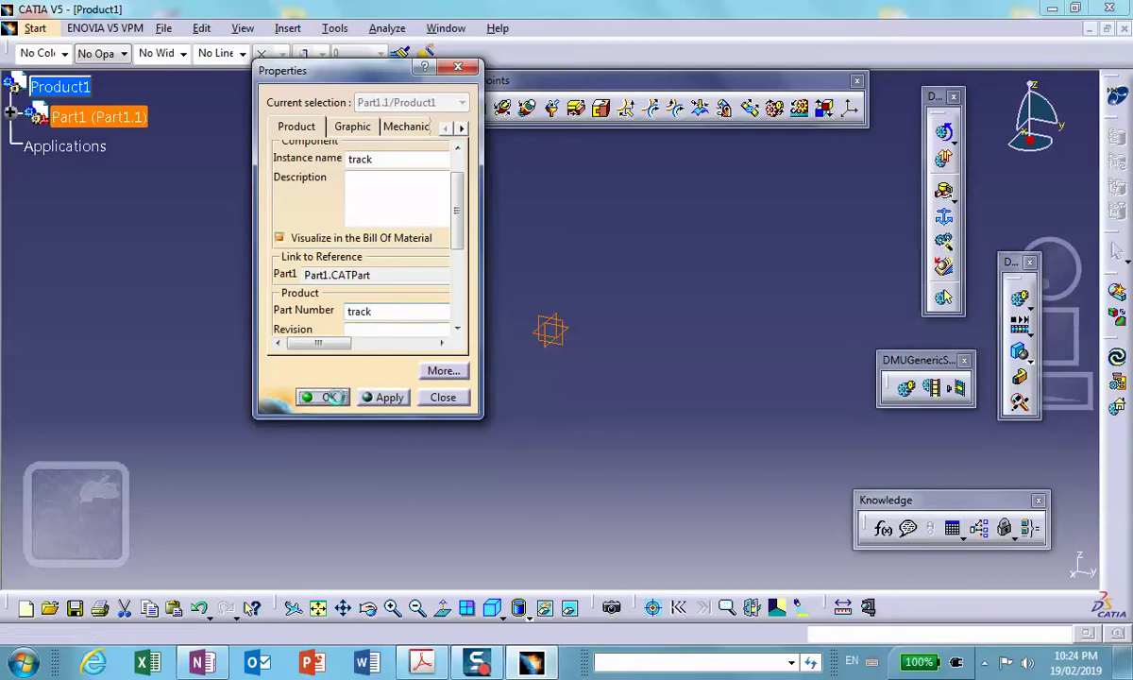
# Step: Open the track part and sketch a rectangle below the origin on its yz plane, with its lower corner at about H -0.3, V -2.6 in
pyautogui.click(10, 112)
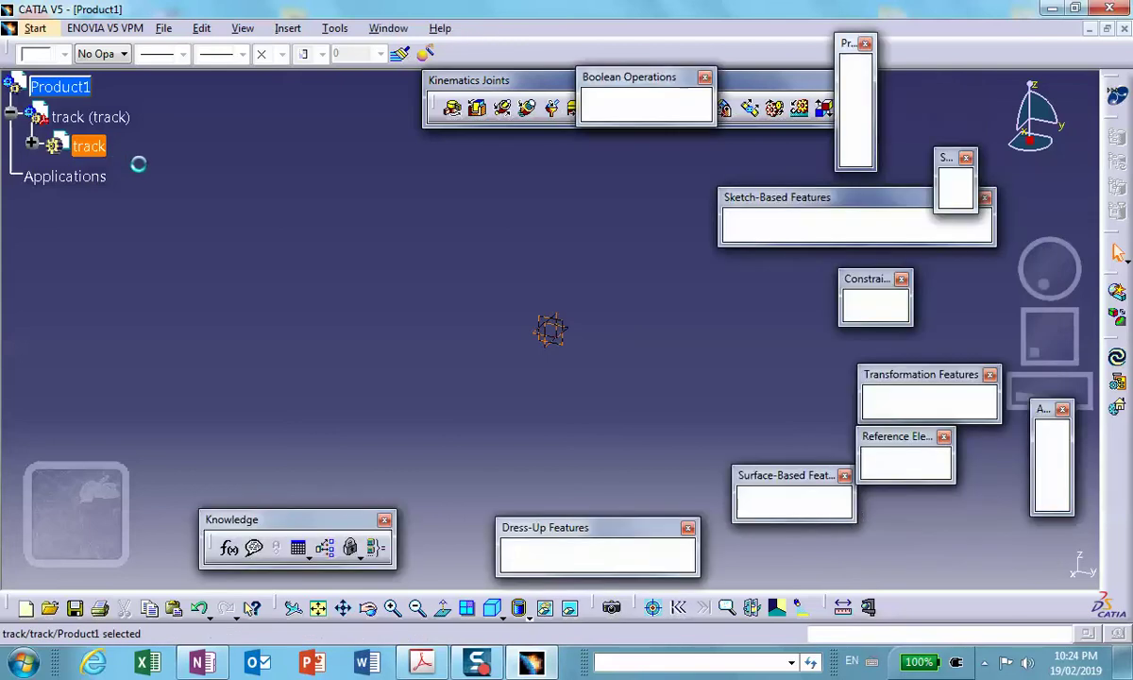
pyautogui.click(565, 324)
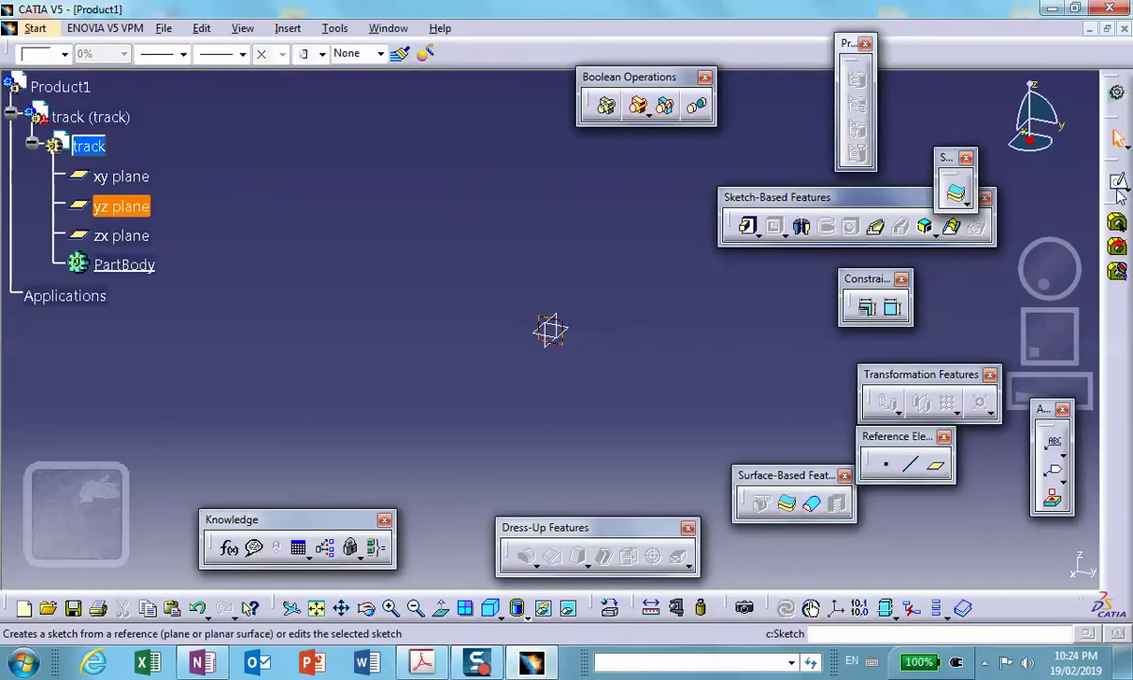
pyautogui.click(956, 193)
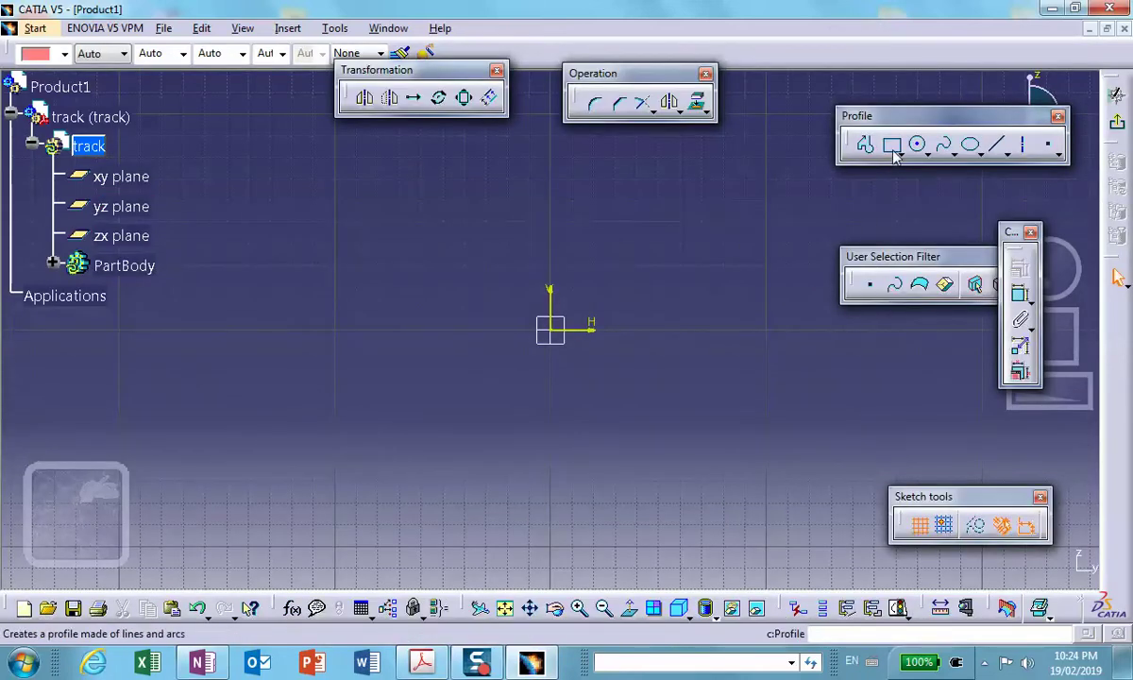
pyautogui.click(422, 394)
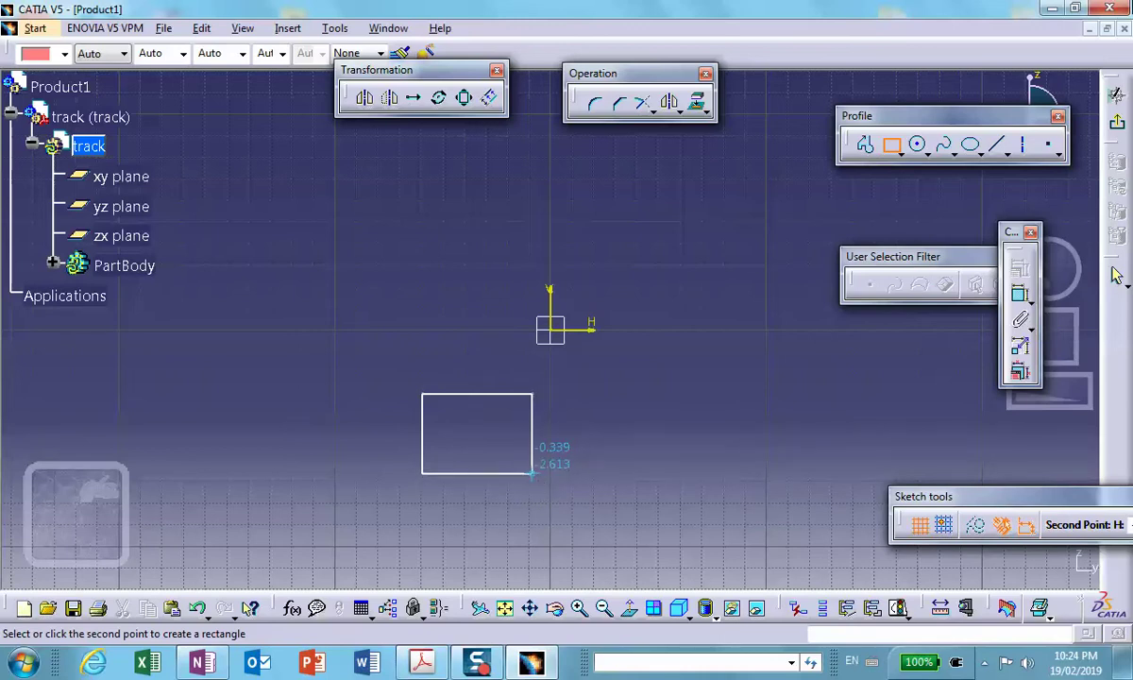
pyautogui.click(534, 475)
pyautogui.click(1117, 127)
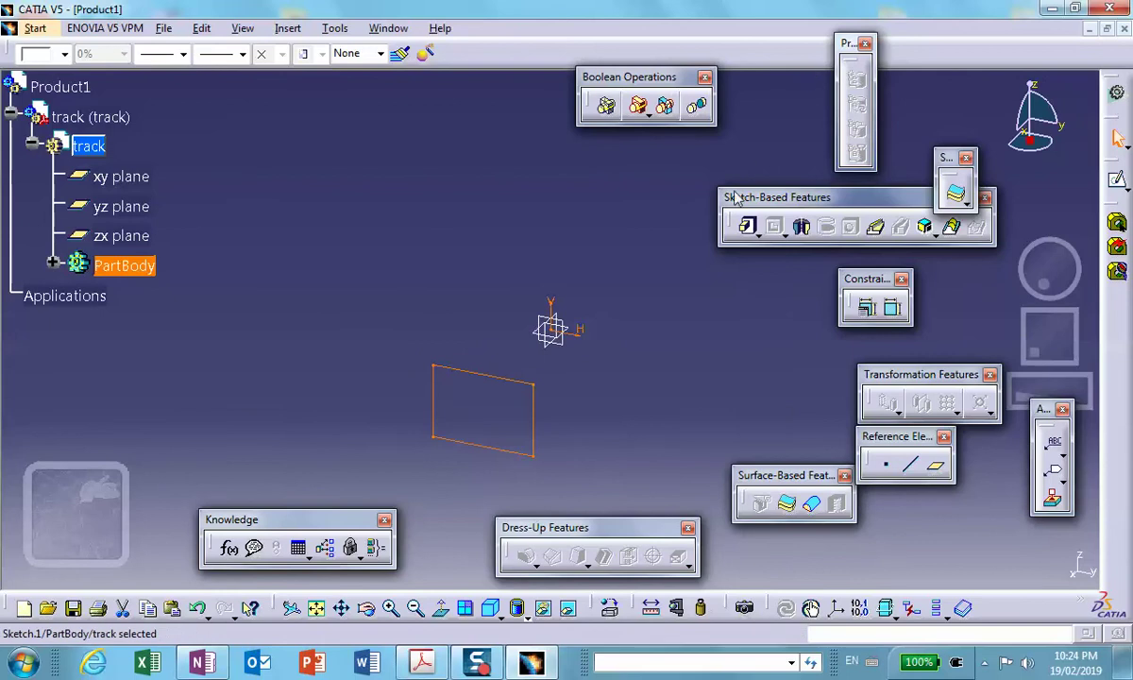
# Step: Extrude the rectangle sketch as a pad with a length of 10 in
pyautogui.click(742, 226)
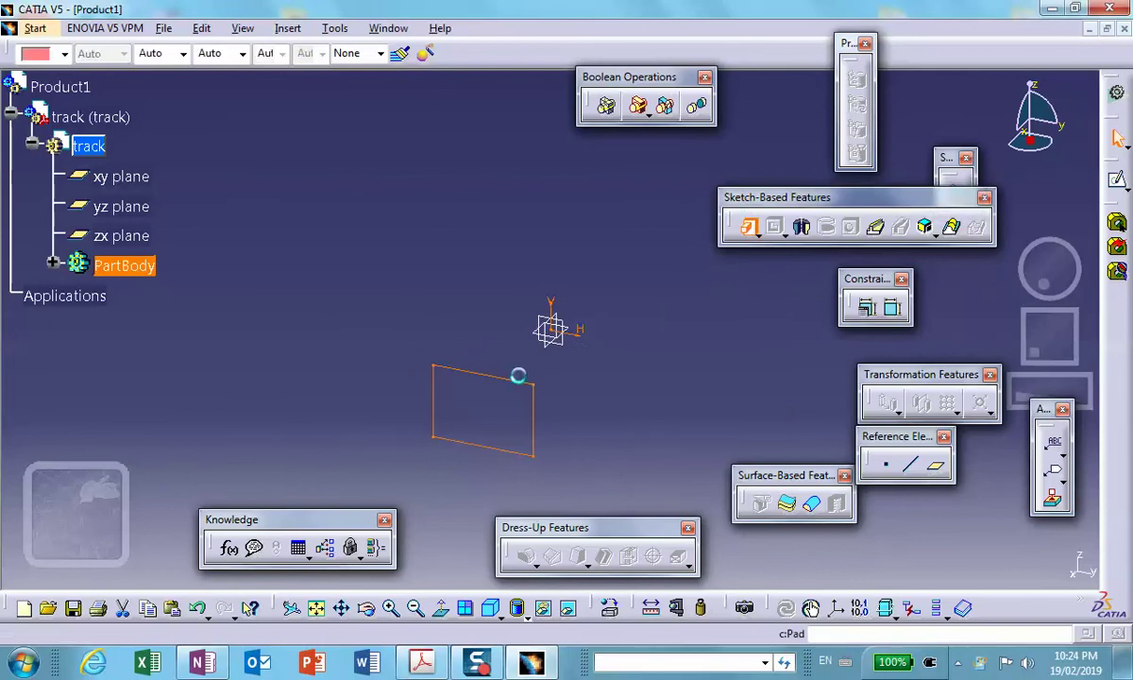
pyautogui.moveTo(462, 407); pyautogui.dragTo(553, 67, button='middle')
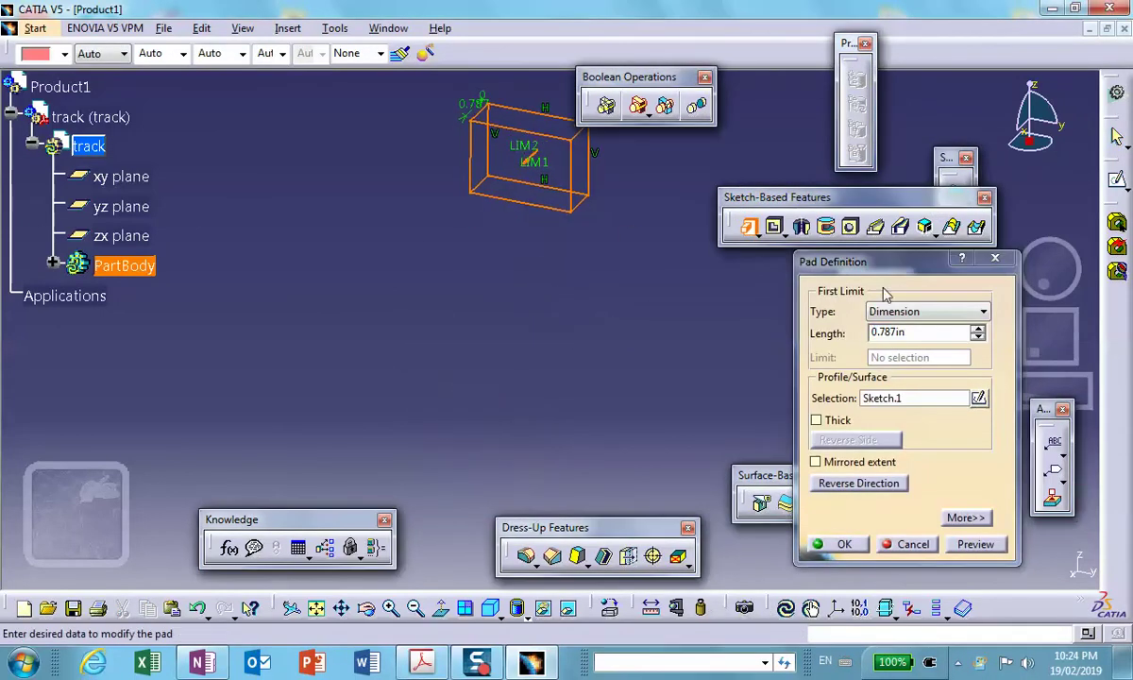
pyautogui.doubleClick(879, 332)
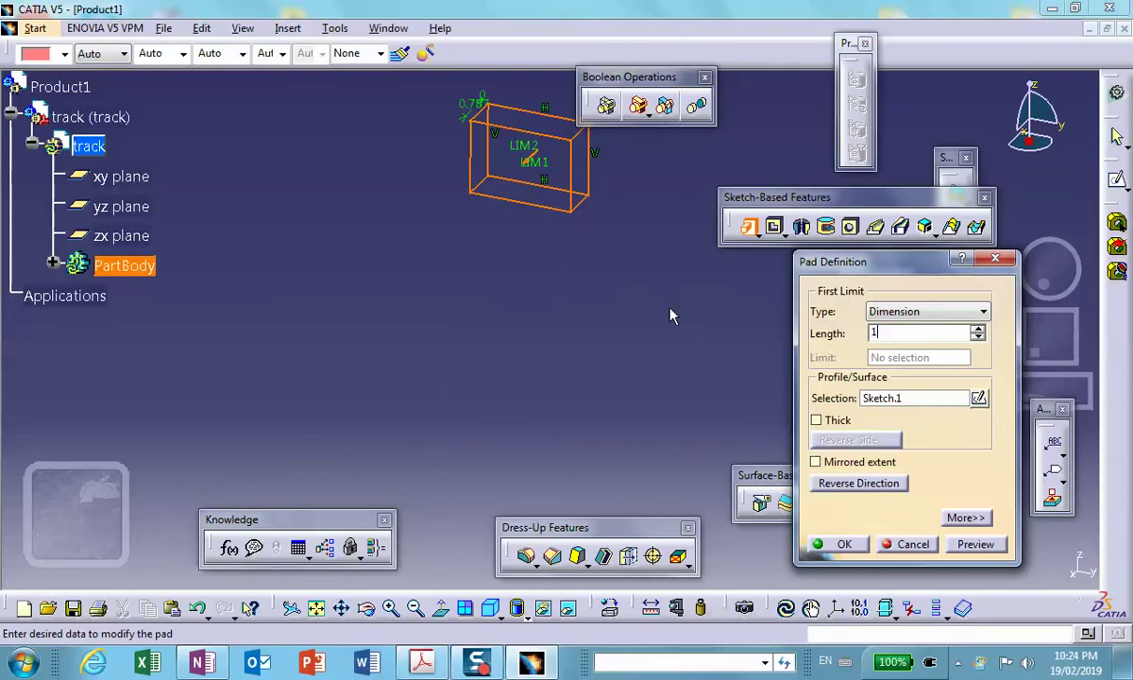
pyautogui.click(847, 544)
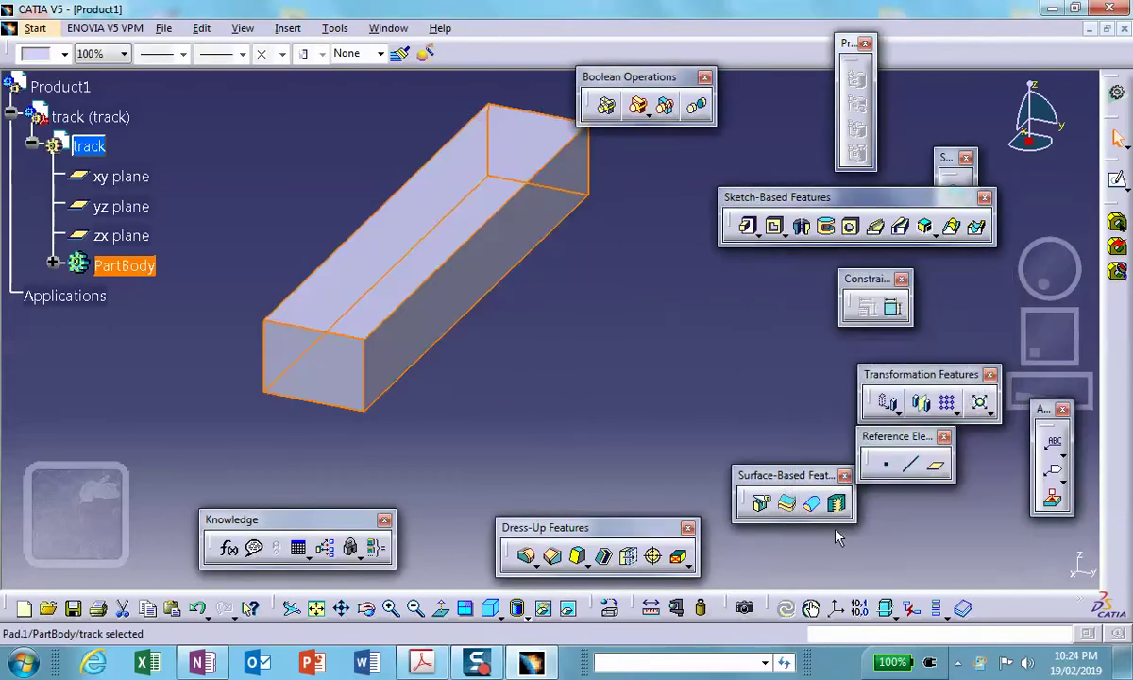
# Step: Set the bar pad's length to 15 in
pyautogui.doubleClick(414, 241)
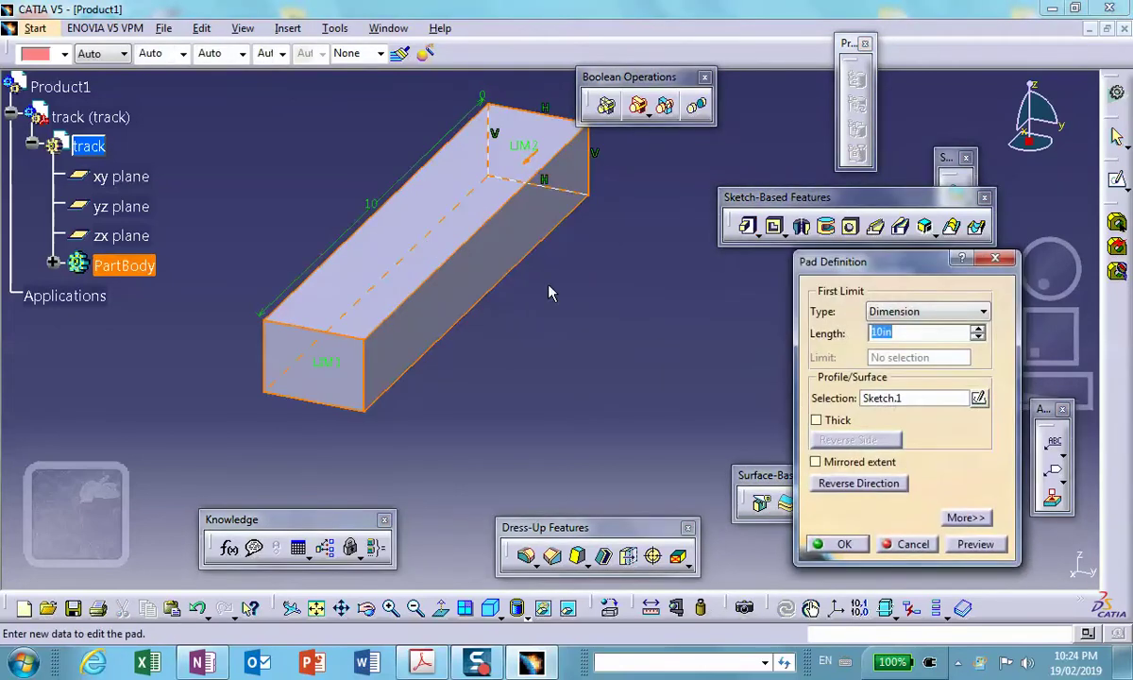
pyautogui.write('15')
pyautogui.click(844, 544)
# Step: Sketch a circle on the bar's long side face, centred across its height near the front end
pyautogui.moveTo(576, 317); pyautogui.dragTo(577, 365, button='middle')
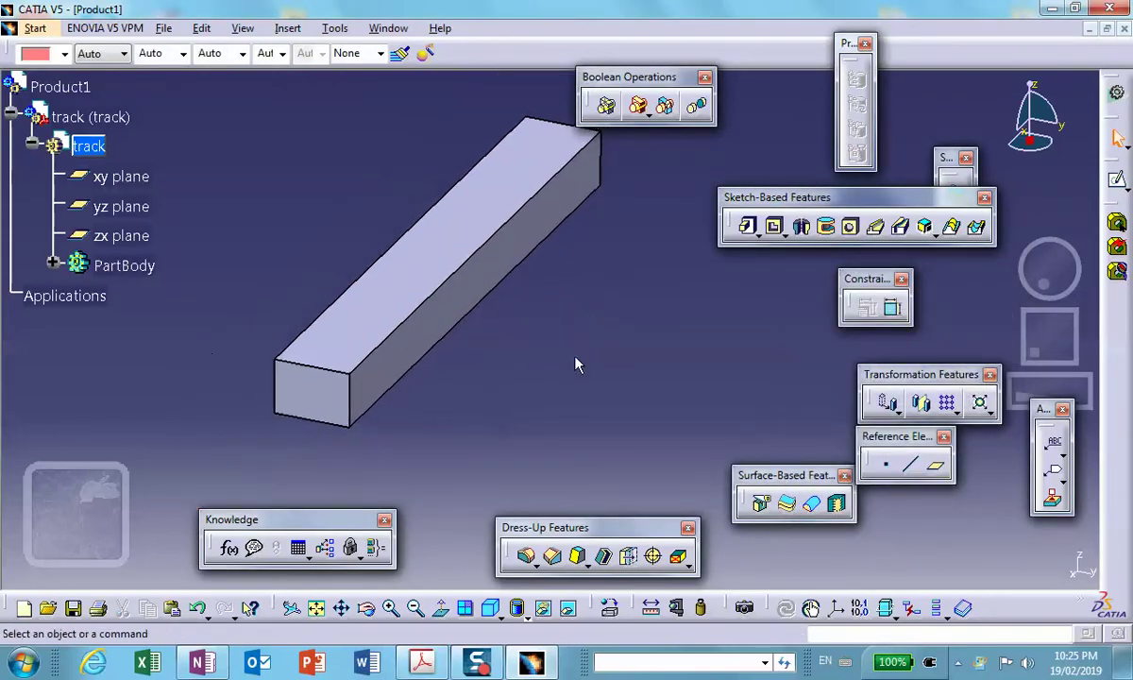
pyautogui.click(368, 372)
pyautogui.click(1125, 186)
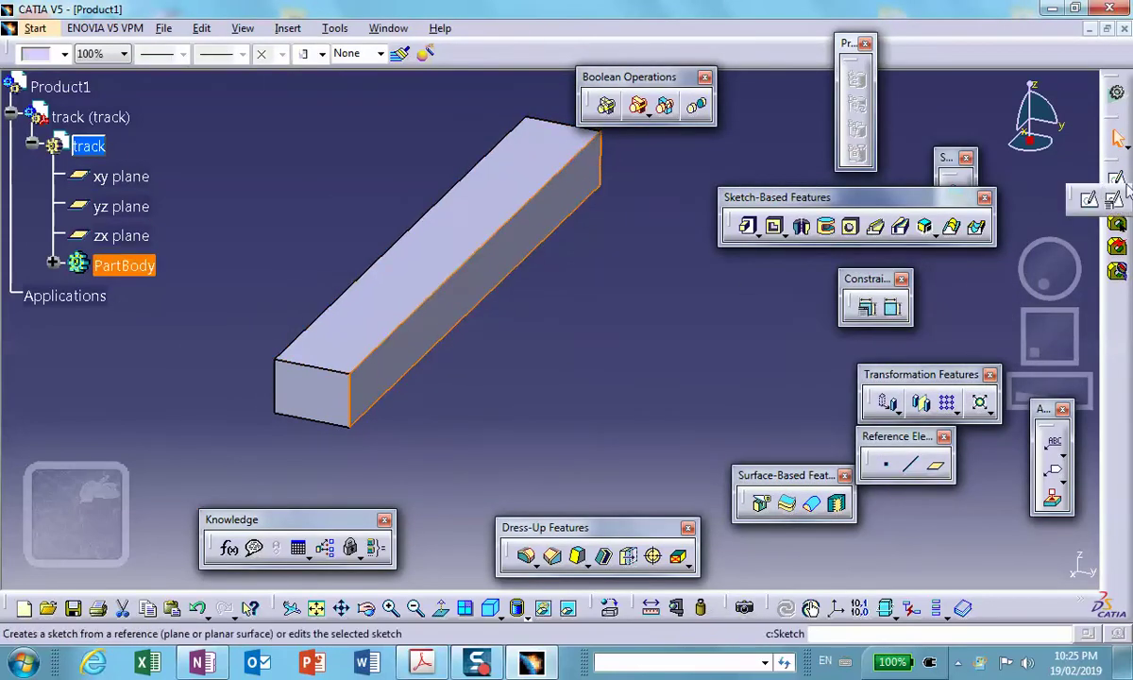
pyautogui.click(1091, 202)
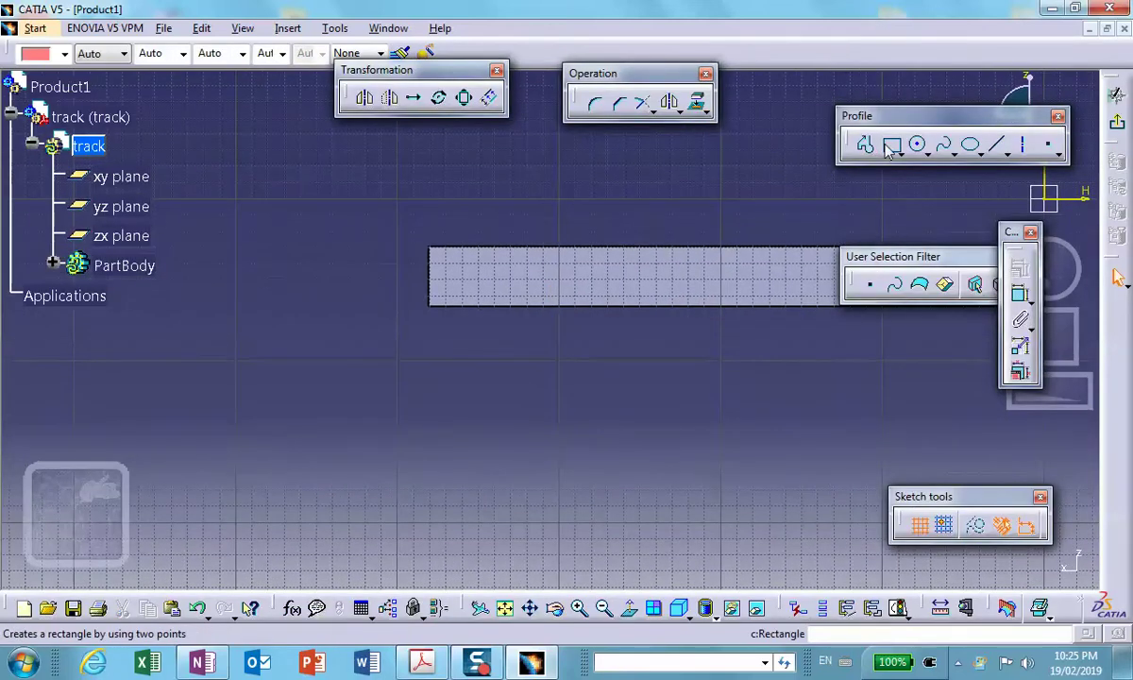
pyautogui.click(917, 144)
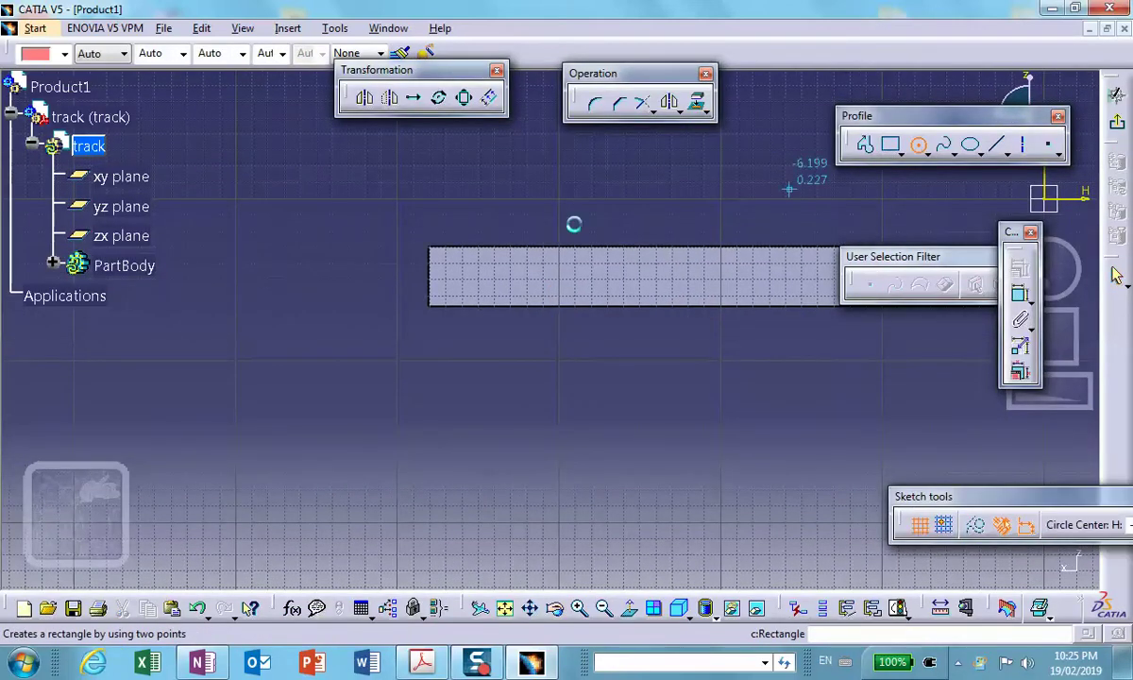
pyautogui.click(453, 276)
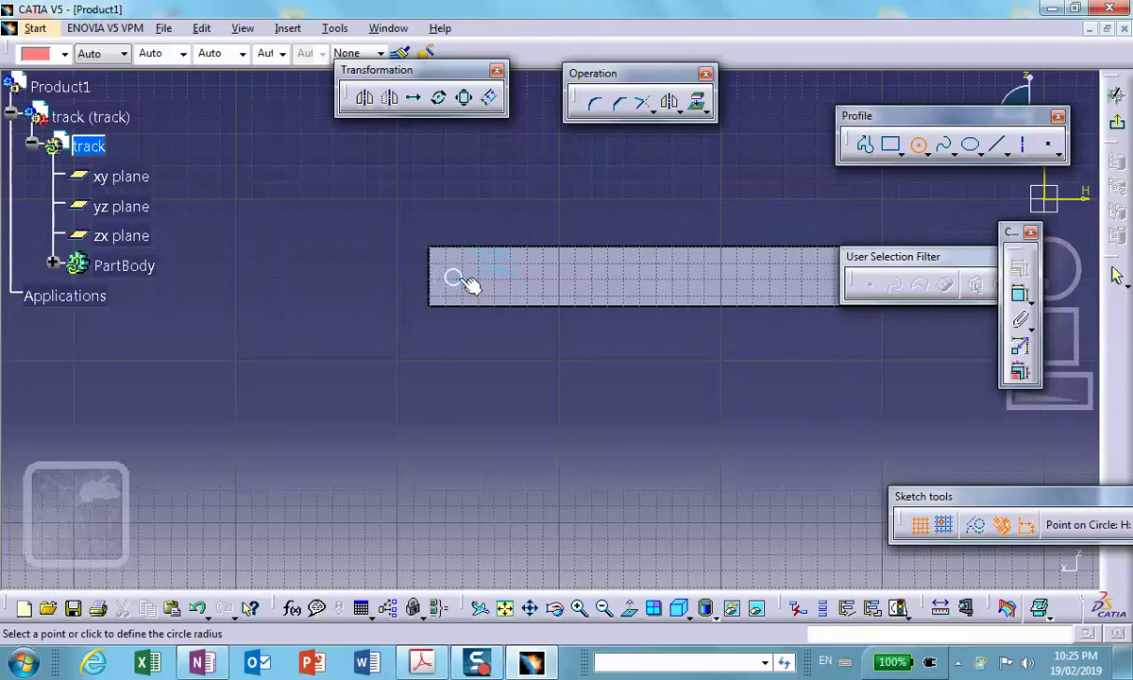
pyautogui.click(477, 290)
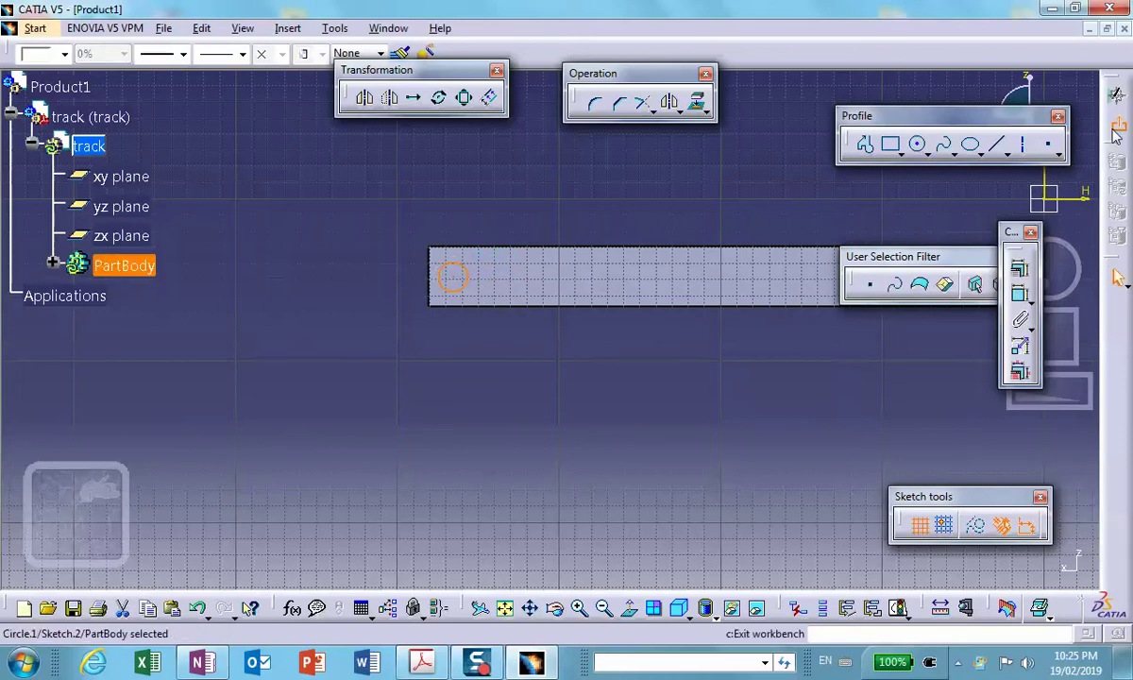
pyautogui.click(1117, 132)
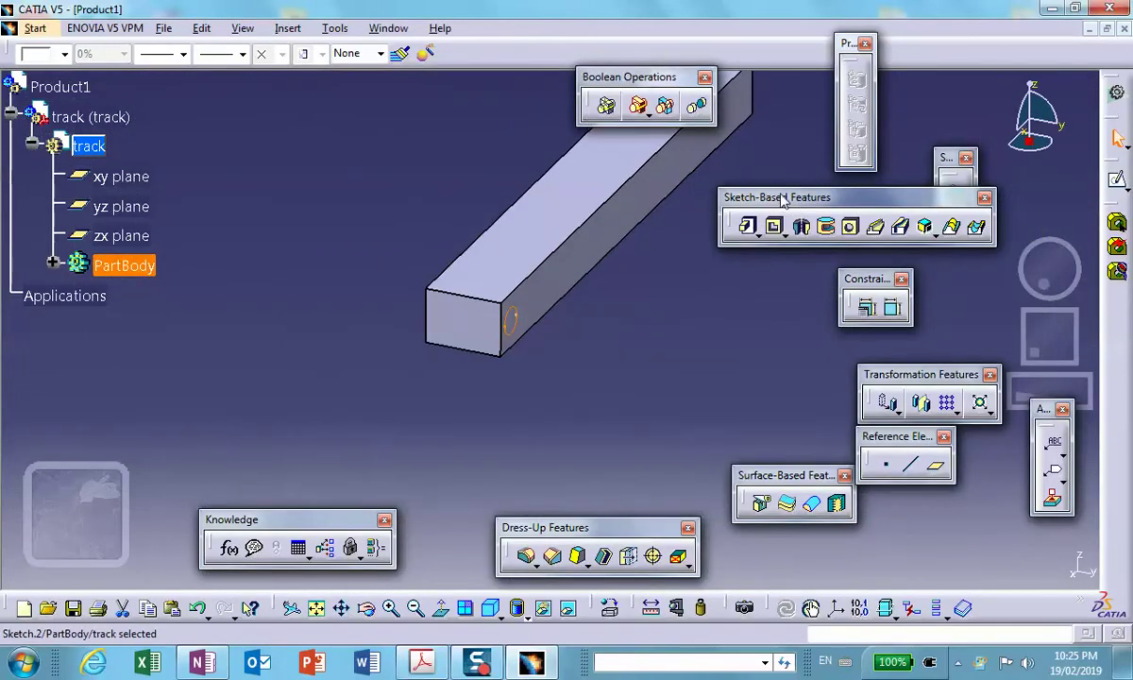
# Step: Extrude the circle sketch 1 in outward as a cylindrical pin
pyautogui.click(747, 225)
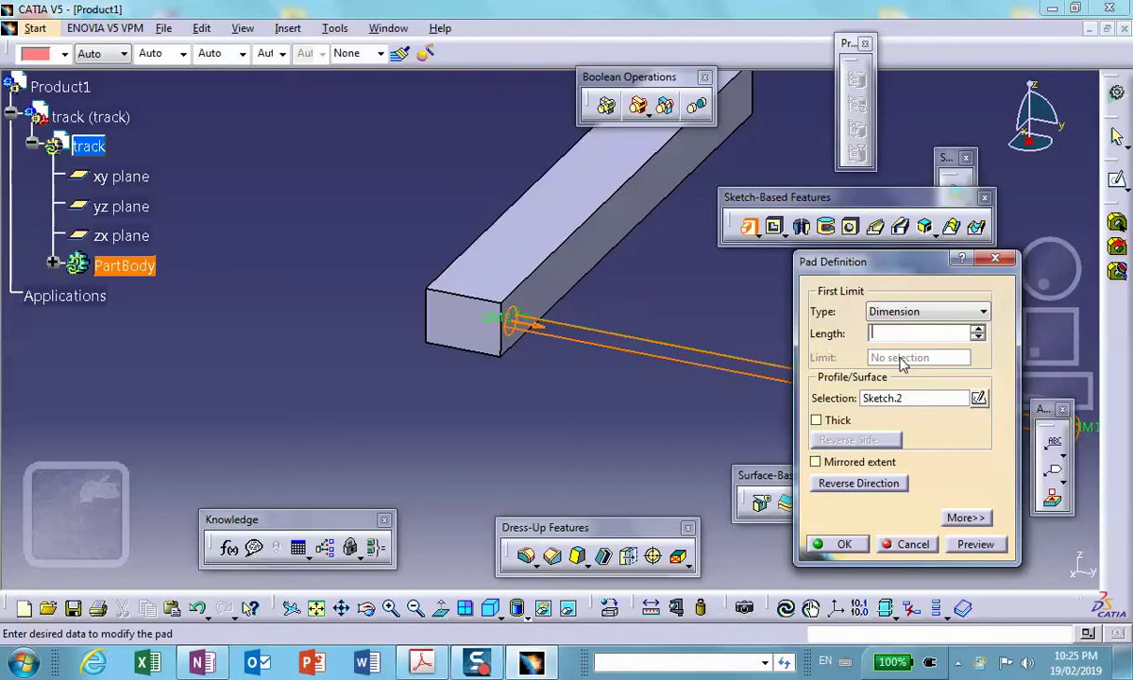
pyautogui.write('1in')
pyautogui.click(837, 544)
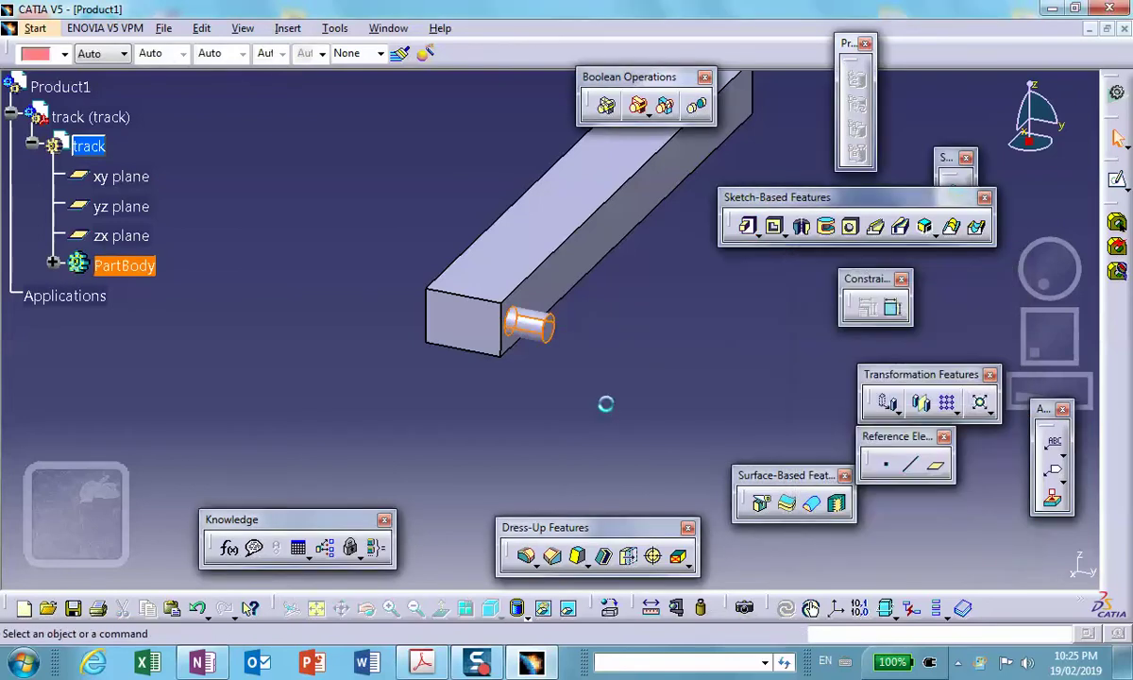
# Step: Colour the whole track component salmon pink
pyautogui.moveTo(449, 375); pyautogui.dragTo(360, 296, button='middle')
pyautogui.click(90, 116)
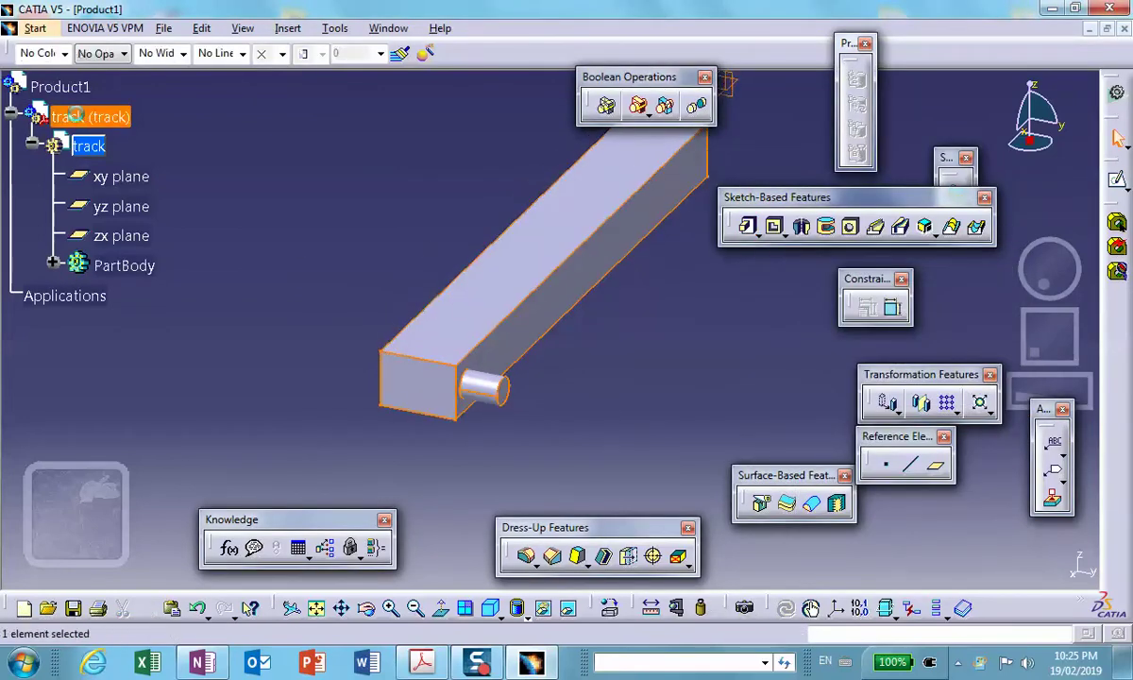
pyautogui.click(64, 55)
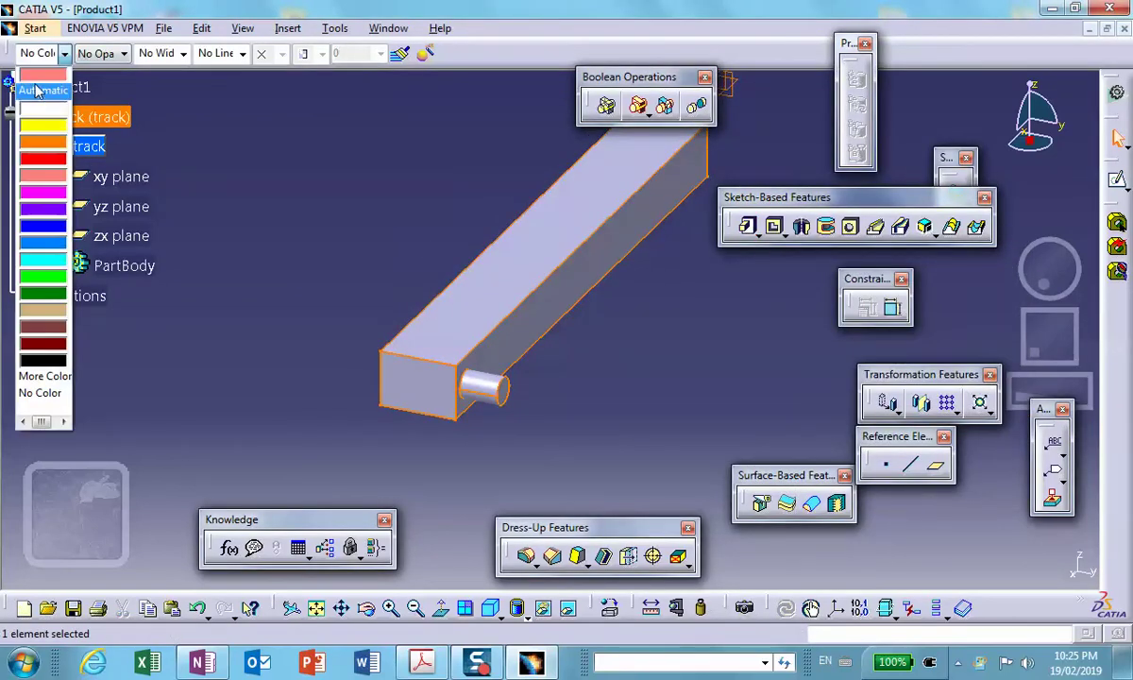
pyautogui.click(41, 77)
# Step: Activate Product1 and insert a second new part, using the assembly's origin as the part origin
pyautogui.doubleClick(348, 177)
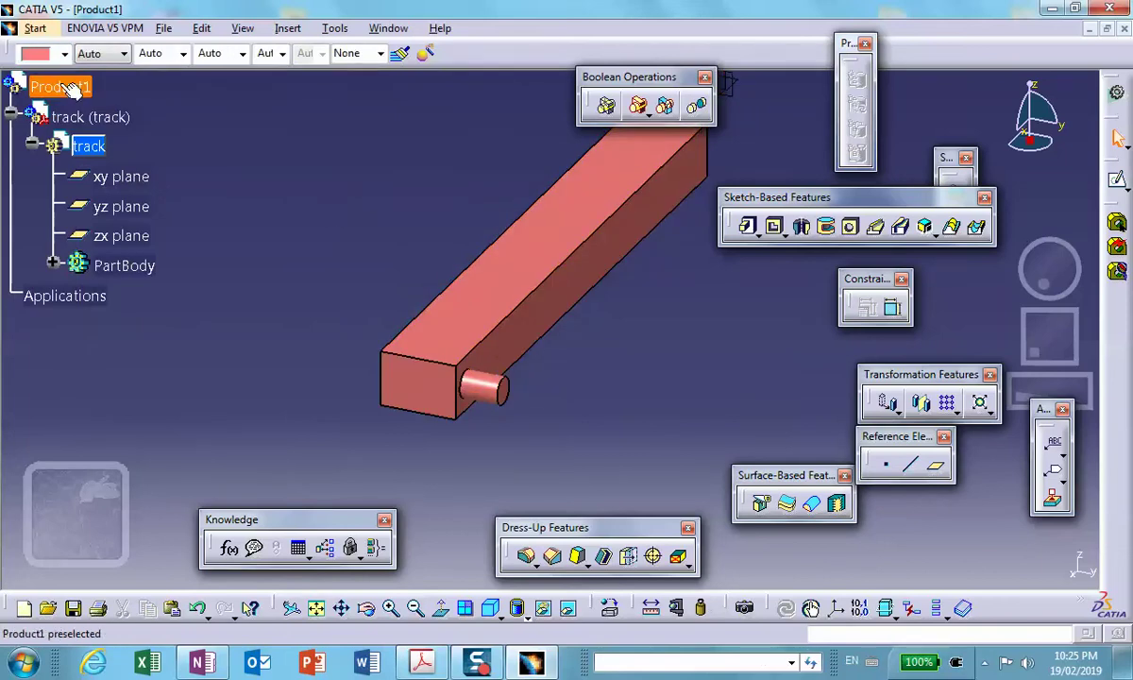
pyautogui.moveTo(365, 249); pyautogui.dragTo(359, 309, button='middle')
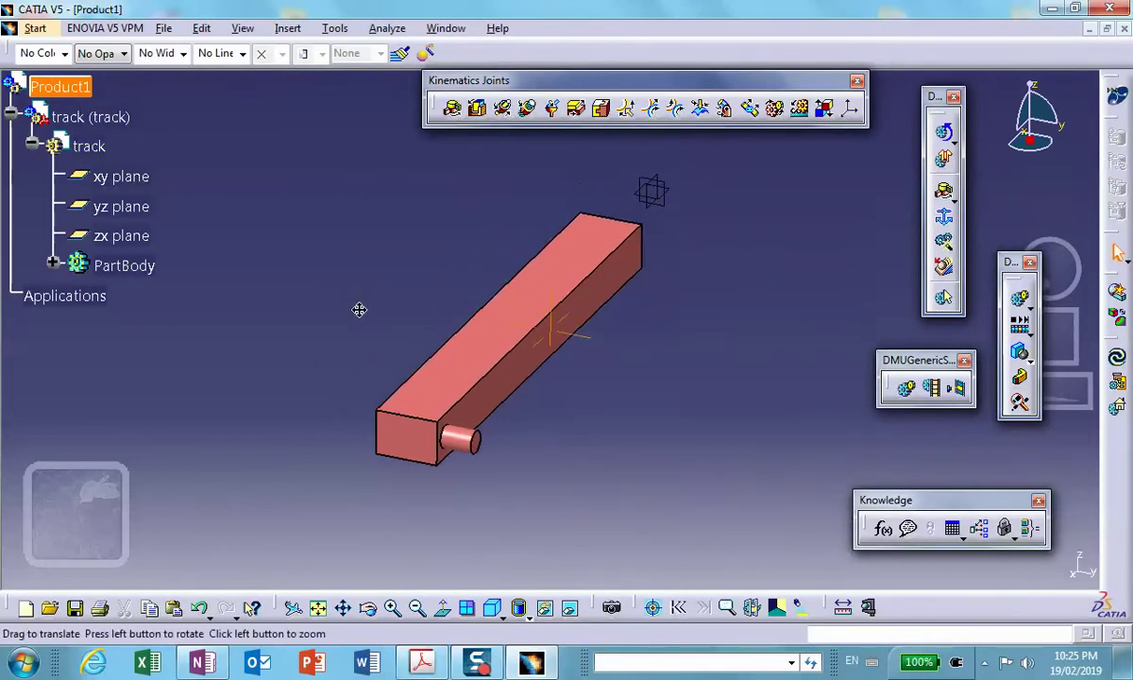
pyautogui.click(288, 28)
pyautogui.click(215, 306)
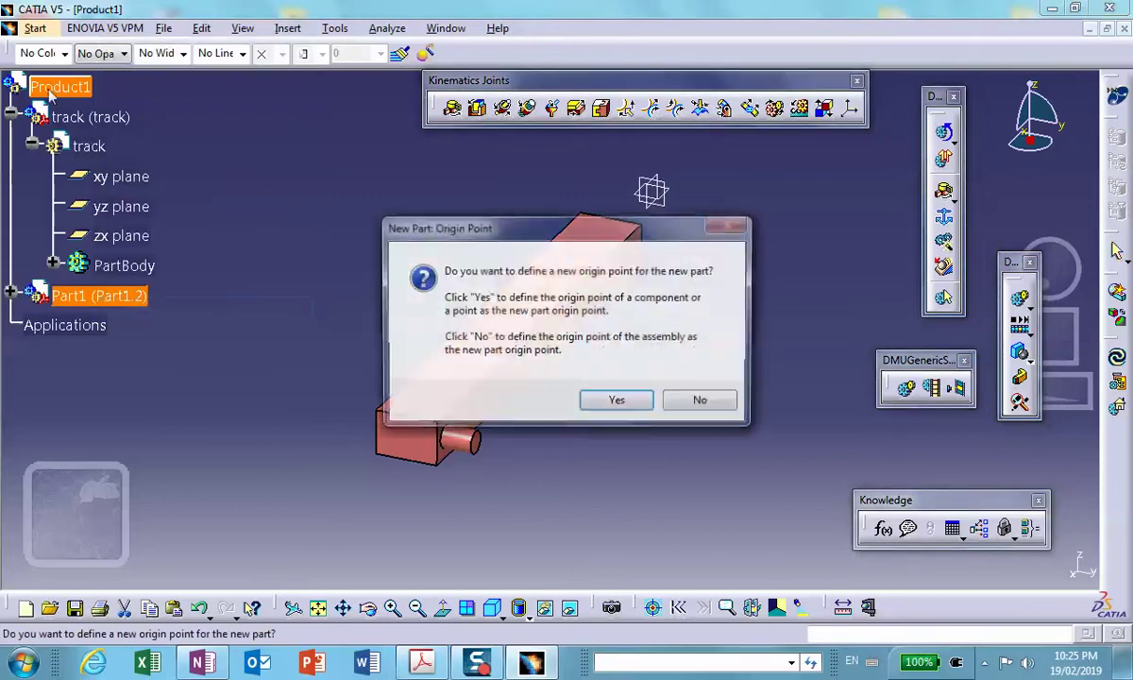
pyautogui.click(703, 401)
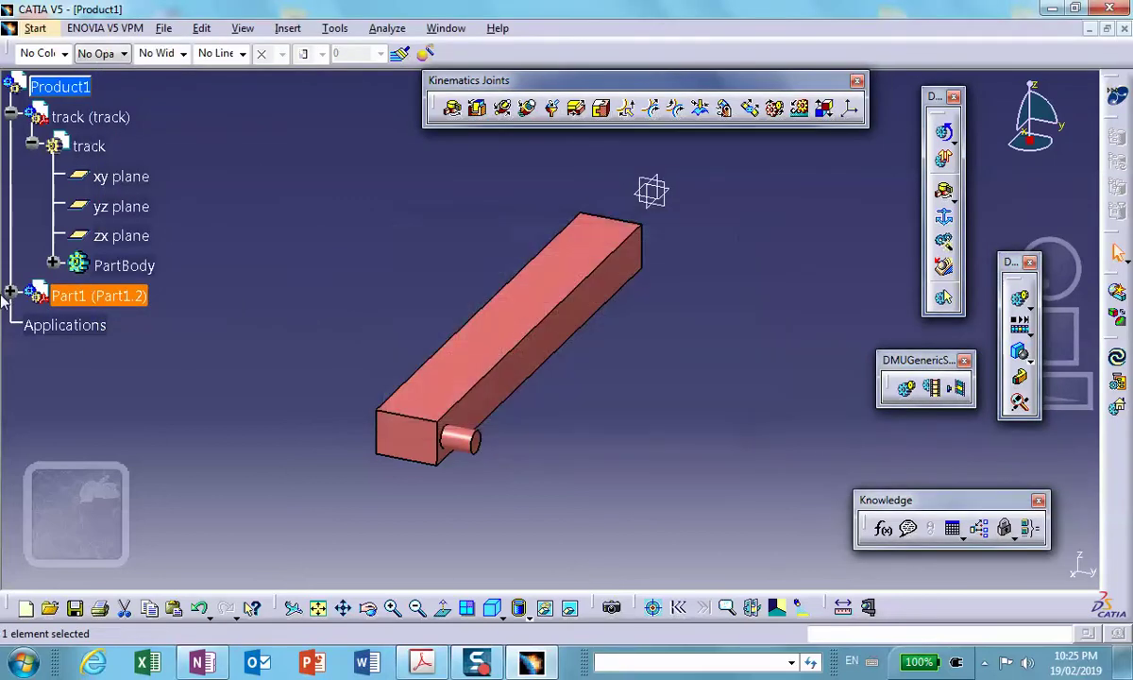
# Step: Rename the new second part, setting both its instance name and its part number to crank
pyautogui.rightClick(101, 302)
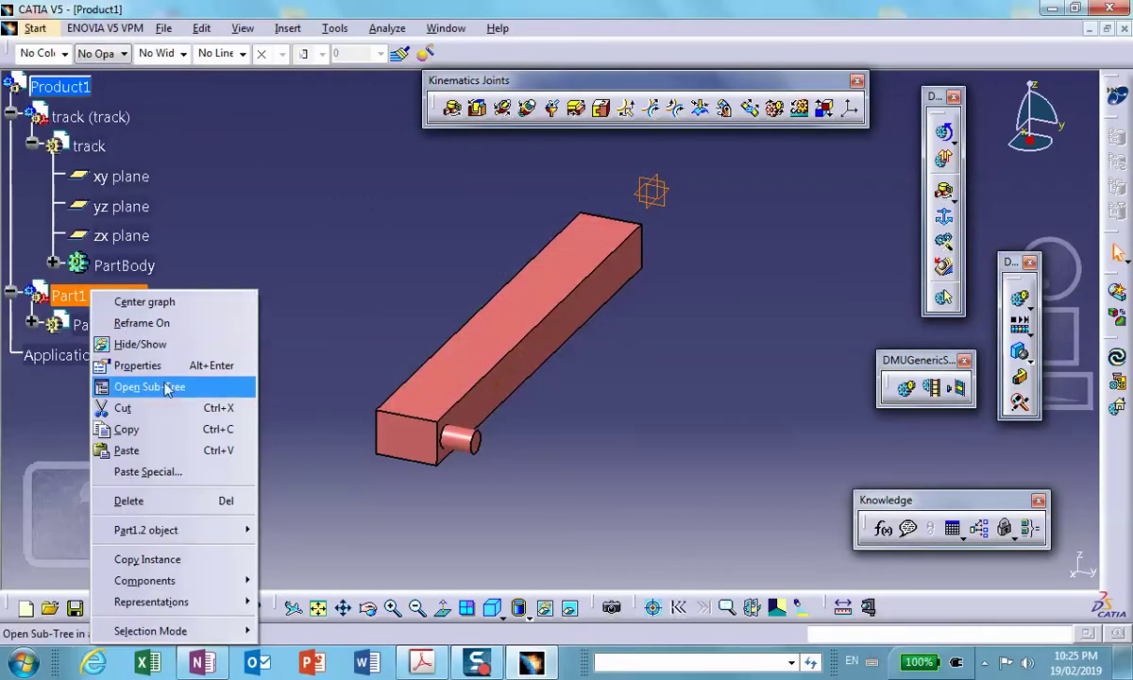
pyautogui.click(159, 366)
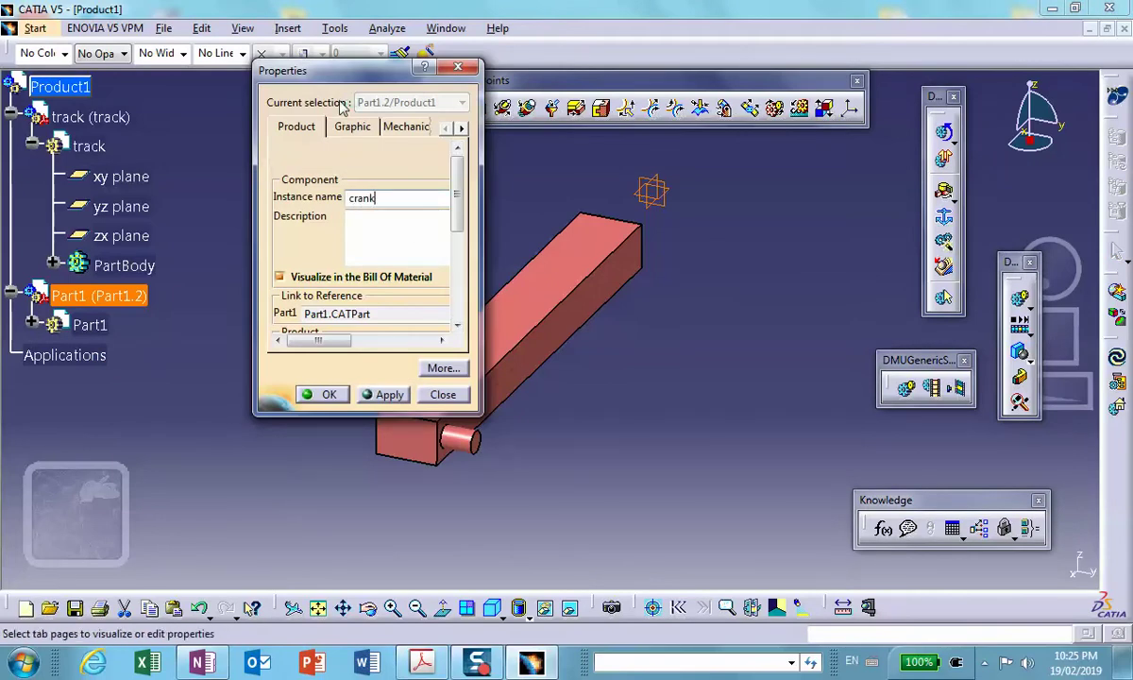
pyautogui.scroll(-2, 429, 203)
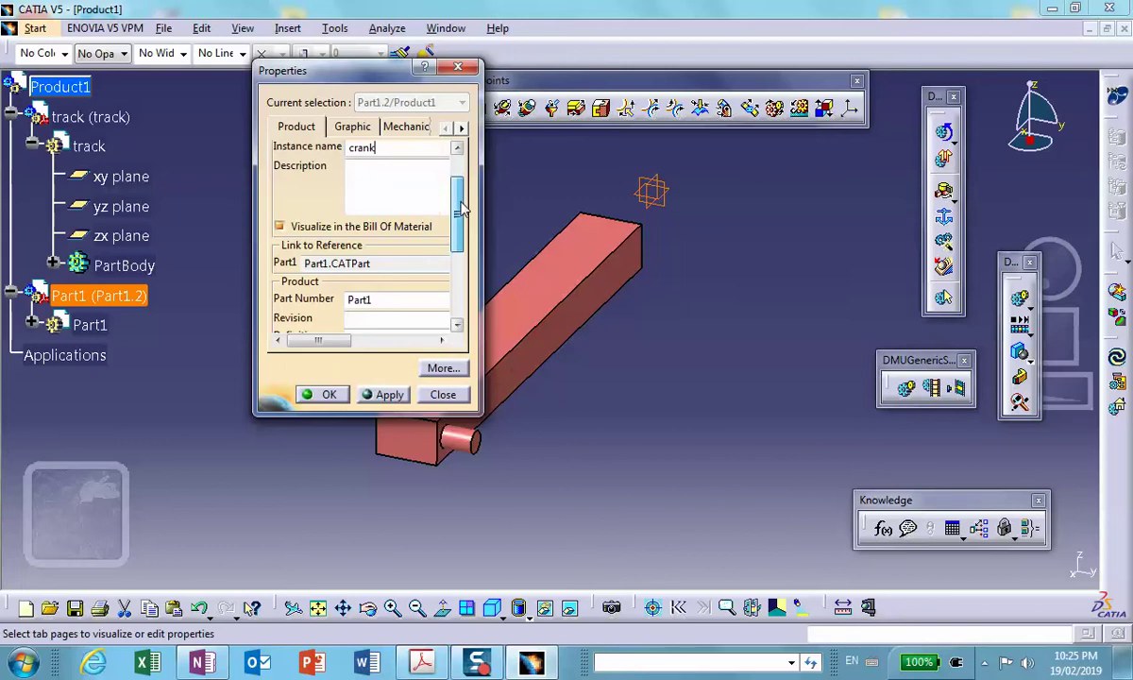
pyautogui.doubleClick(390, 303)
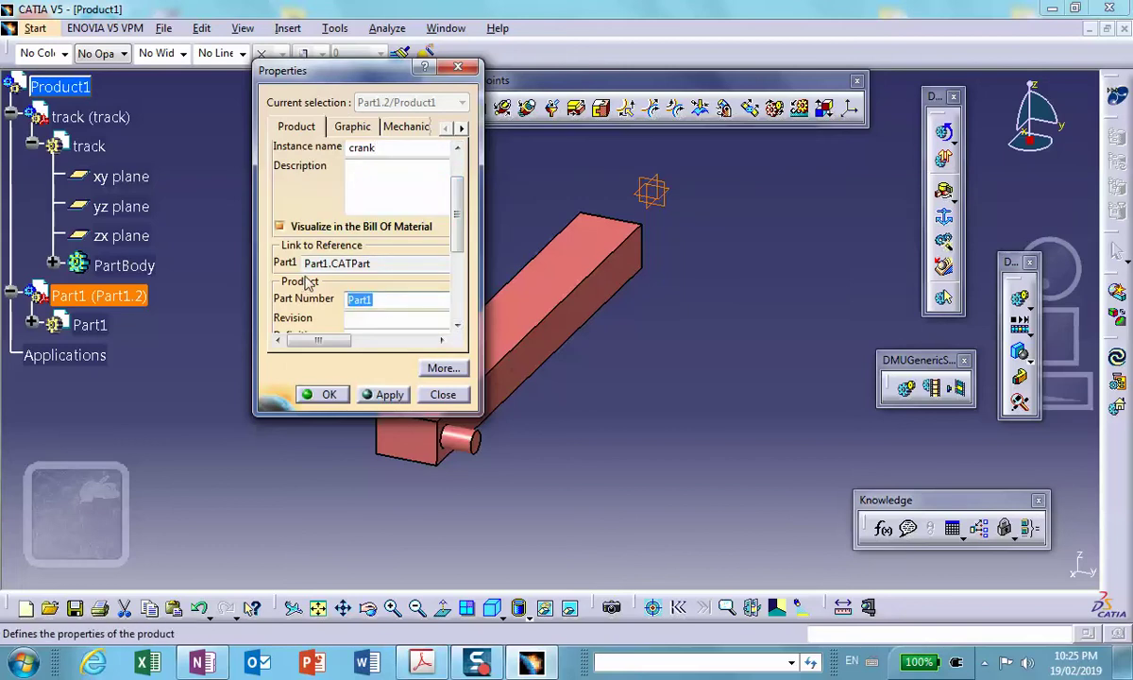
pyautogui.write('crank')
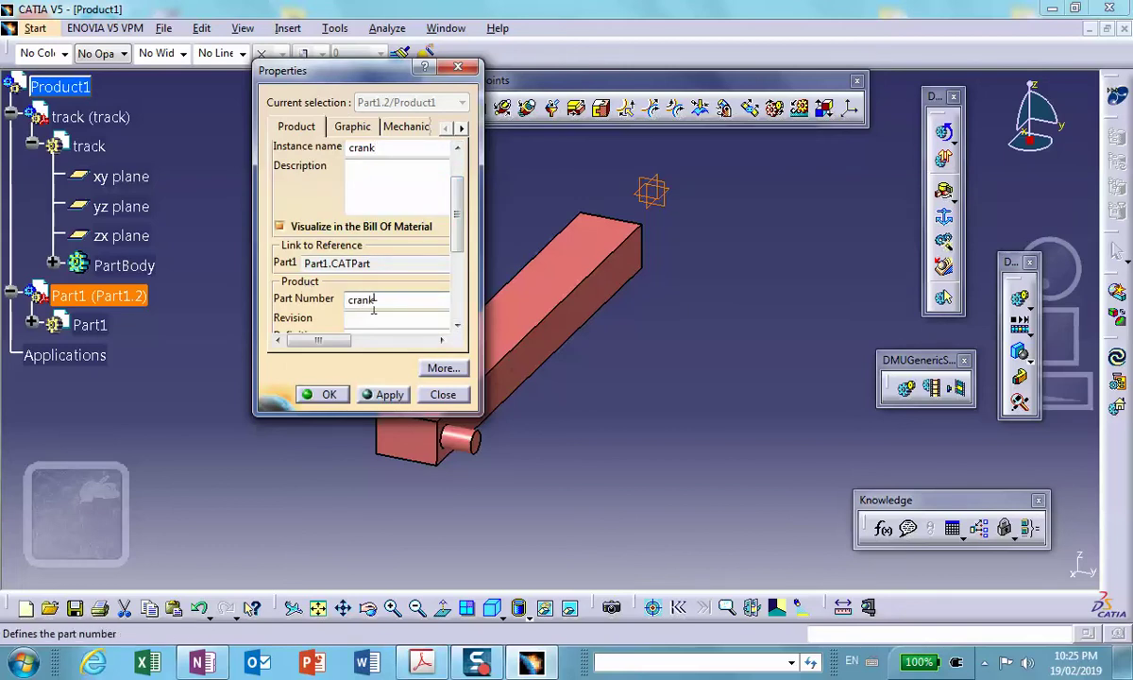
pyautogui.click(312, 394)
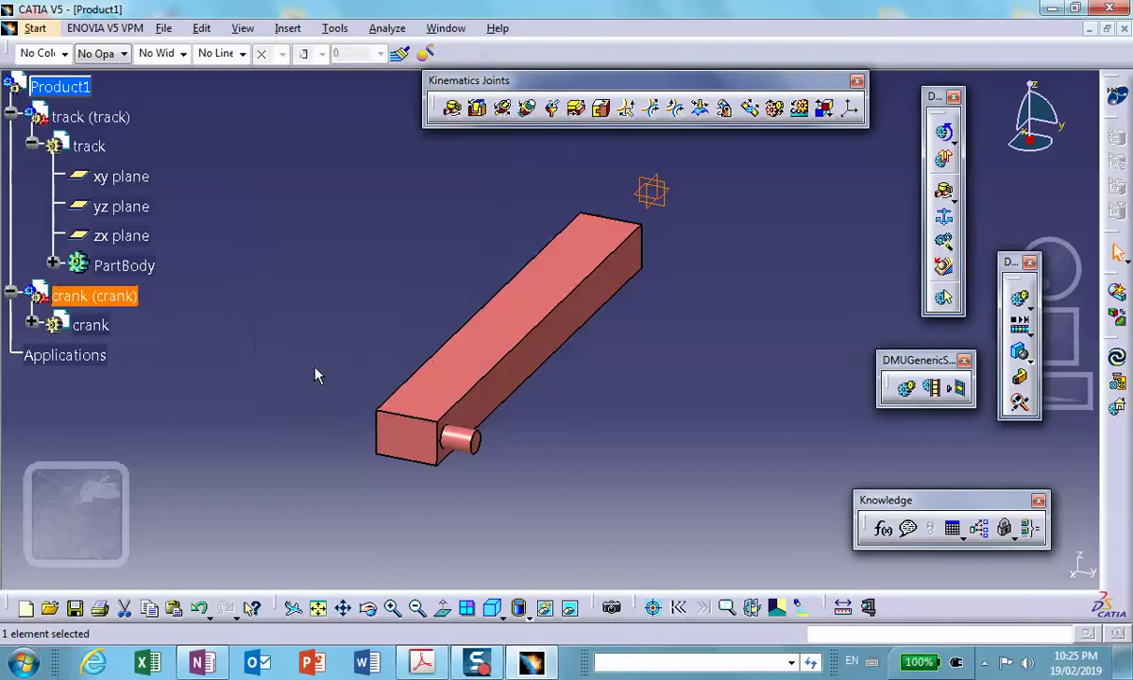
# Step: Activate the crank part for editing and project the pin's circular edge into a new sketch on the pin's end face
pyautogui.click(100, 359)
pyautogui.doubleClick(90, 325)
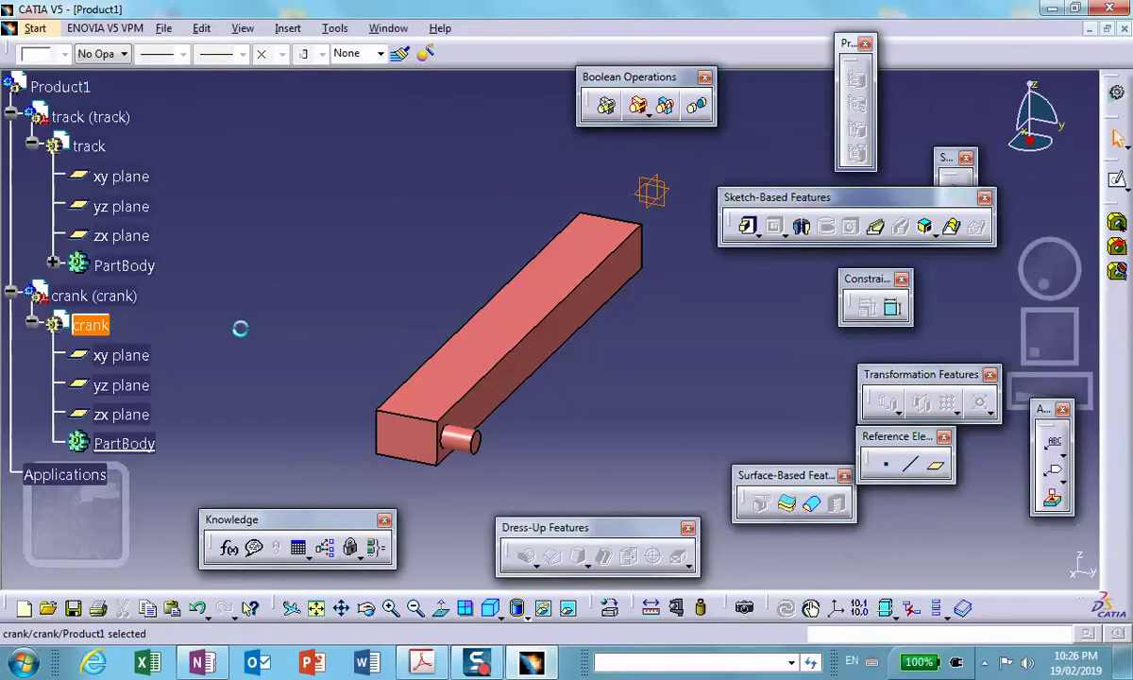
pyautogui.moveTo(283, 293); pyautogui.dragTo(274, 226, button='middle')
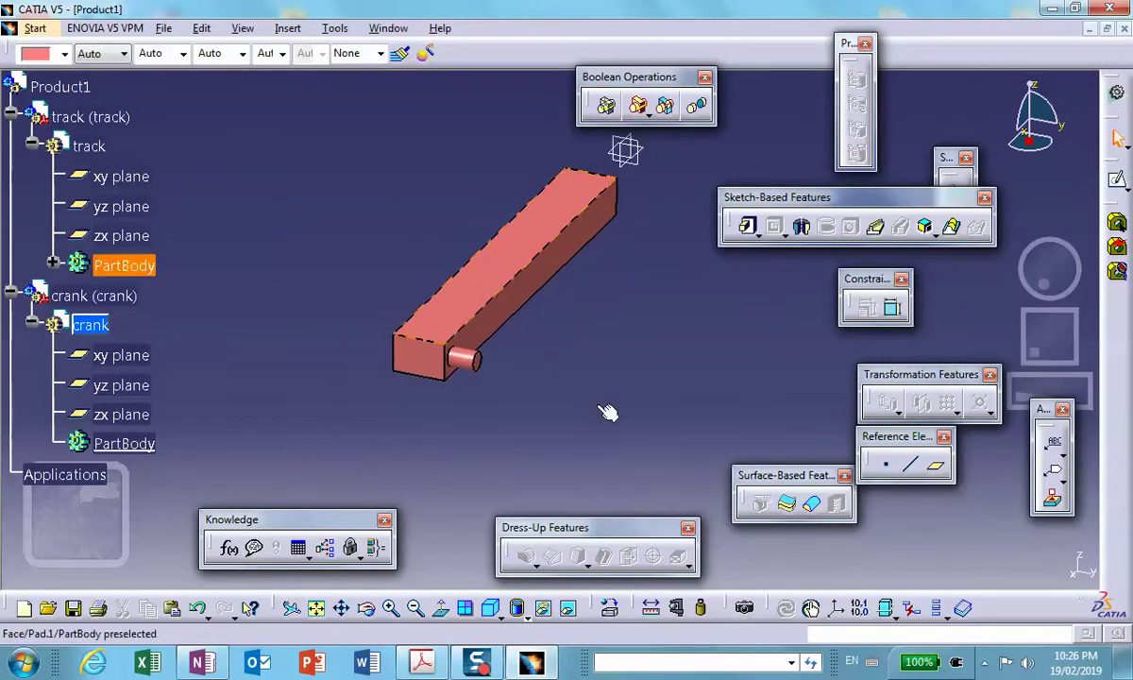
pyautogui.moveTo(519, 387); pyautogui.dragTo(400, 404, button='middle')
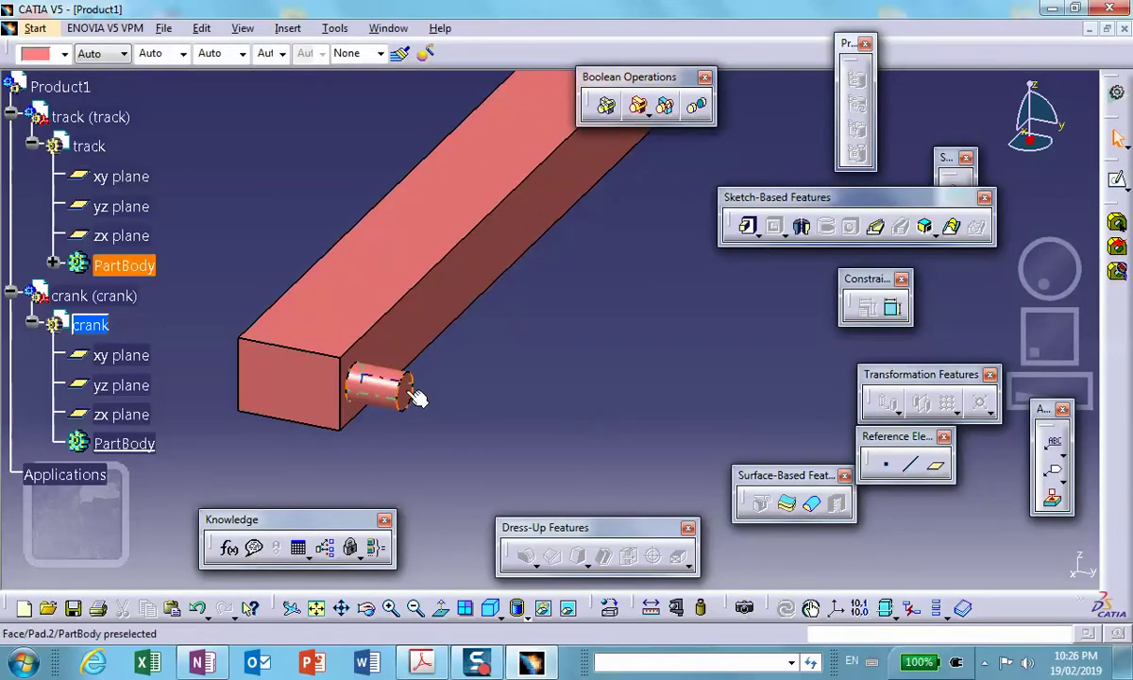
pyautogui.click(418, 397)
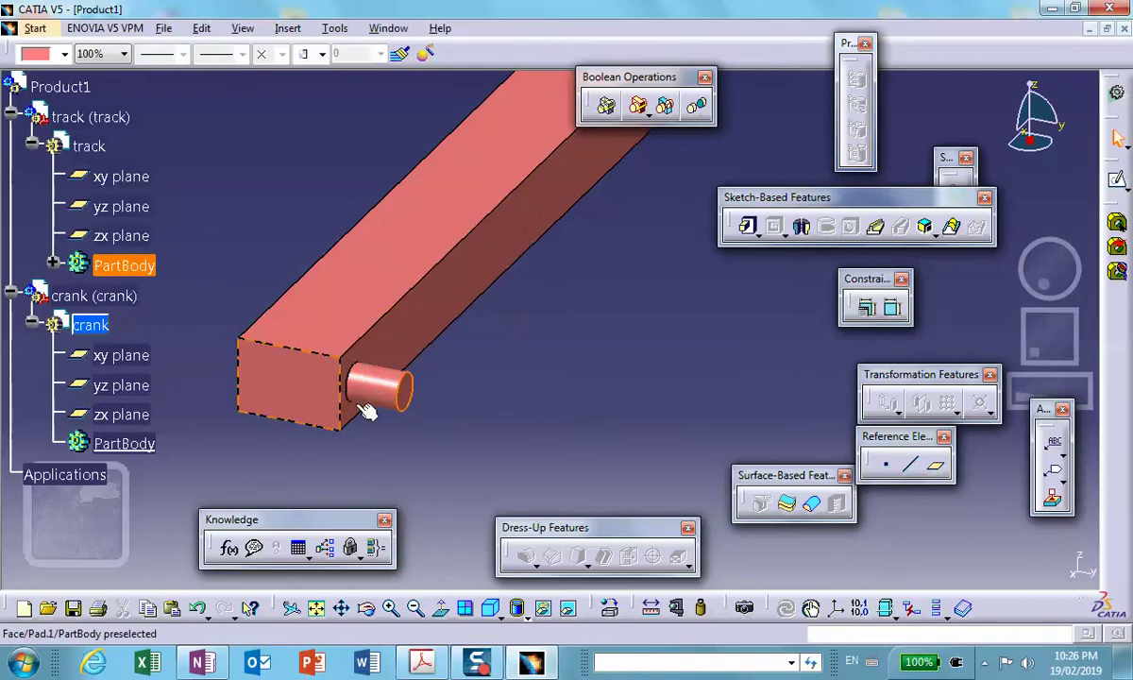
pyautogui.click(1121, 181)
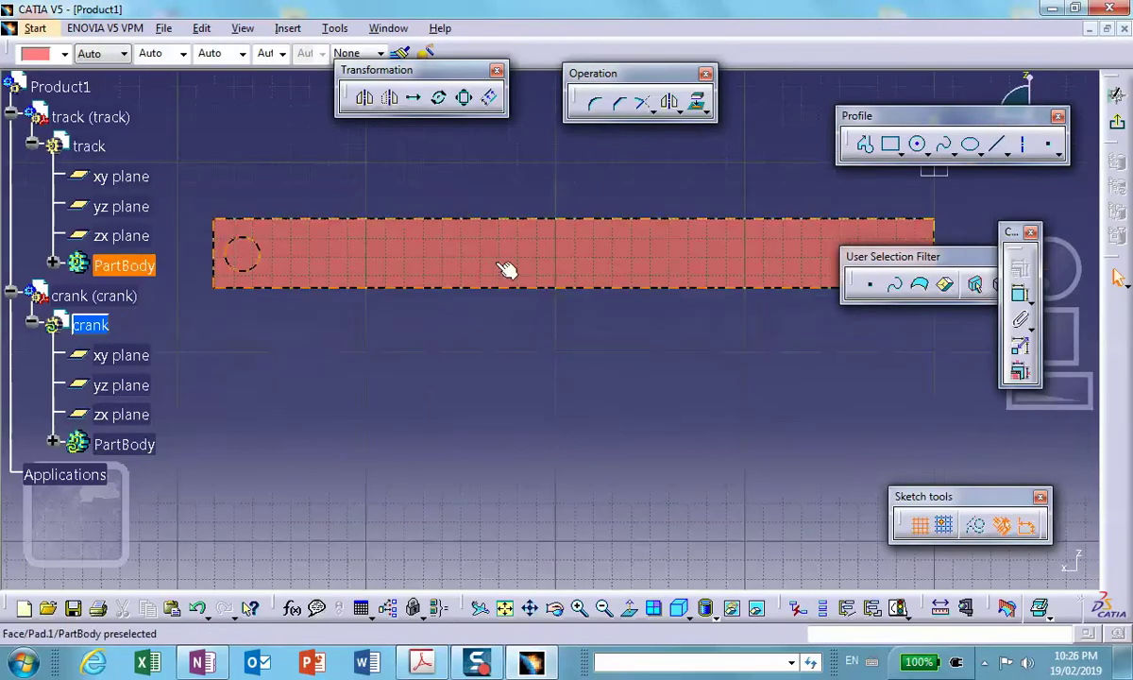
pyautogui.moveTo(735, 223)
pyautogui.mouseDown(button='middle')
pyautogui.moveTo(696, 309)
pyautogui.moveTo(399, 174)
pyautogui.moveTo(566, 284)
pyautogui.mouseUp(button='middle')
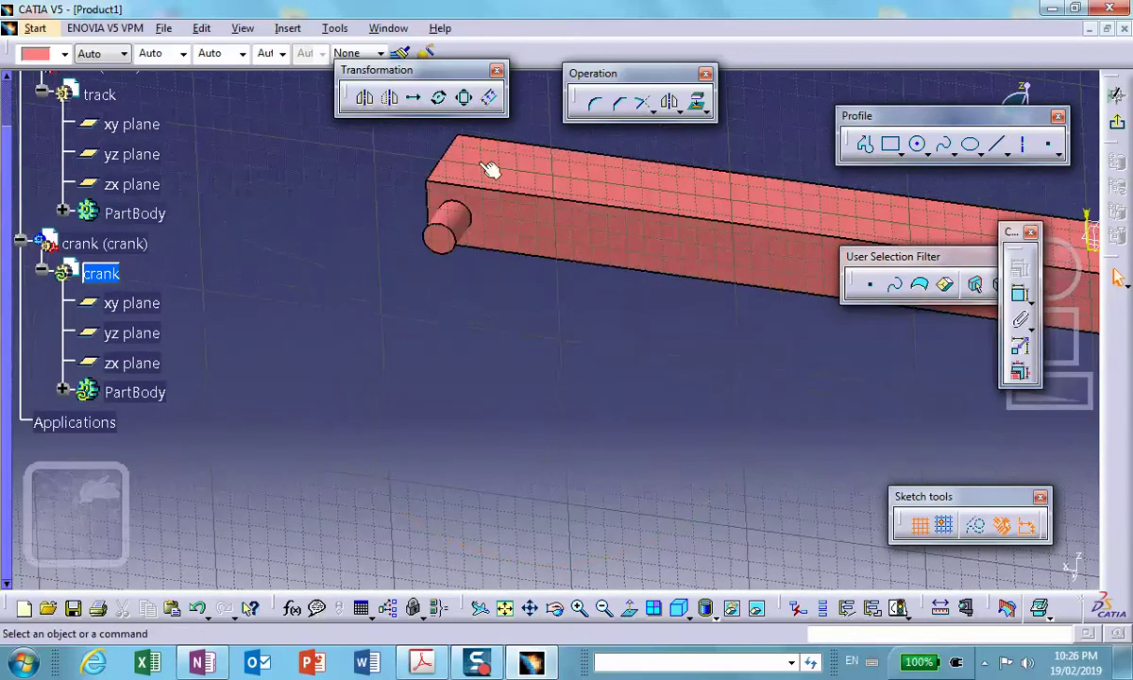
pyautogui.click(699, 104)
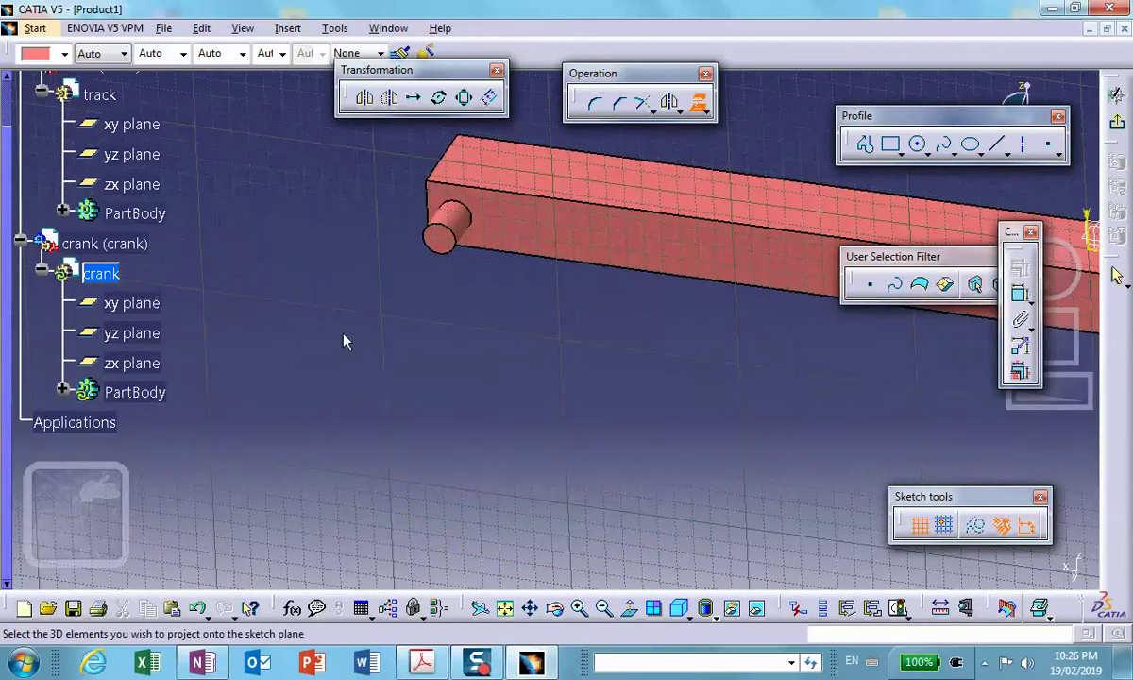
pyautogui.click(455, 260)
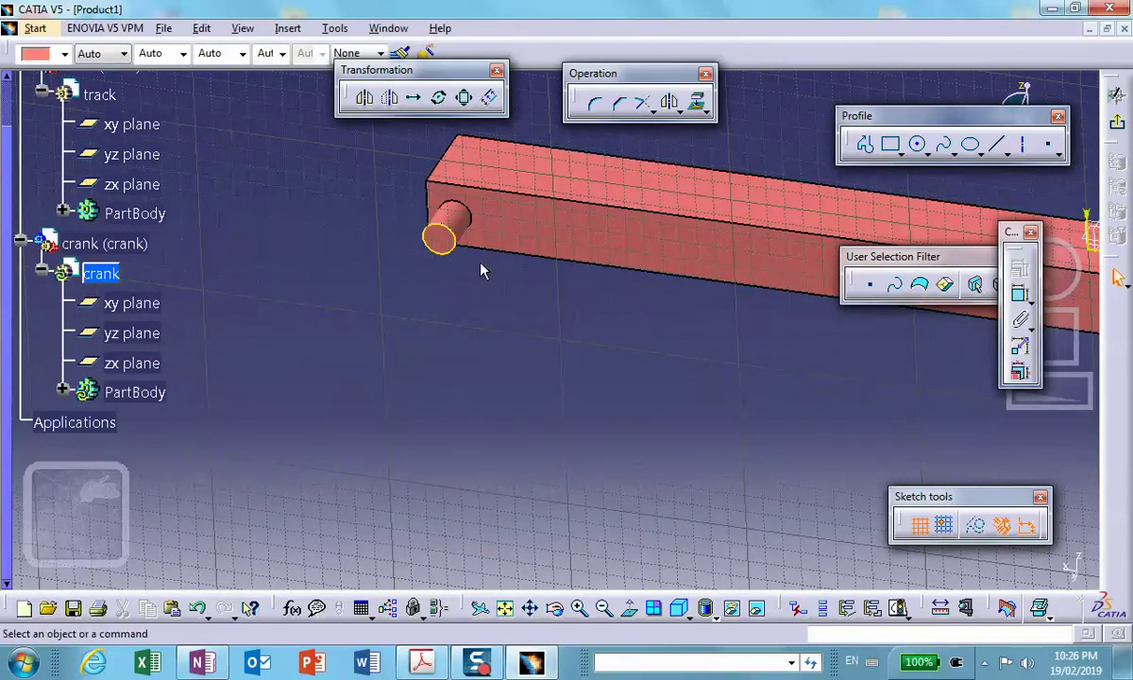
pyautogui.click(1118, 125)
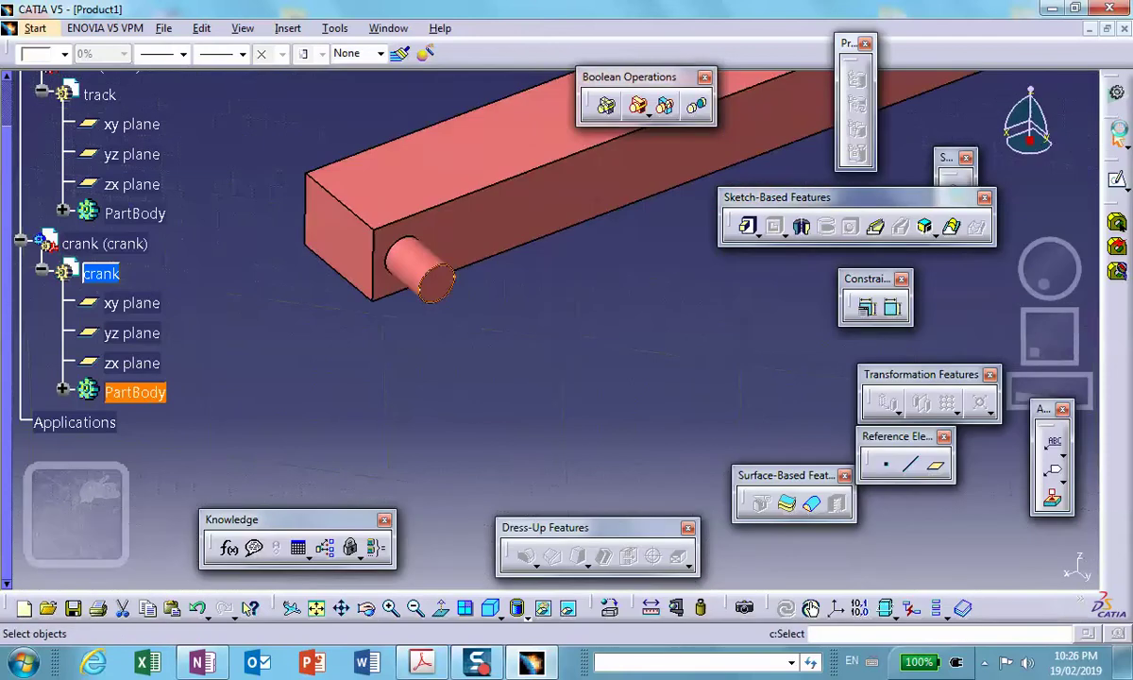
# Step: Reopen the crank sketch and draw a closed, slanted slot-shaped profile with one rounded end around the projected pin circle
pyautogui.click(62, 392)
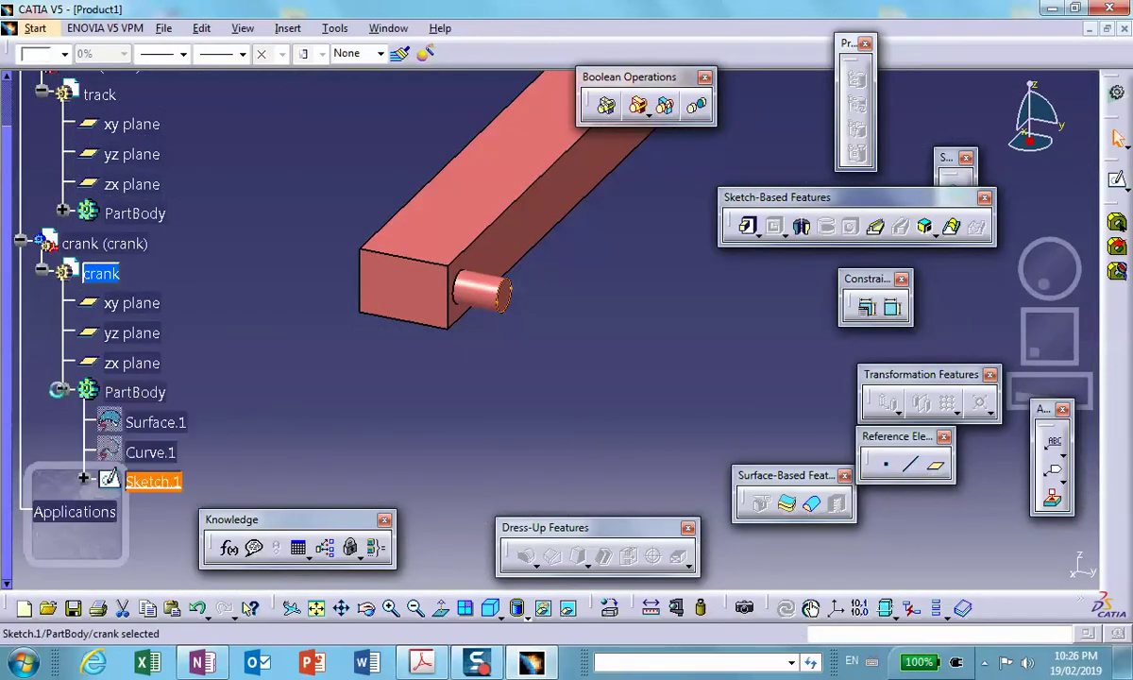
pyautogui.doubleClick(149, 481)
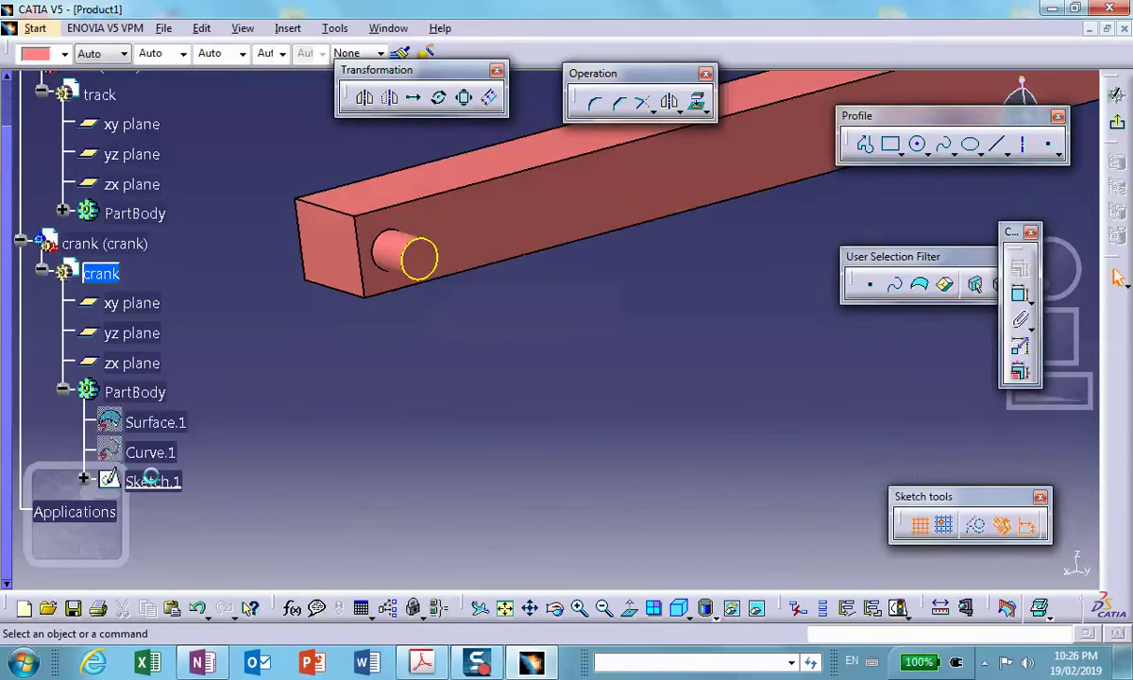
pyautogui.moveTo(514, 362)
pyautogui.mouseDown(button='middle')
pyautogui.moveTo(496, 392)
pyautogui.moveTo(505, 330)
pyautogui.mouseUp(button='middle')
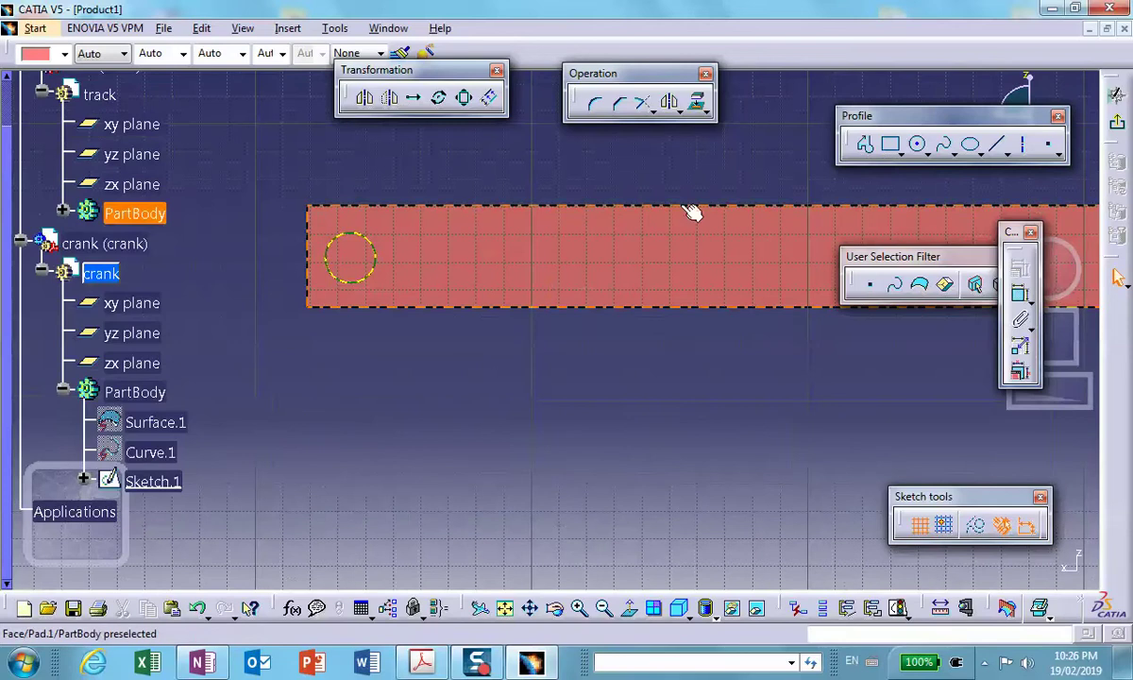
pyautogui.click(867, 146)
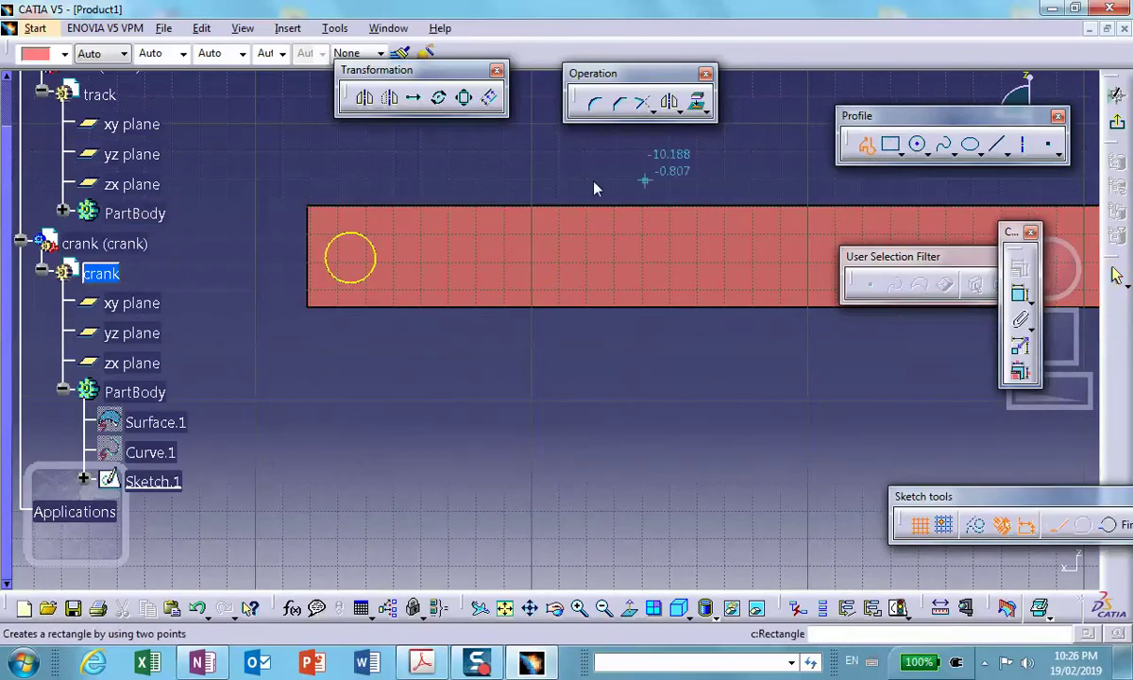
pyautogui.click(654, 139)
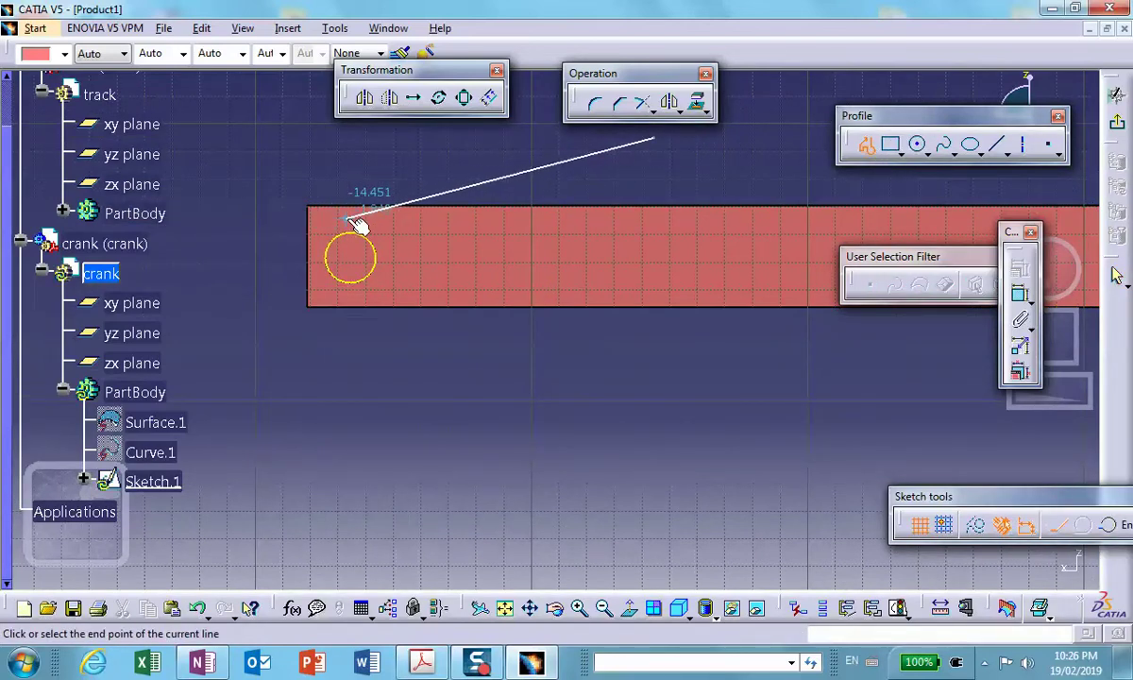
pyautogui.moveTo(342, 216)
pyautogui.mouseDown()
pyautogui.moveTo(304, 268)
pyautogui.moveTo(349, 313)
pyautogui.moveTo(371, 300)
pyautogui.mouseUp()
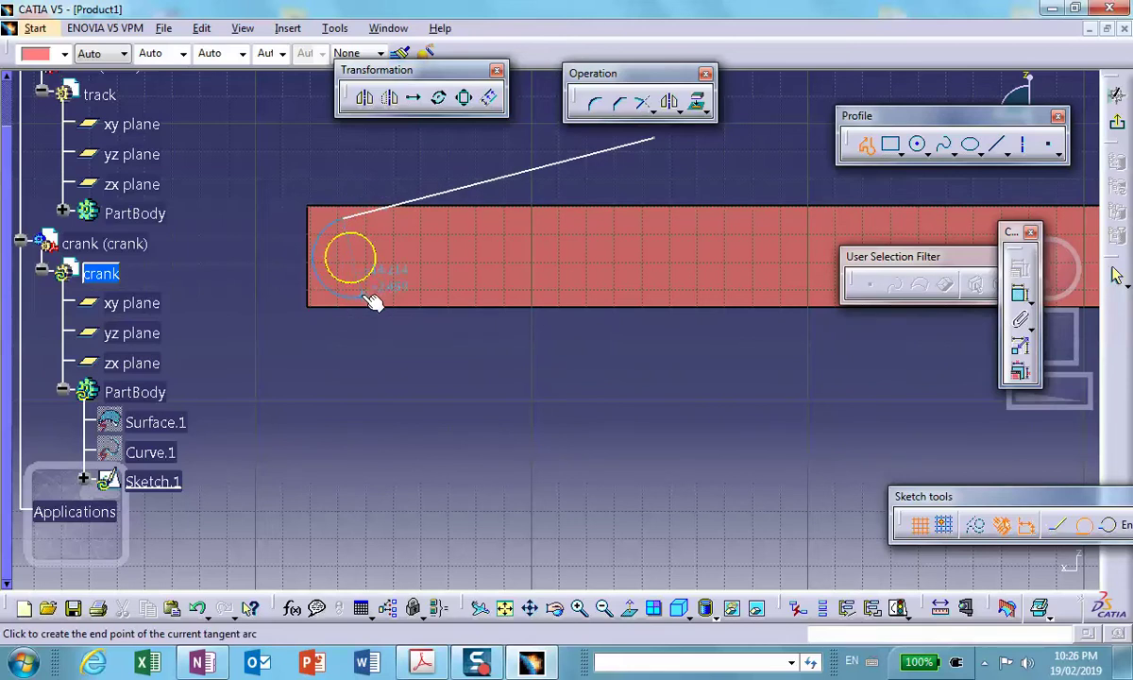
pyautogui.click(371, 296)
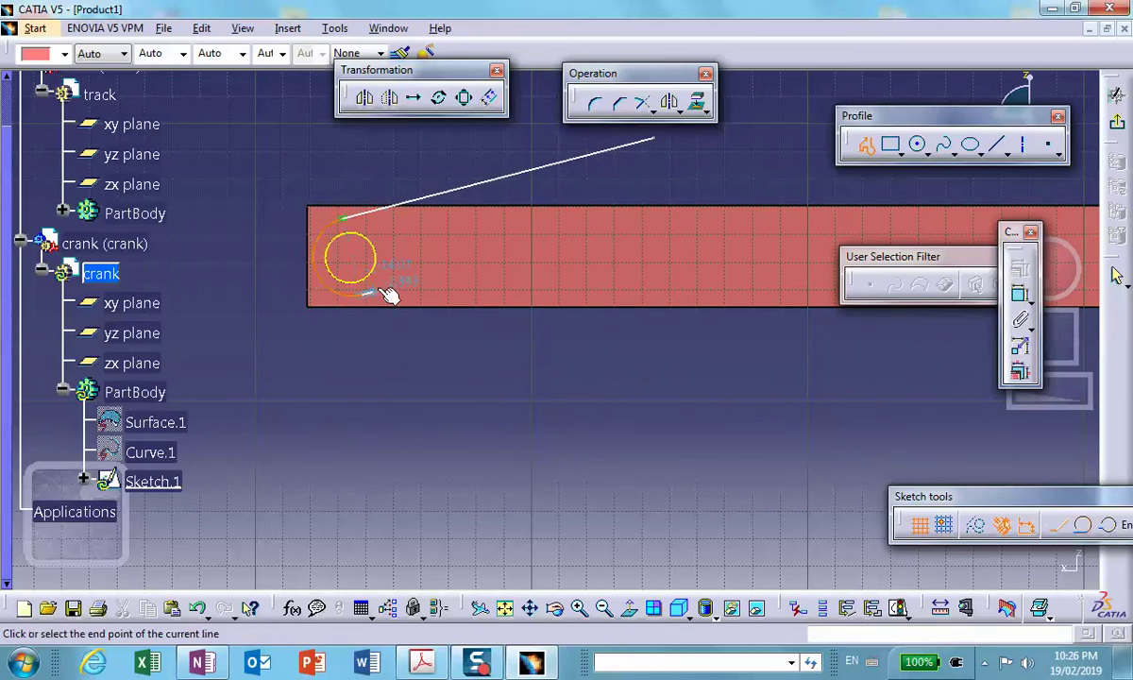
pyautogui.click(677, 216)
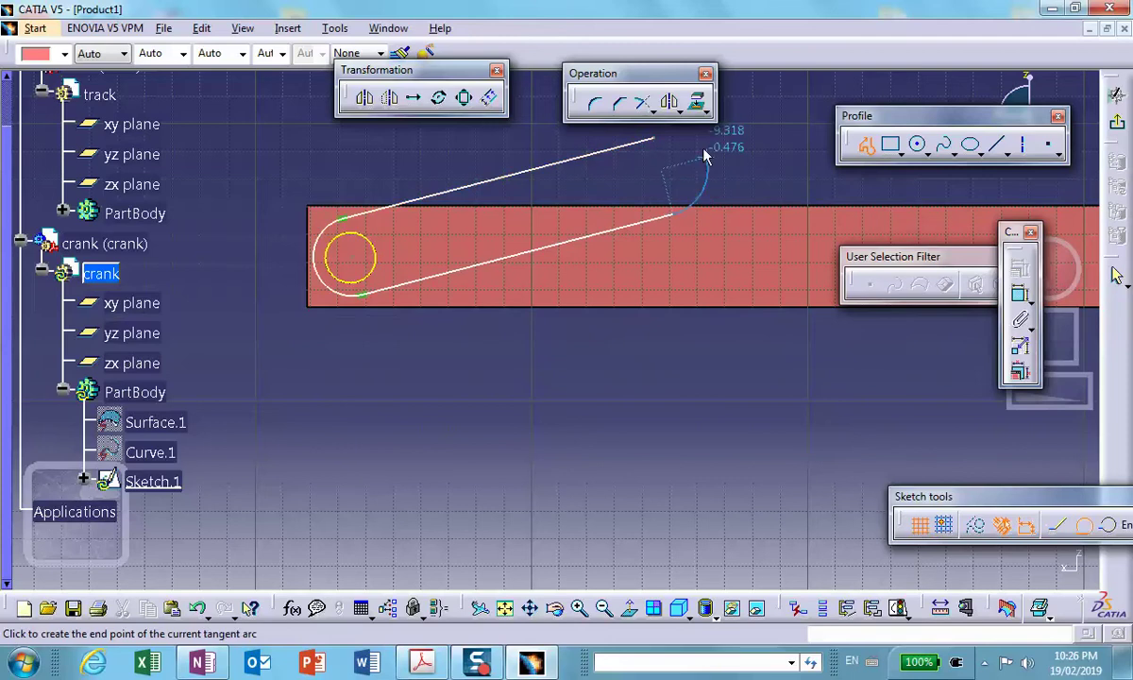
pyautogui.click(654, 138)
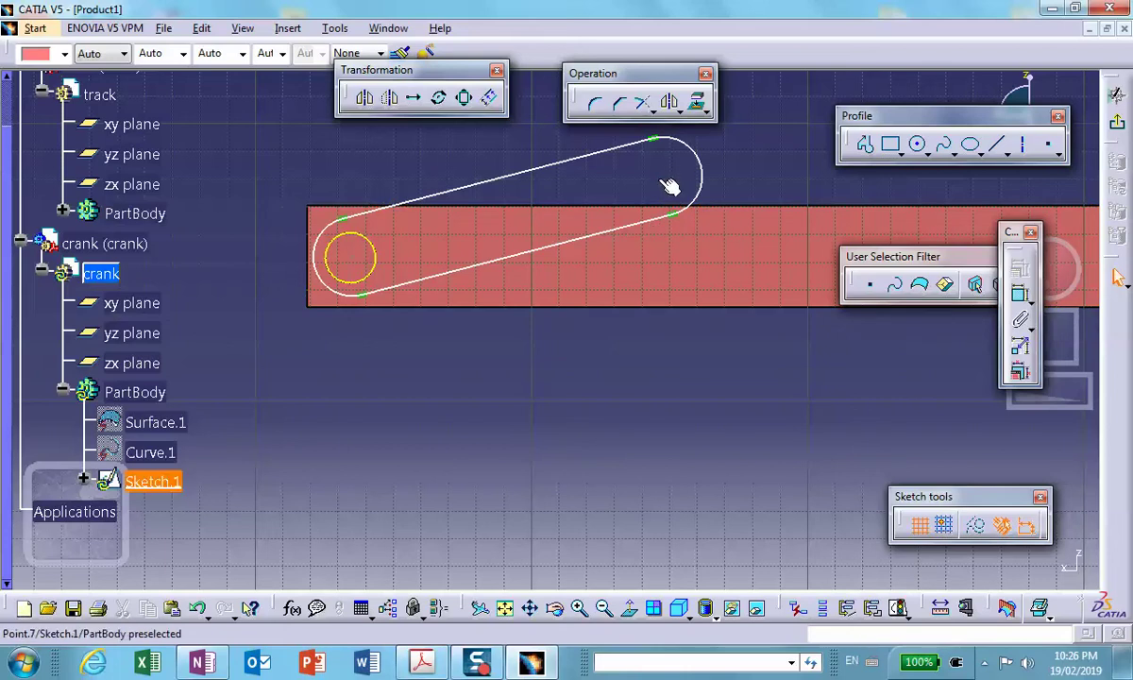
# Step: Add a small circle concentric with the end arc of the profile farther from the pin, and finish the sketch
pyautogui.click(917, 145)
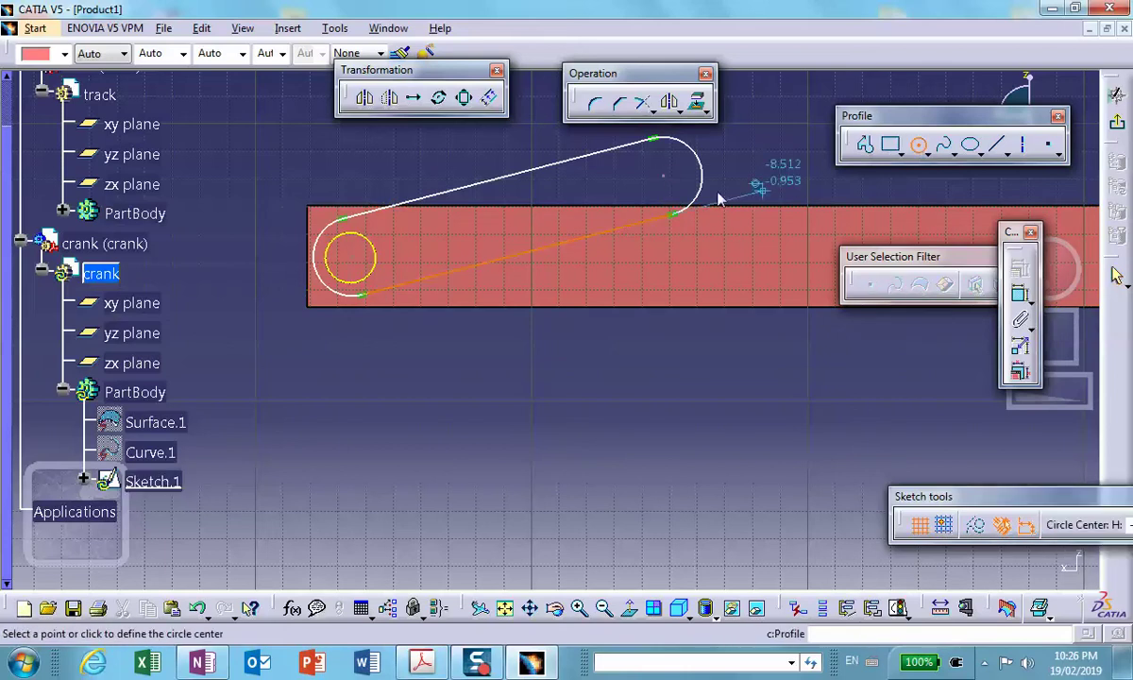
pyautogui.click(663, 176)
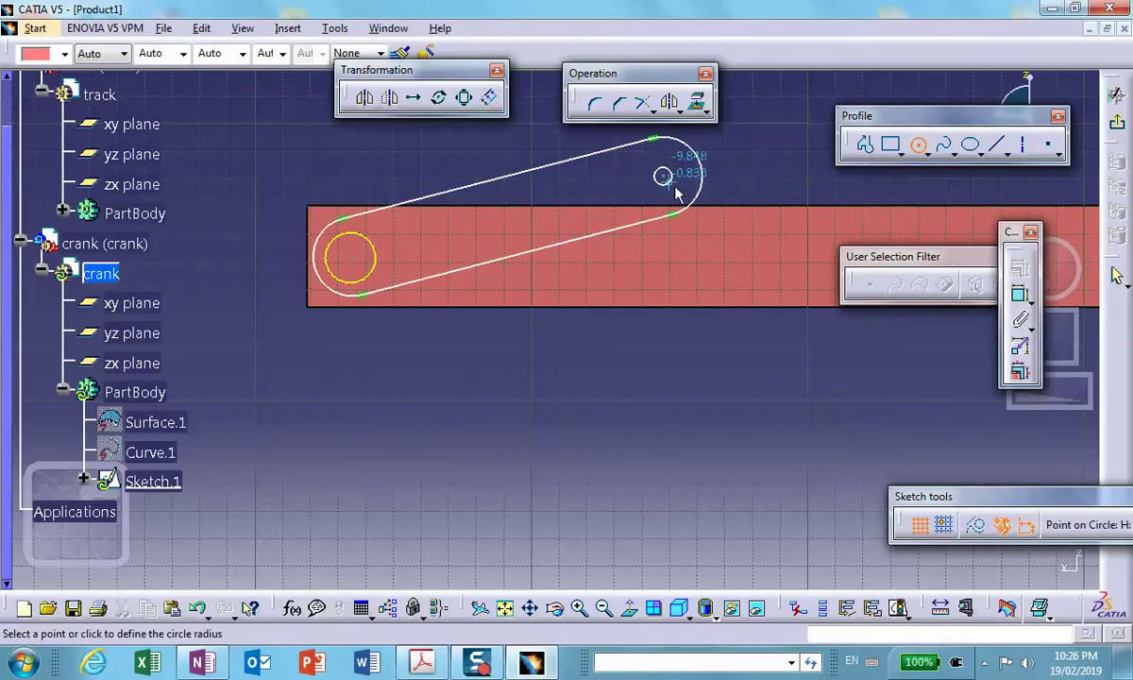
pyautogui.click(680, 184)
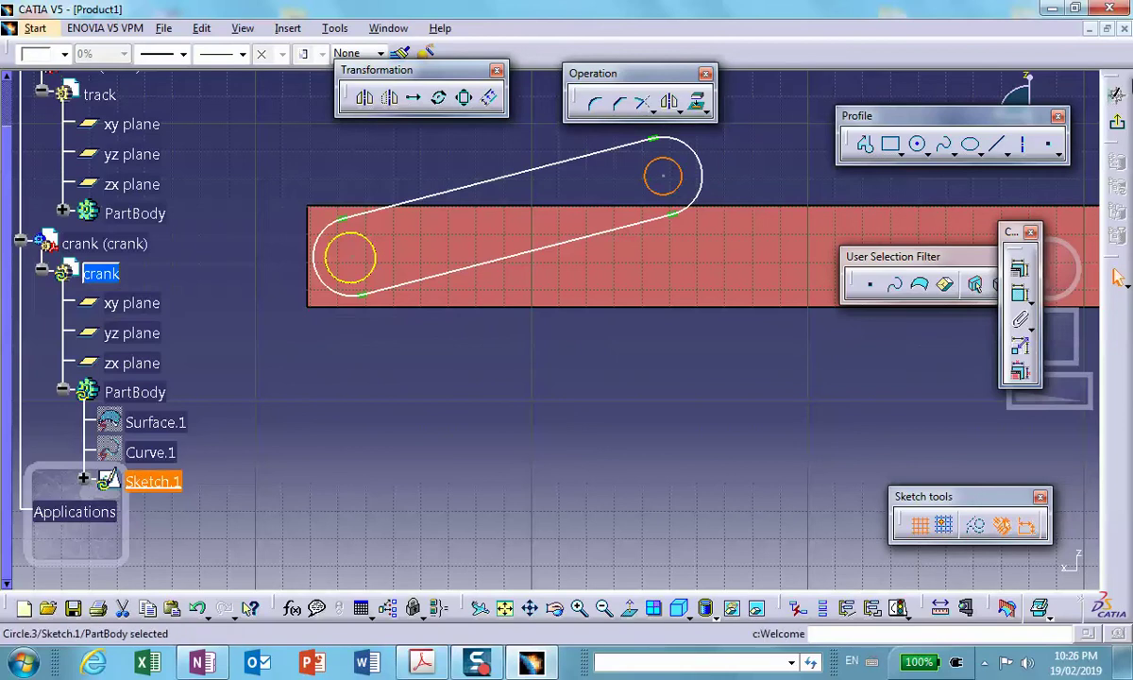
pyautogui.click(1118, 121)
# Step: Pad the crank sketch 0.5 in in the reversed direction, back over the pin towards the track
pyautogui.moveTo(638, 337)
pyautogui.mouseDown(button='middle')
pyautogui.moveTo(620, 281)
pyautogui.moveTo(638, 345)
pyautogui.mouseUp(button='middle')
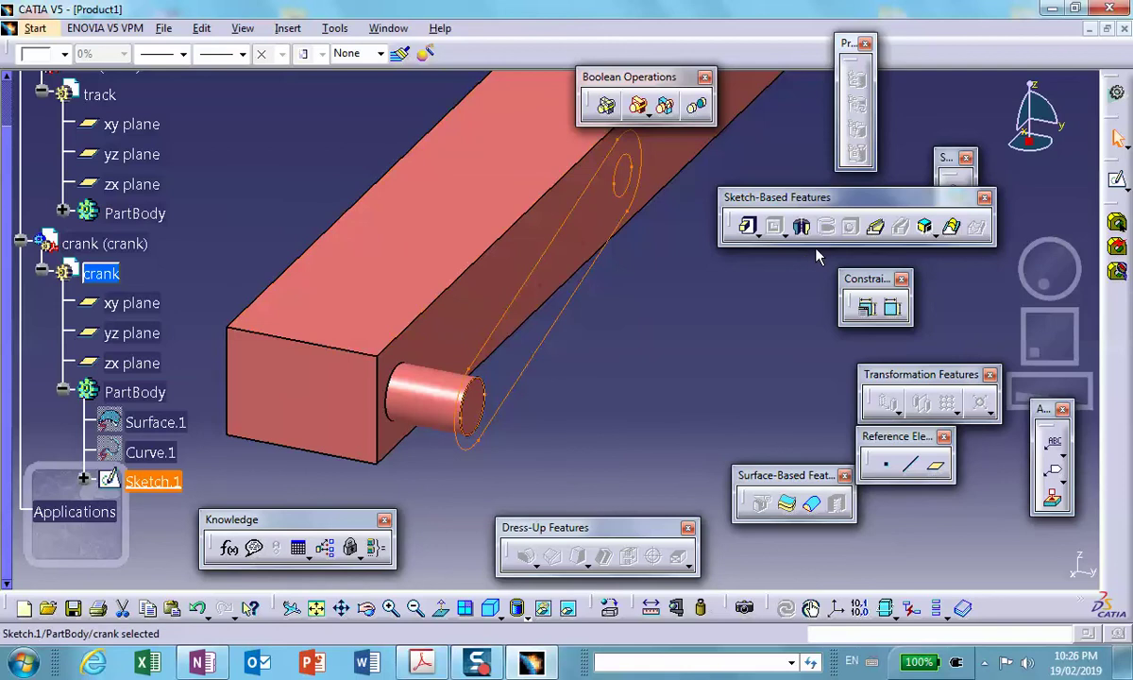
pyautogui.click(749, 226)
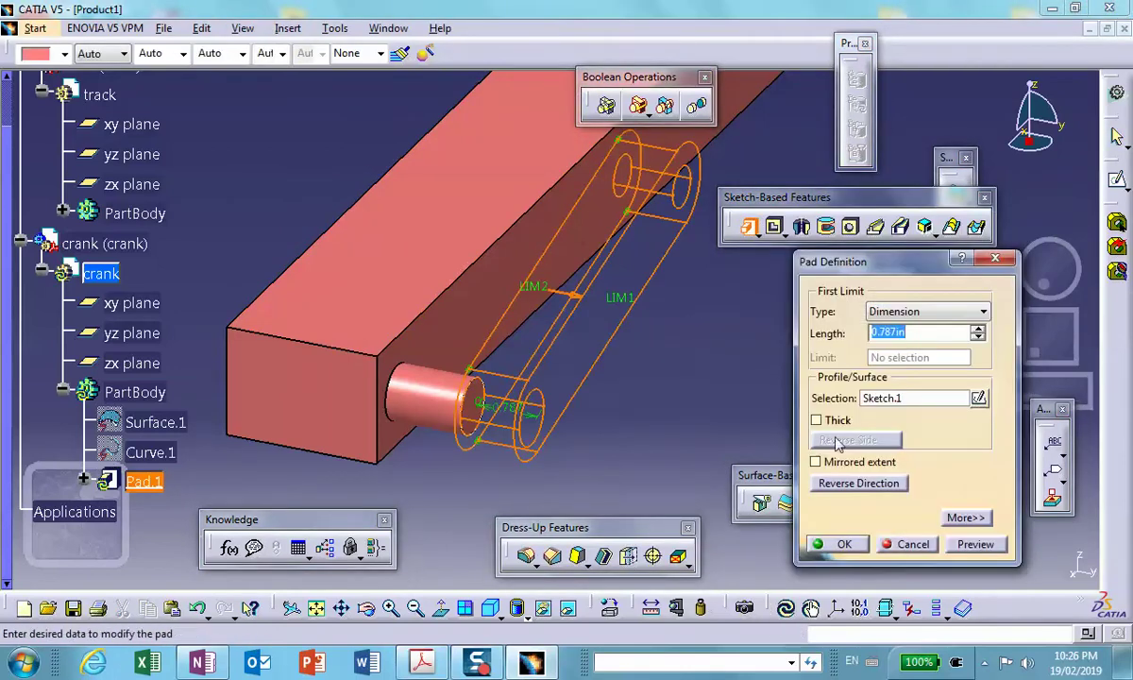
pyautogui.click(836, 483)
pyautogui.doubleClick(930, 332)
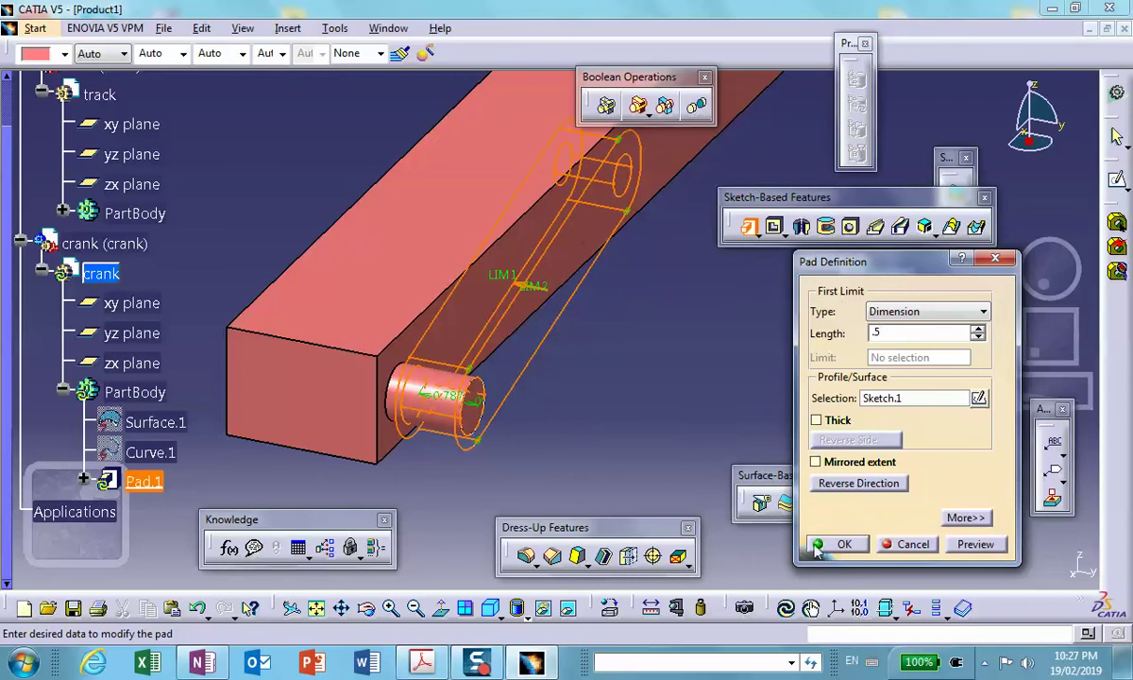
pyautogui.click(843, 545)
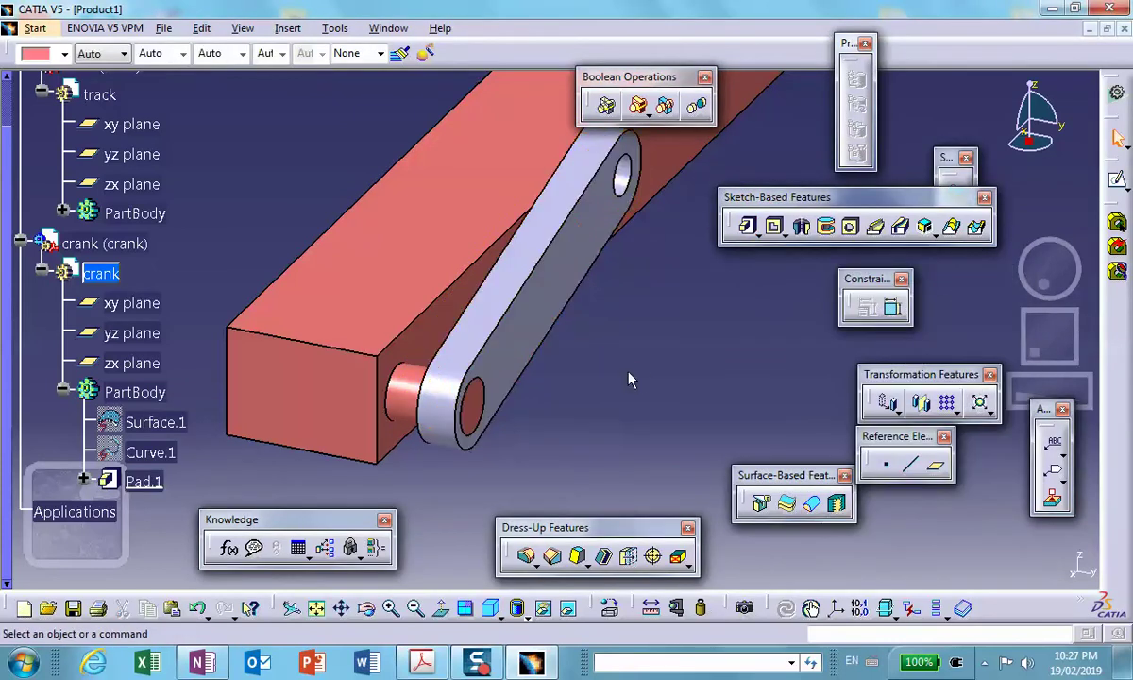
pyautogui.moveTo(643, 356); pyautogui.dragTo(846, 362, button='middle')
pyautogui.moveTo(686, 248); pyautogui.dragTo(549, 172, button='middle')
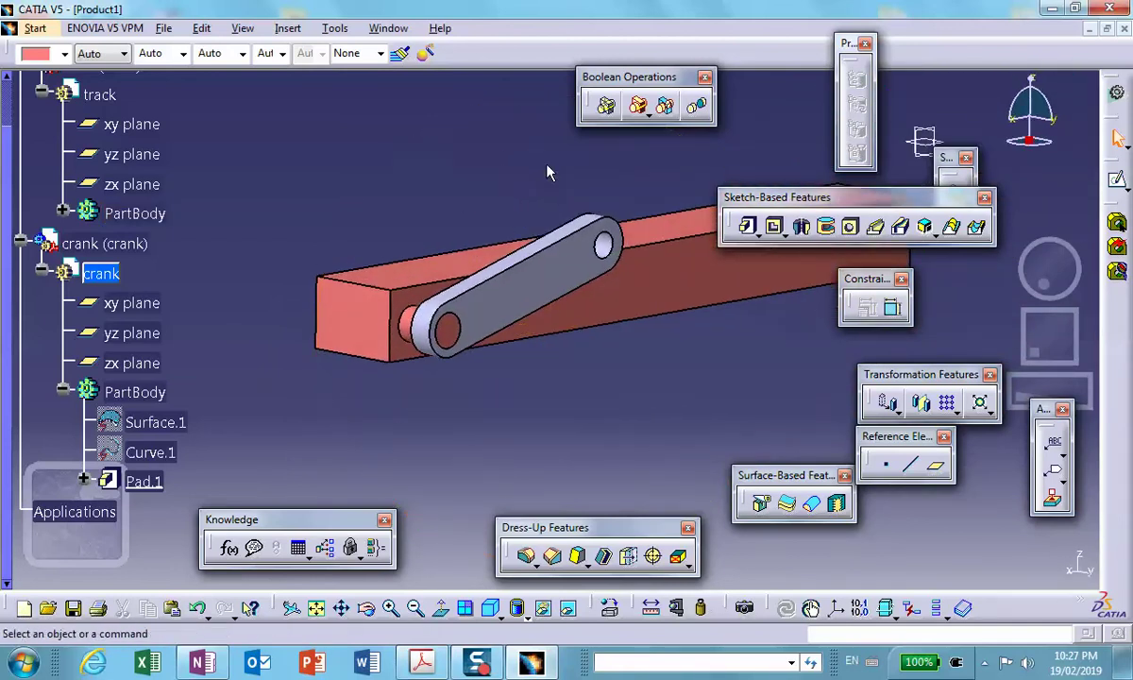
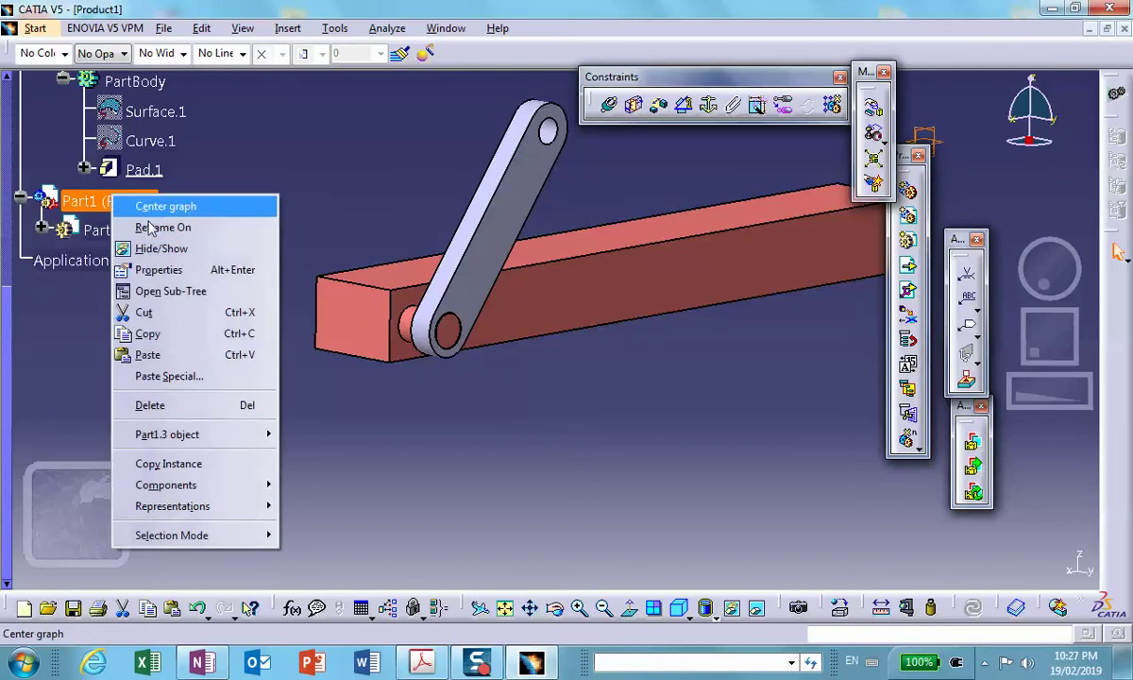
# Step: Set both the instance name and the part number of the newly inserted part to conrod
pyautogui.click(170, 277)
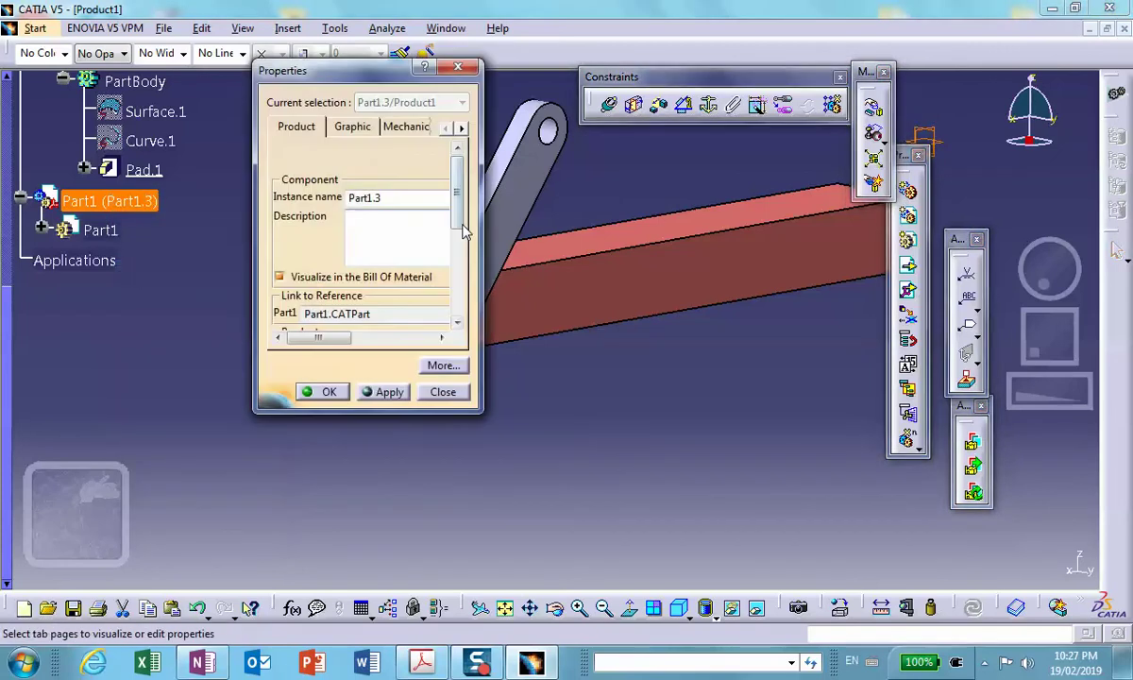
pyautogui.doubleClick(368, 196)
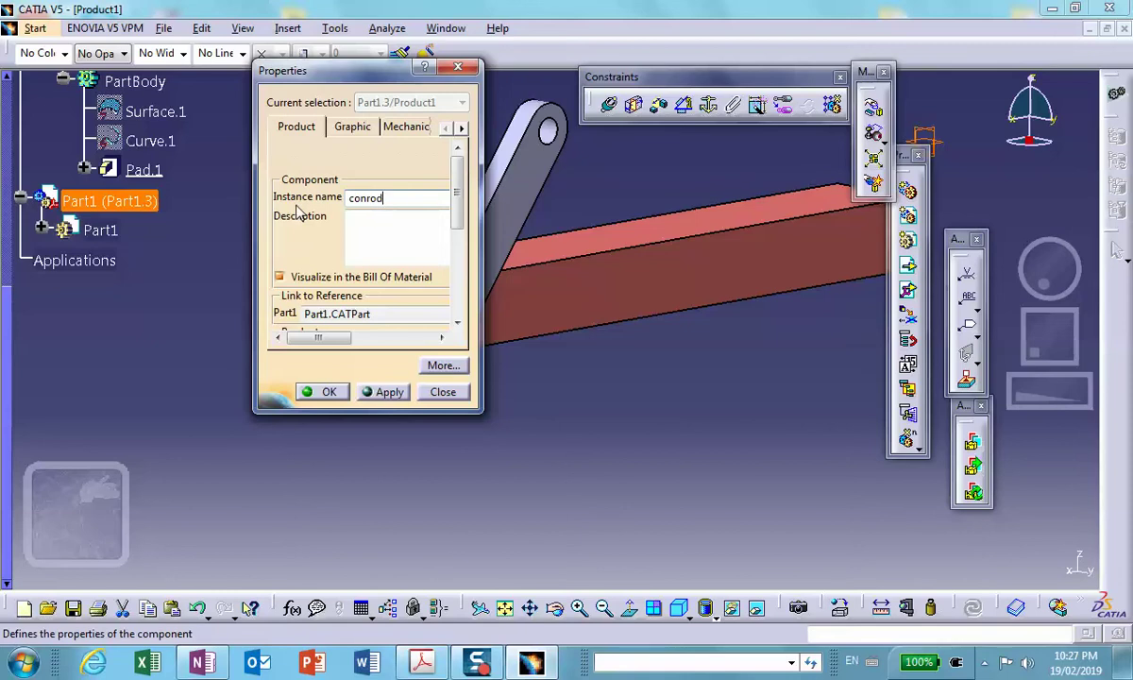
pyautogui.click(457, 324)
pyautogui.click(456, 324)
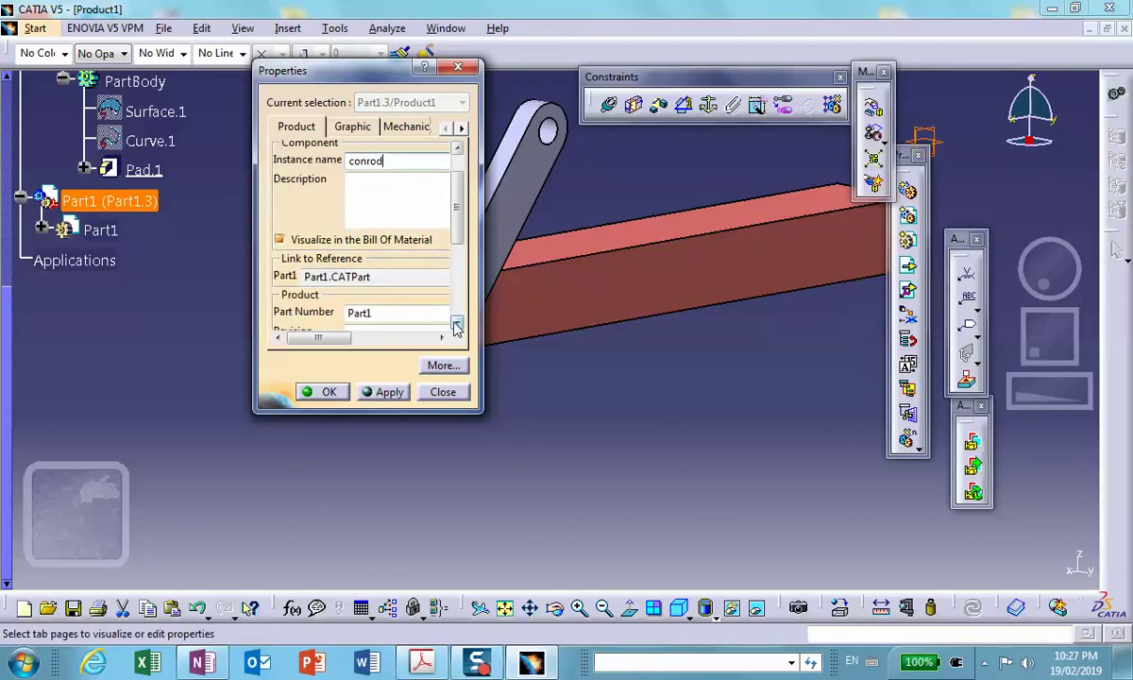
pyautogui.doubleClick(404, 312)
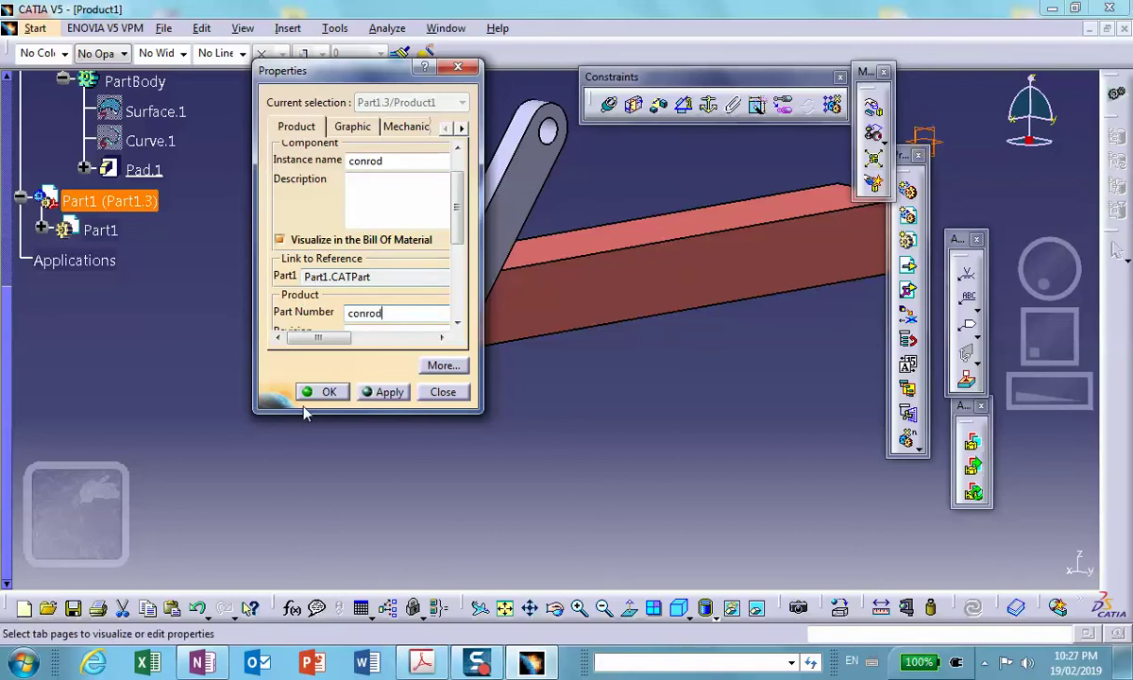
pyautogui.click(344, 391)
# Step: Activate the conrod part for editing and project the crank's free-end hole edge into a new sketch on the crank's track-side face
pyautogui.doubleClick(95, 230)
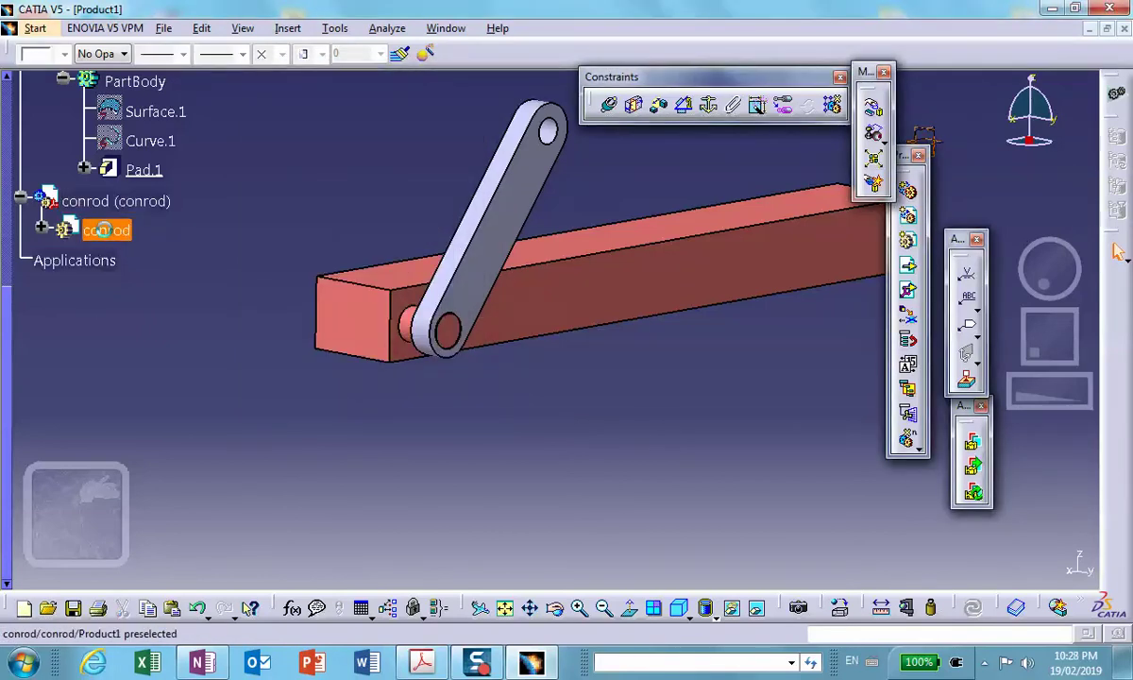
pyautogui.moveTo(552, 254); pyautogui.dragTo(536, 318, button='middle')
pyautogui.moveTo(477, 255); pyautogui.dragTo(774, 342, button='middle')
pyautogui.click(652, 304)
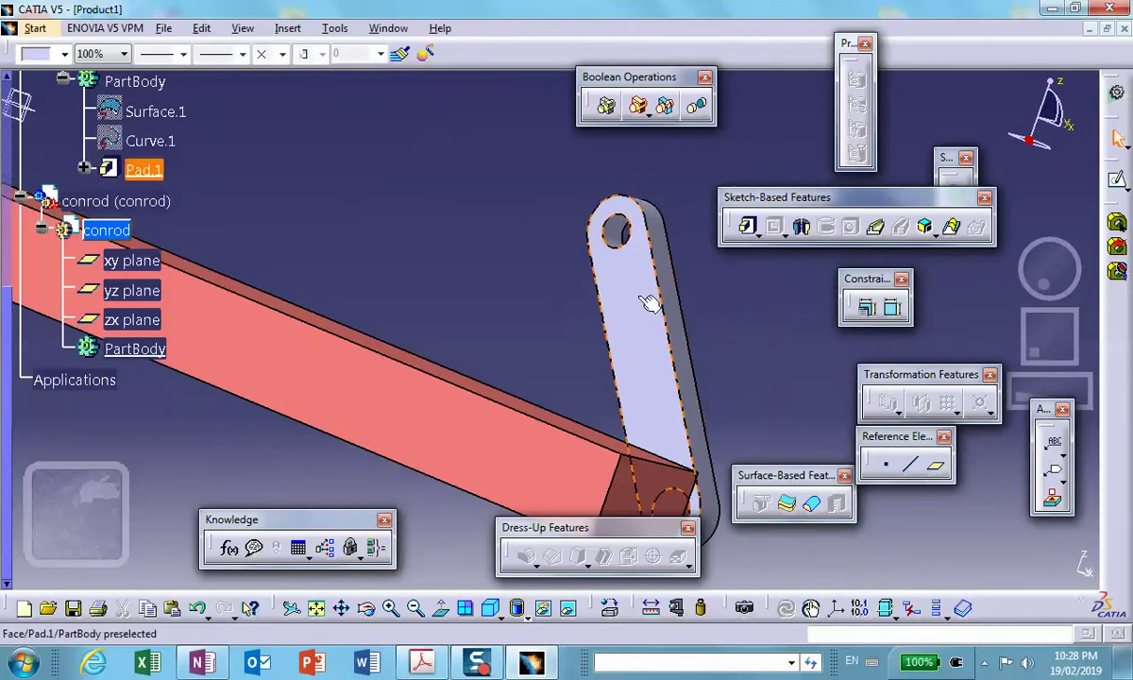
pyautogui.click(1119, 182)
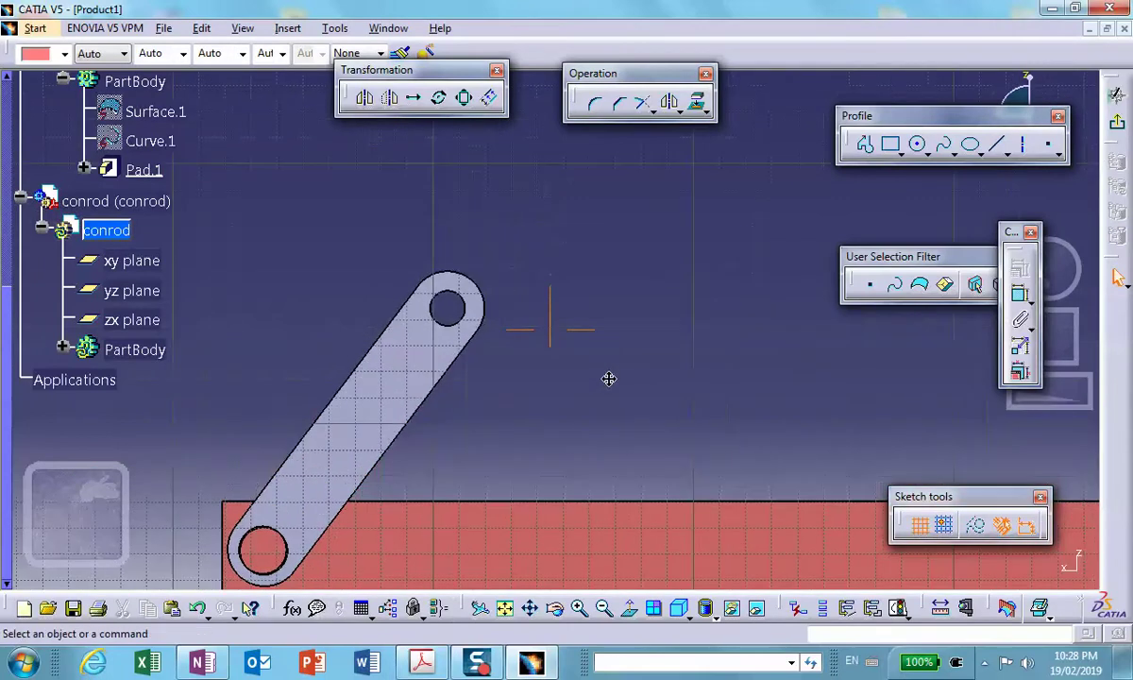
pyautogui.moveTo(584, 263); pyautogui.dragTo(574, 397, button='middle')
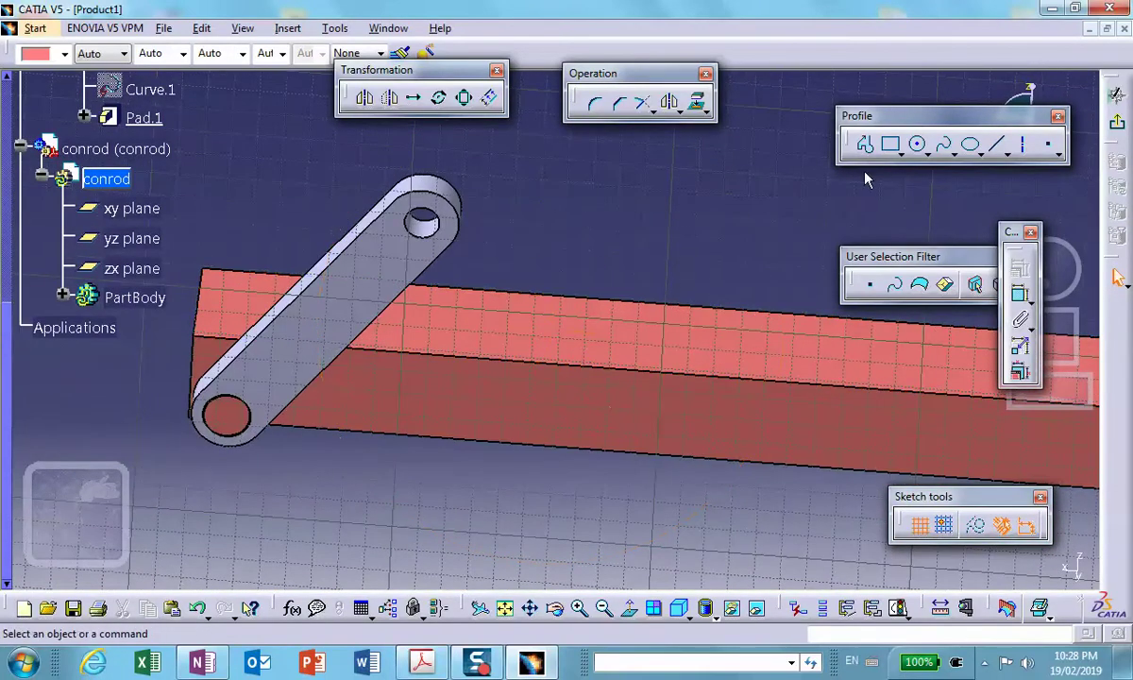
pyautogui.click(699, 104)
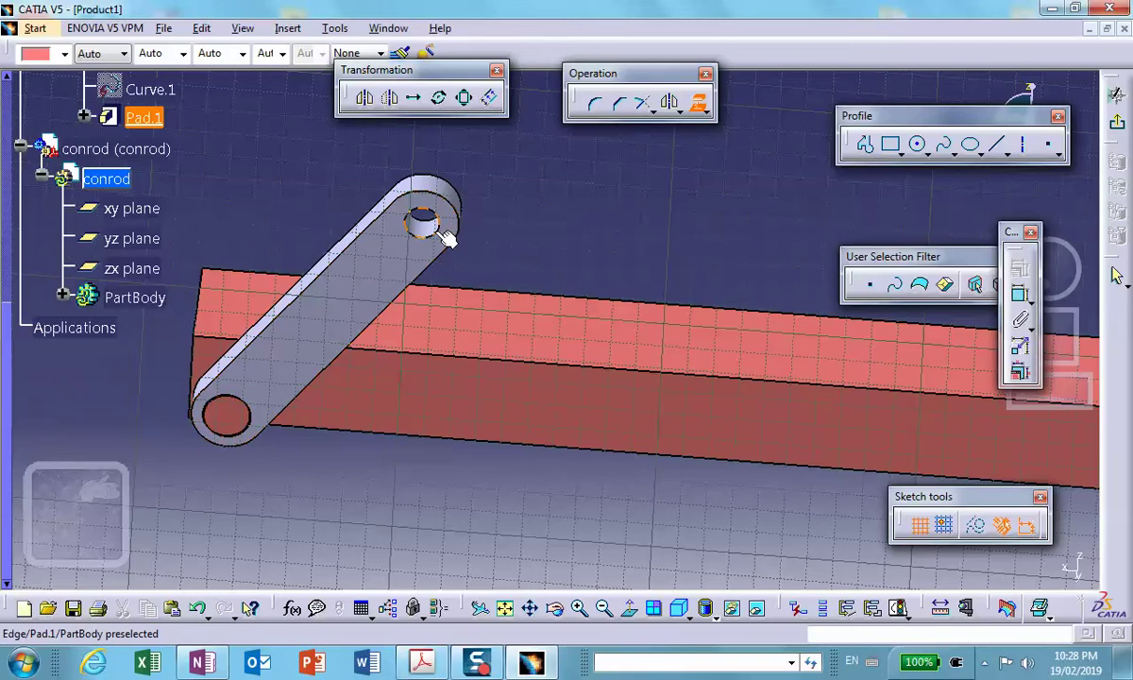
pyautogui.click(441, 236)
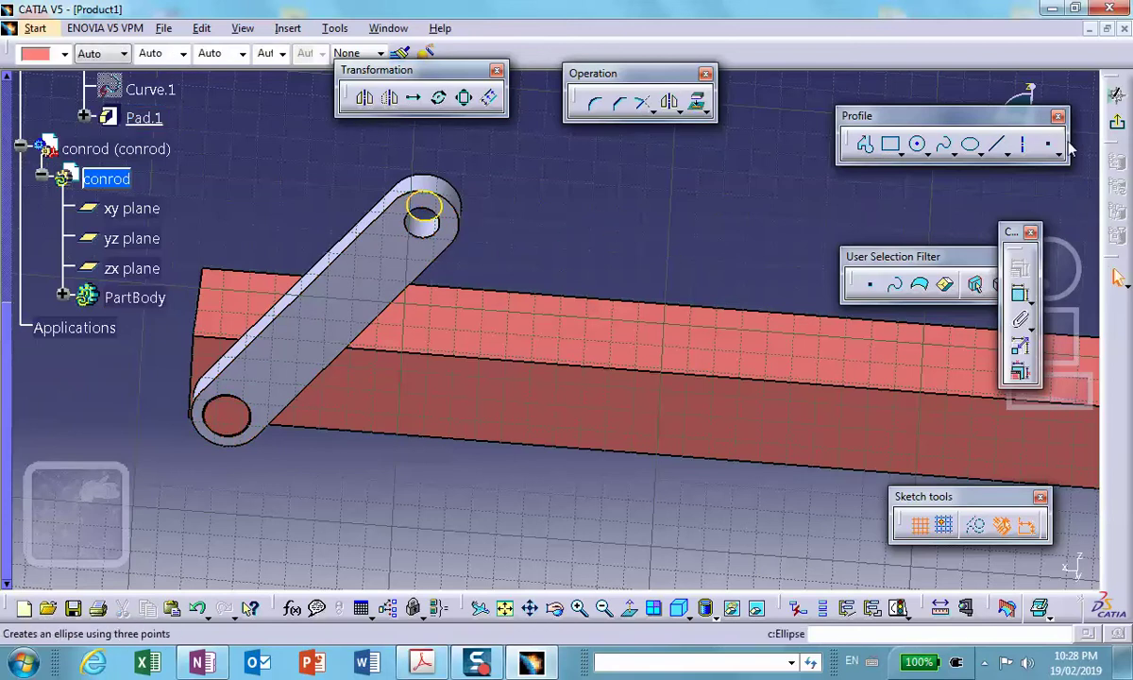
# Step: Facing the sketch plane, draw a closed horizontal slot-shaped profile with rounded ends, starting above the track and wrapping around the projected hole circle
pyautogui.click(629, 607)
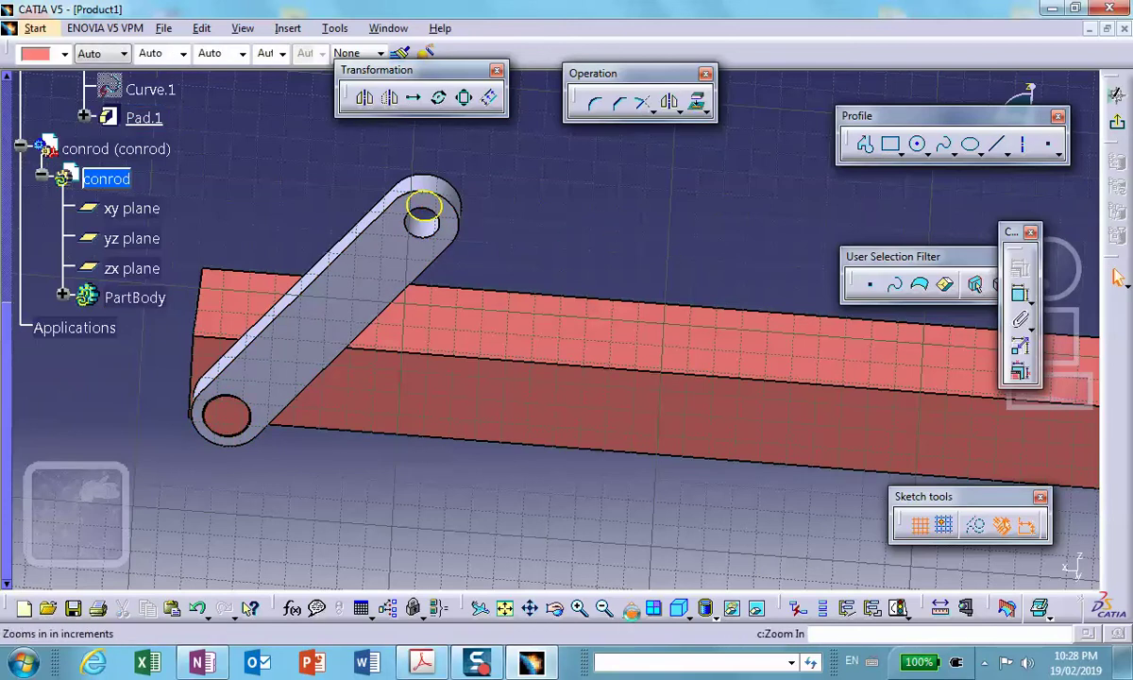
pyautogui.moveTo(603, 294)
pyautogui.mouseDown(button='middle')
pyautogui.moveTo(552, 372)
pyautogui.moveTo(549, 398)
pyautogui.mouseUp(button='middle')
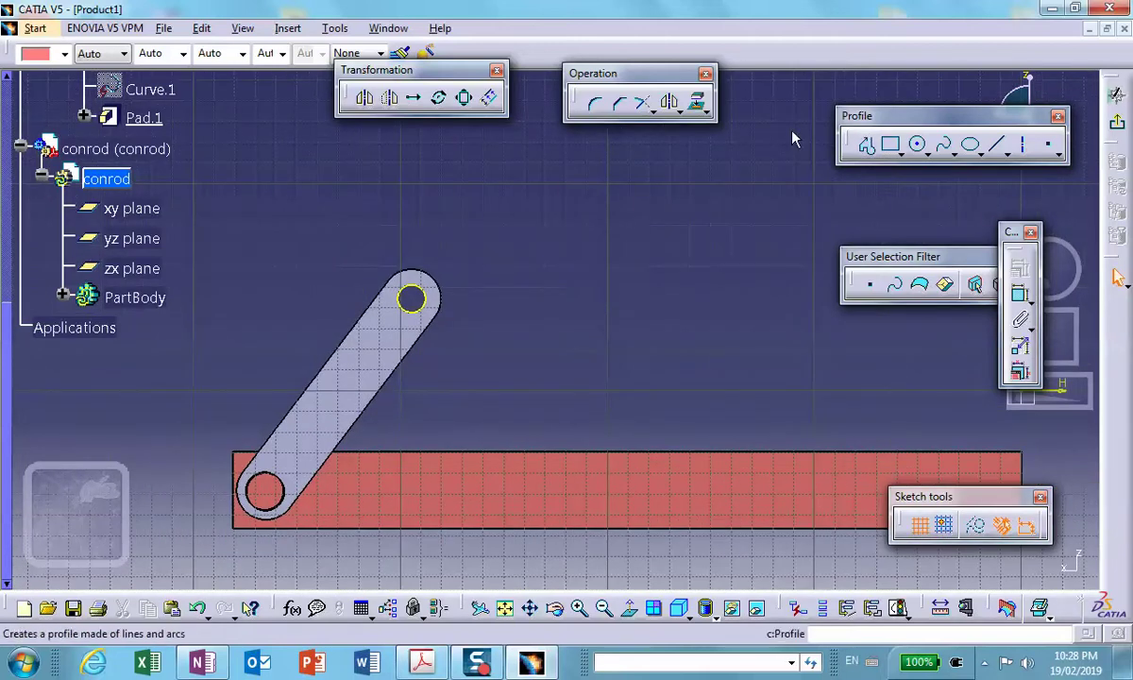
pyautogui.click(867, 146)
pyautogui.moveTo(779, 295)
pyautogui.mouseDown(button='middle')
pyautogui.moveTo(533, 232)
pyautogui.moveTo(666, 276)
pyautogui.mouseUp(button='middle')
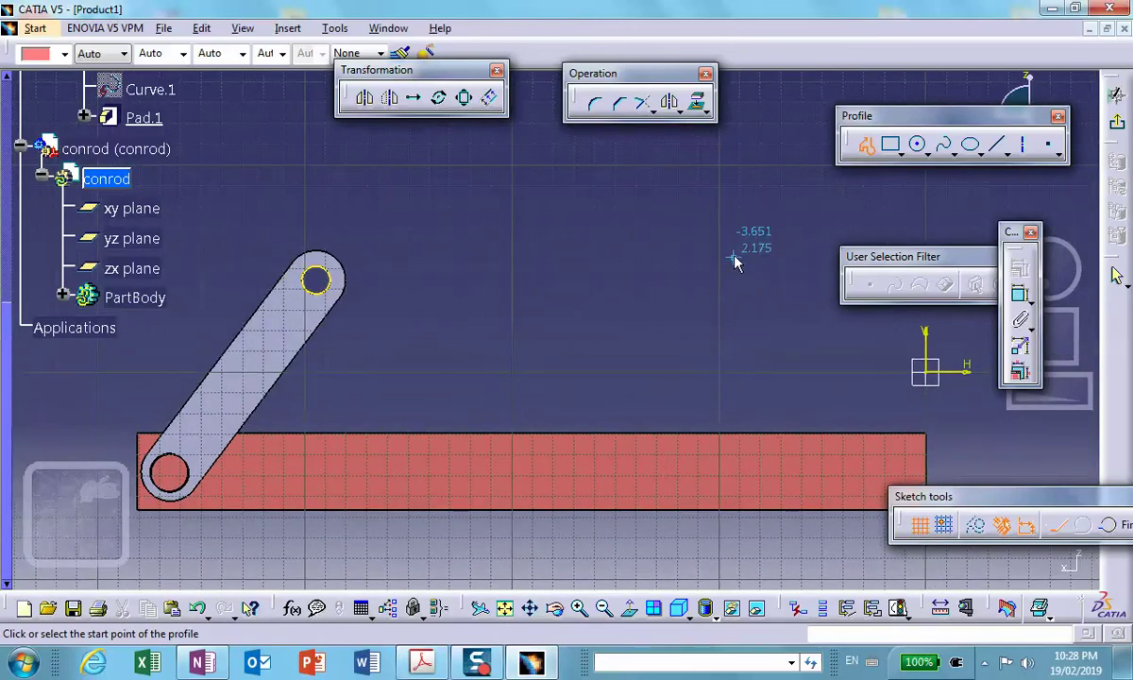
pyautogui.click(719, 257)
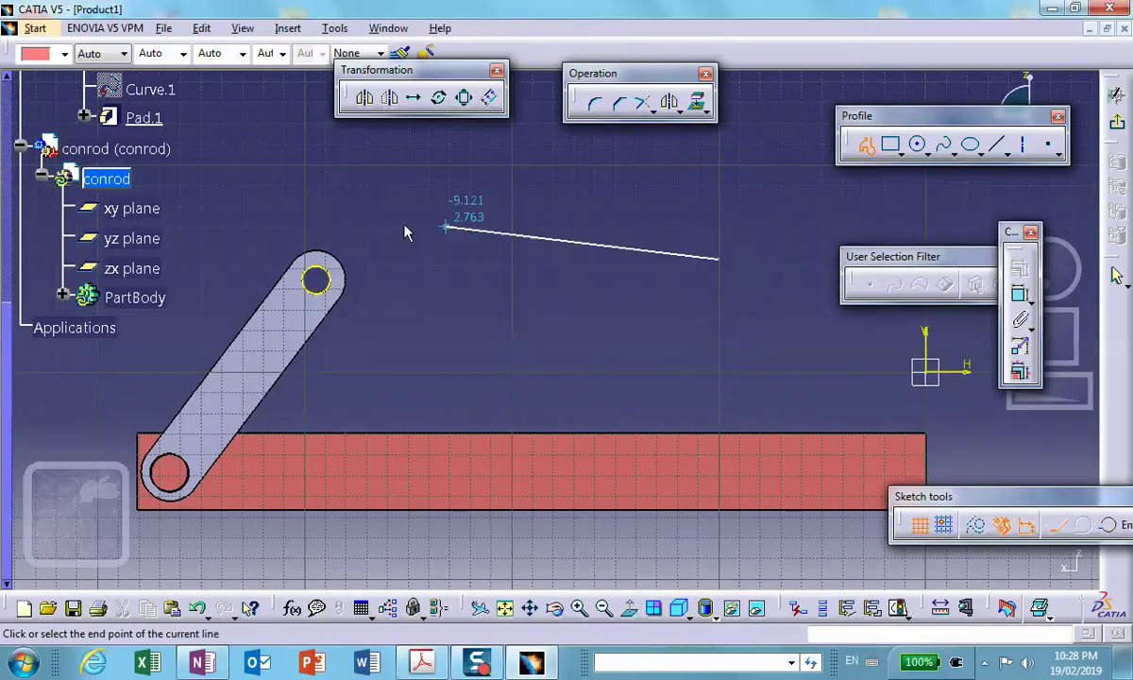
pyautogui.click(315, 268)
pyautogui.click(319, 303)
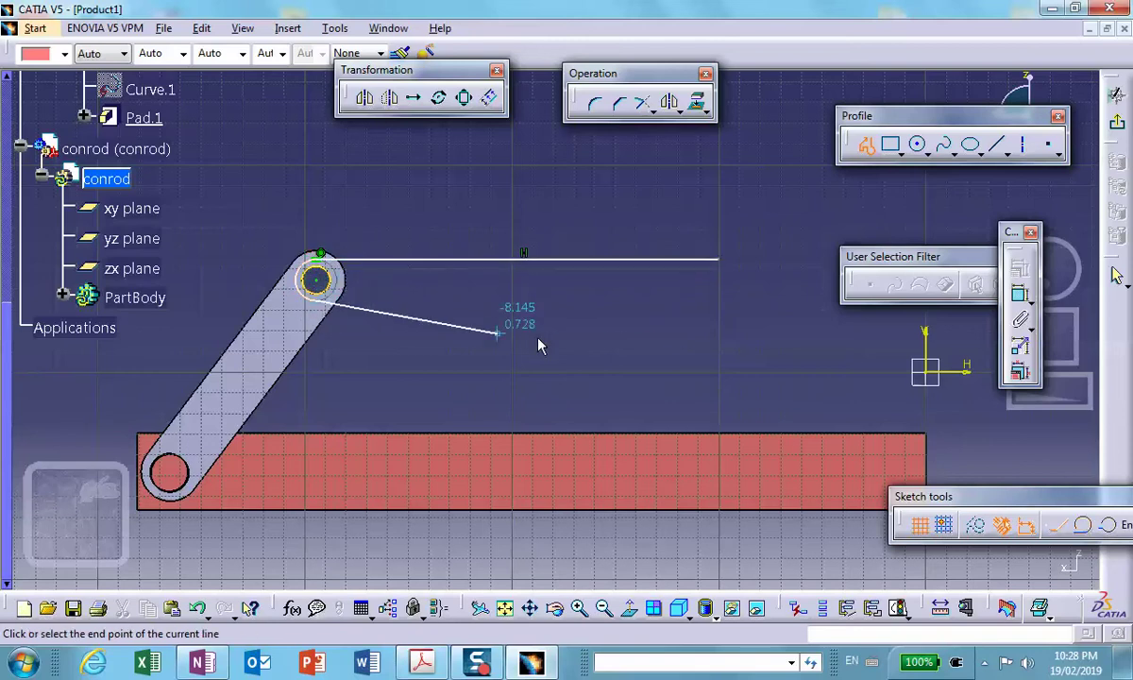
pyautogui.click(718, 303)
pyautogui.click(718, 260)
pyautogui.moveTo(683, 285)
pyautogui.keyDown('ctrl'); pyautogui.mouseDown(button='middle')
pyautogui.moveTo(656, 336)
pyautogui.moveTo(711, 192)
pyautogui.mouseUp(button='middle'); pyautogui.keyUp('ctrl')
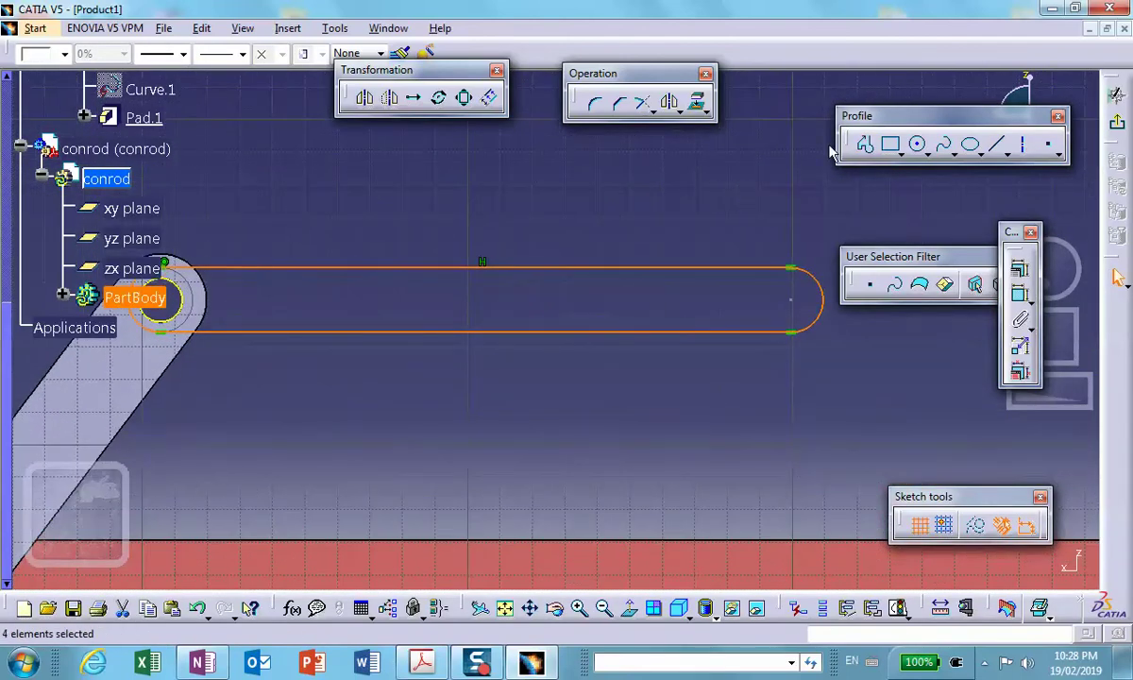
# Step: Add a small circle concentric with the profile's end arc farther from the crank, and finish the sketch
pyautogui.click(923, 153)
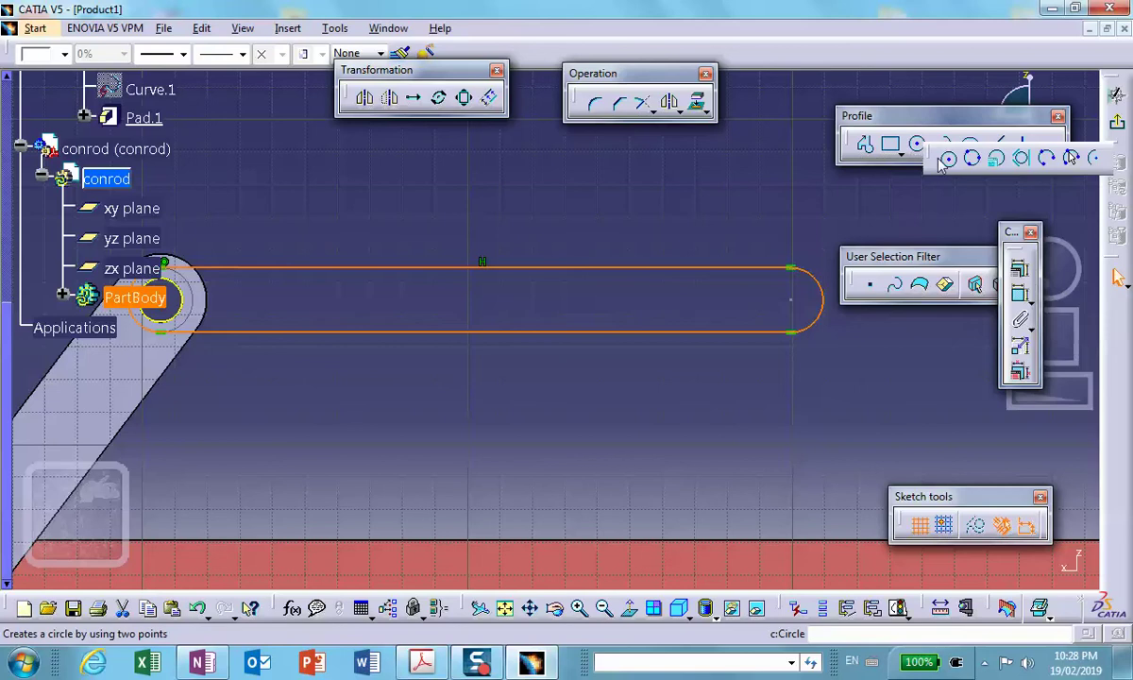
pyautogui.click(793, 303)
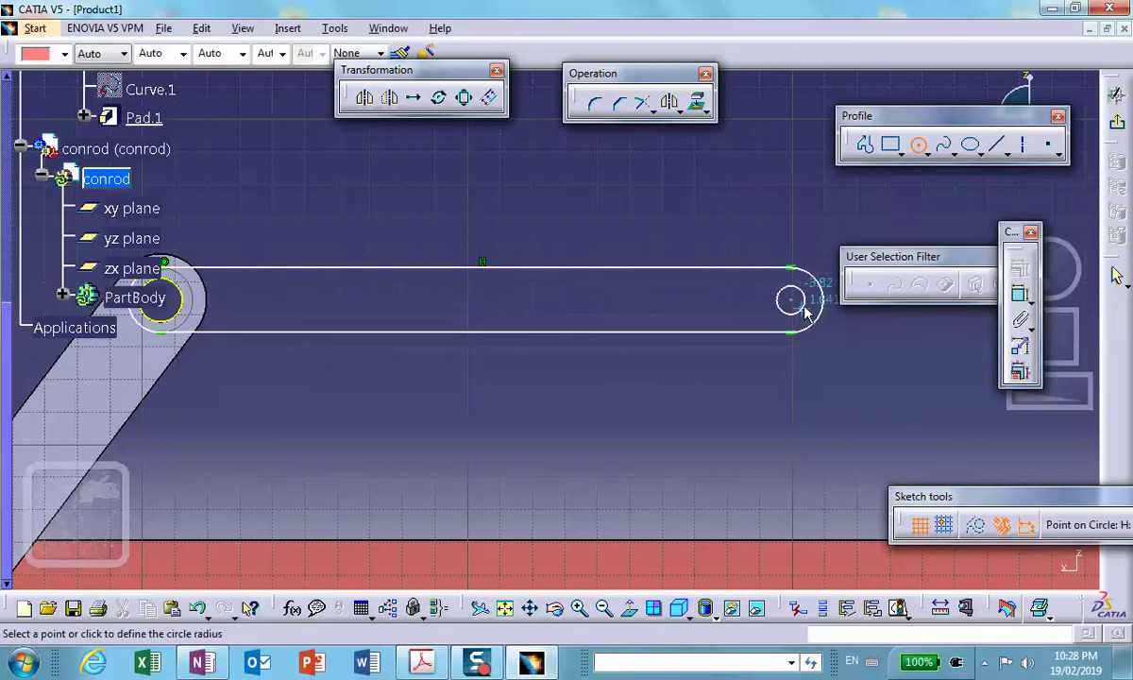
pyautogui.click(806, 313)
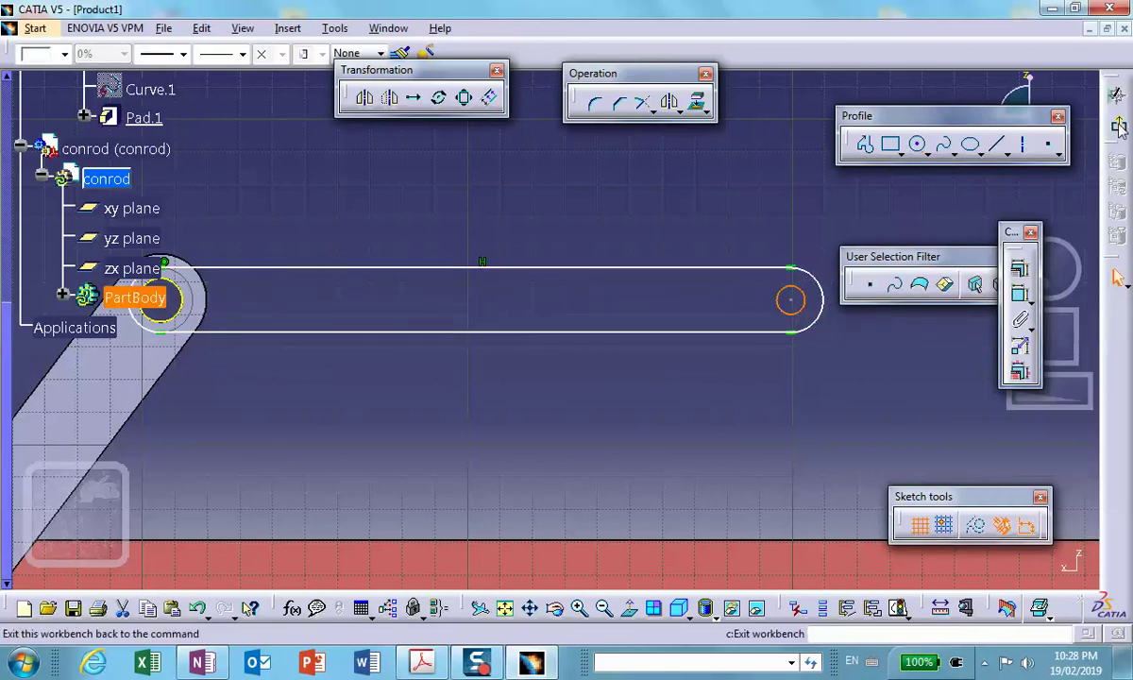
pyautogui.click(1119, 127)
# Step: Start a Multi-Pad from the conrod sketch and set the slot profile domain's length to 0.5 in
pyautogui.moveTo(541, 206); pyautogui.dragTo(406, 123, button='middle')
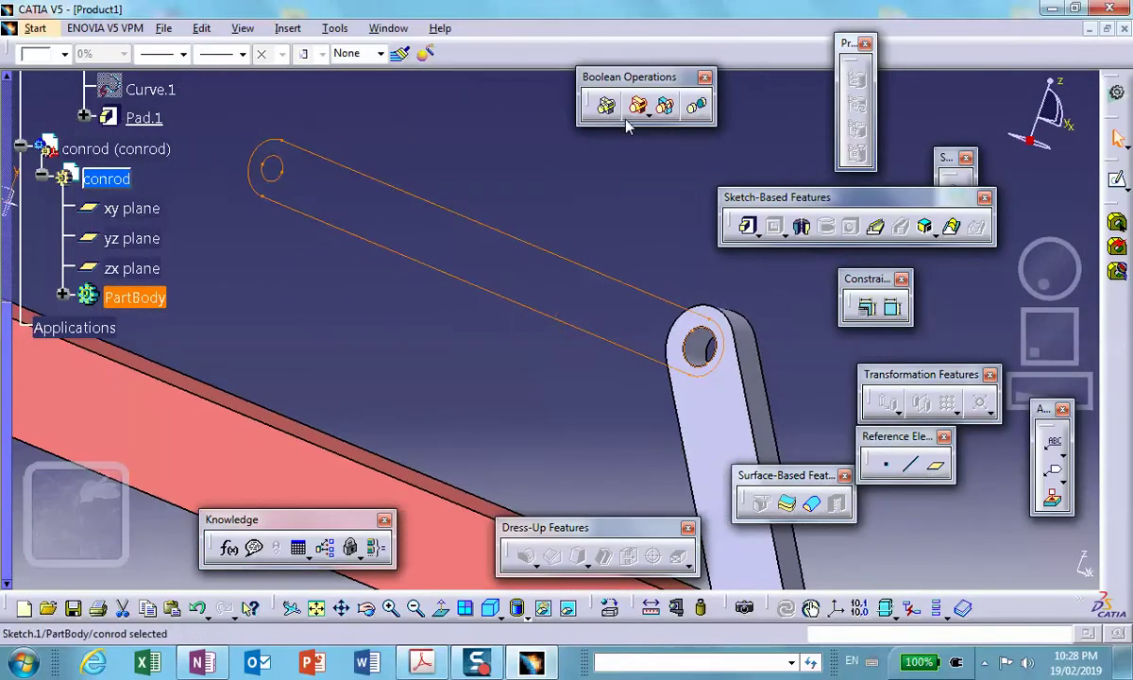
pyautogui.click(648, 189)
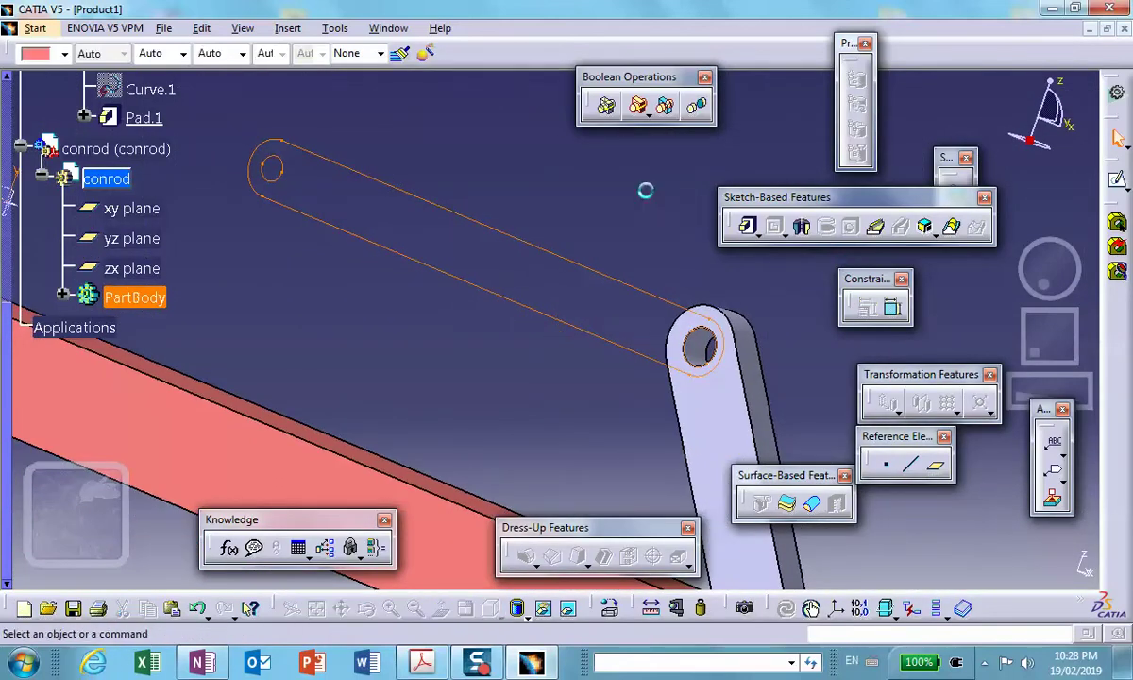
pyautogui.click(750, 227)
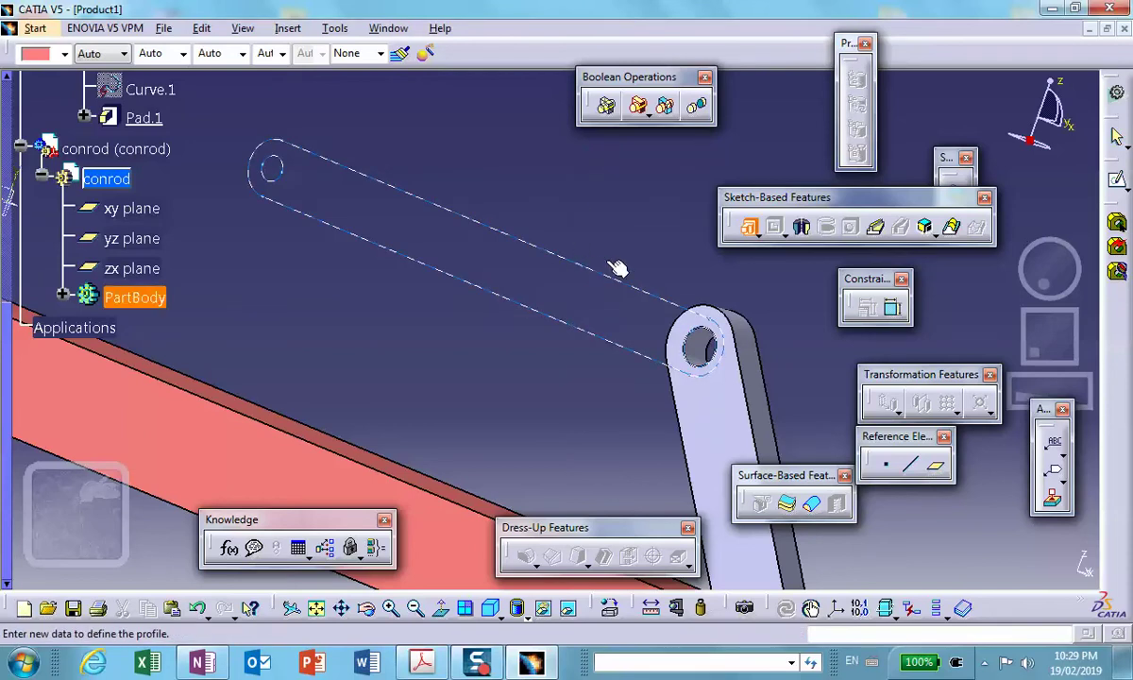
pyautogui.click(660, 264)
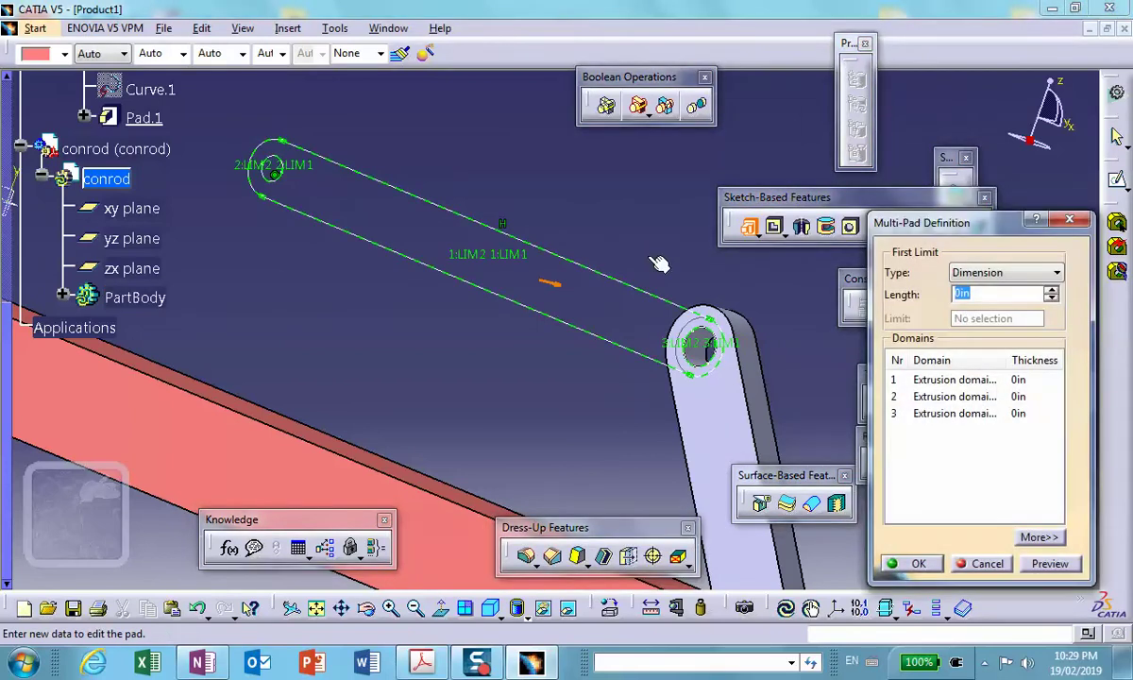
pyautogui.click(940, 380)
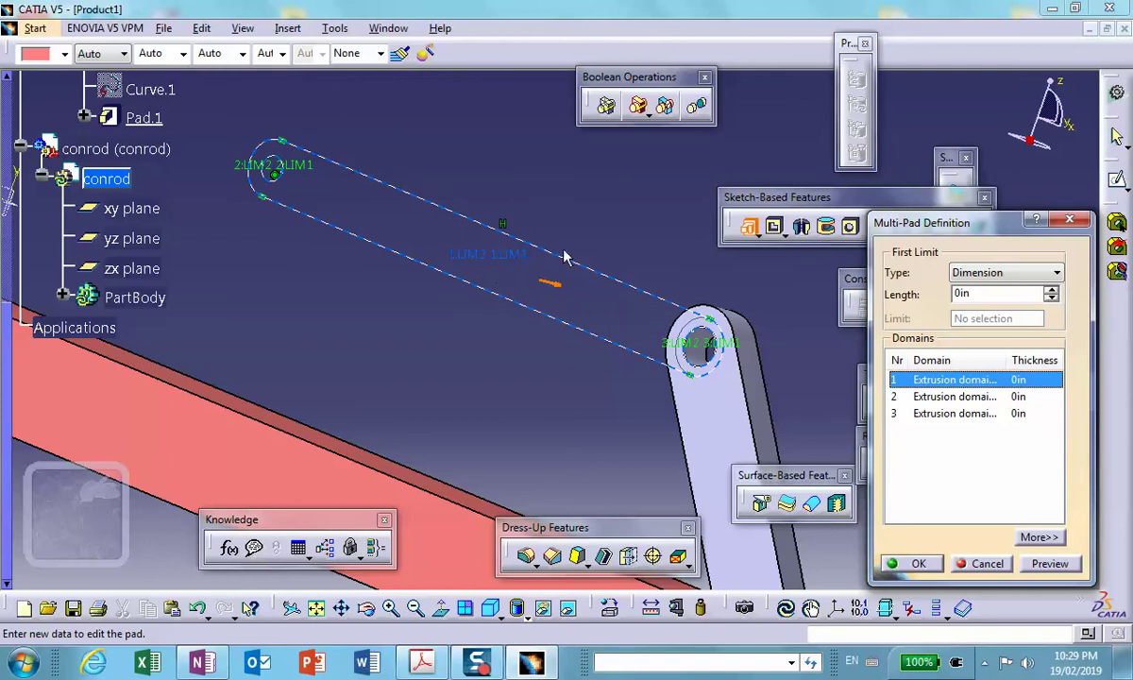
pyautogui.moveTo(987, 294); pyautogui.dragTo(935, 290)
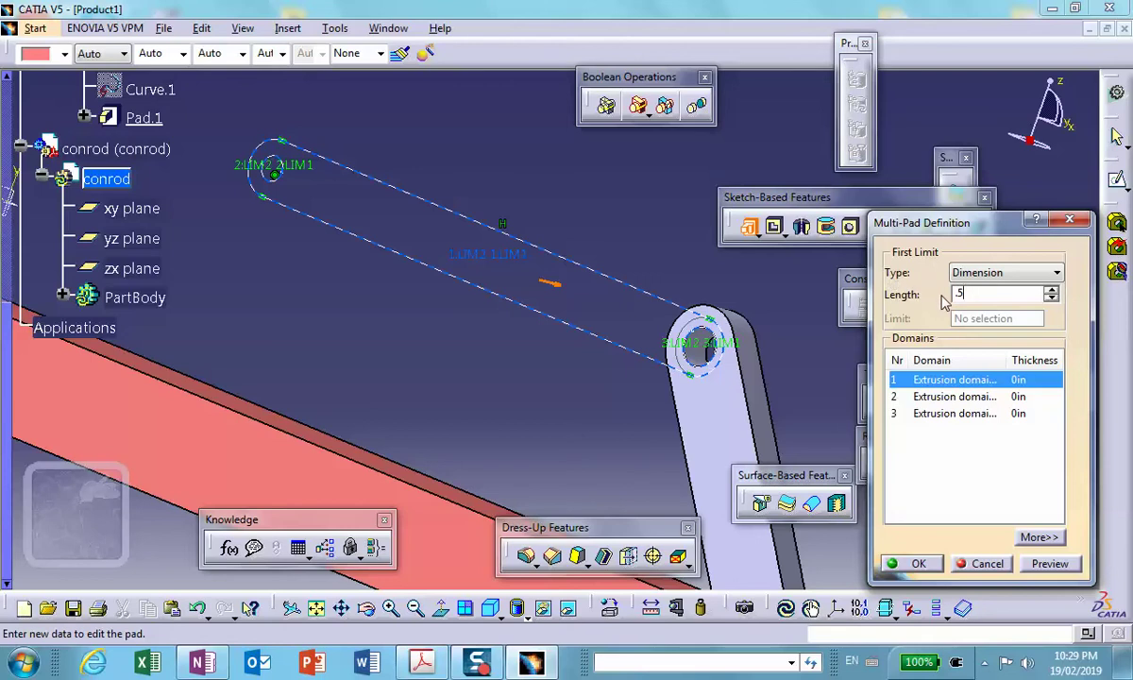
# Step: Set the projected crank-hole circle domain's length to 1 in, leave the far hole domain at 0 in, and complete the Multi-Pad
pyautogui.click(957, 396)
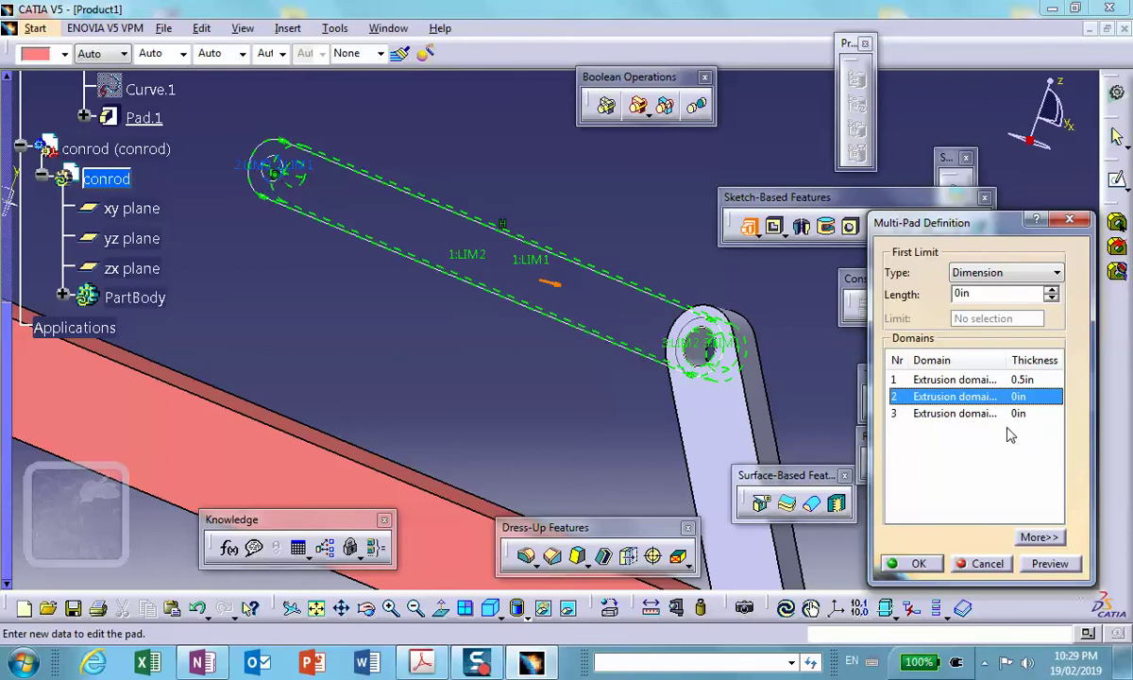
pyautogui.click(958, 414)
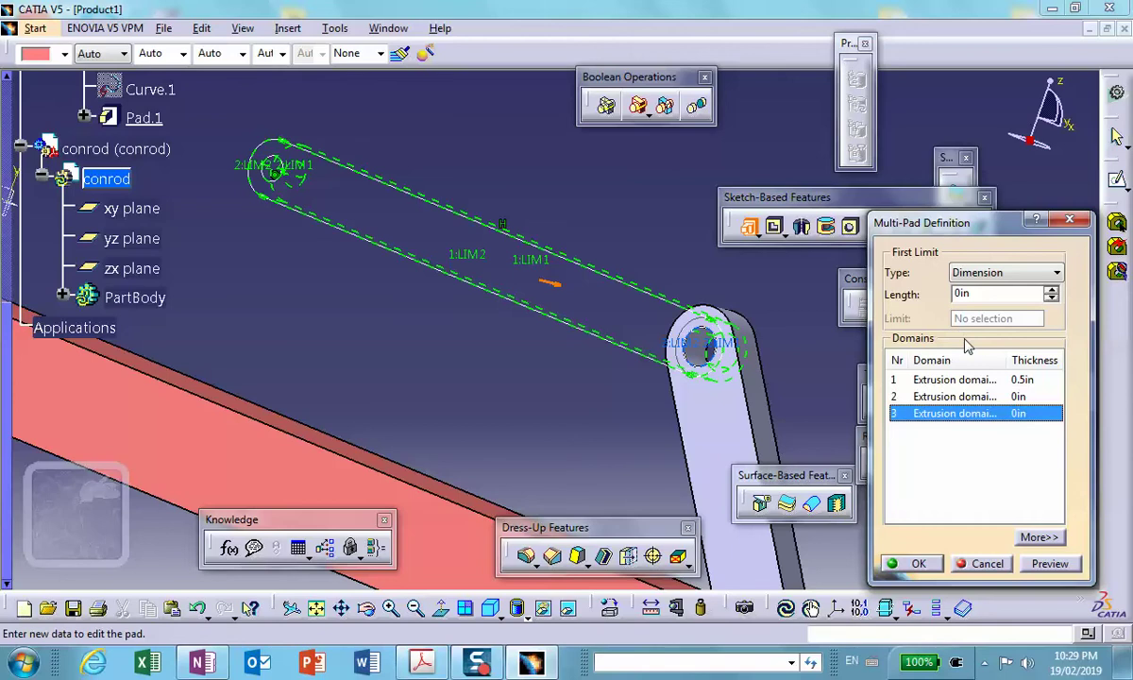
pyautogui.doubleClick(963, 294)
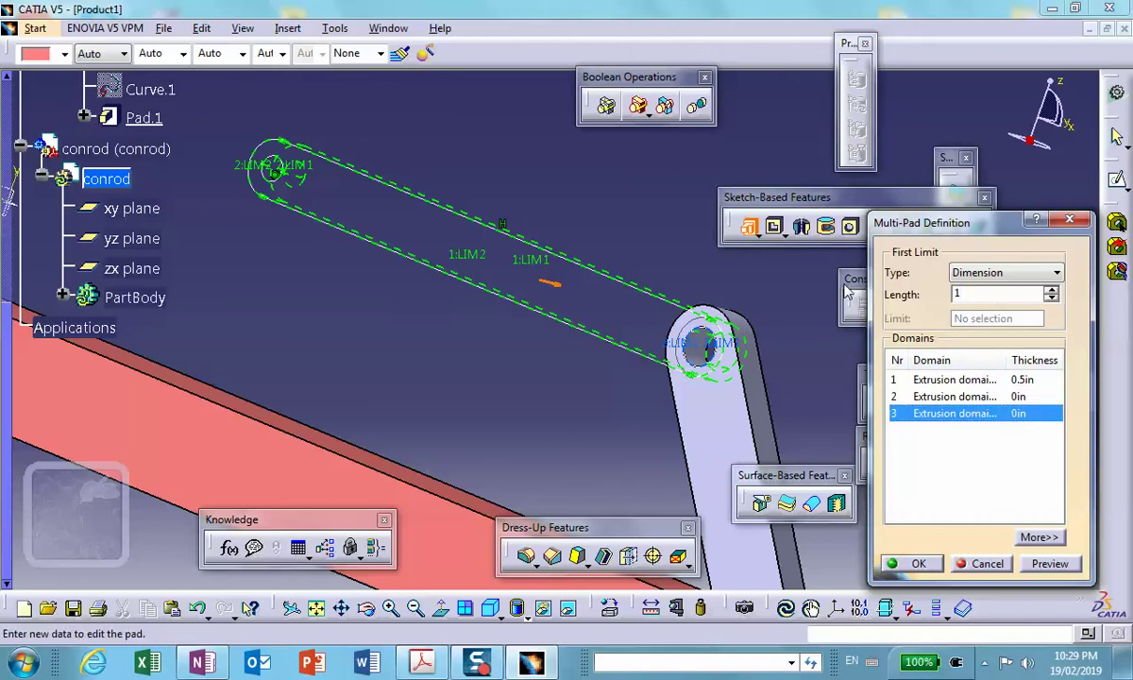
pyautogui.click(1062, 564)
pyautogui.click(913, 563)
# Step: Color the whole conrod part yellow
pyautogui.moveTo(605, 350); pyautogui.dragTo(540, 321, button='middle')
pyautogui.moveTo(451, 397); pyautogui.dragTo(567, 311, button='middle')
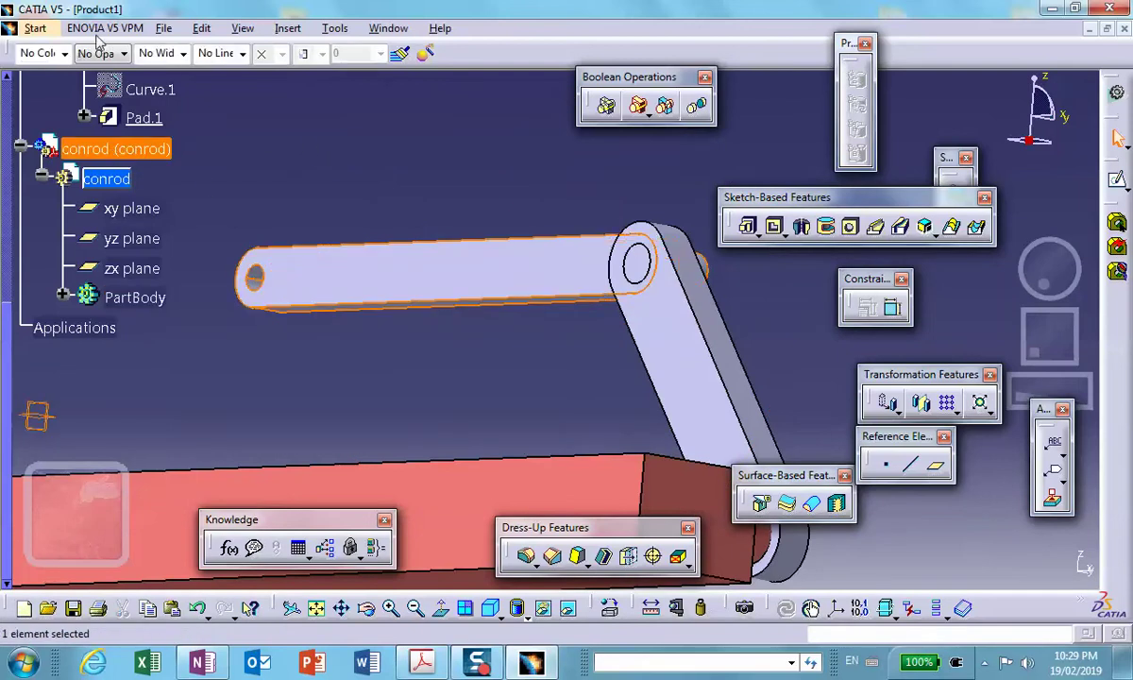
pyautogui.click(64, 54)
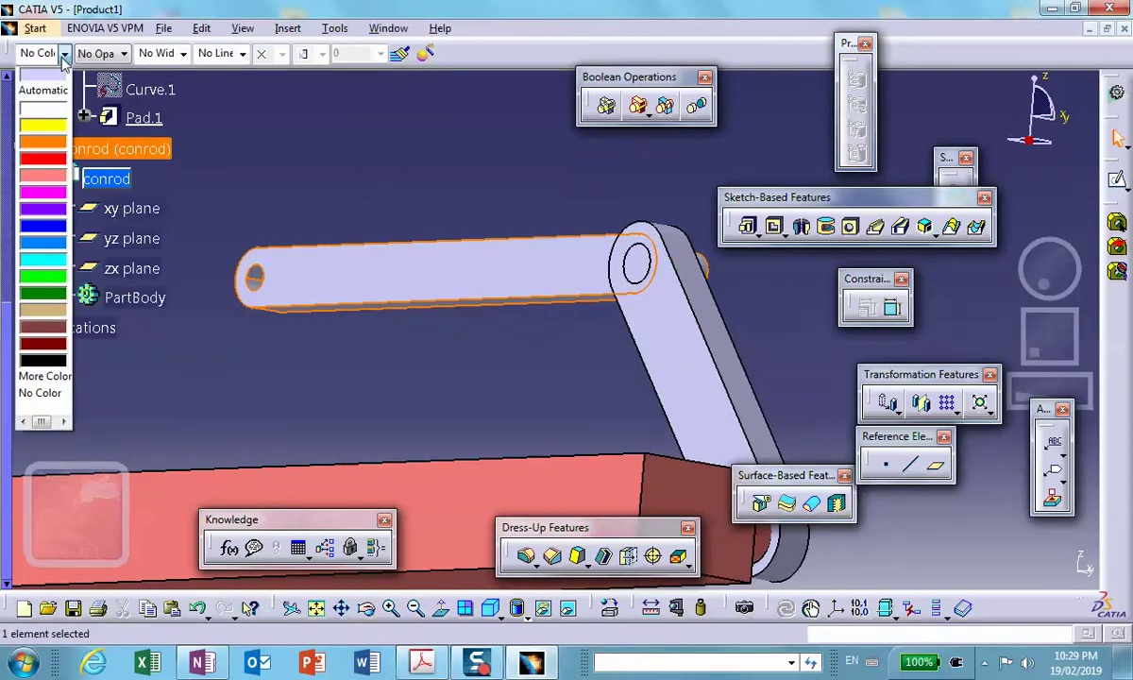
pyautogui.click(48, 131)
pyautogui.moveTo(402, 170); pyautogui.dragTo(363, 281, button='middle')
pyautogui.moveTo(407, 317); pyautogui.dragTo(438, 312, button='middle')
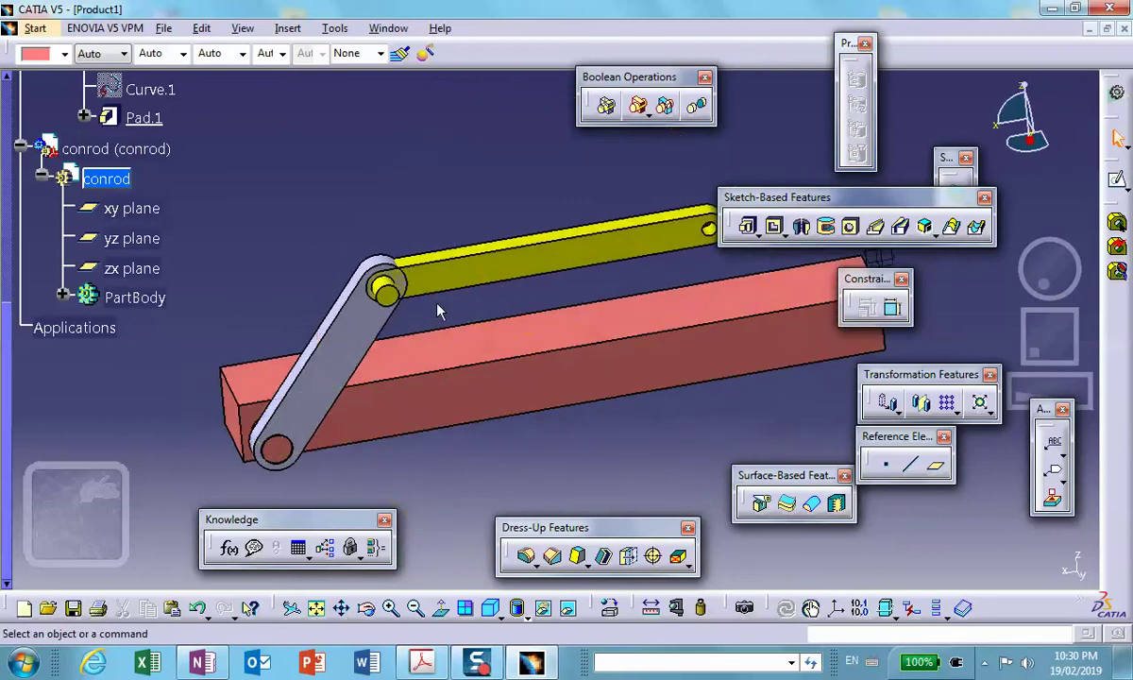
# Step: Insert another new part under Product1, using the assembly's origin as its origin point
pyautogui.scroll(10, 201, 184)
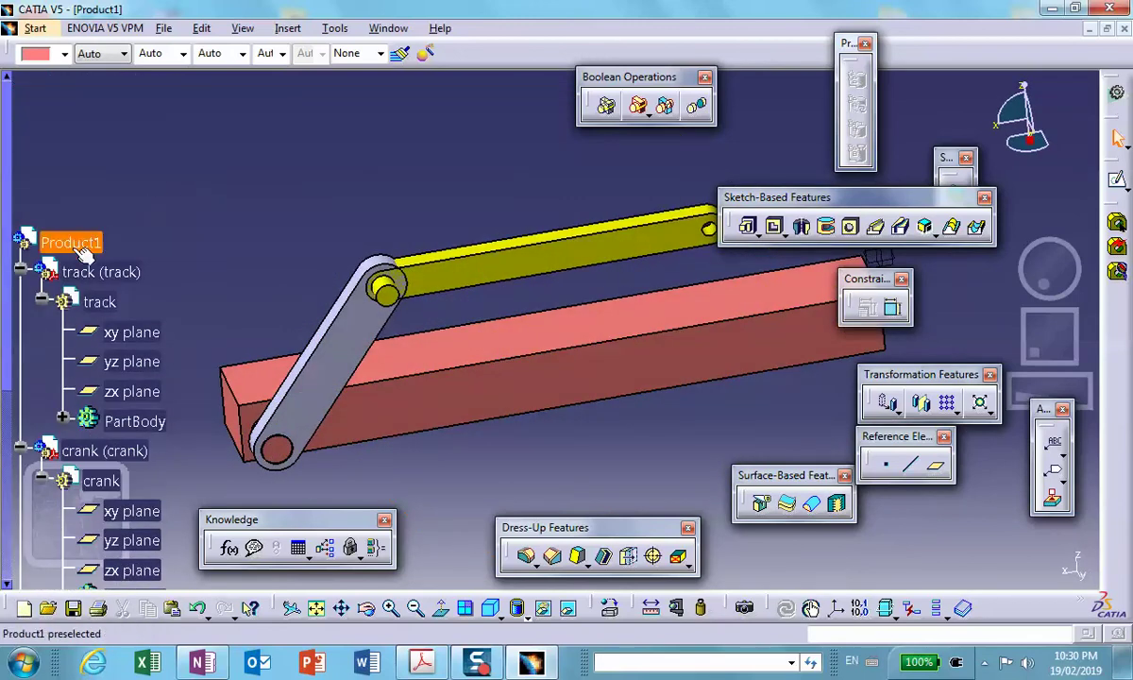
pyautogui.click(288, 29)
pyautogui.click(141, 321)
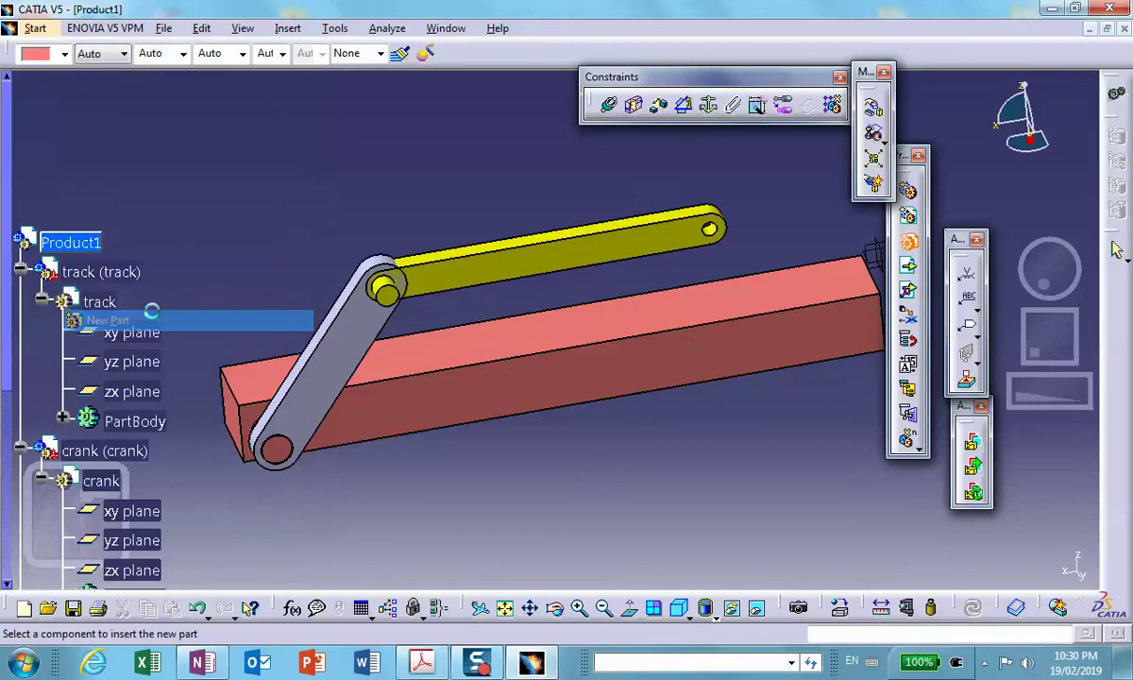
pyautogui.click(58, 242)
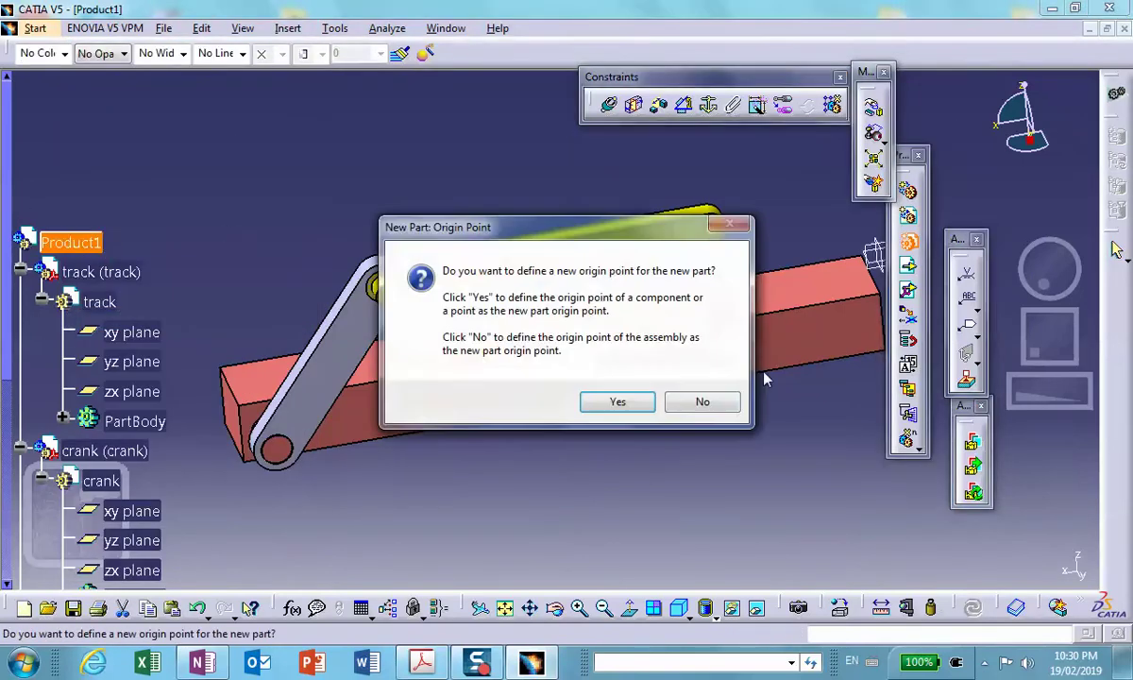
pyautogui.click(699, 402)
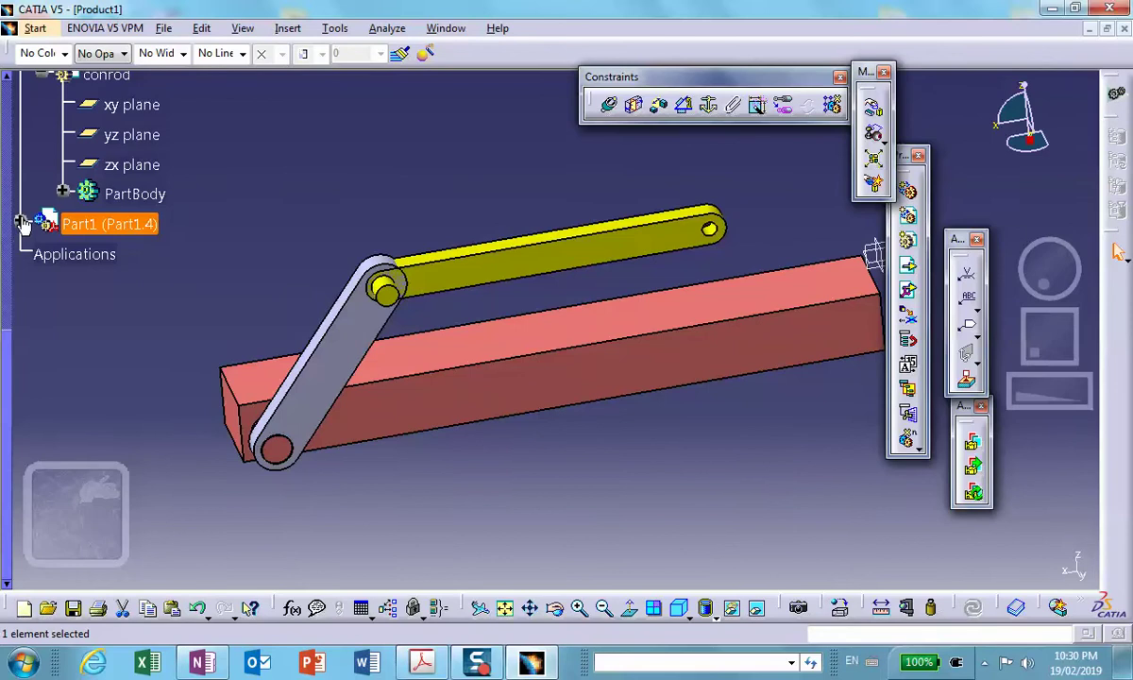
# Step: Rename the new part by setting both its instance name and its part number to piston
pyautogui.click(21, 223)
pyautogui.rightClick(101, 255)
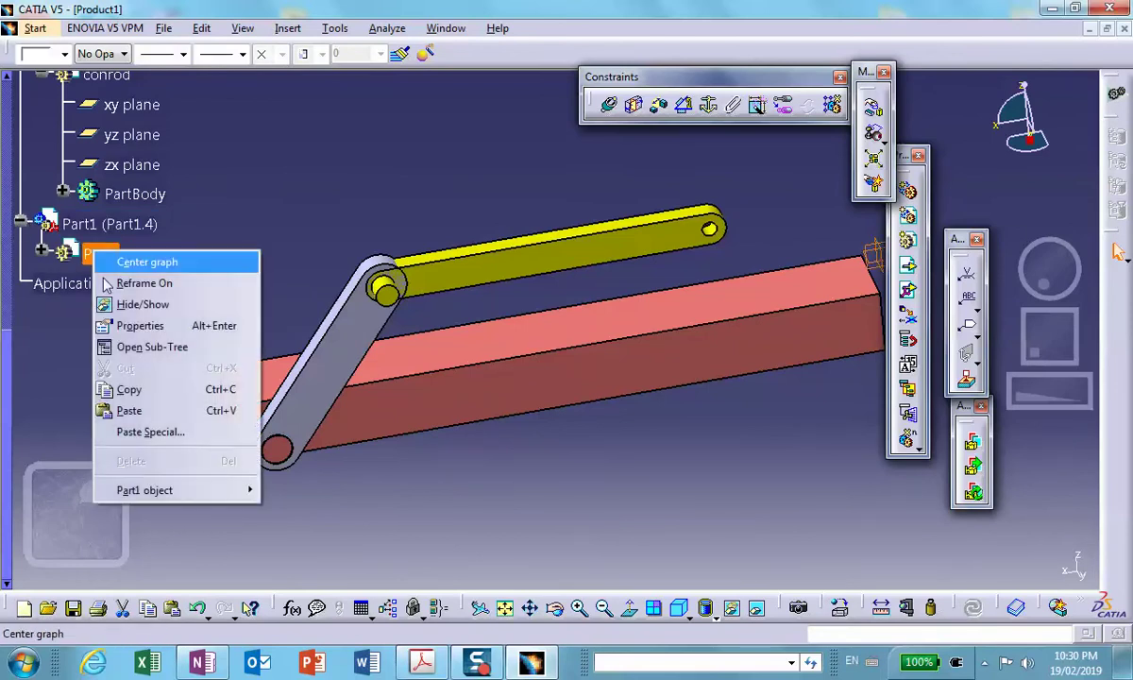
pyautogui.click(151, 325)
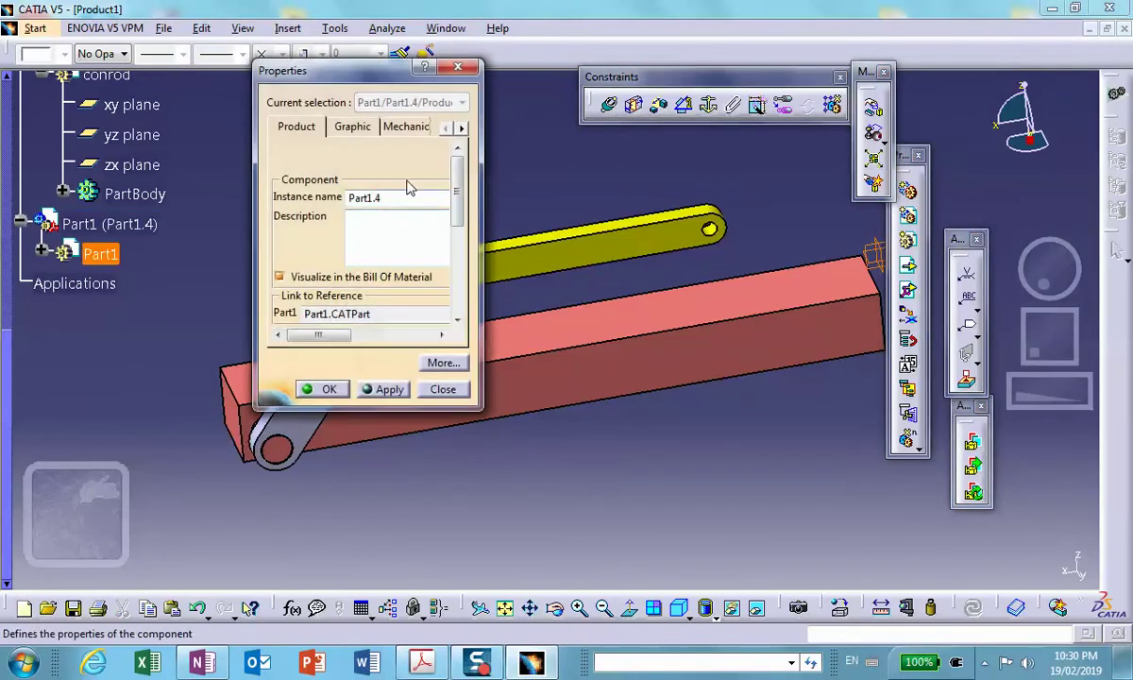
pyautogui.doubleClick(393, 193)
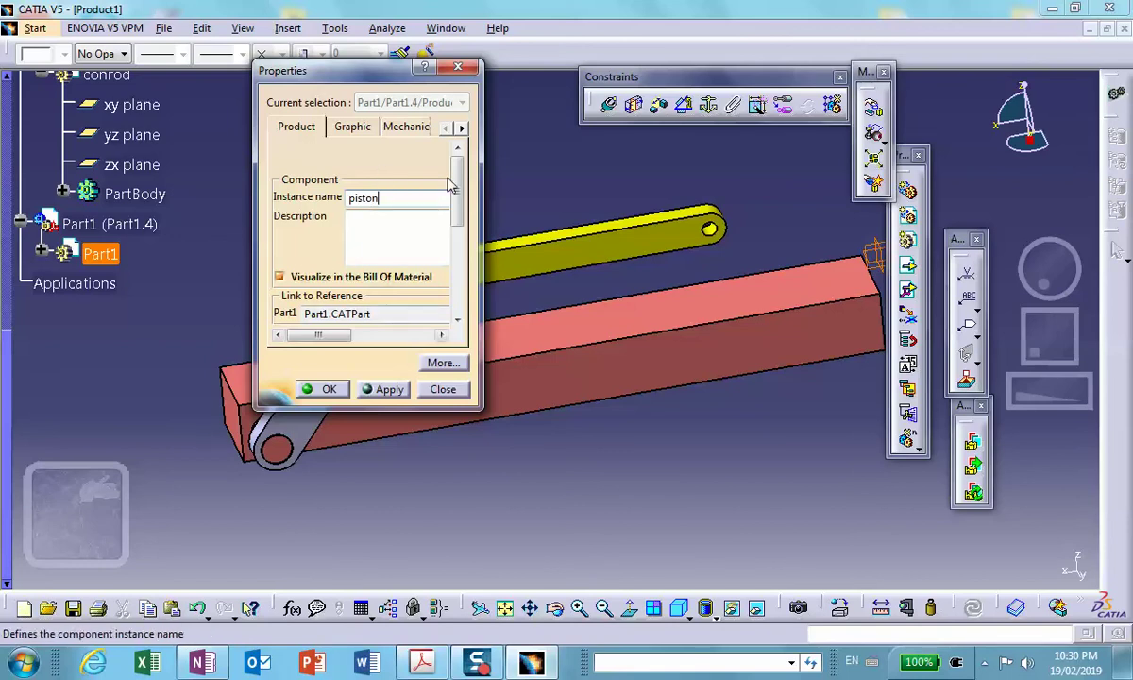
pyautogui.moveTo(457, 186); pyautogui.dragTo(460, 209)
pyautogui.doubleClick(359, 292)
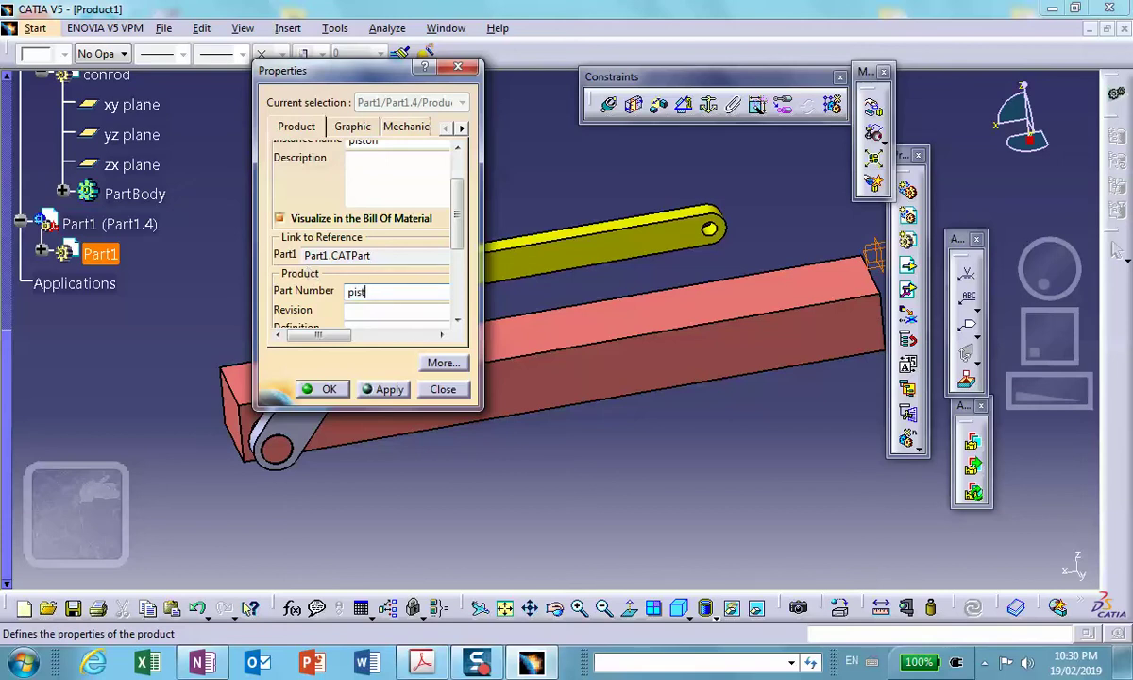
pyautogui.write('piston')
pyautogui.click(322, 389)
# Step: In the piston part, start a sketch on the conrod's track-side face and project the edge of its free-end hole
pyautogui.doubleClick(102, 254)
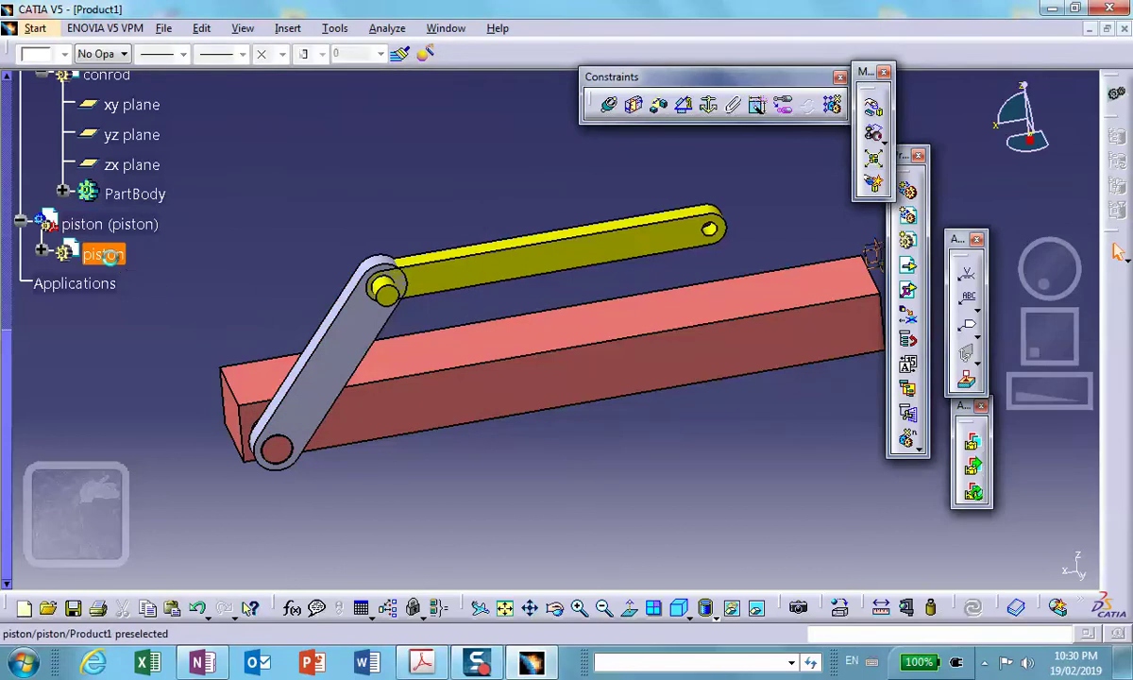
pyautogui.moveTo(392, 263); pyautogui.dragTo(539, 232, button='middle')
pyautogui.click(463, 232)
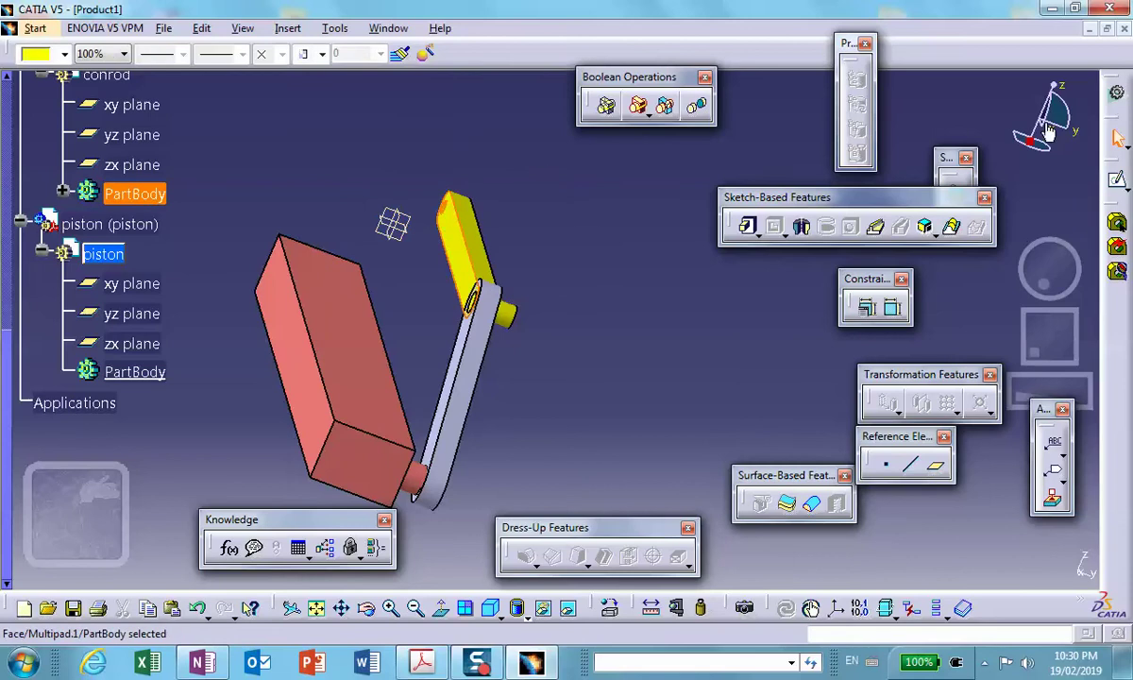
pyautogui.click(747, 226)
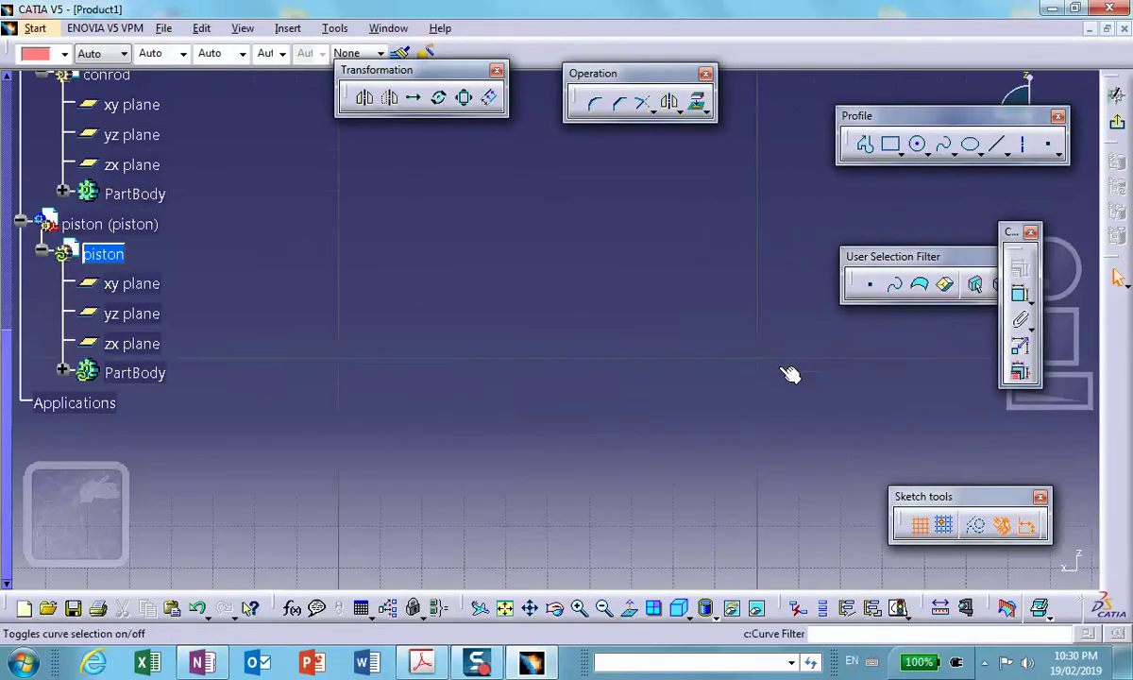
pyautogui.moveTo(616, 372)
pyautogui.mouseDown(button='middle')
pyautogui.moveTo(641, 361)
pyautogui.moveTo(493, 370)
pyautogui.moveTo(366, 400)
pyautogui.moveTo(351, 368)
pyautogui.mouseUp(button='middle')
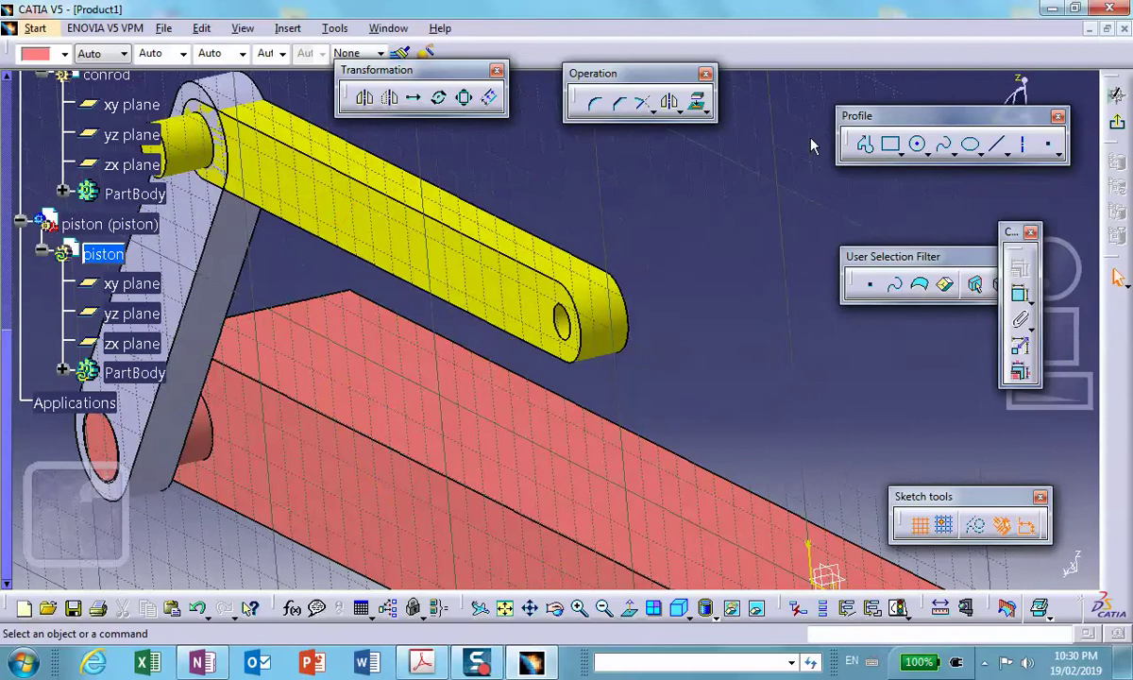
pyautogui.click(699, 106)
pyautogui.click(729, 121)
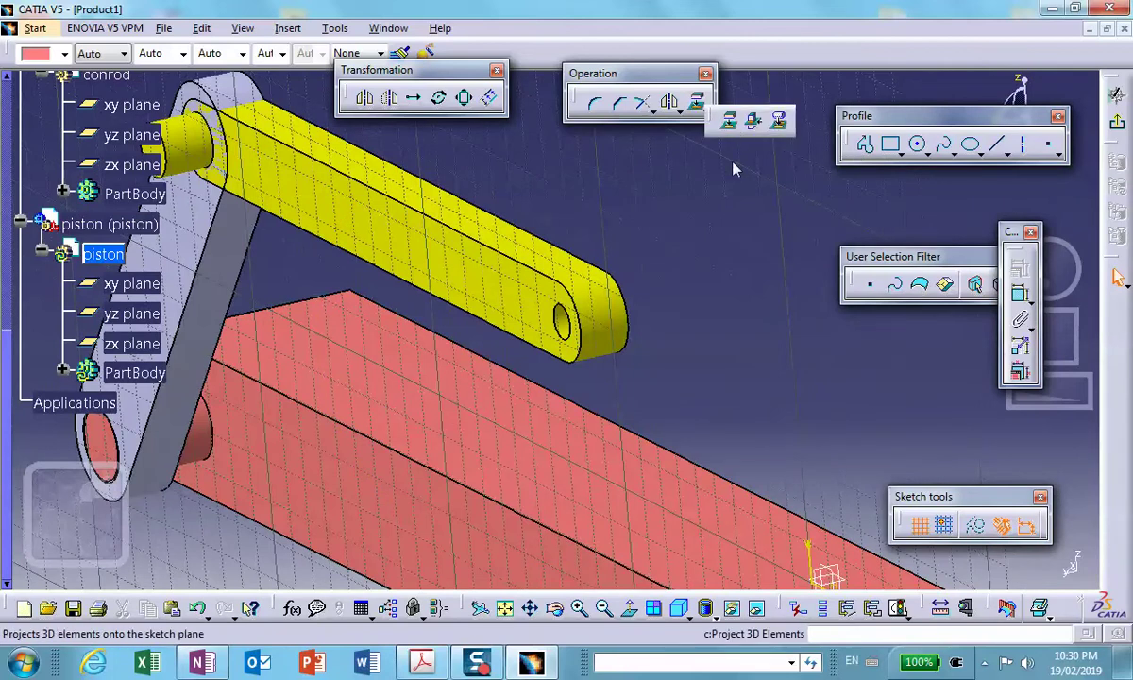
pyautogui.click(564, 339)
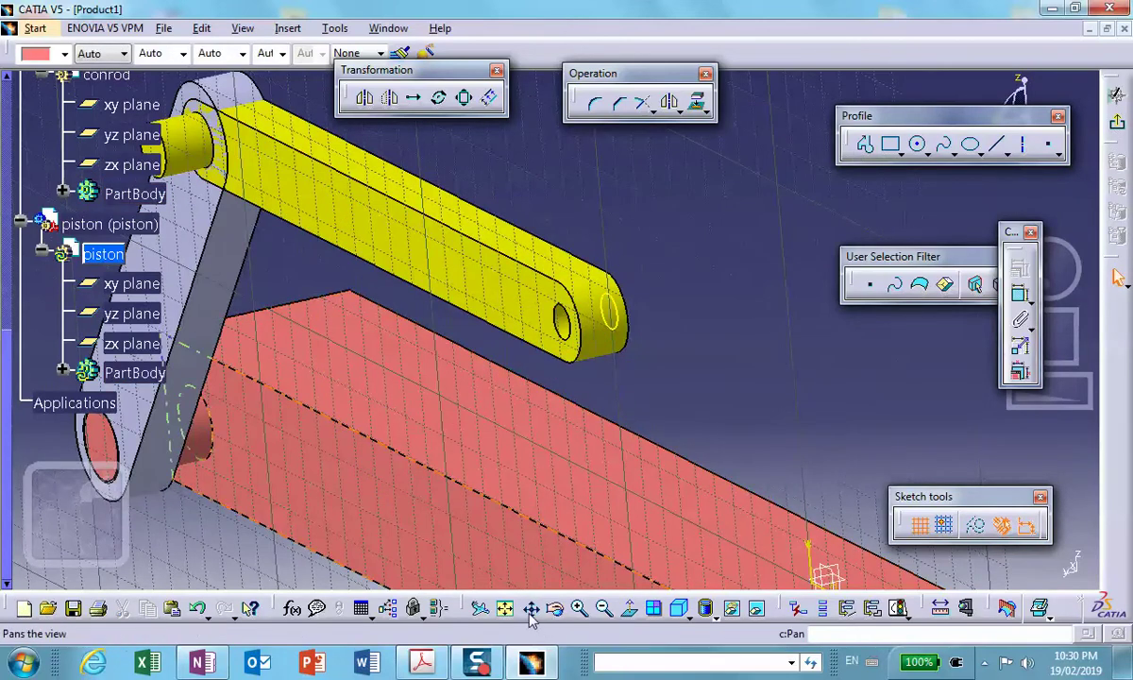
pyautogui.click(629, 608)
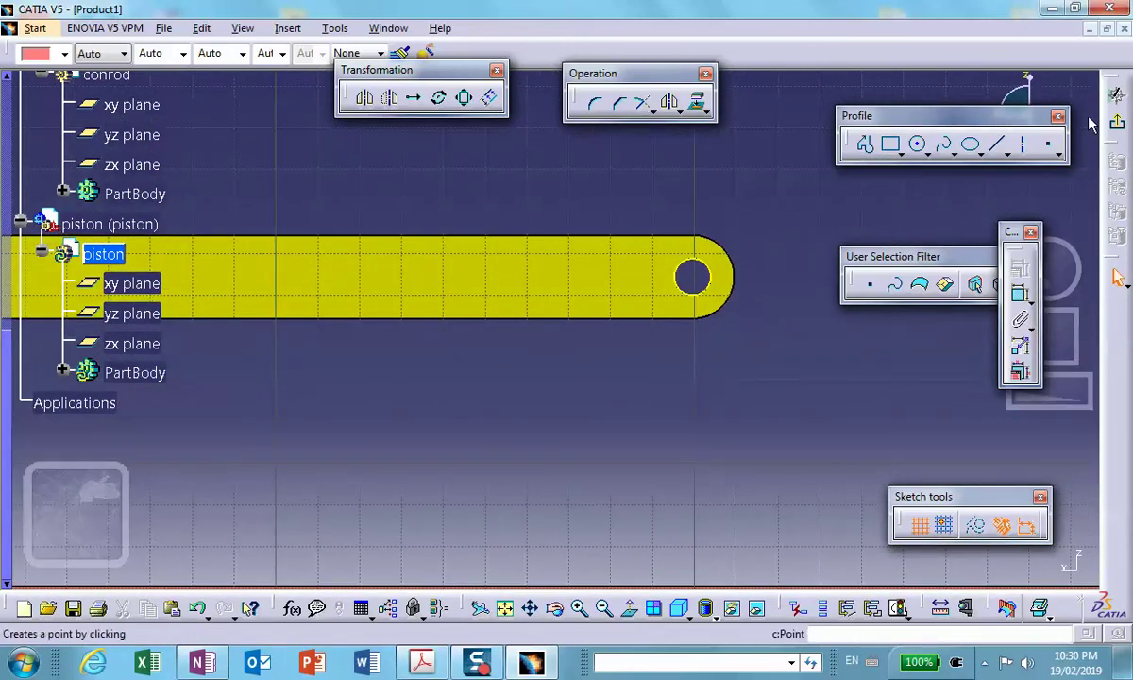
# Step: Finish the sketch and pad the projected circle 1.787 in in the reversed direction, away from the conrod
pyautogui.click(1120, 129)
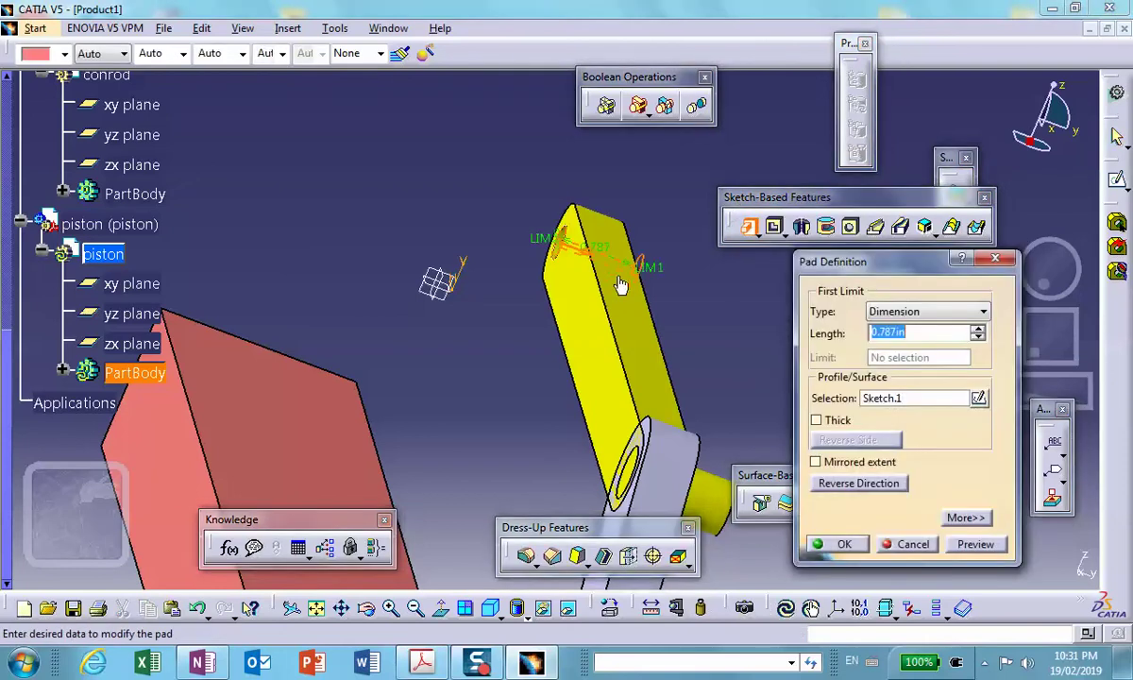
pyautogui.click(838, 482)
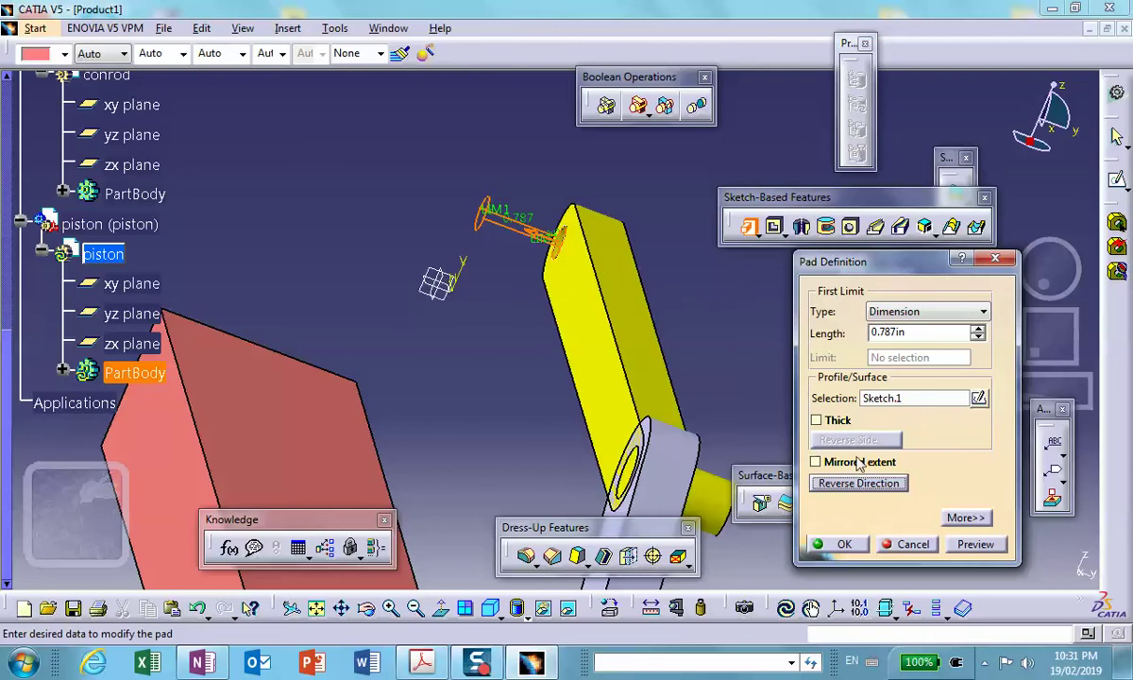
pyautogui.click(979, 329)
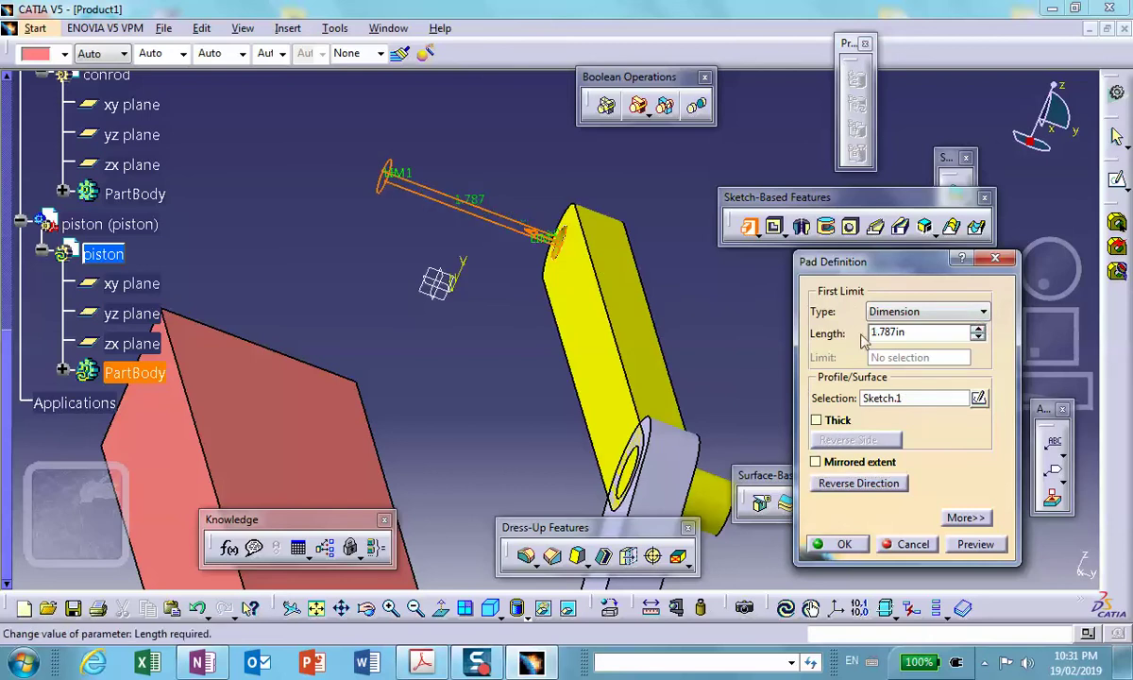
pyautogui.click(837, 544)
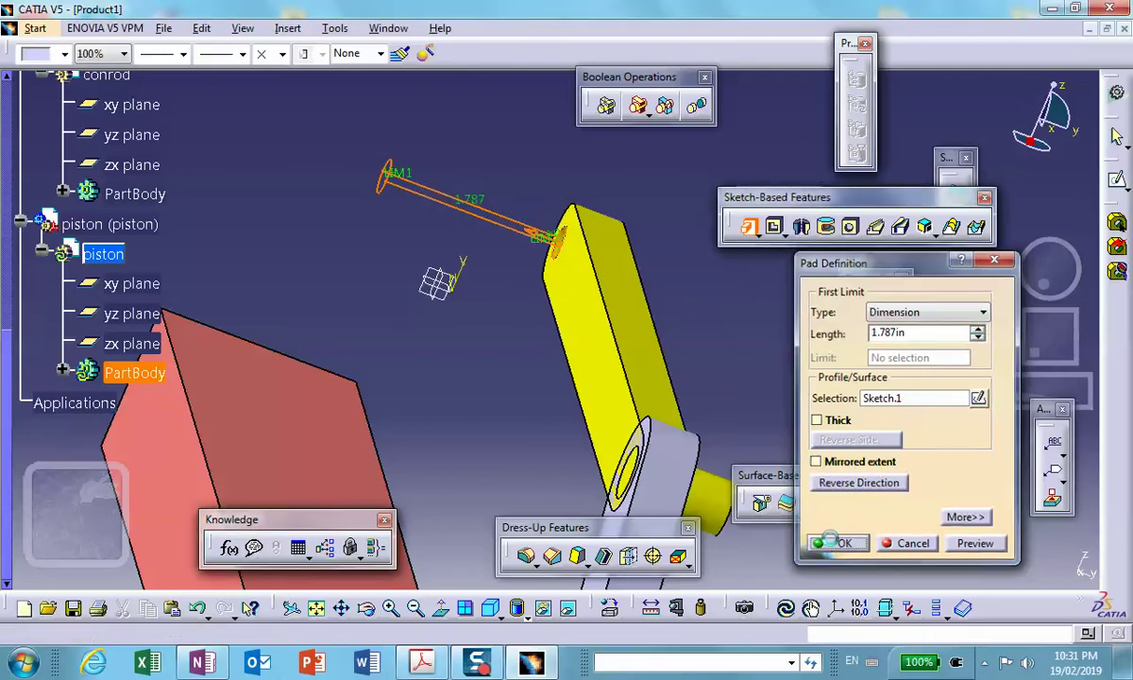
# Step: Edit the piston pin's pad and set its length to 1.5 in
pyautogui.moveTo(376, 288); pyautogui.dragTo(531, 466, button='middle')
pyautogui.doubleClick(501, 300)
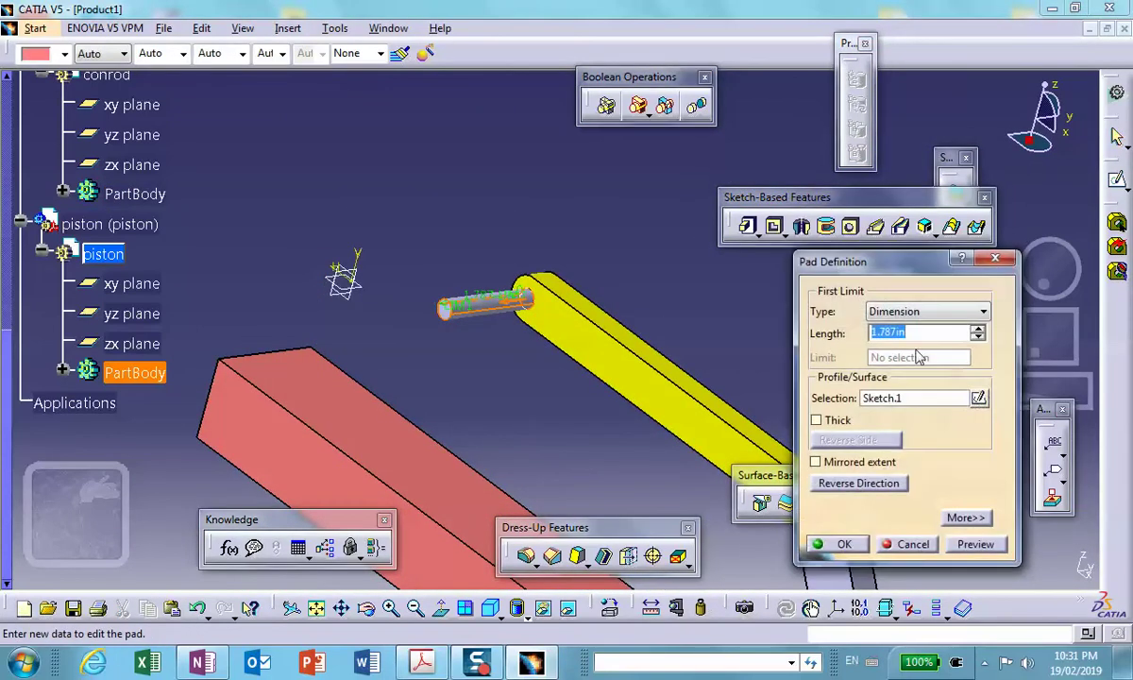
pyautogui.write('1')
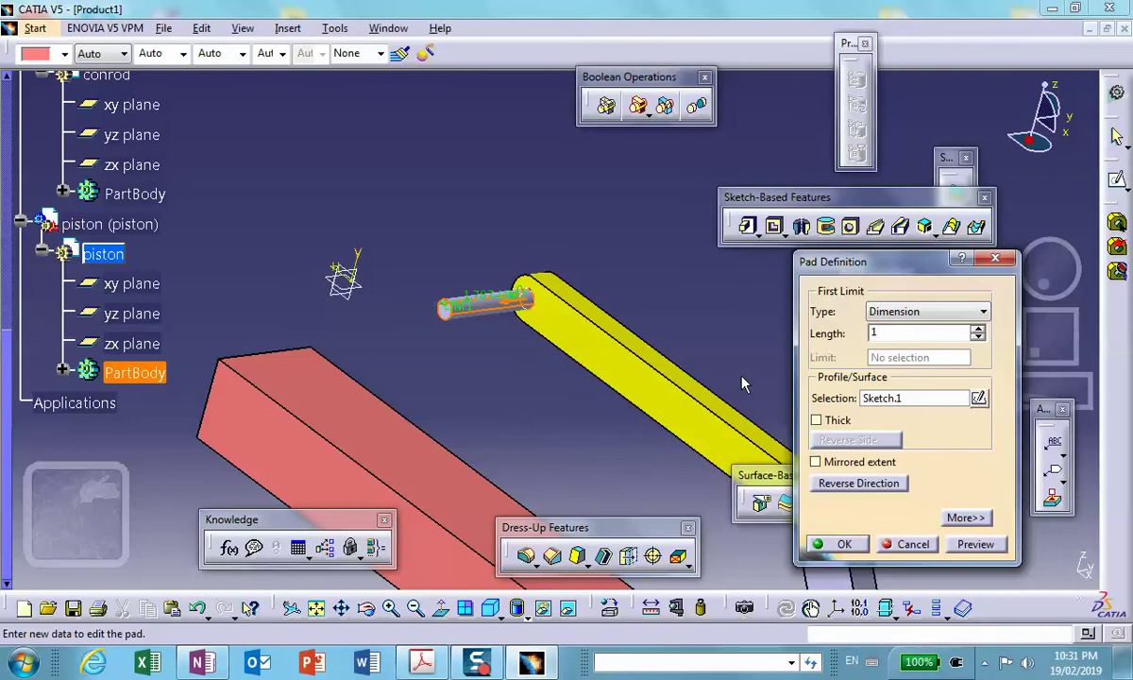
pyautogui.write('.5')
pyautogui.click(835, 544)
# Step: On the pin's end face, sketch a centered rectangle about the pin's center, with a corner at about (4.84, 0.9) in
pyautogui.moveTo(418, 339); pyautogui.dragTo(397, 248, button='middle')
pyautogui.click(403, 283)
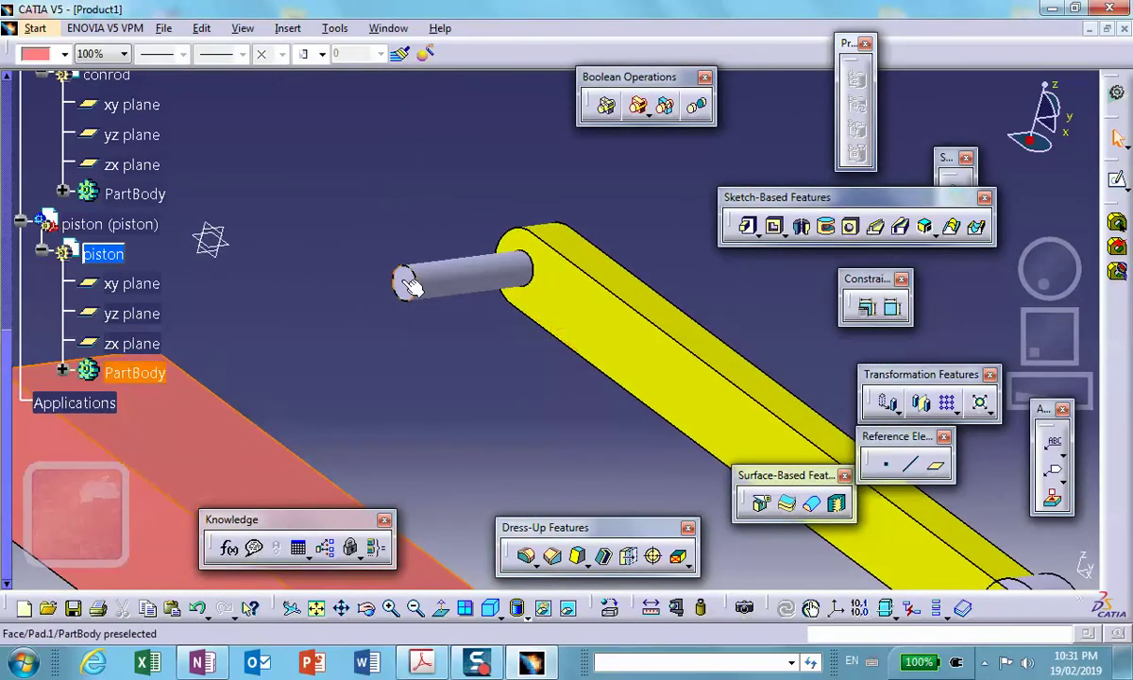
pyautogui.click(1119, 186)
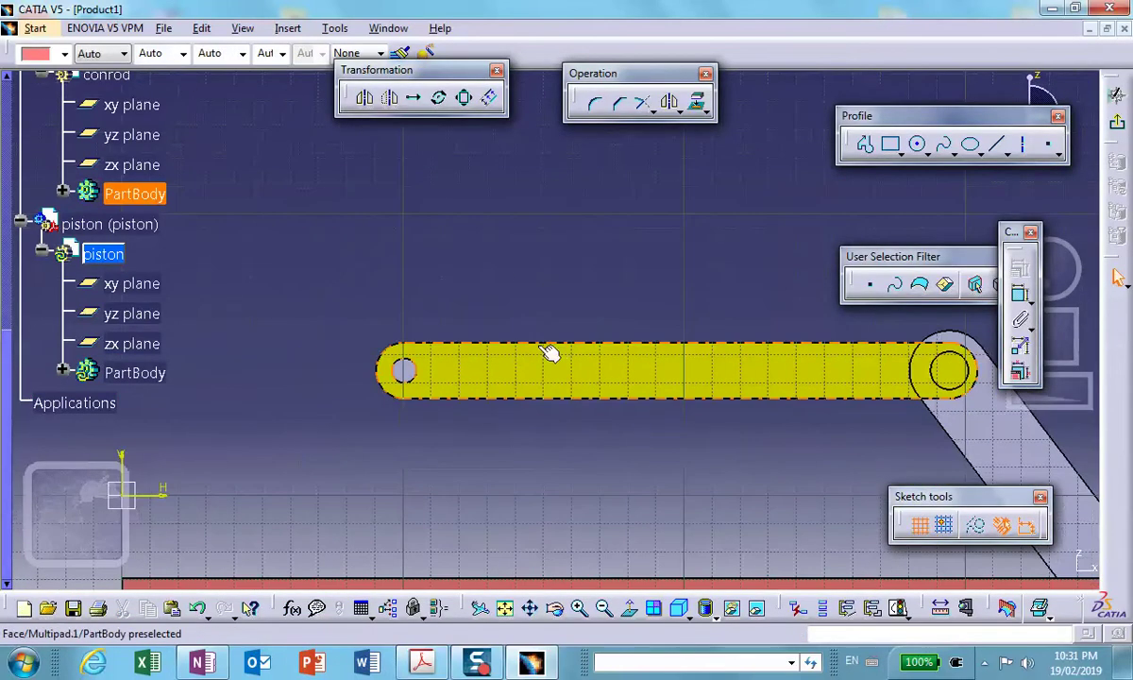
pyautogui.click(891, 145)
pyautogui.click(894, 150)
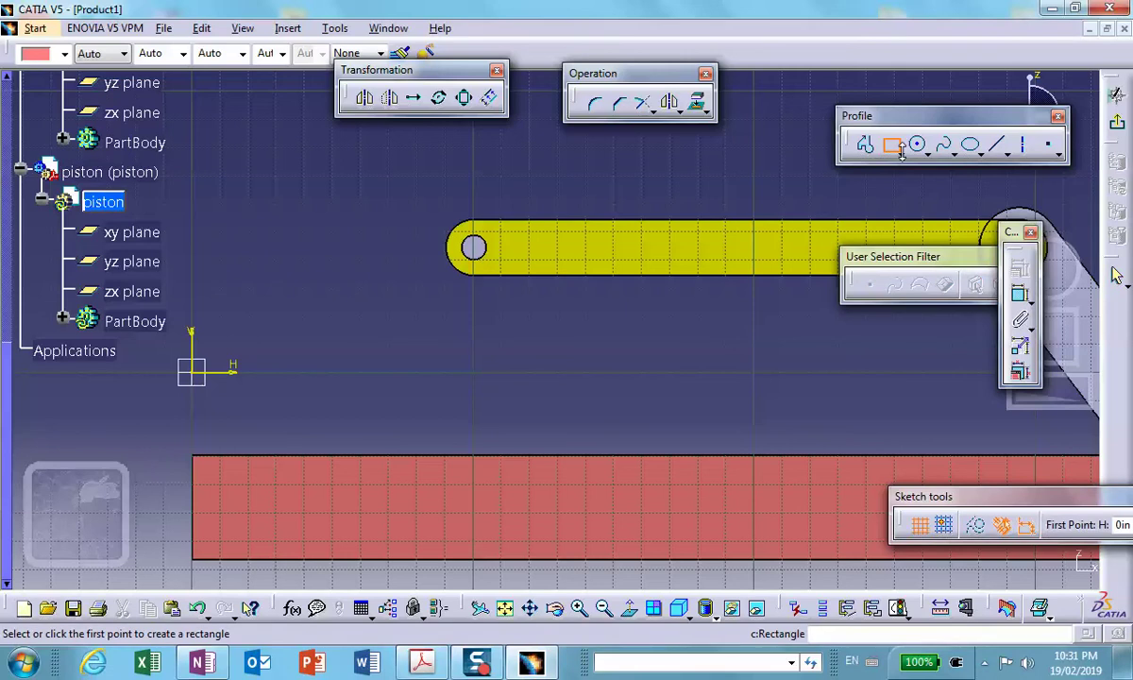
pyautogui.click(901, 154)
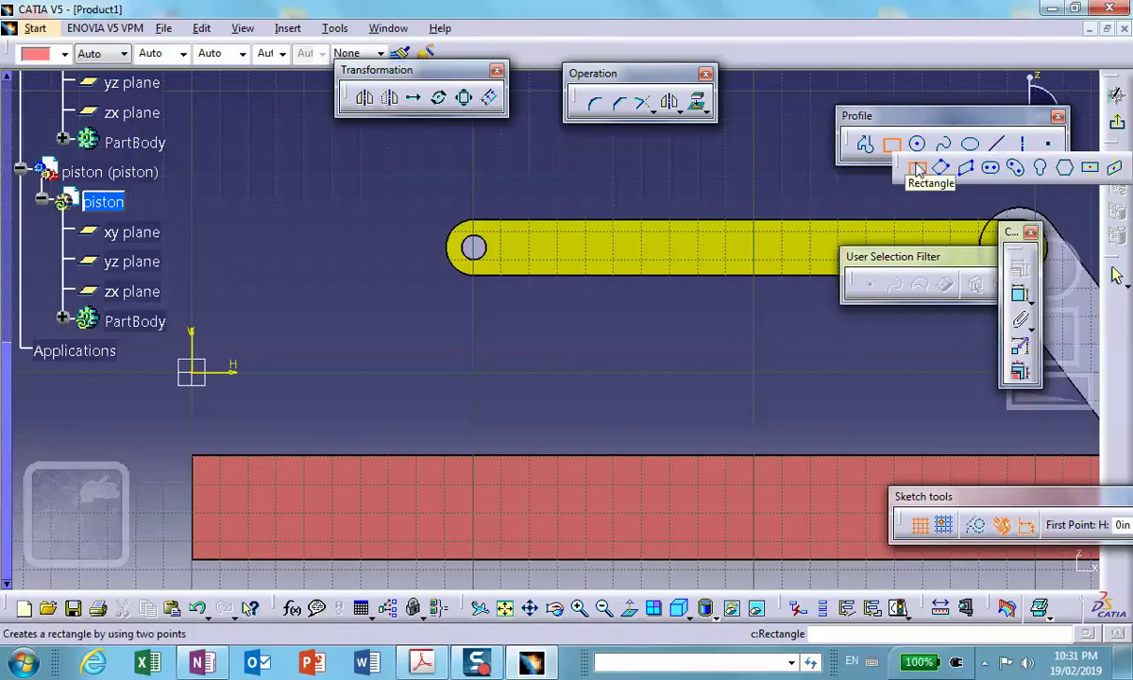
pyautogui.click(1091, 170)
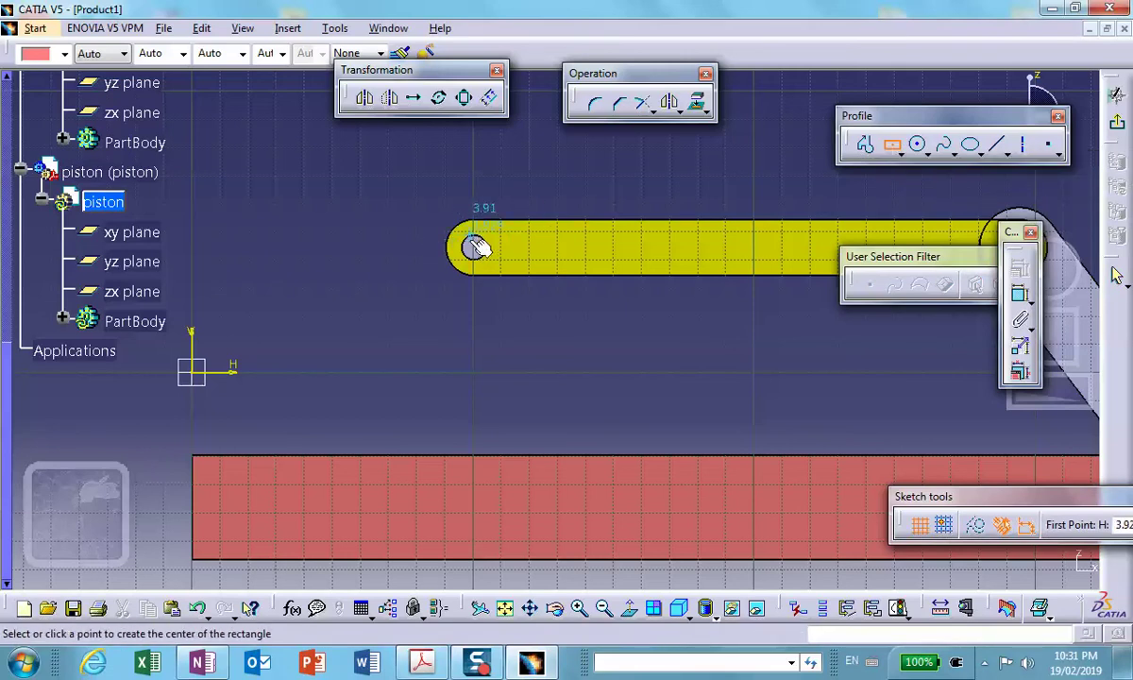
pyautogui.click(473, 245)
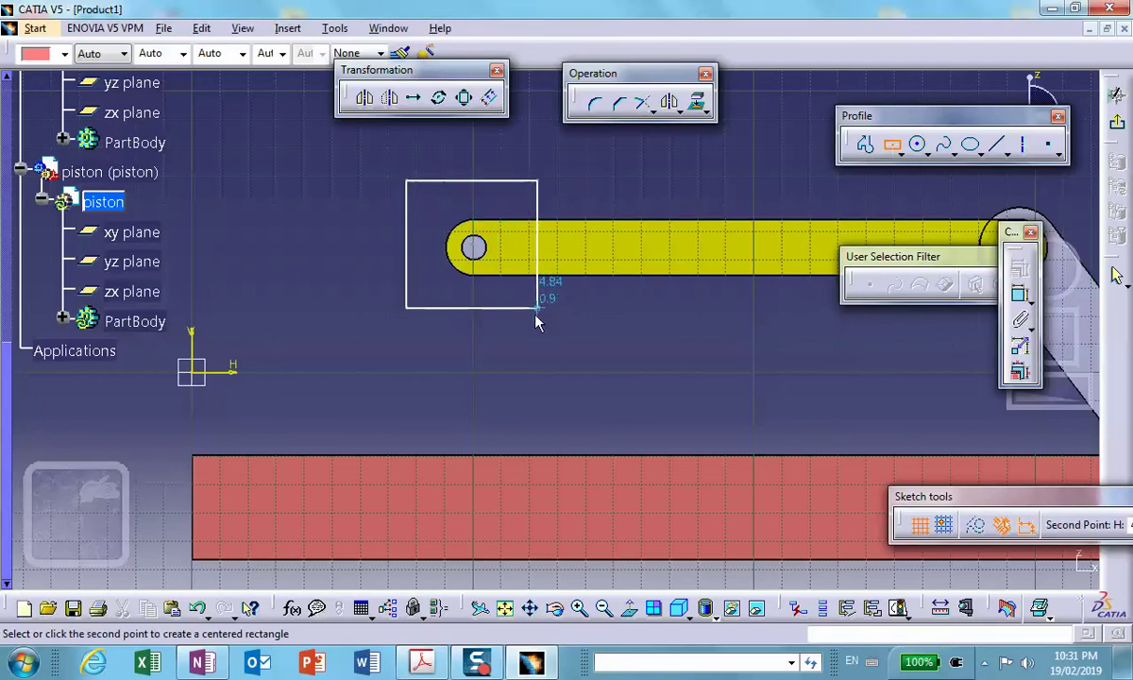
pyautogui.click(535, 315)
# Step: Finish the rectangle sketch and pad it 1.5 in to form the piston block
pyautogui.click(1117, 276)
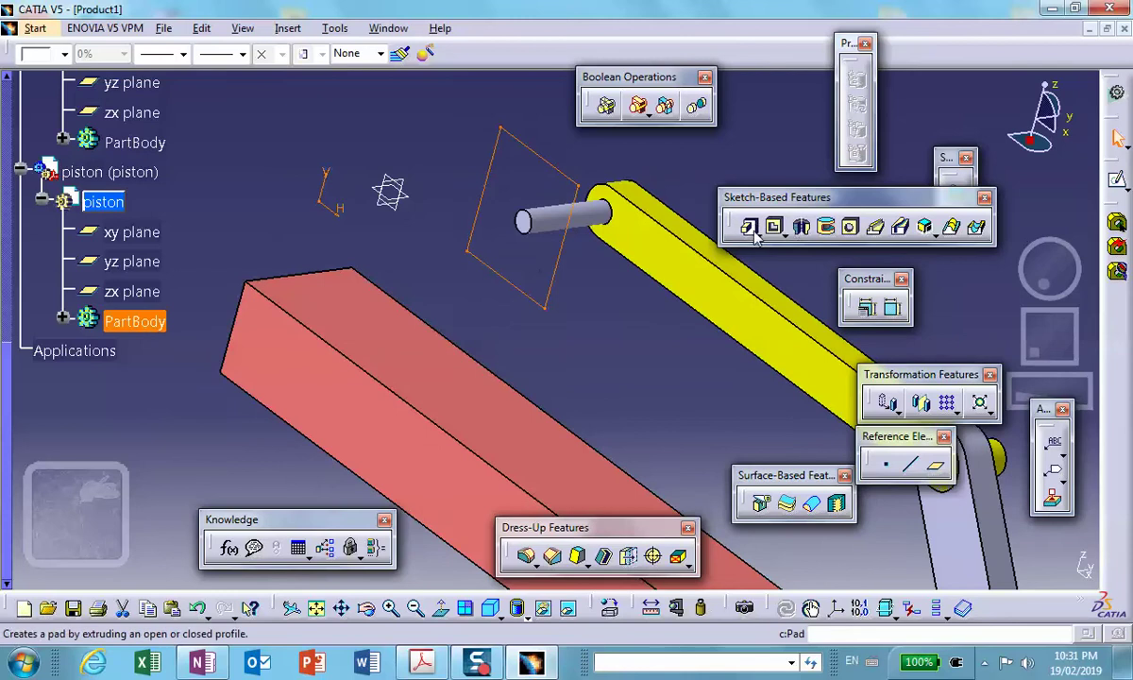
pyautogui.click(751, 228)
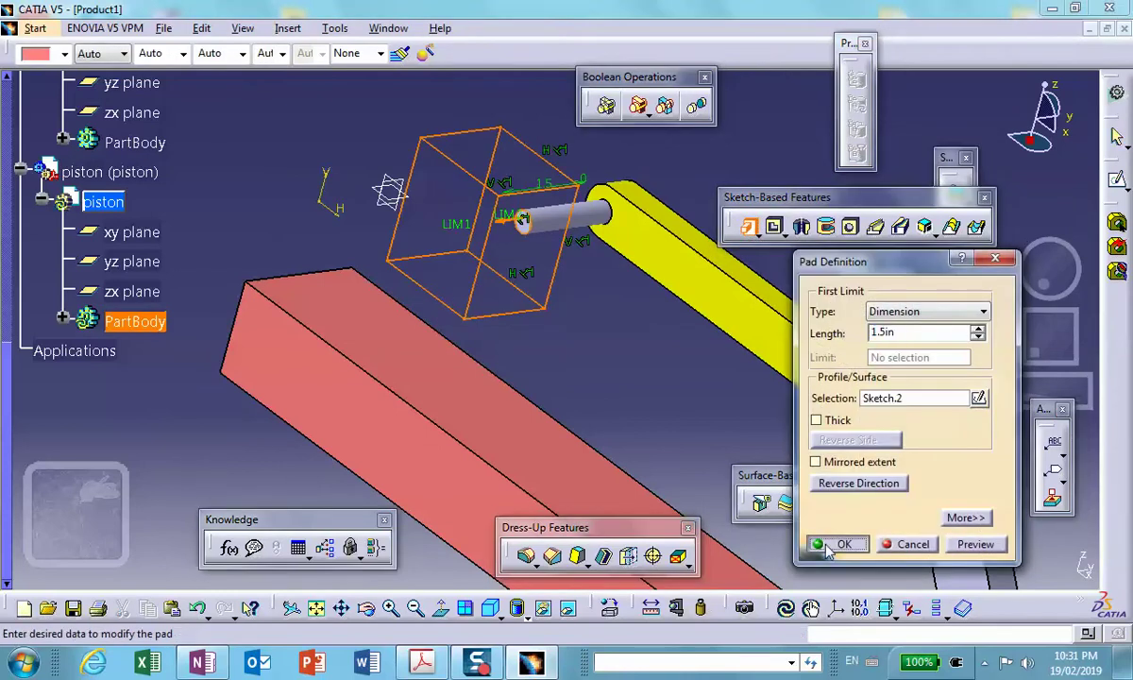
pyautogui.click(827, 546)
# Step: Color the whole piston part green
pyautogui.moveTo(630, 379); pyautogui.dragTo(506, 245, button='middle')
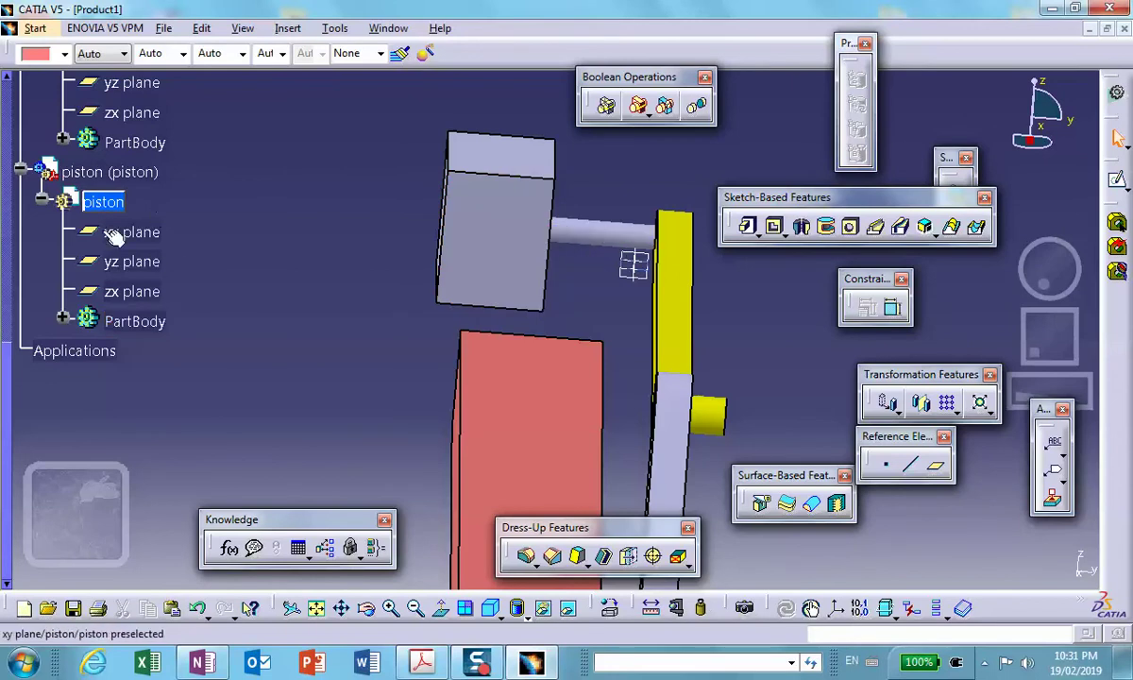
pyautogui.click(99, 173)
pyautogui.click(64, 53)
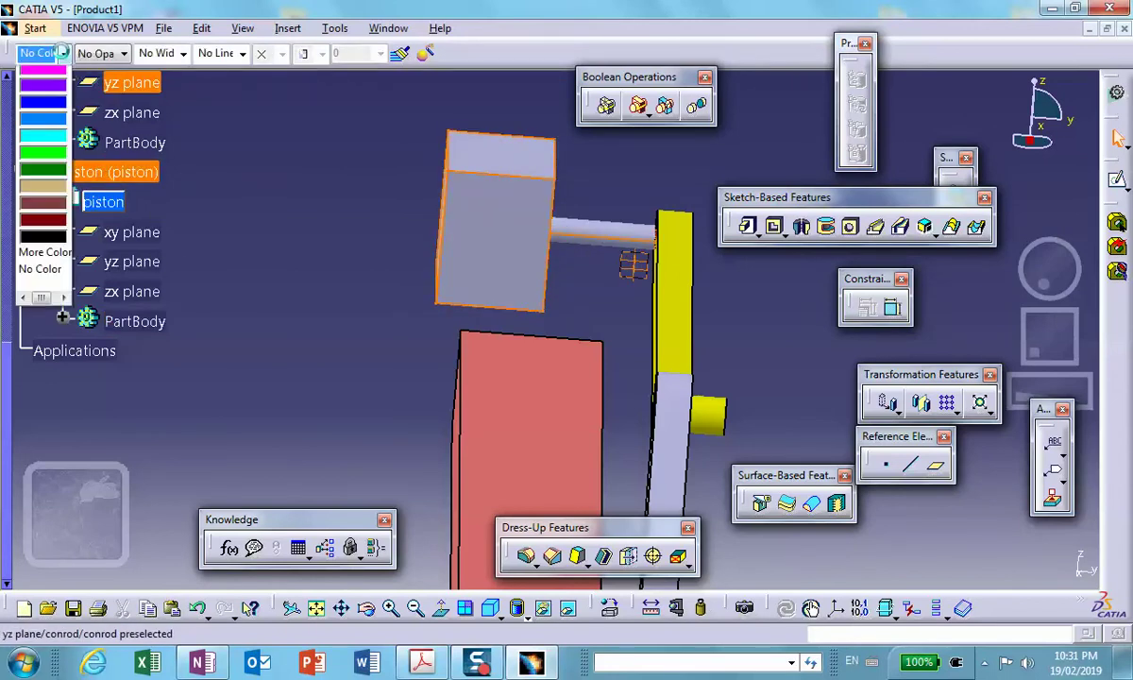
pyautogui.click(35, 280)
pyautogui.click(354, 271)
pyautogui.moveTo(354, 271); pyautogui.dragTo(518, 200, button='middle')
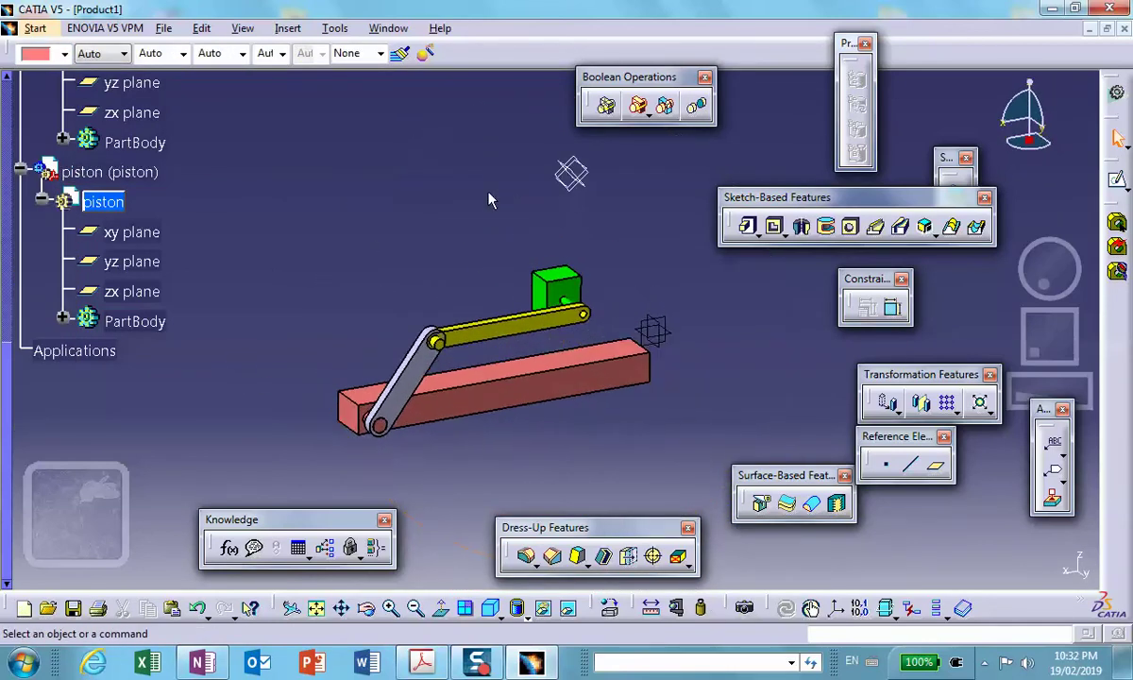
# Step: Activate Product1 and use Manipulate to move the piston, conrod and crank apart along the X axis
pyautogui.scroll(10, 236, 212)
pyautogui.doubleClick(75, 188)
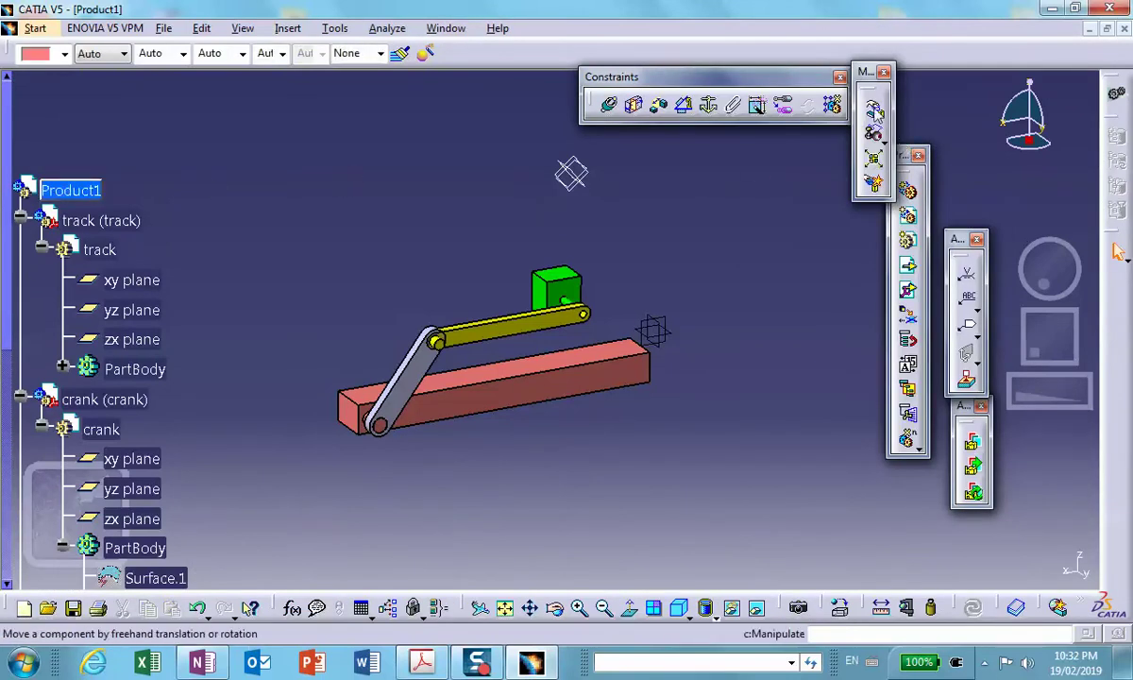
pyautogui.click(874, 107)
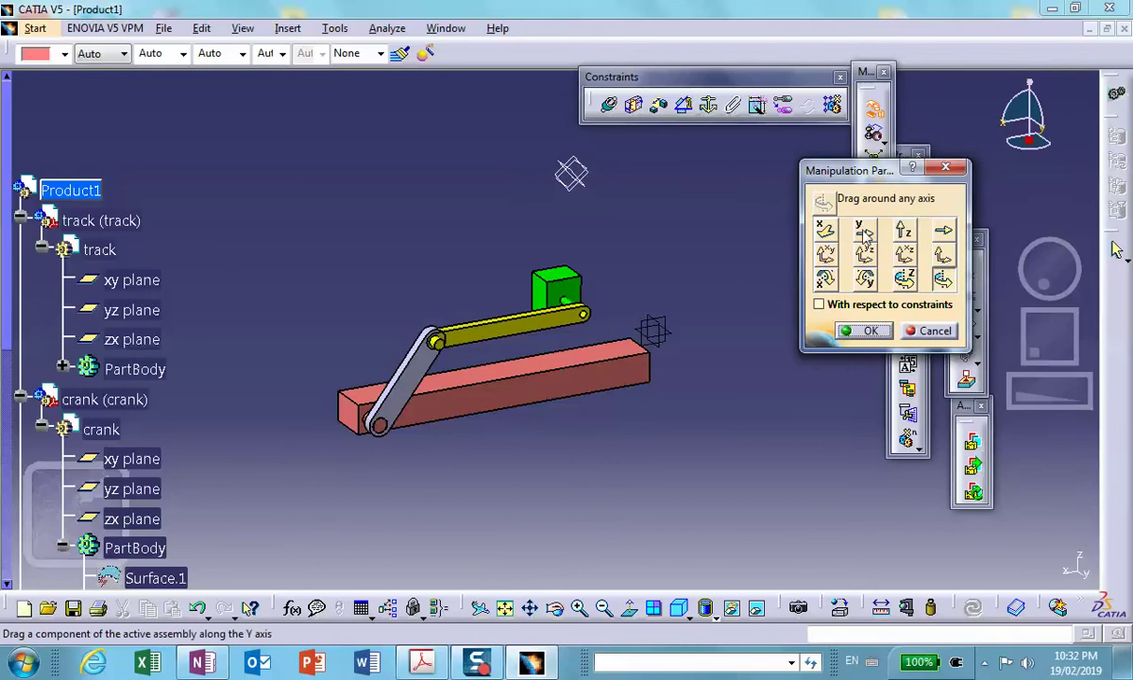
pyautogui.click(826, 230)
pyautogui.moveTo(573, 290); pyautogui.dragTo(690, 274)
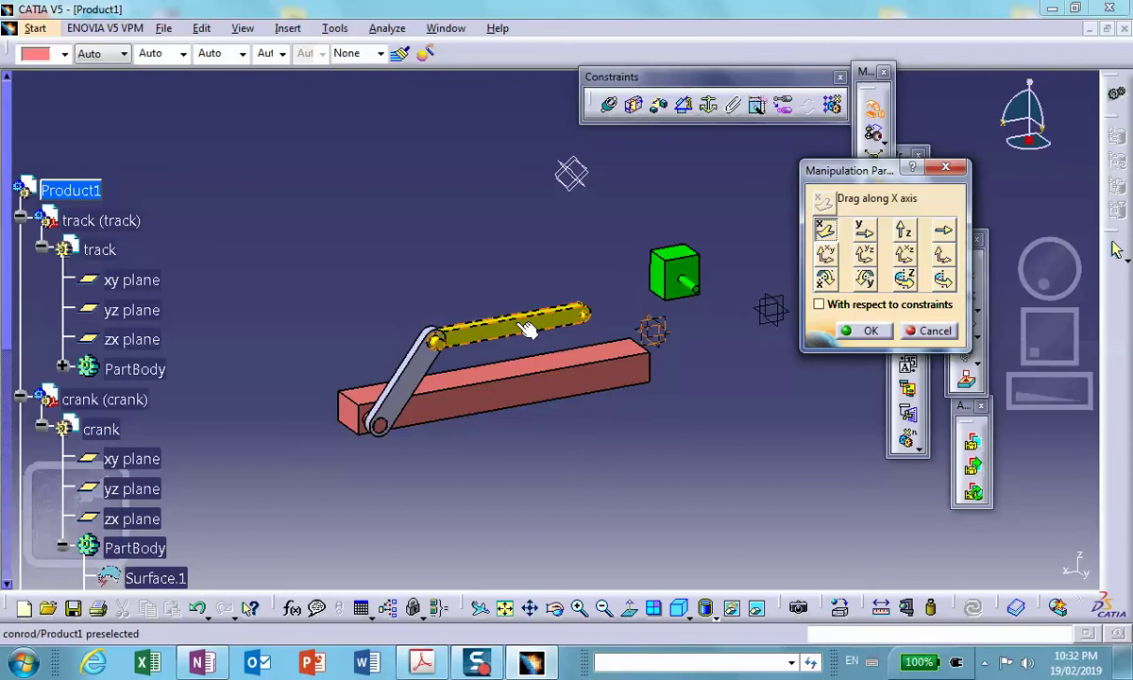
pyautogui.moveTo(518, 332); pyautogui.dragTo(566, 323)
pyautogui.moveTo(425, 373); pyautogui.dragTo(276, 401)
pyautogui.click(867, 331)
# Step: Fix the track in the assembly with a Fix Component constraint
pyautogui.moveTo(674, 409)
pyautogui.mouseDown(button='middle')
pyautogui.moveTo(653, 475)
pyautogui.moveTo(683, 417)
pyautogui.moveTo(646, 437)
pyautogui.mouseUp(button='middle')
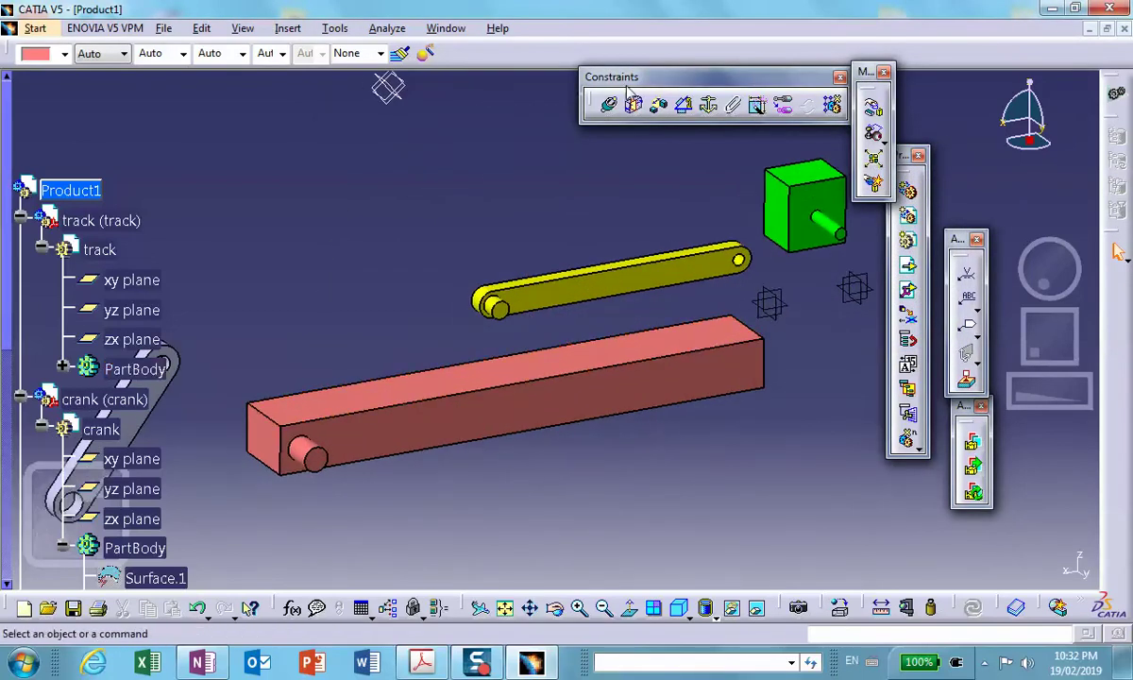
pyautogui.click(706, 108)
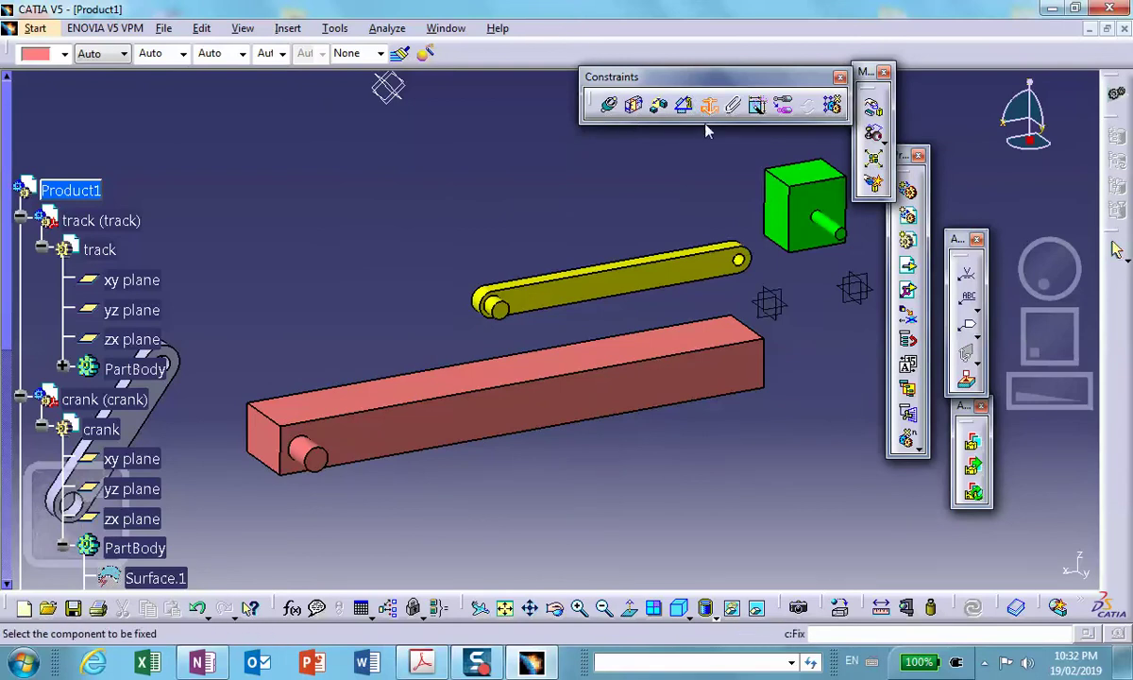
pyautogui.click(655, 374)
pyautogui.click(674, 462)
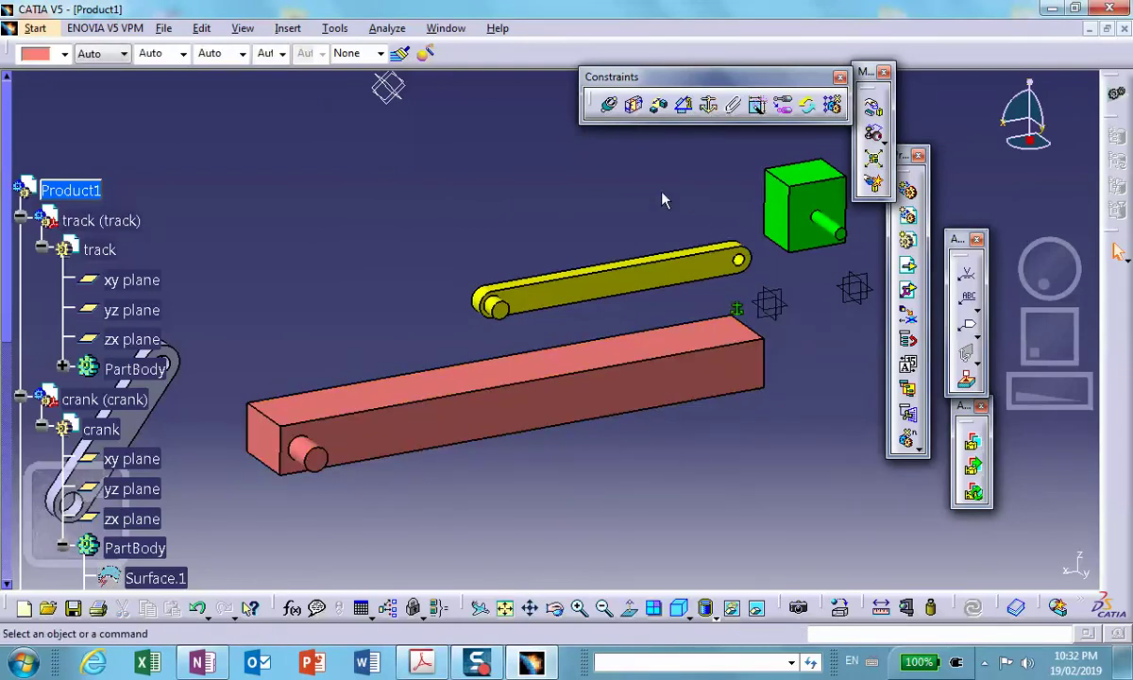
# Step: Add a coincidence constraint between the axis of the crank's lower hole and the axis of the track's pin
pyautogui.click(614, 108)
pyautogui.moveTo(251, 278); pyautogui.dragTo(563, 185, button='middle')
pyautogui.keyDown('ctrl'); pyautogui.moveTo(402, 390); pyautogui.dragTo(401, 321, button='middle'); pyautogui.keyUp('ctrl')
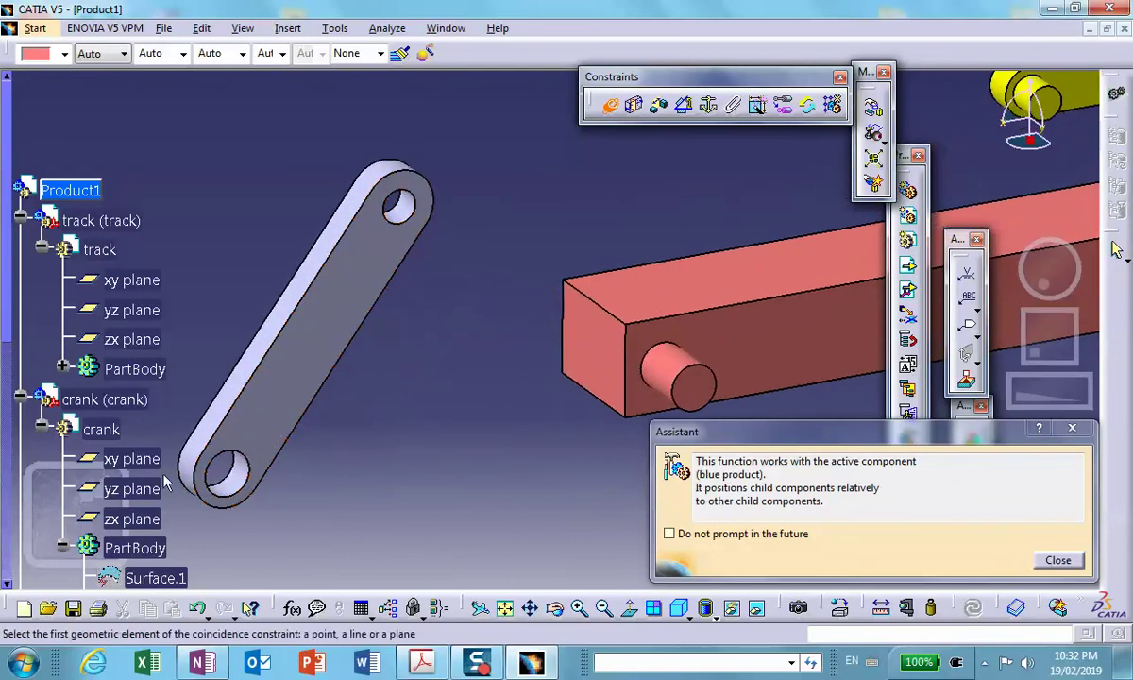
pyautogui.click(229, 483)
pyautogui.click(670, 374)
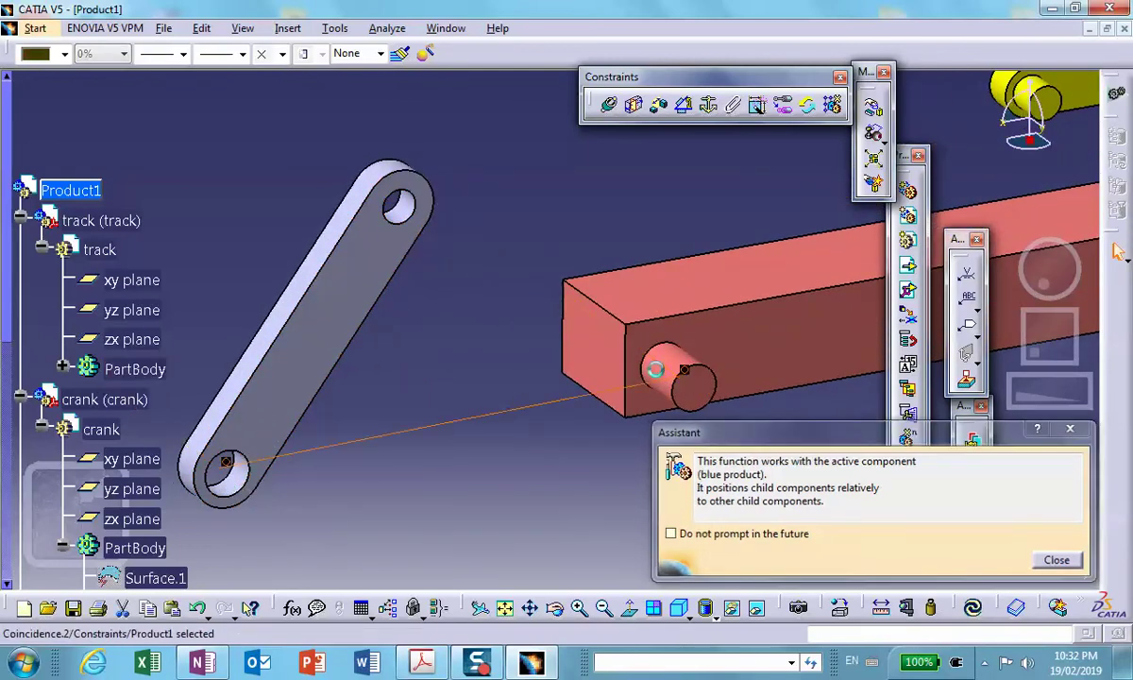
# Step: Make the crank's front face coincident with the end face of the track's pin, orientation Same, and update the assembly
pyautogui.click(612, 107)
pyautogui.click(366, 312)
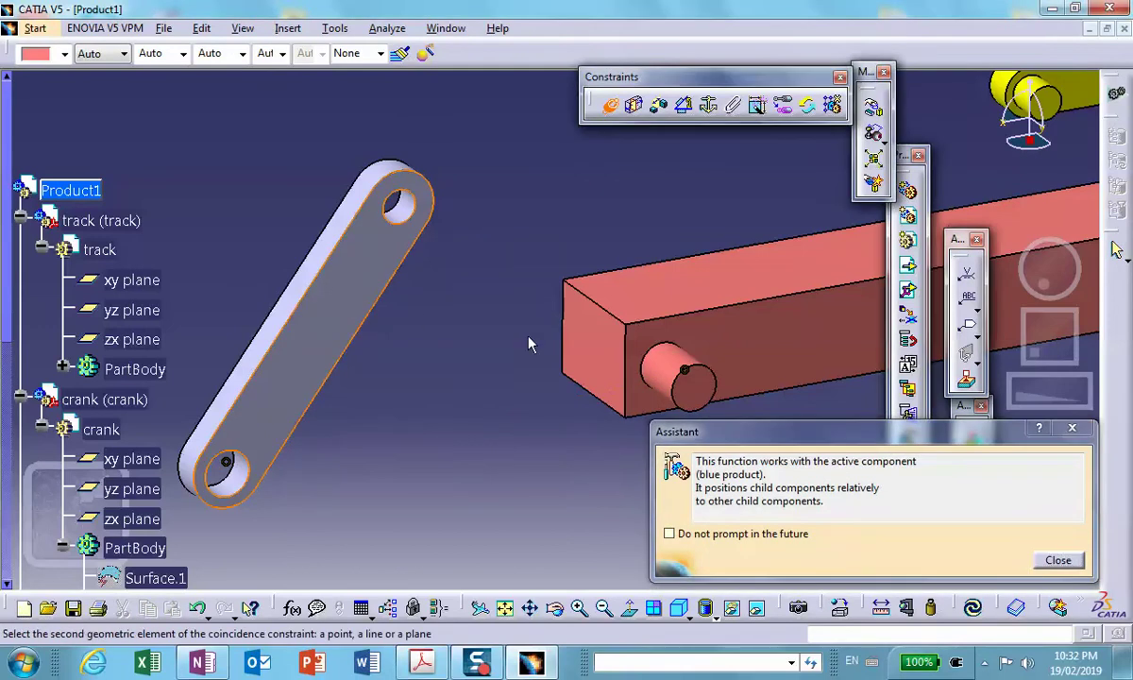
pyautogui.click(666, 373)
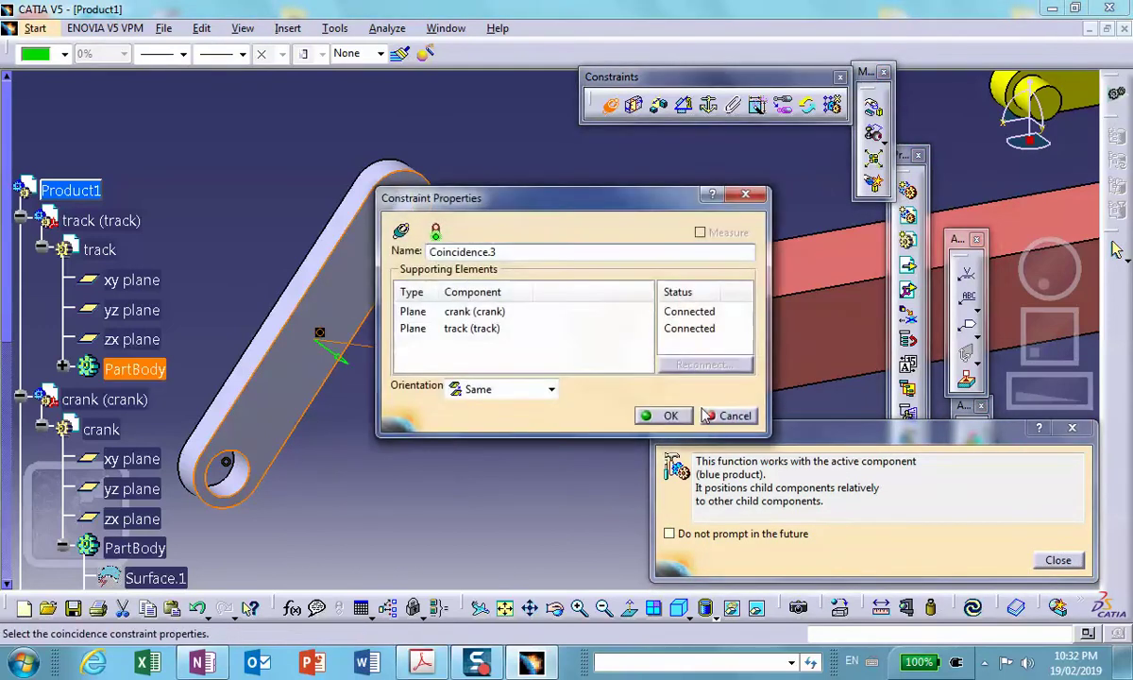
pyautogui.click(666, 416)
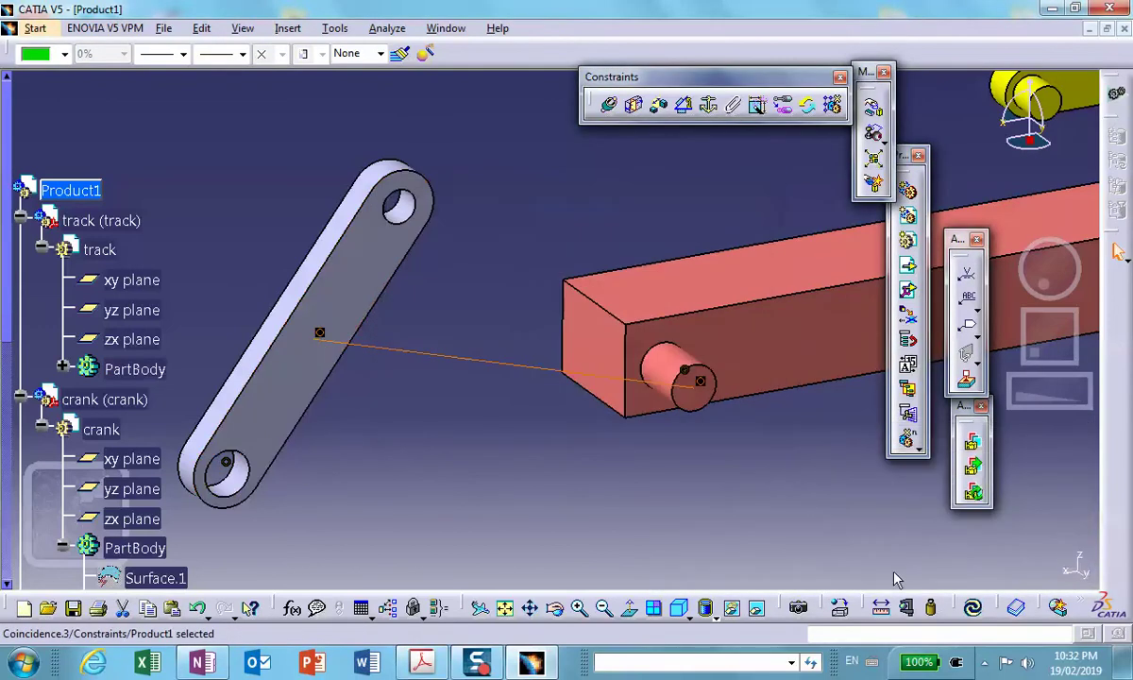
pyautogui.click(975, 609)
# Step: Add a coincidence constraint between the axis of the crank's upper hole and the axis of the conrod's pin
pyautogui.moveTo(651, 446); pyautogui.dragTo(409, 574, button='middle')
pyautogui.moveTo(491, 529); pyautogui.dragTo(577, 329, button='middle')
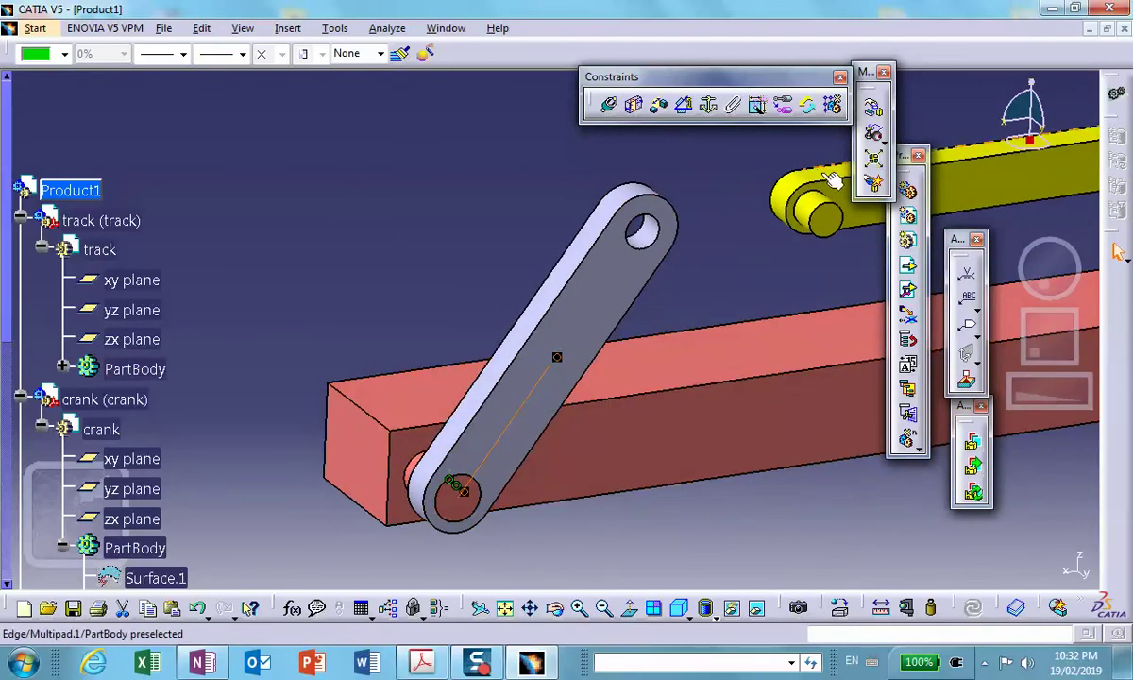
pyautogui.moveTo(551, 246); pyautogui.dragTo(642, 199, button='middle')
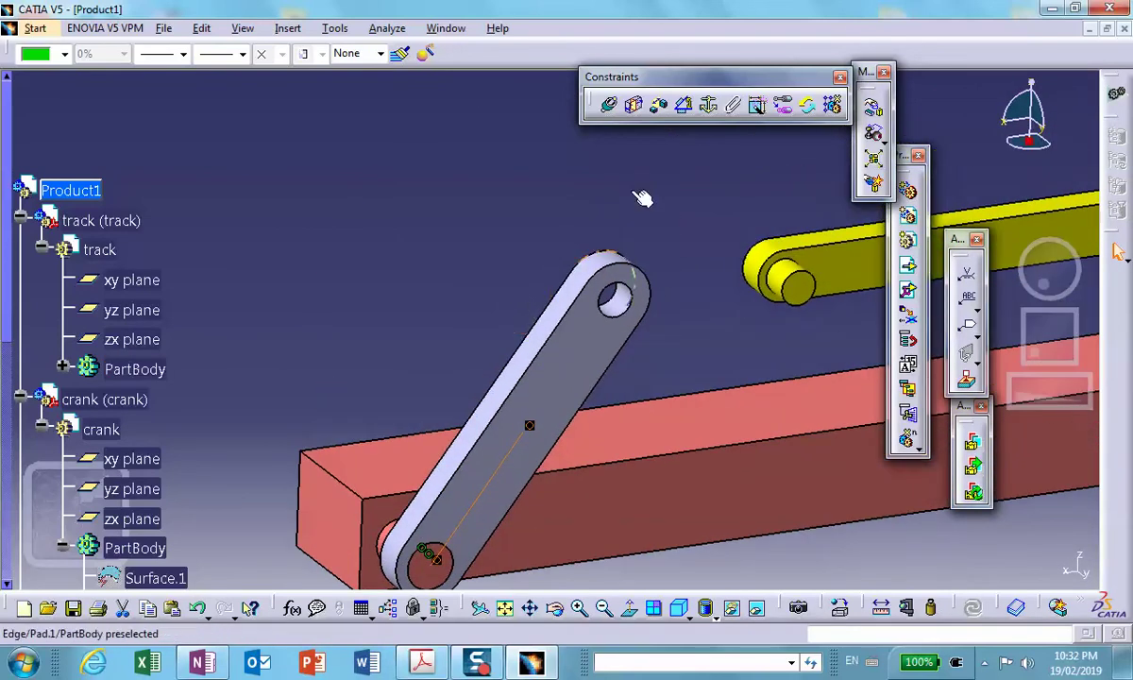
pyautogui.click(611, 108)
pyautogui.click(614, 298)
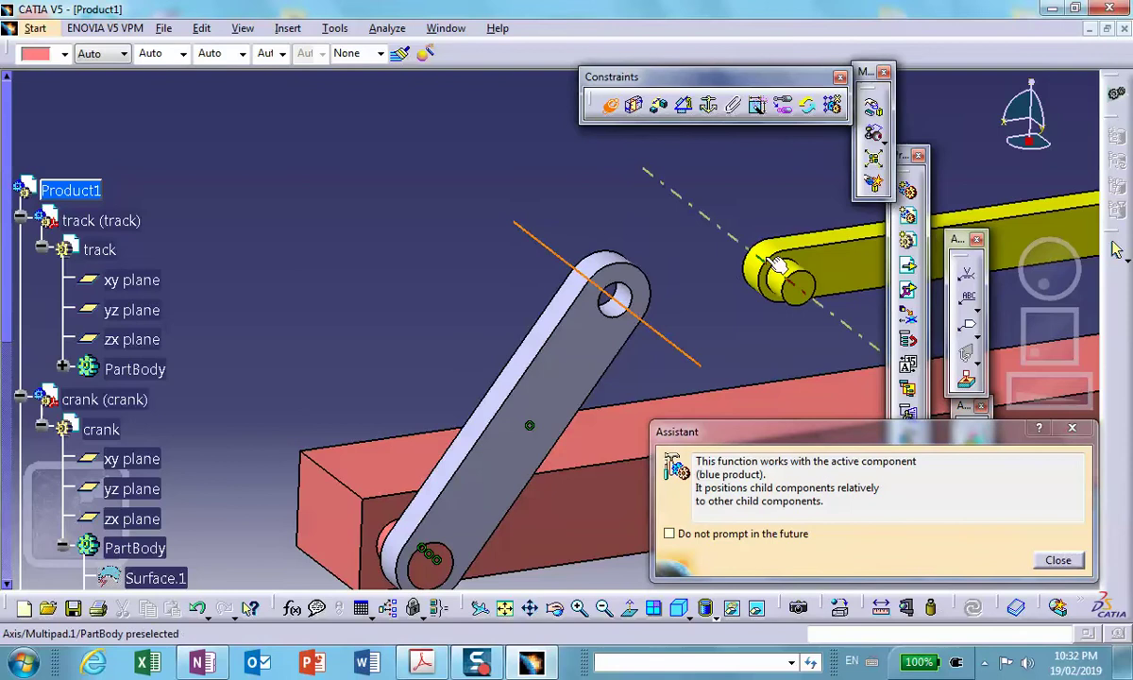
pyautogui.click(789, 278)
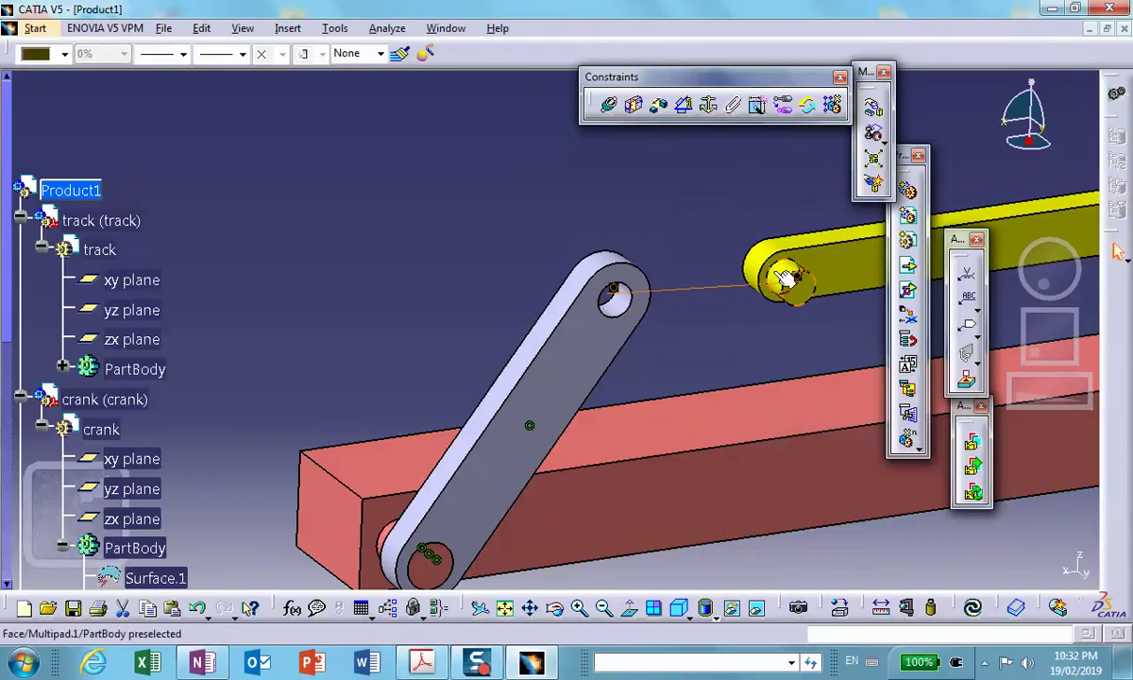
# Step: Make the crank's front face coincident with the end face of the conrod's pin and update the assembly
pyautogui.click(611, 108)
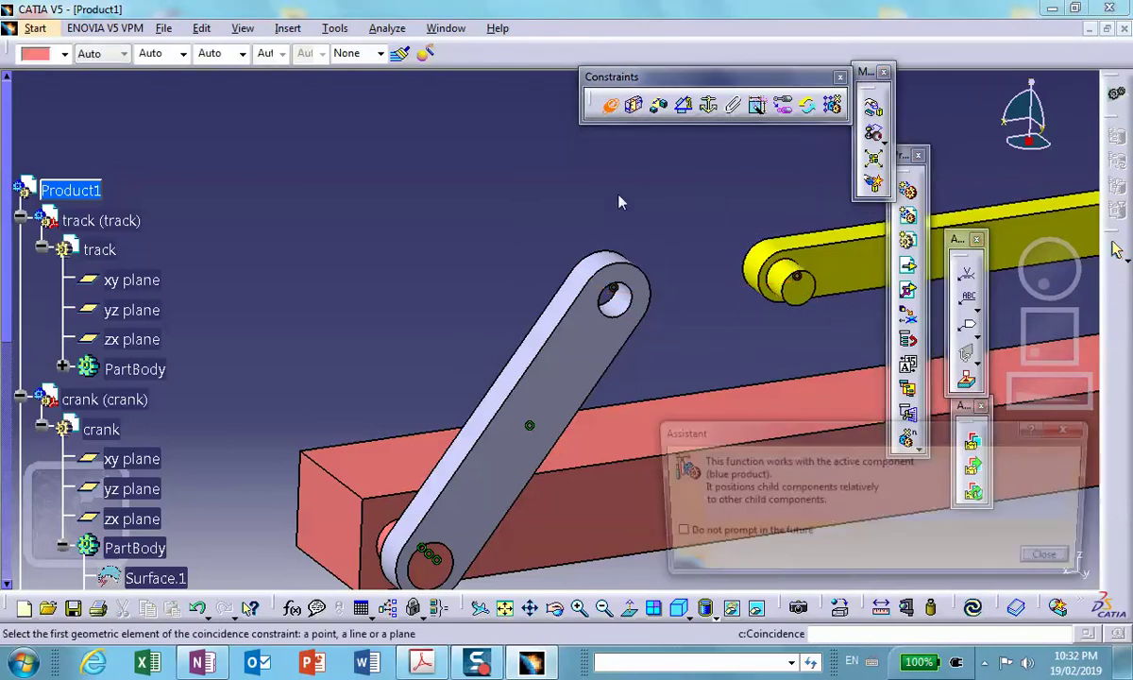
pyautogui.click(604, 362)
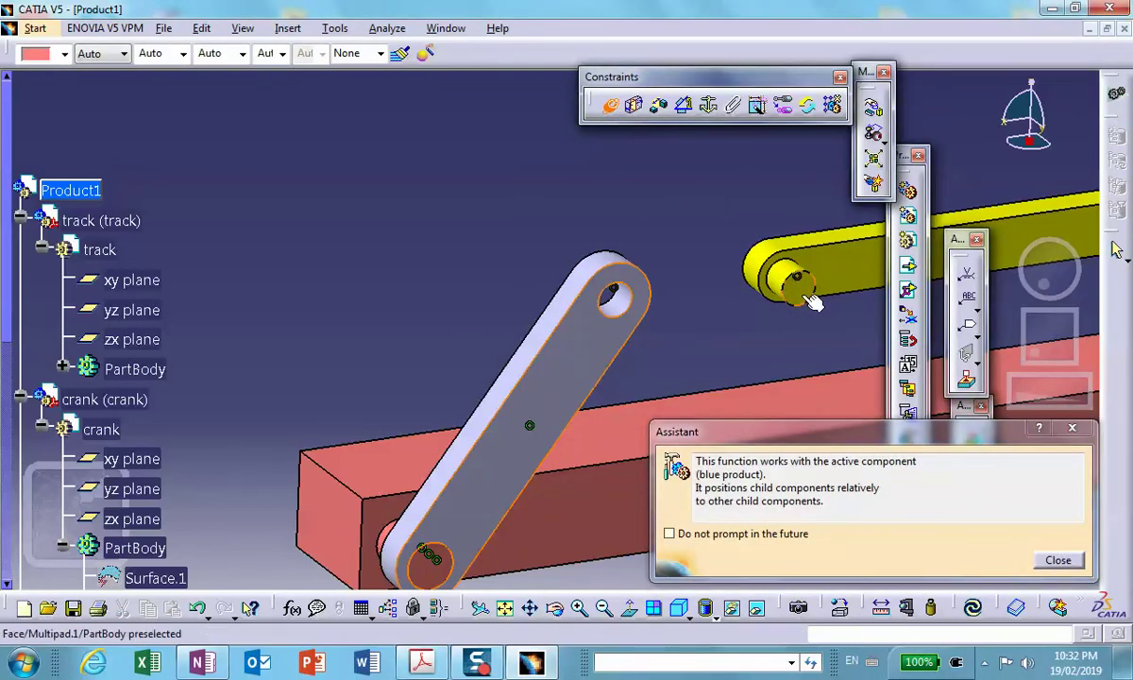
pyautogui.click(814, 301)
pyautogui.click(670, 416)
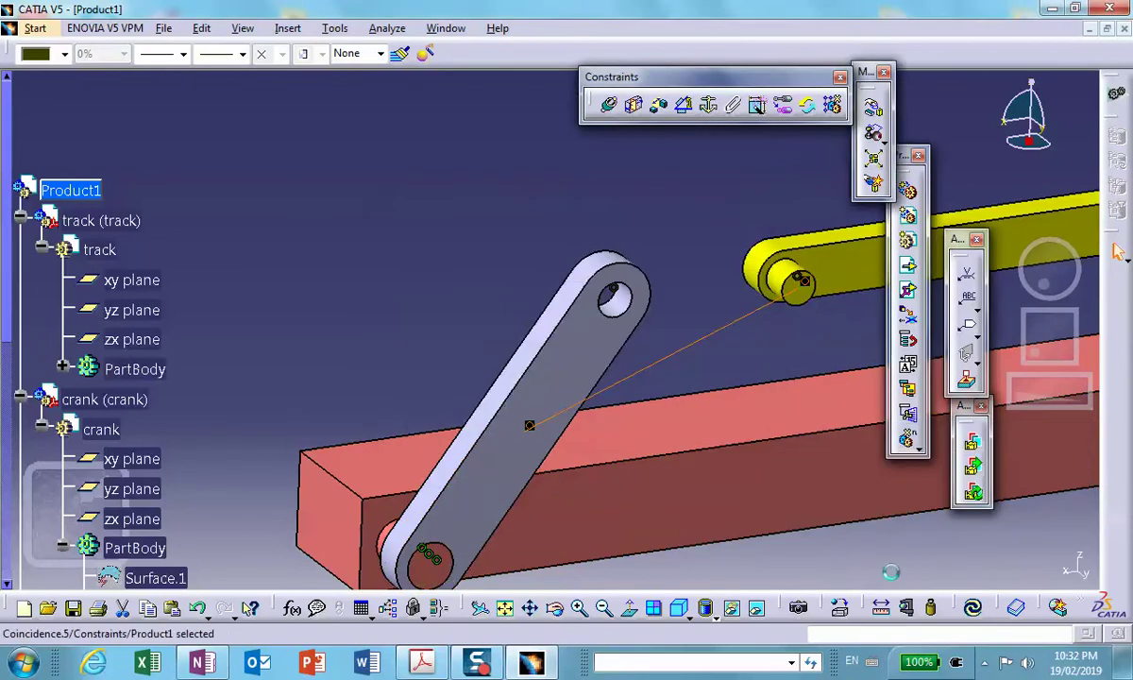
pyautogui.click(973, 608)
# Step: Add a coincidence constraint between the axis of the piston's pin and the axis of the conrod's free-end hole
pyautogui.moveTo(789, 548); pyautogui.dragTo(668, 203, button='middle')
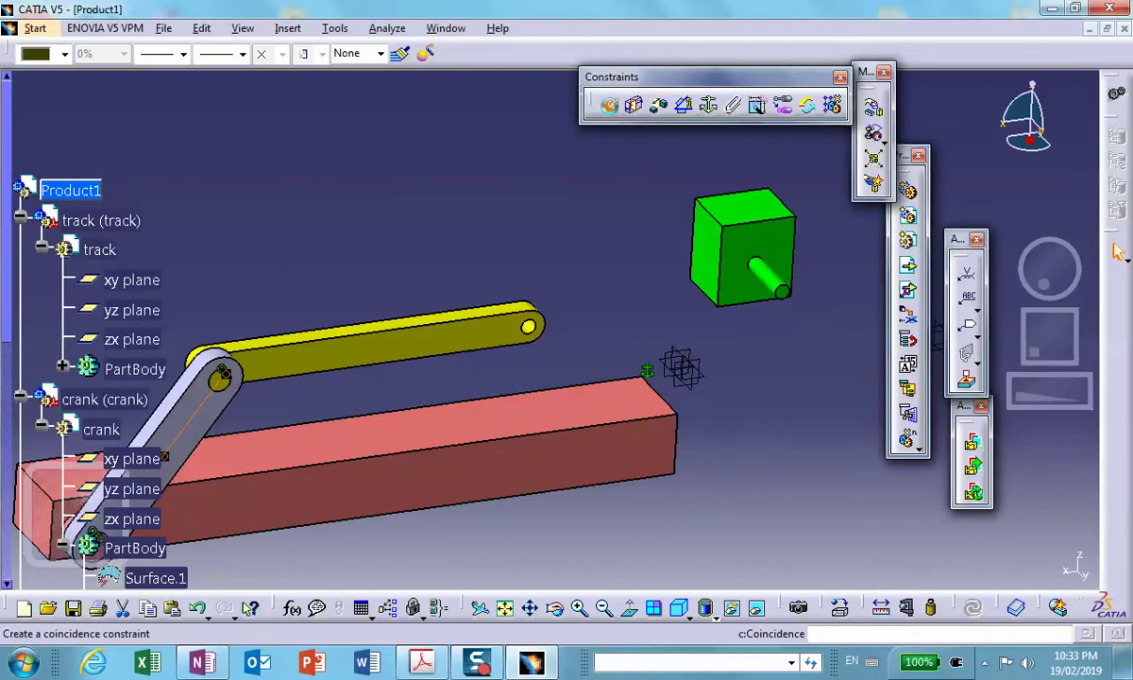
pyautogui.click(773, 283)
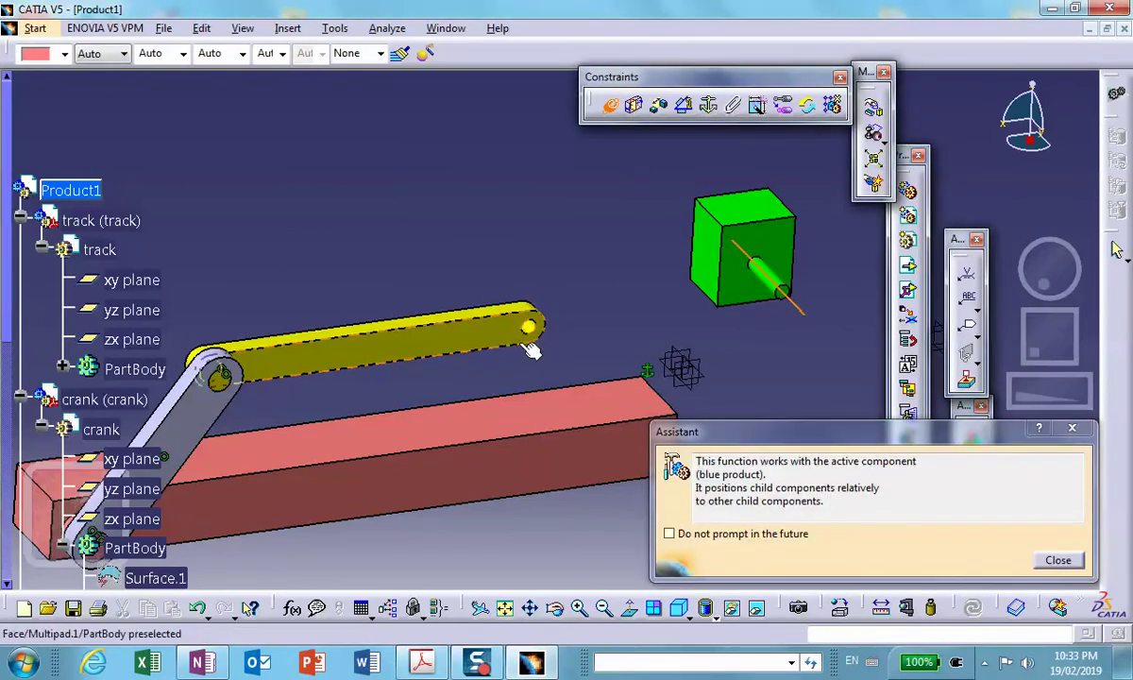
pyautogui.moveTo(515, 331); pyautogui.dragTo(496, 317, button='middle')
pyautogui.click(495, 320)
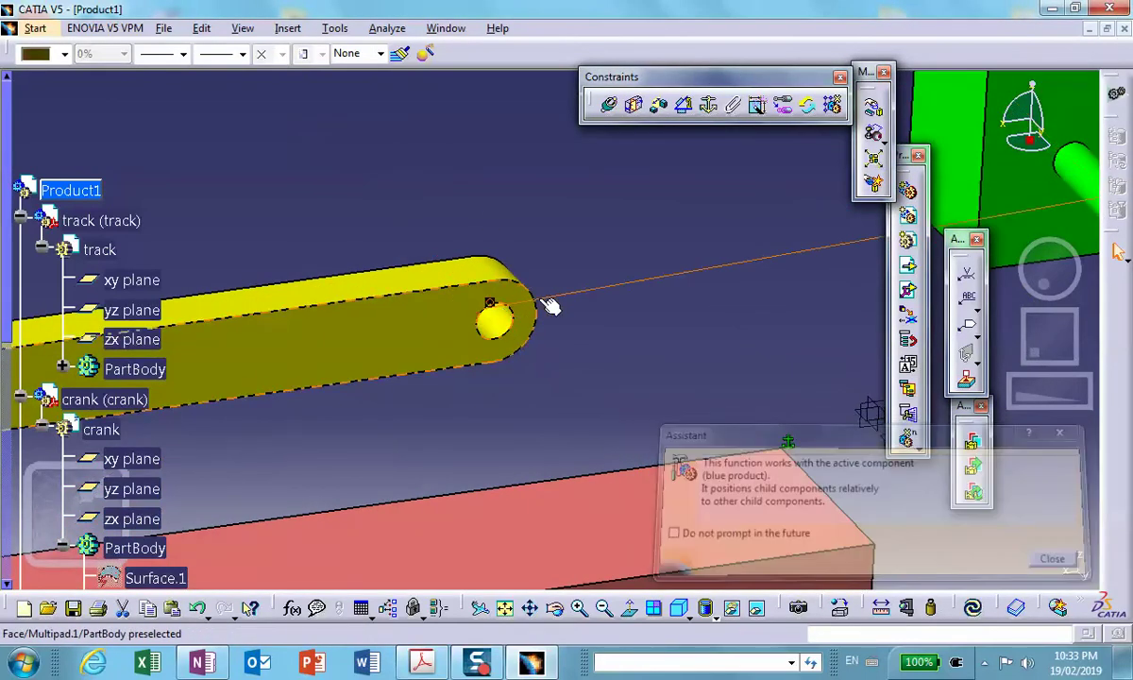
# Step: Make the conrod's front face coincident with the end face of the piston's pin, orientation Same, and update the assembly
pyautogui.moveTo(826, 265); pyautogui.dragTo(742, 159, button='middle')
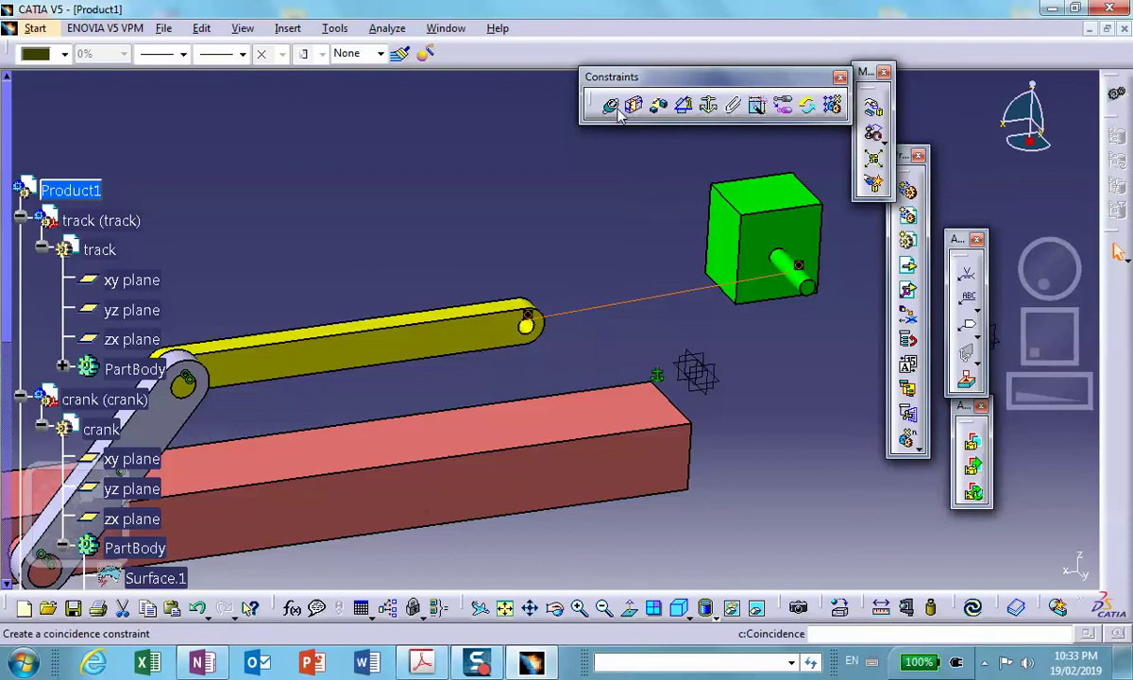
pyautogui.moveTo(634, 276); pyautogui.dragTo(605, 161, button='middle')
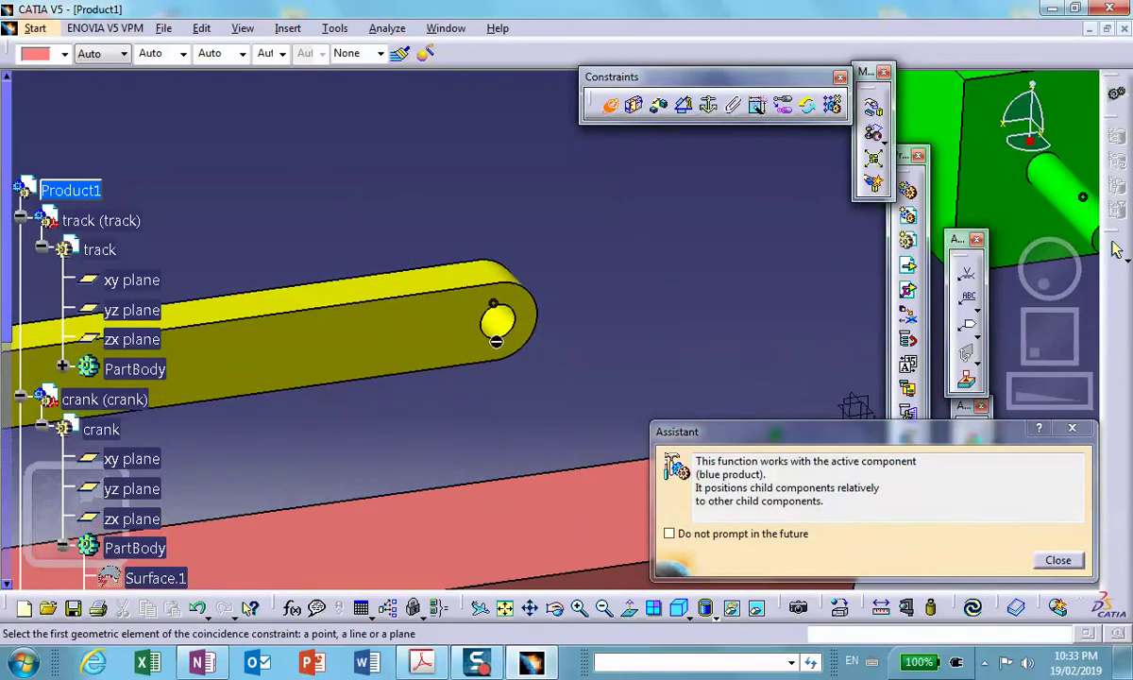
pyautogui.click(493, 317)
pyautogui.moveTo(493, 317); pyautogui.dragTo(794, 298, button='middle')
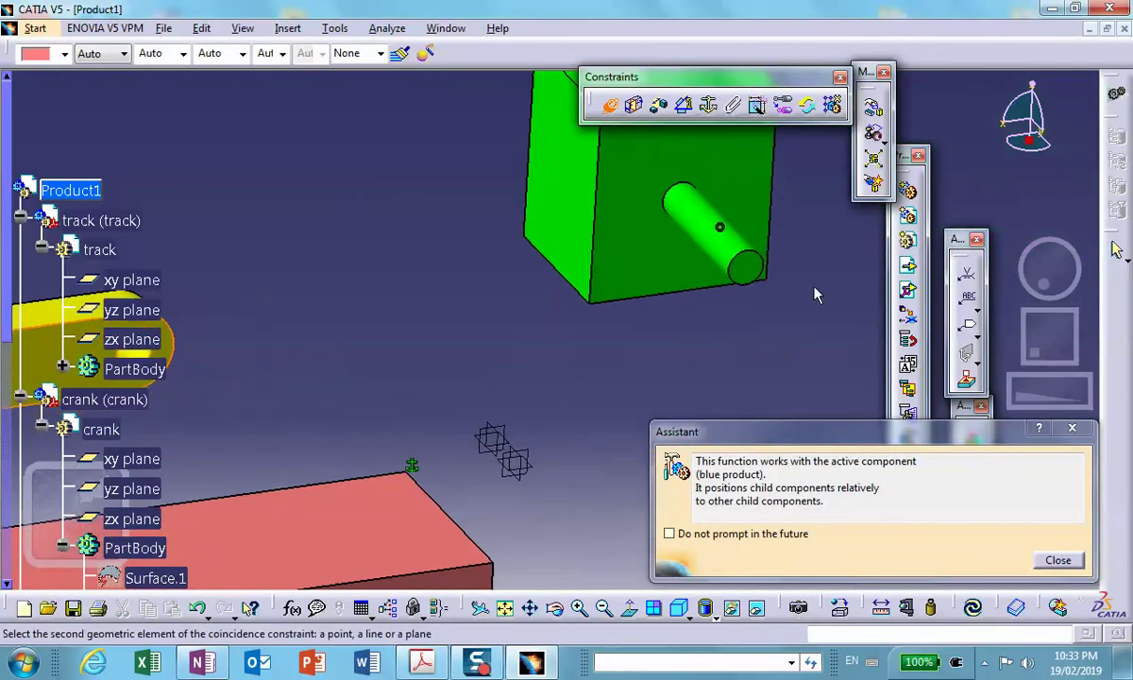
pyautogui.click(748, 265)
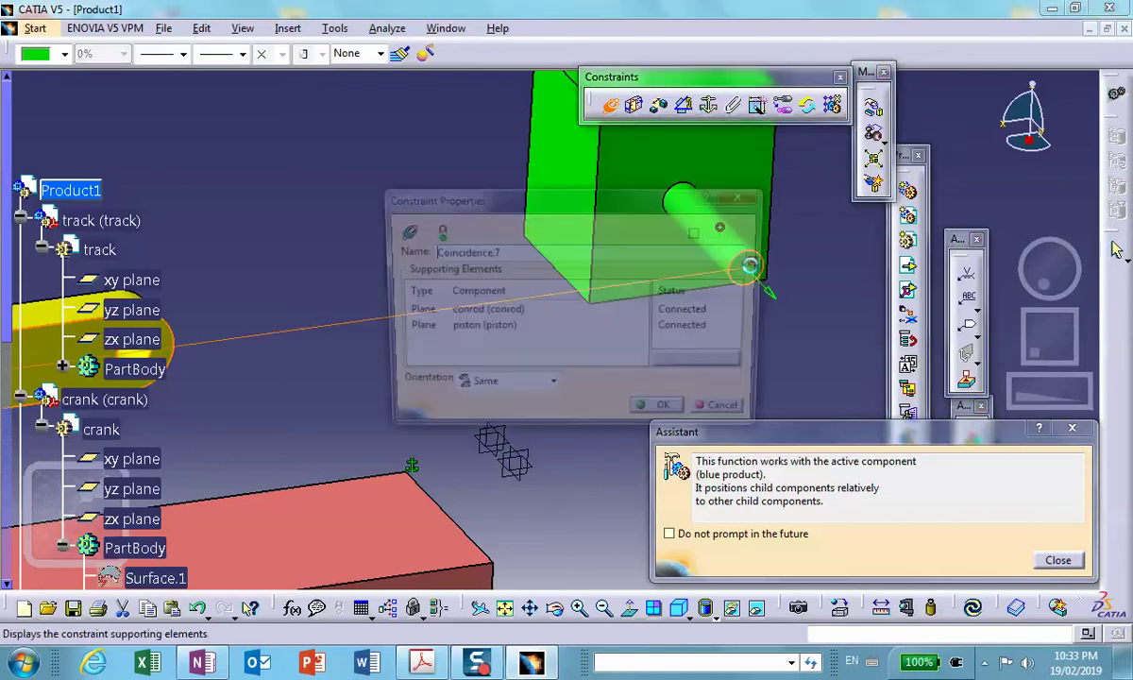
pyautogui.click(672, 414)
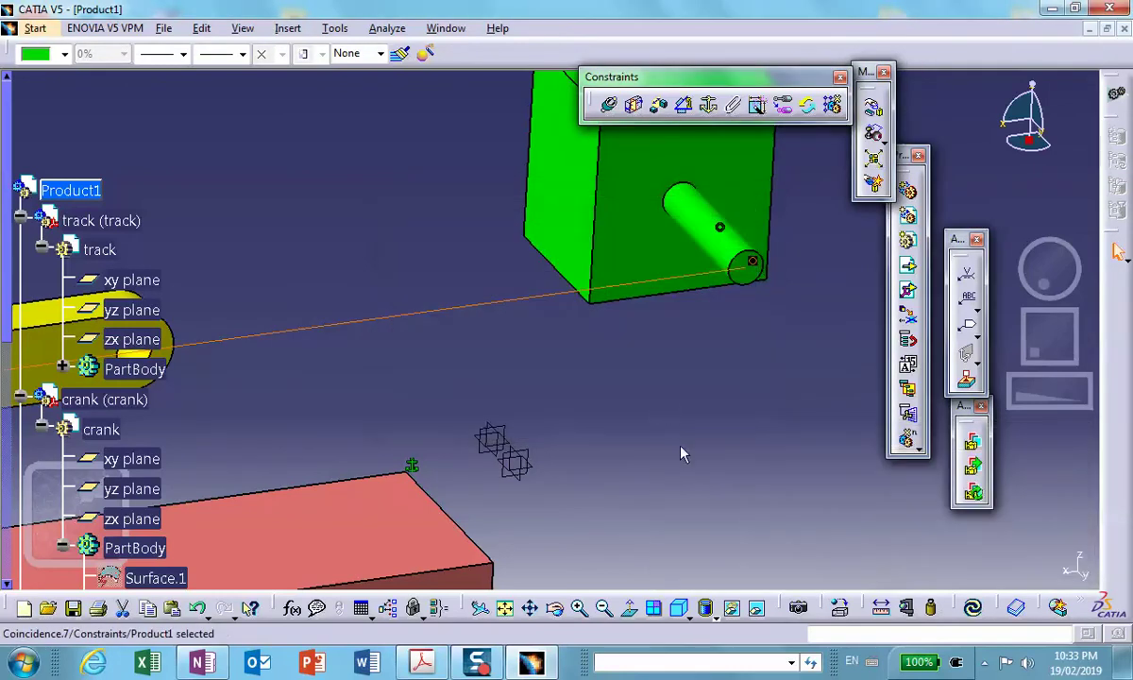
pyautogui.hotkey('ctrl', 'u')
# Step: Activate the piston part and redefine its block pad as Up to plane, limited by the track's long side face away from the crank
pyautogui.moveTo(369, 328); pyautogui.dragTo(562, 329, button='middle')
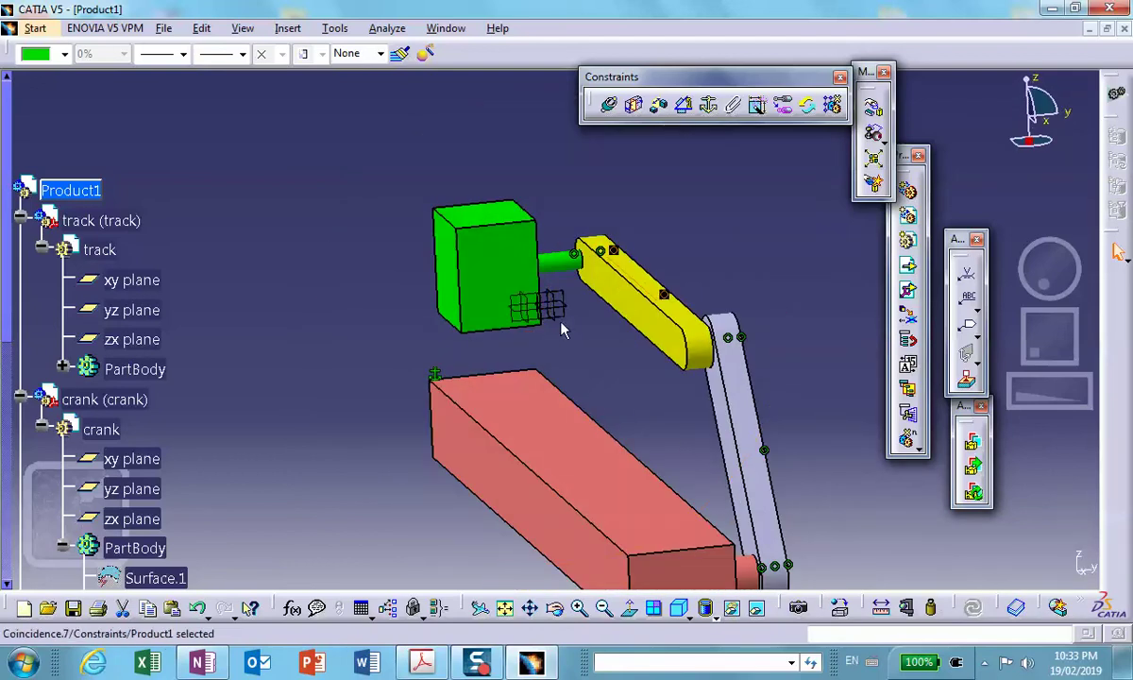
pyautogui.doubleClick(499, 272)
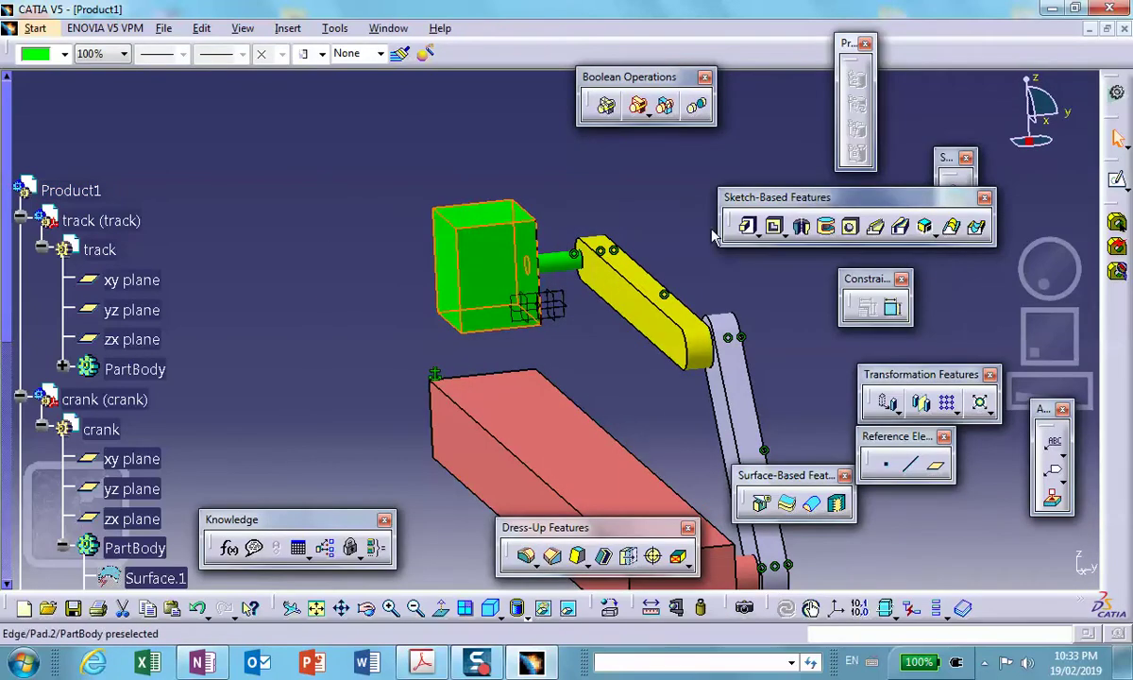
pyautogui.click(392, 261)
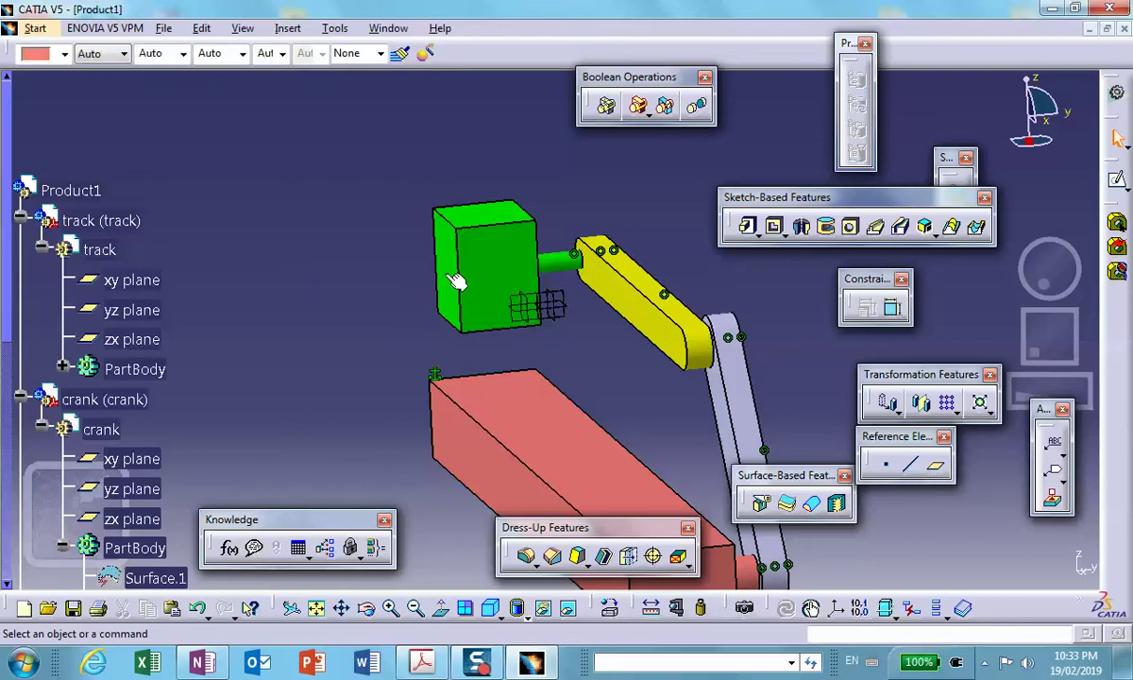
pyautogui.doubleClick(500, 283)
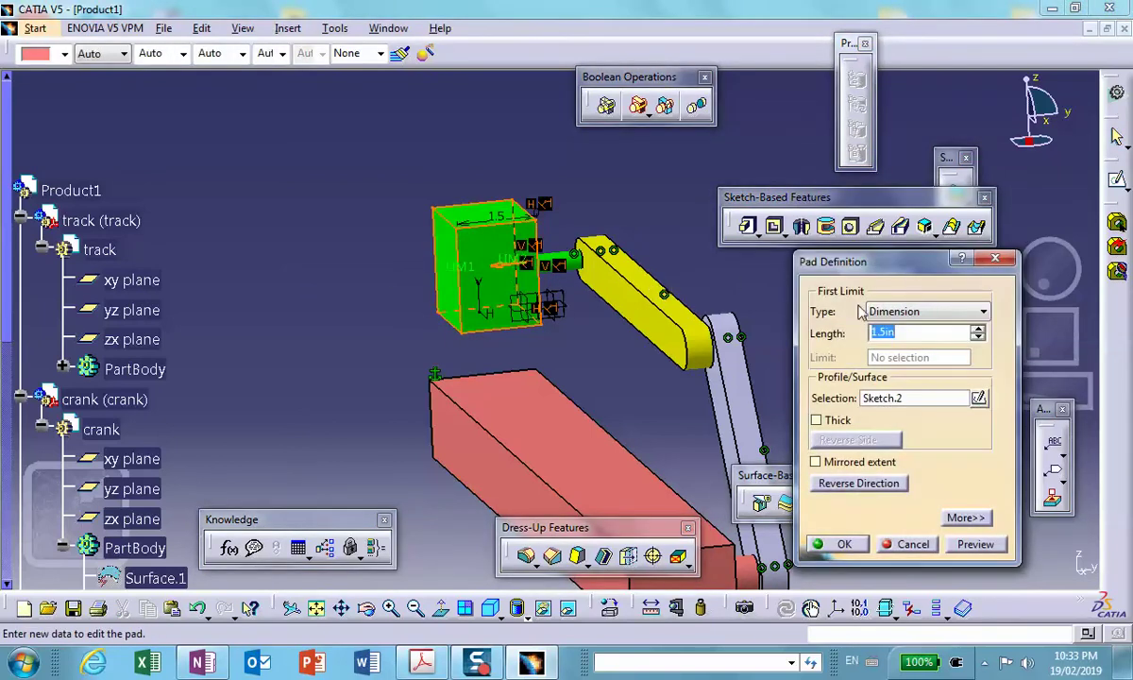
pyautogui.click(983, 312)
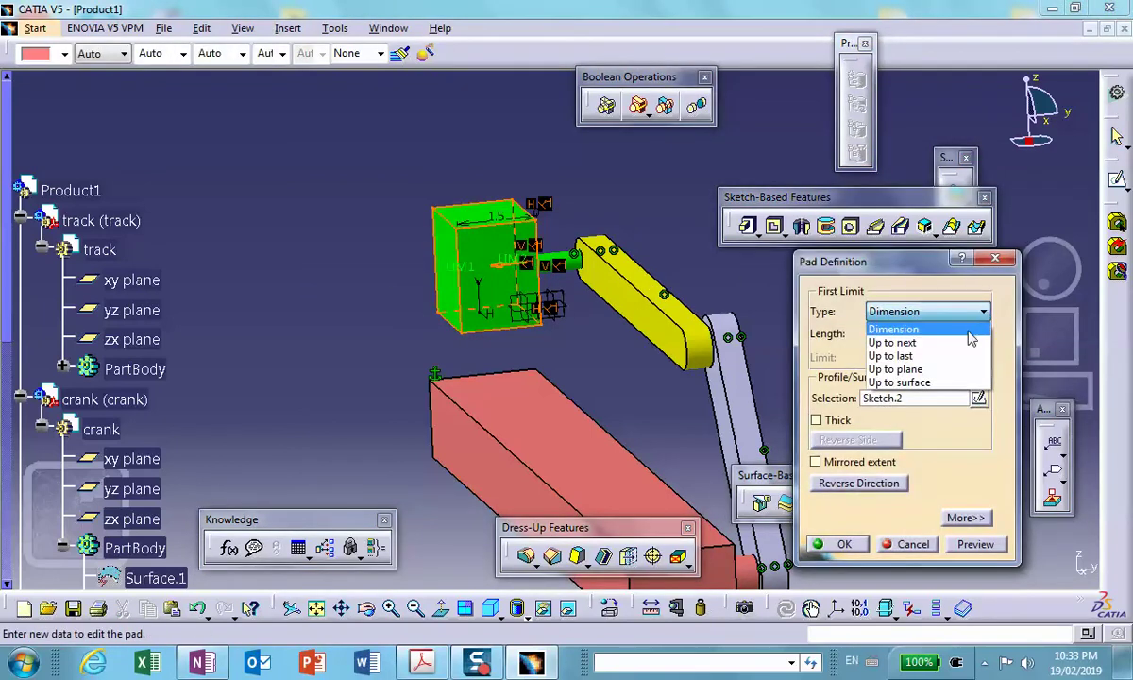
pyautogui.click(907, 362)
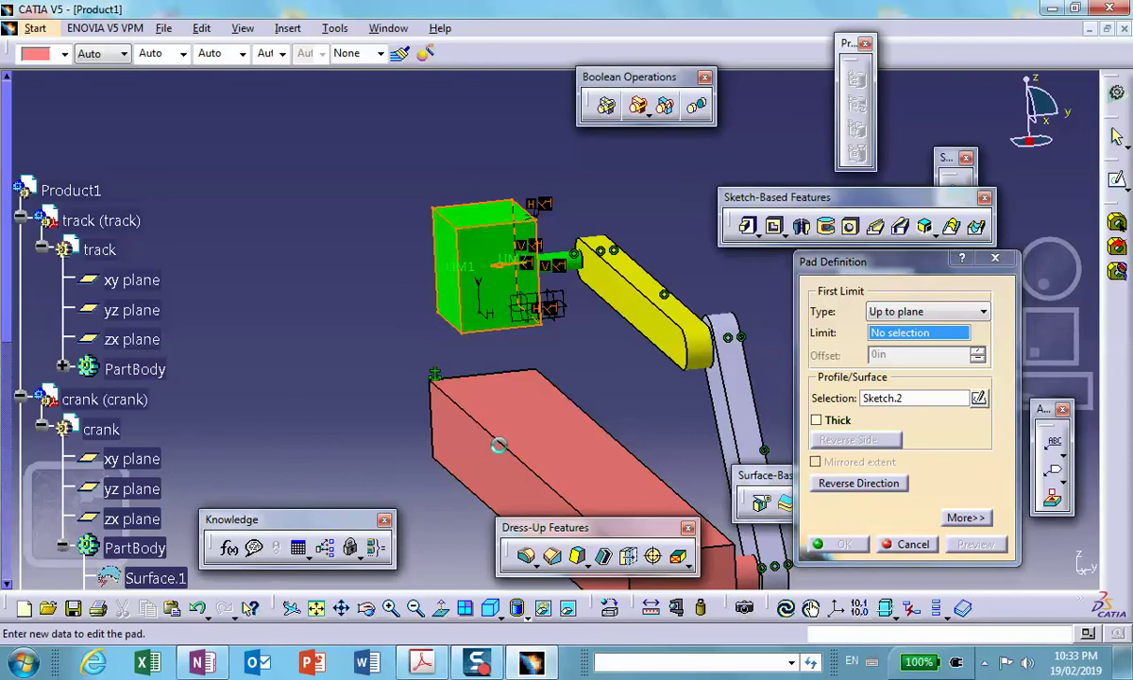
pyautogui.click(482, 430)
pyautogui.click(839, 548)
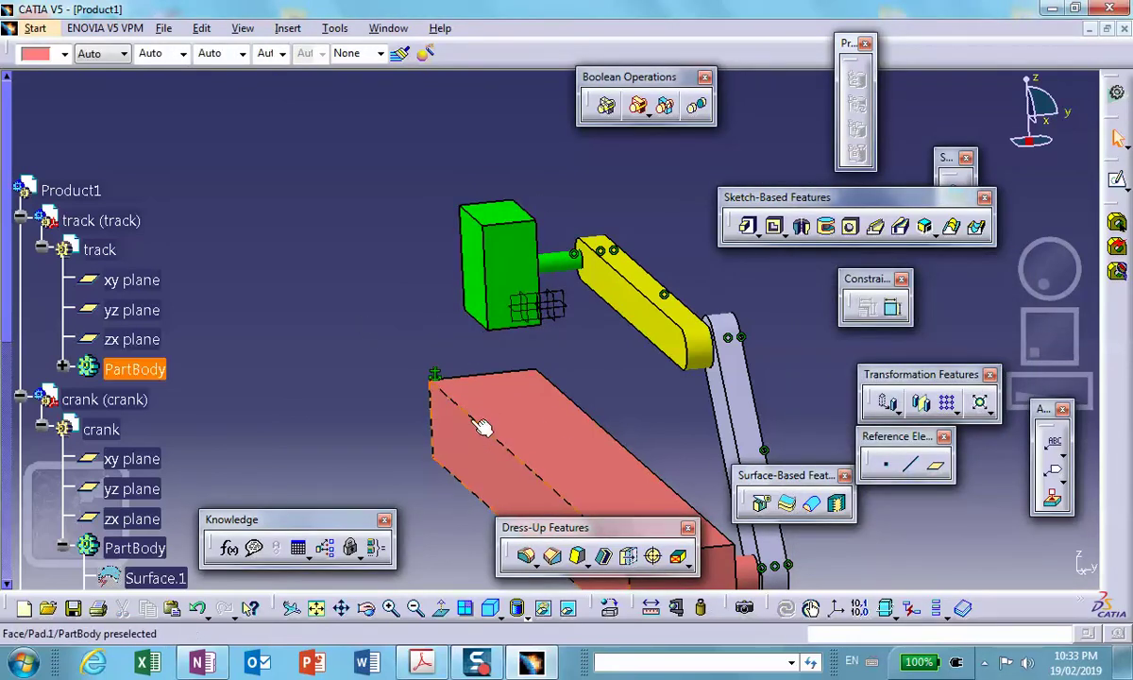
# Step: Activate Product1 and add a coincidence constraint between the piston block's outer side face and the track's long side face
pyautogui.moveTo(527, 406); pyautogui.dragTo(517, 305, button='middle')
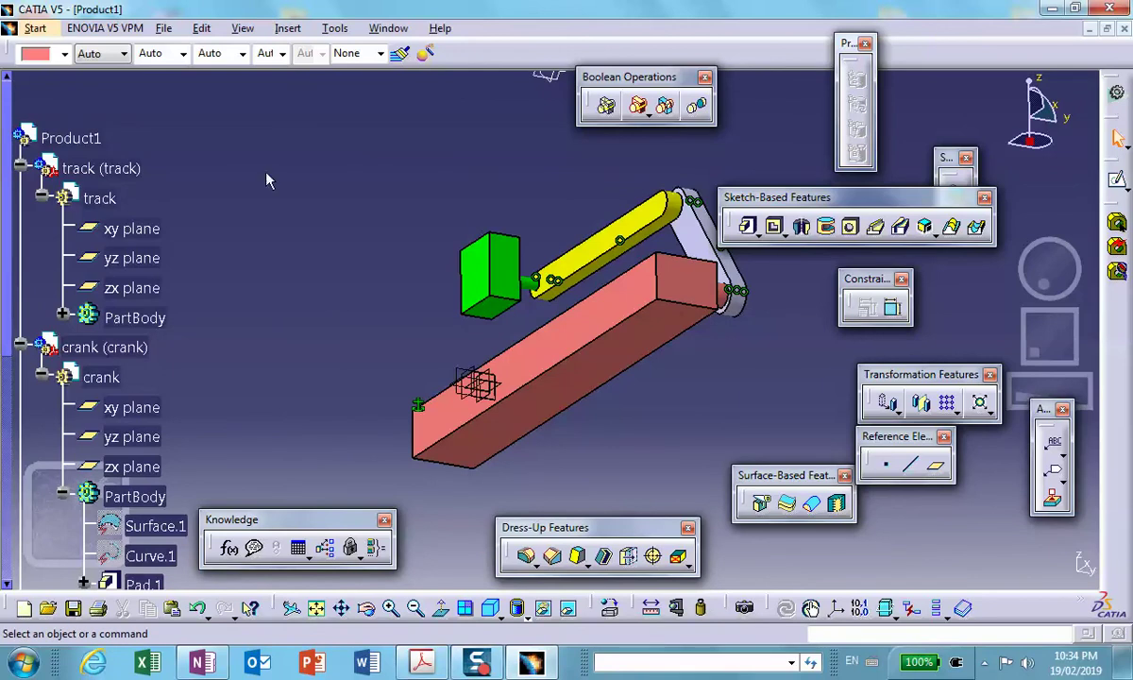
pyautogui.doubleClick(68, 137)
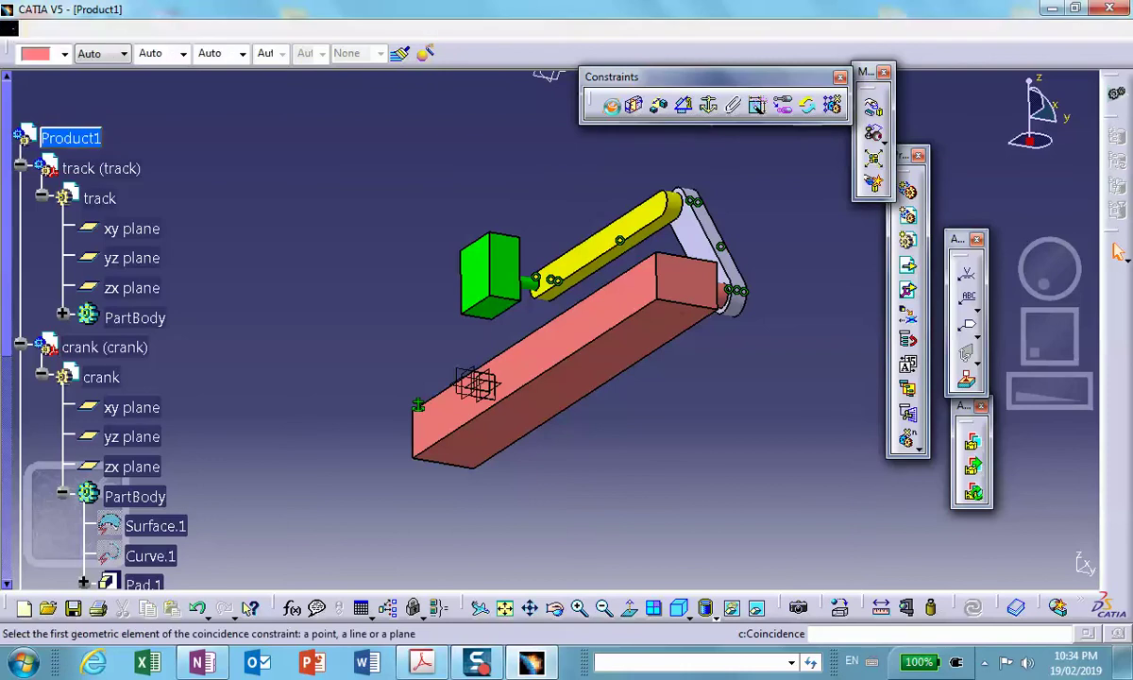
pyautogui.click(610, 108)
pyautogui.click(474, 282)
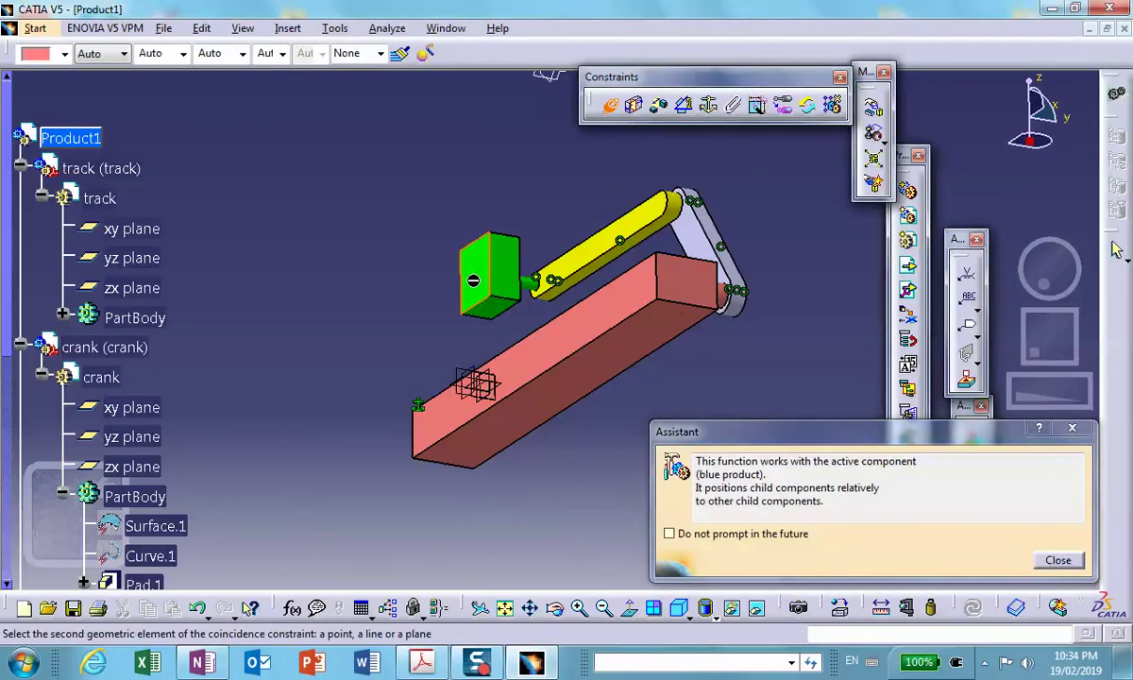
pyautogui.click(481, 331)
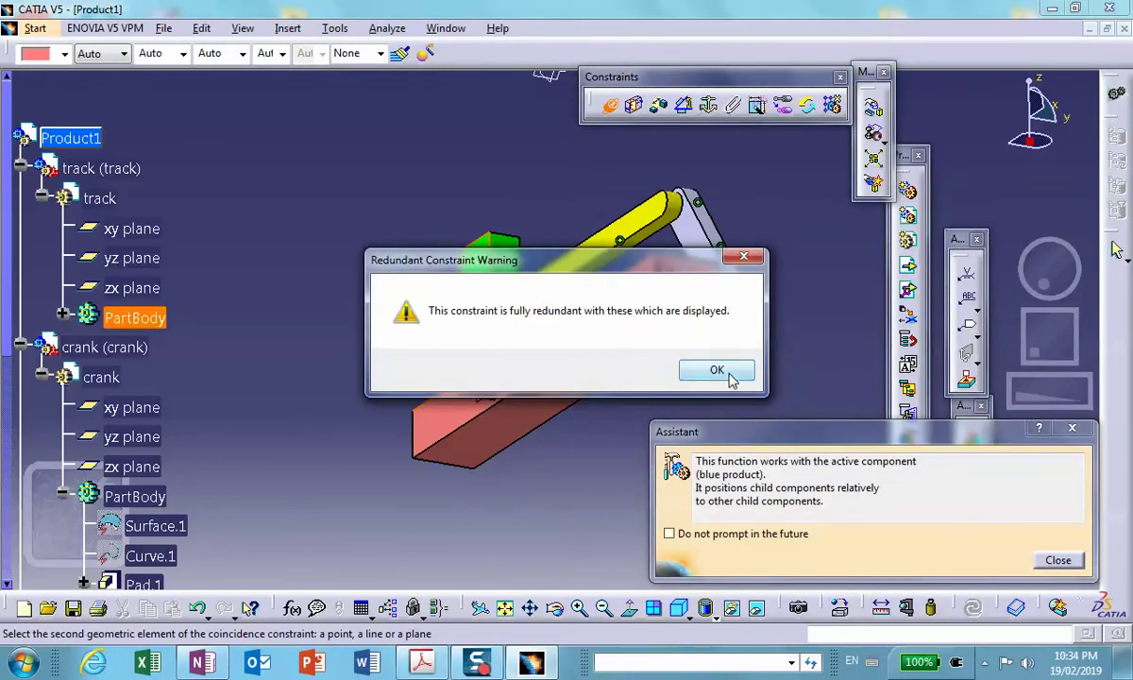
pyautogui.click(720, 371)
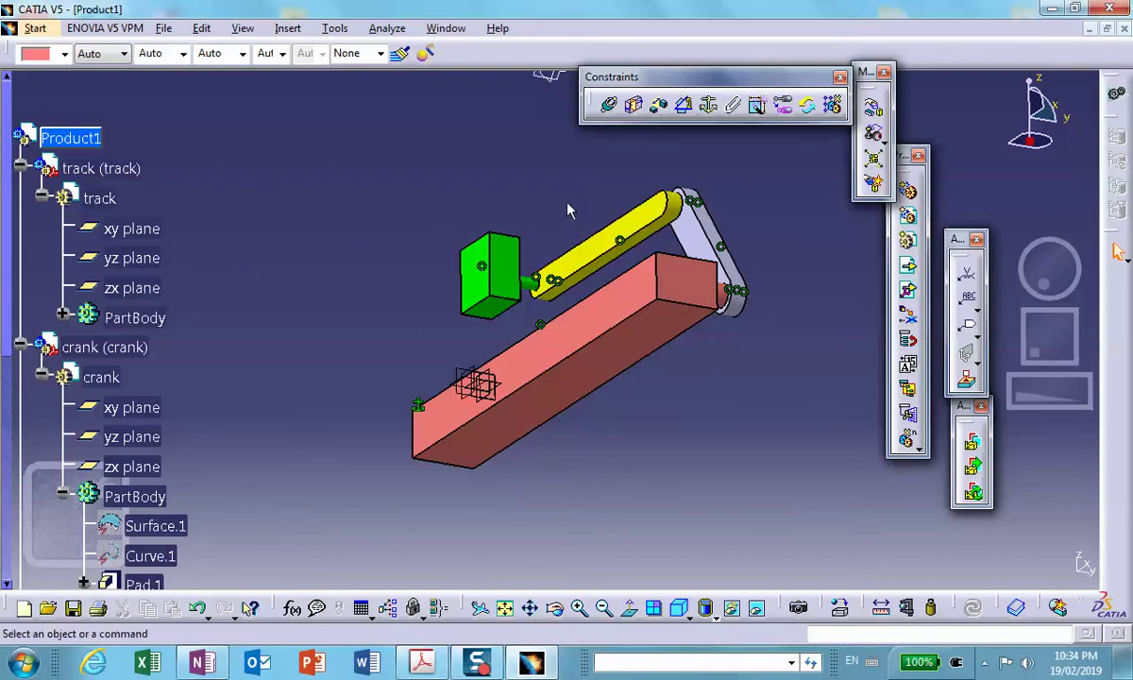
pyautogui.scroll(-5, 362, 270)
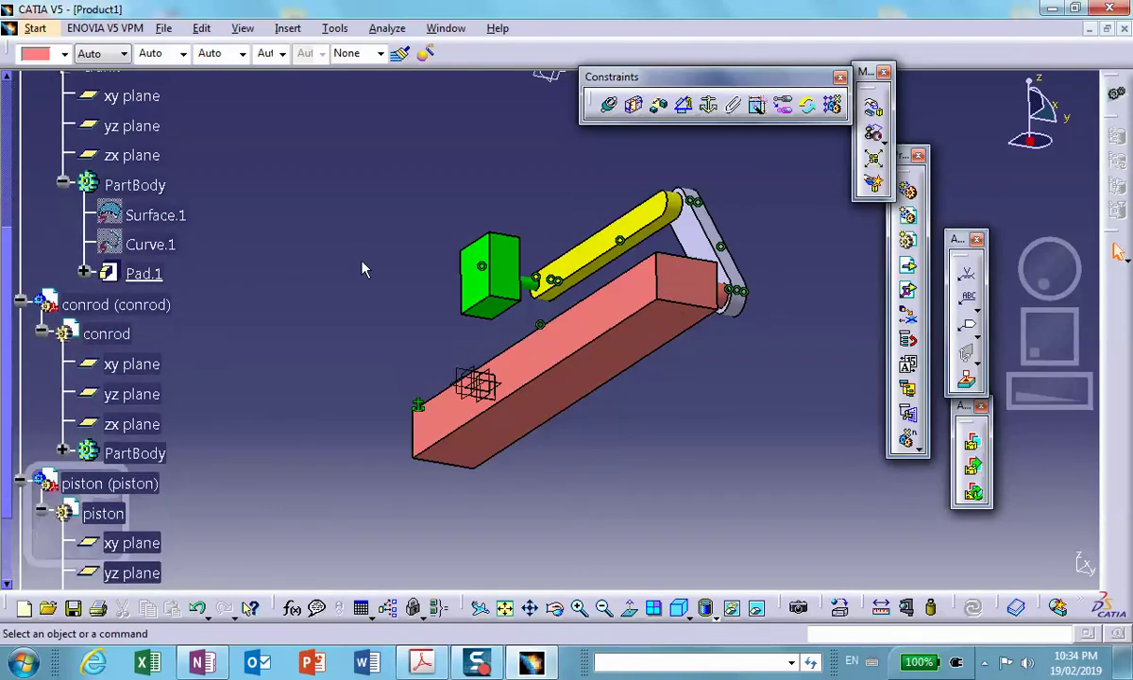
pyautogui.scroll(-4, 397, 273)
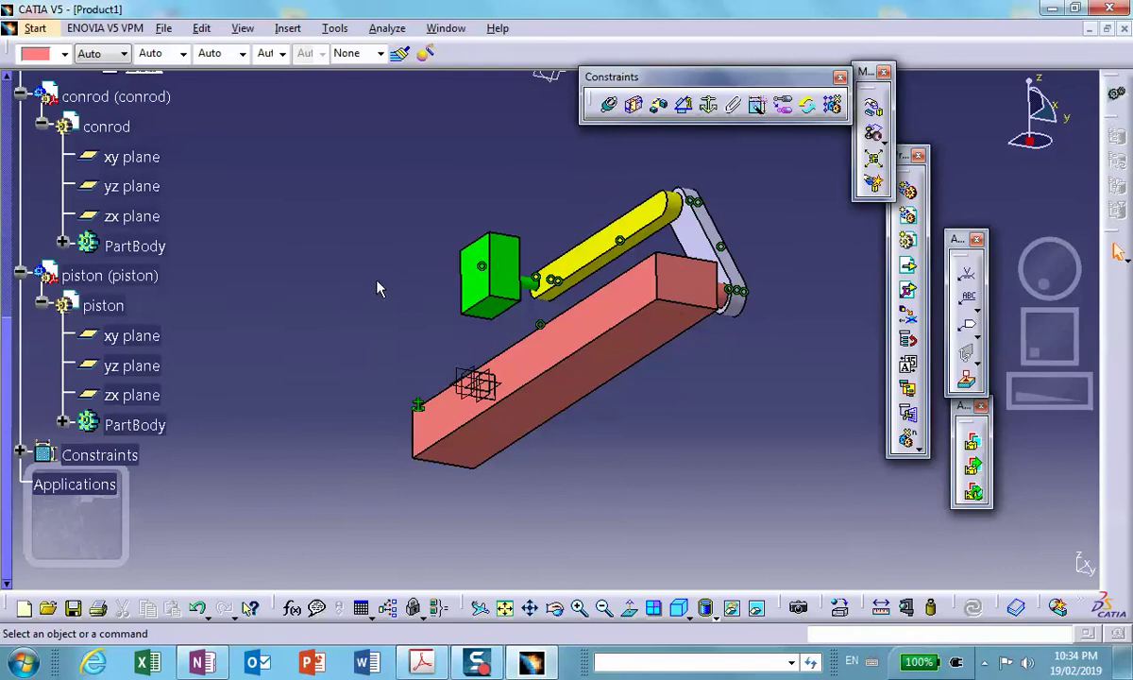
pyautogui.moveTo(462, 371); pyautogui.dragTo(529, 288, button='middle')
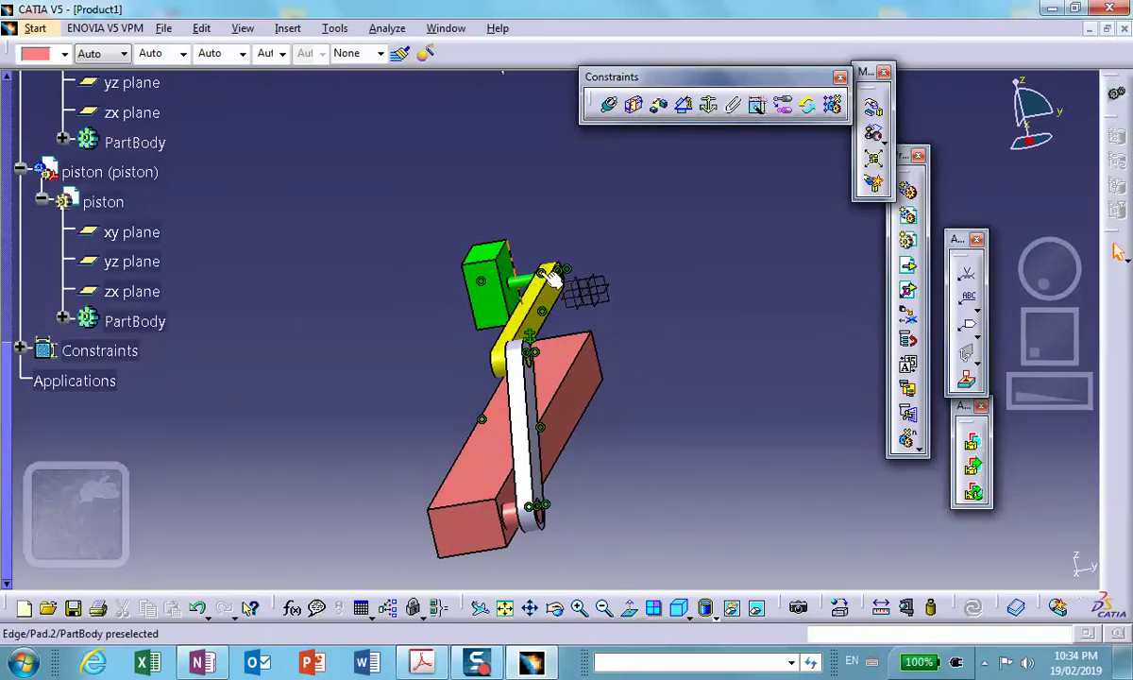
# Step: Add a coincidence constraint between the lower edge of the piston block's outer side face and the track's upper long edge, and update the assembly
pyautogui.moveTo(327, 374); pyautogui.dragTo(292, 374, button='middle')
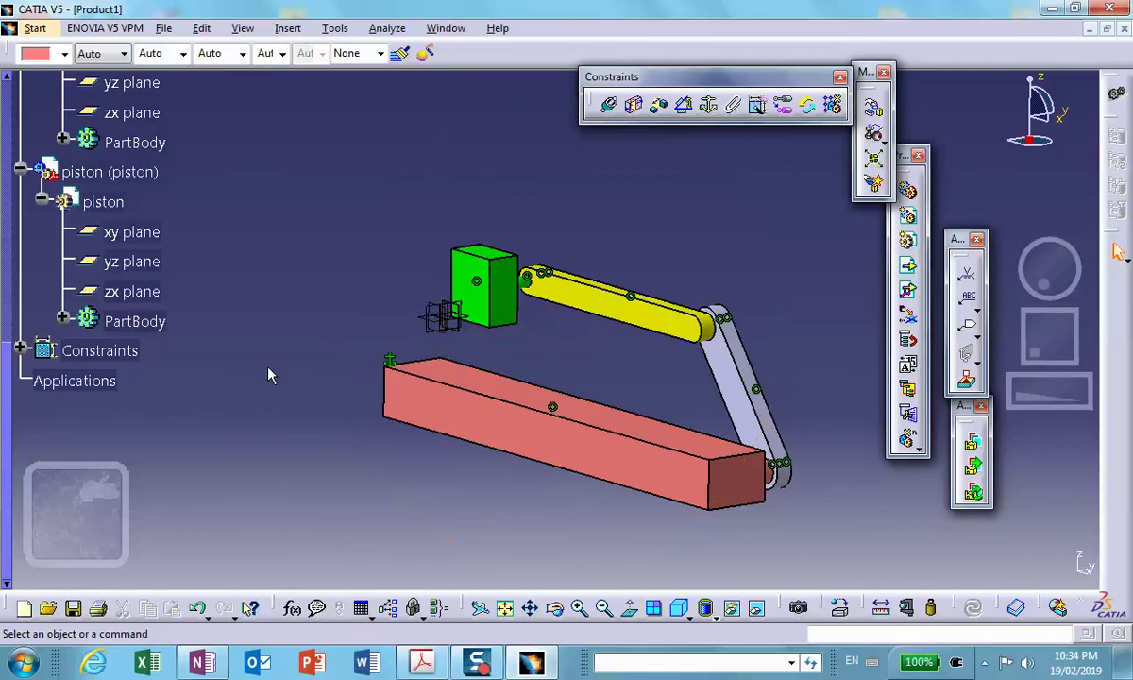
pyautogui.click(20, 348)
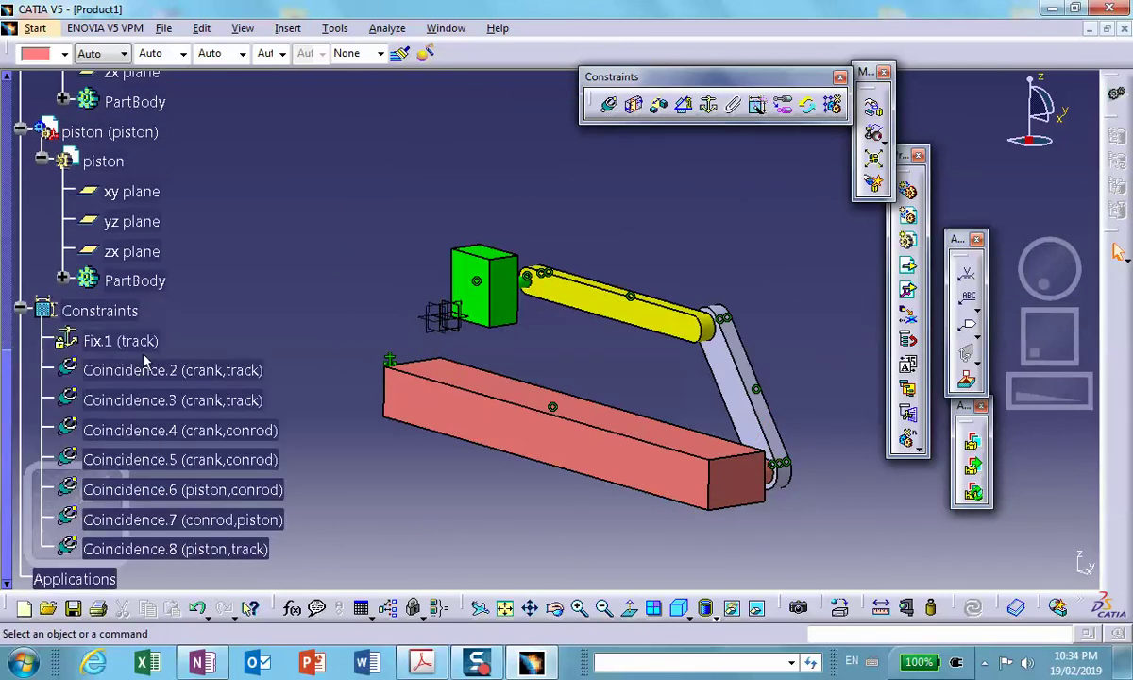
pyautogui.click(612, 107)
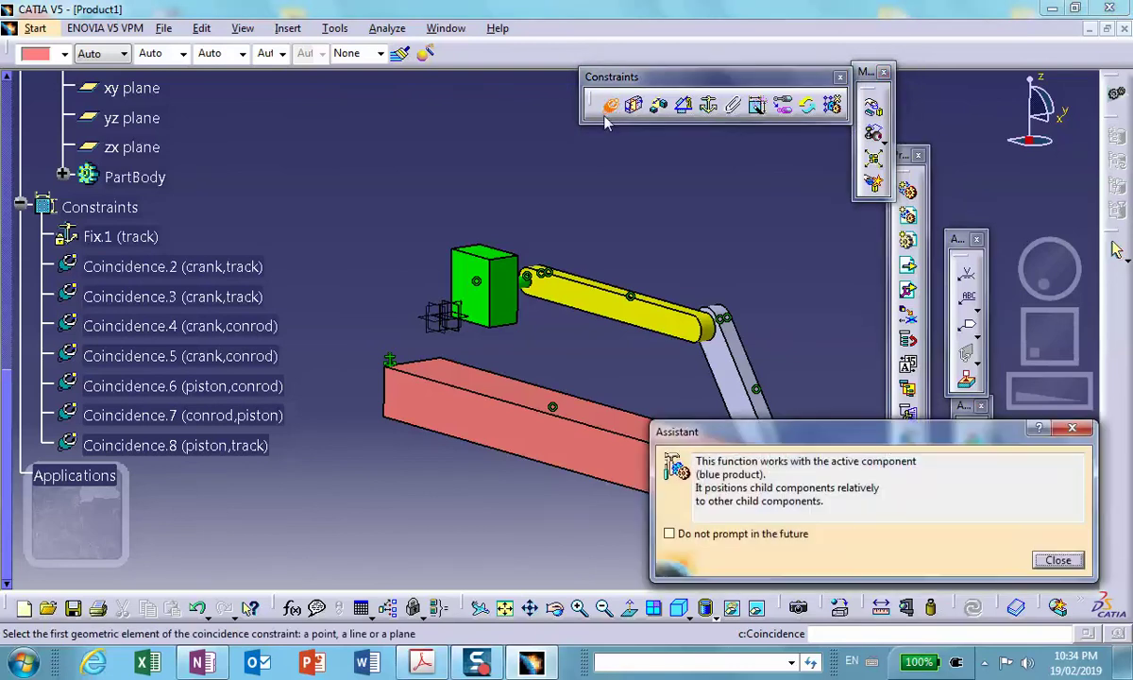
pyautogui.click(489, 325)
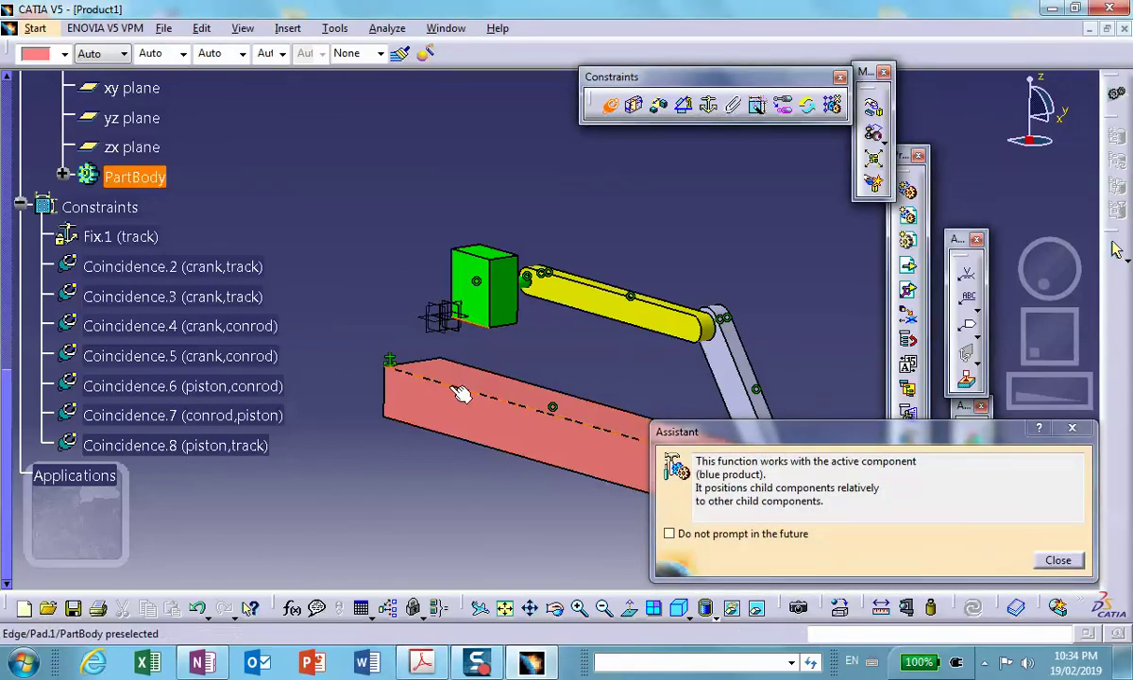
pyautogui.click(463, 389)
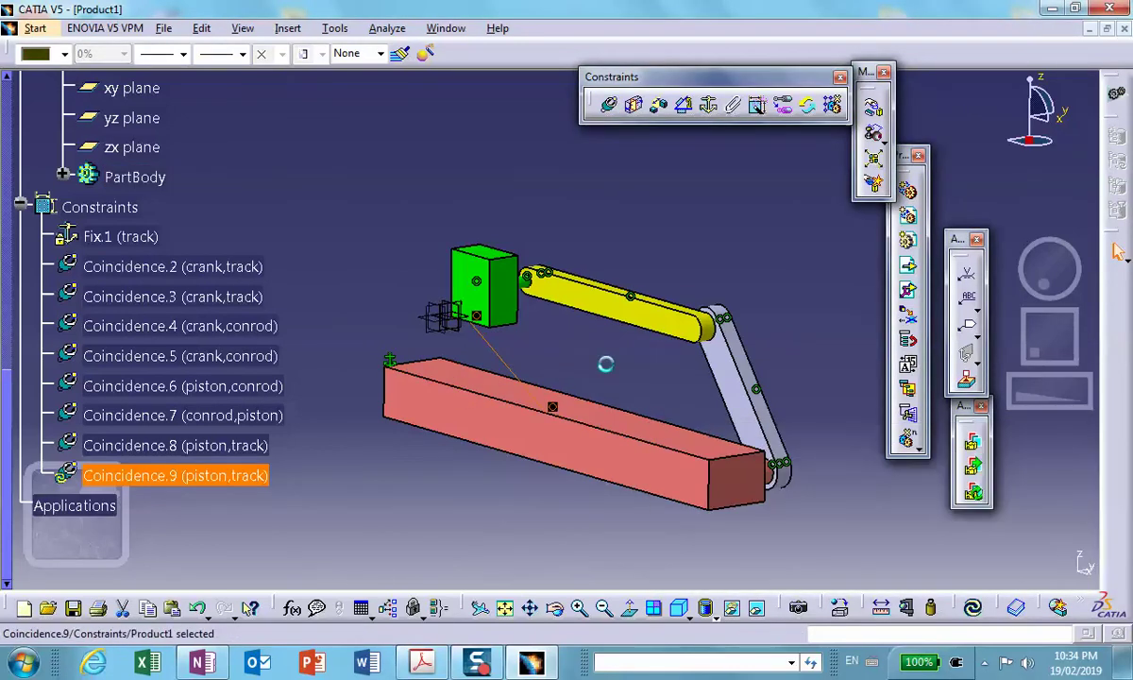
pyautogui.click(974, 612)
pyautogui.moveTo(822, 473); pyautogui.dragTo(429, 317, button='middle')
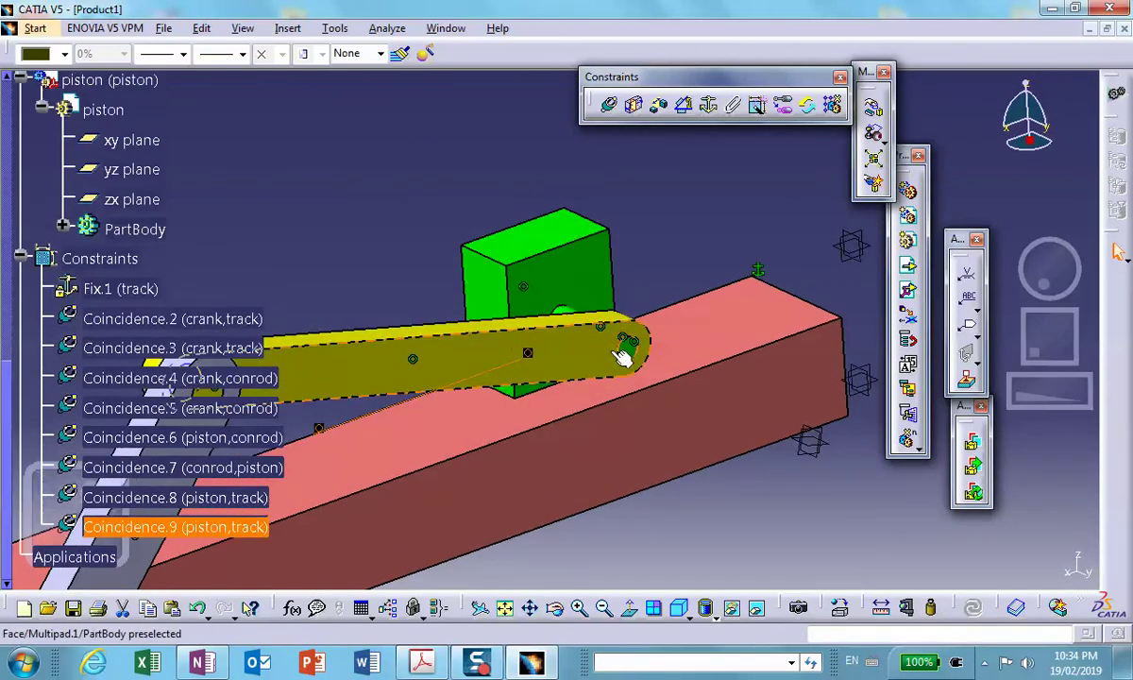
pyautogui.moveTo(631, 350); pyautogui.dragTo(670, 317, button='middle')
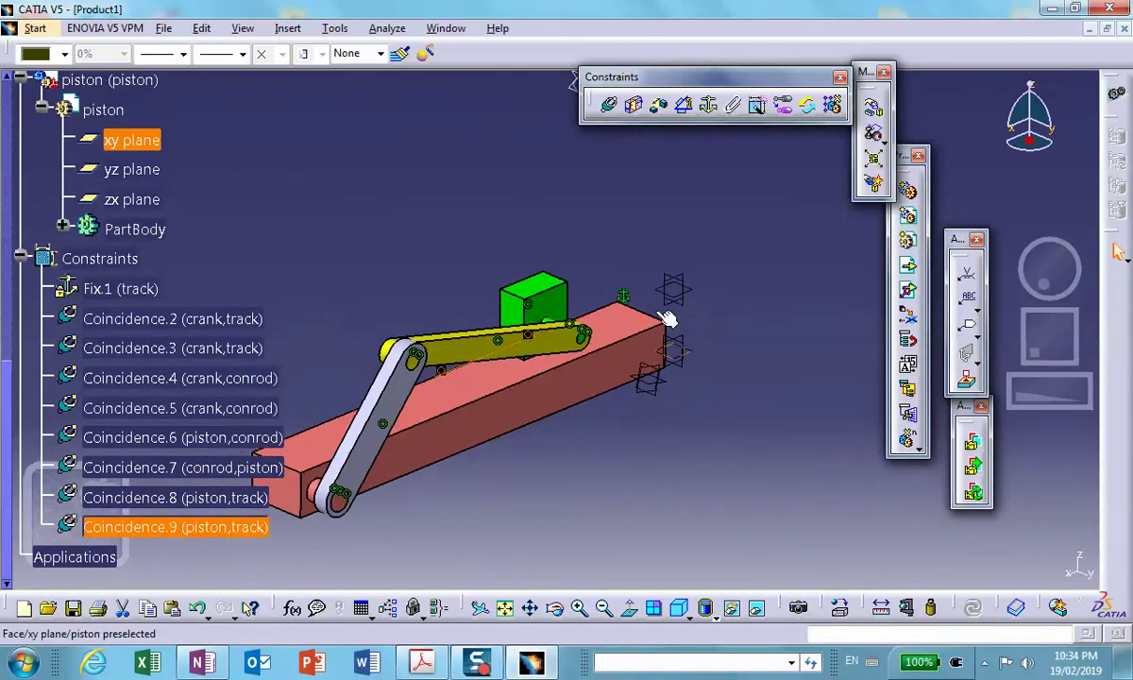
# Step: Manipulate the crank with respect to constraints, rotating it around the axis of its pivot on the track
pyautogui.click(873, 107)
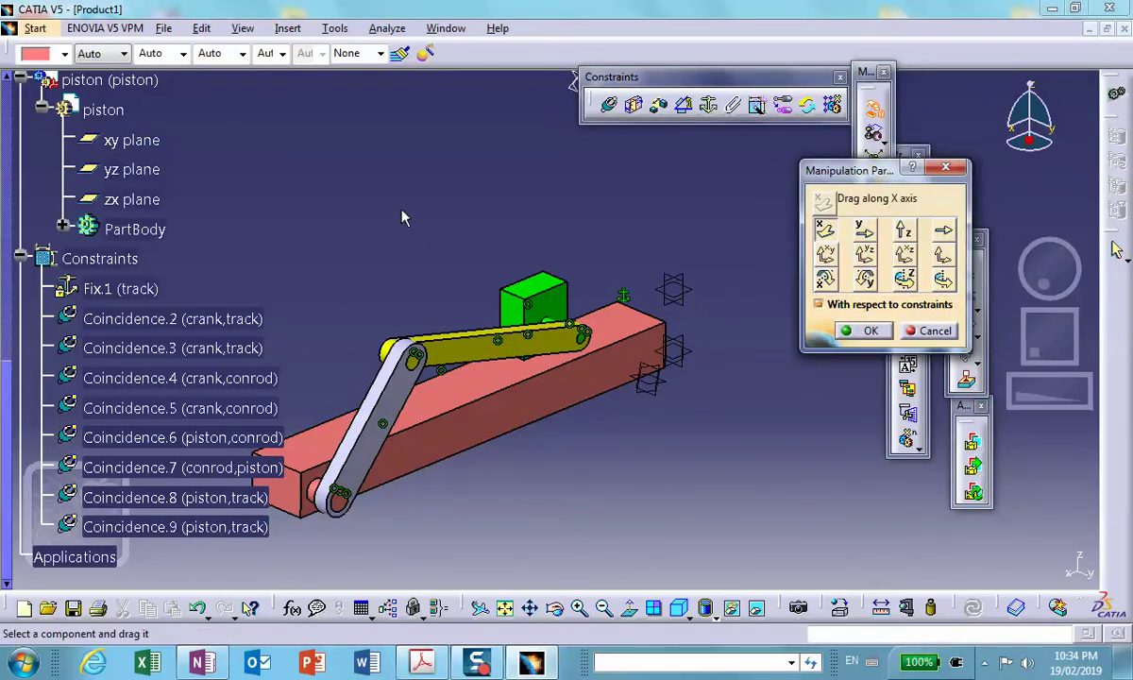
pyautogui.moveTo(405, 215); pyautogui.dragTo(523, 198, button='middle')
pyautogui.click(943, 278)
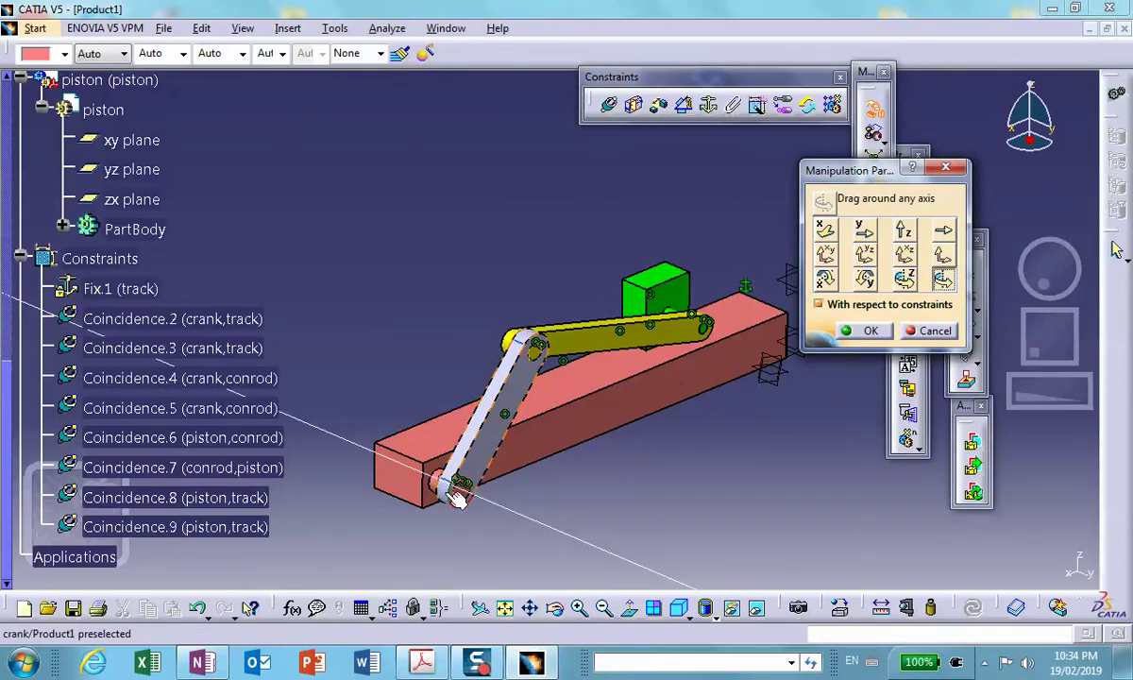
pyautogui.moveTo(493, 367); pyautogui.dragTo(505, 418)
pyautogui.click(865, 330)
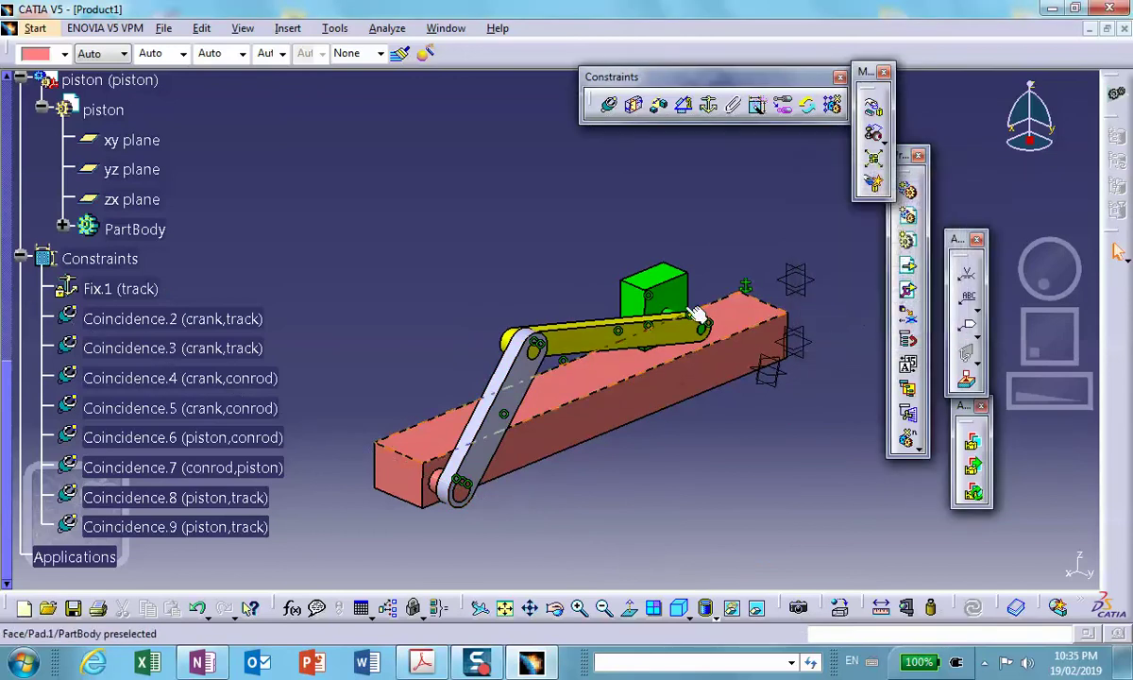
pyautogui.moveTo(459, 280); pyautogui.dragTo(459, 305, button='middle')
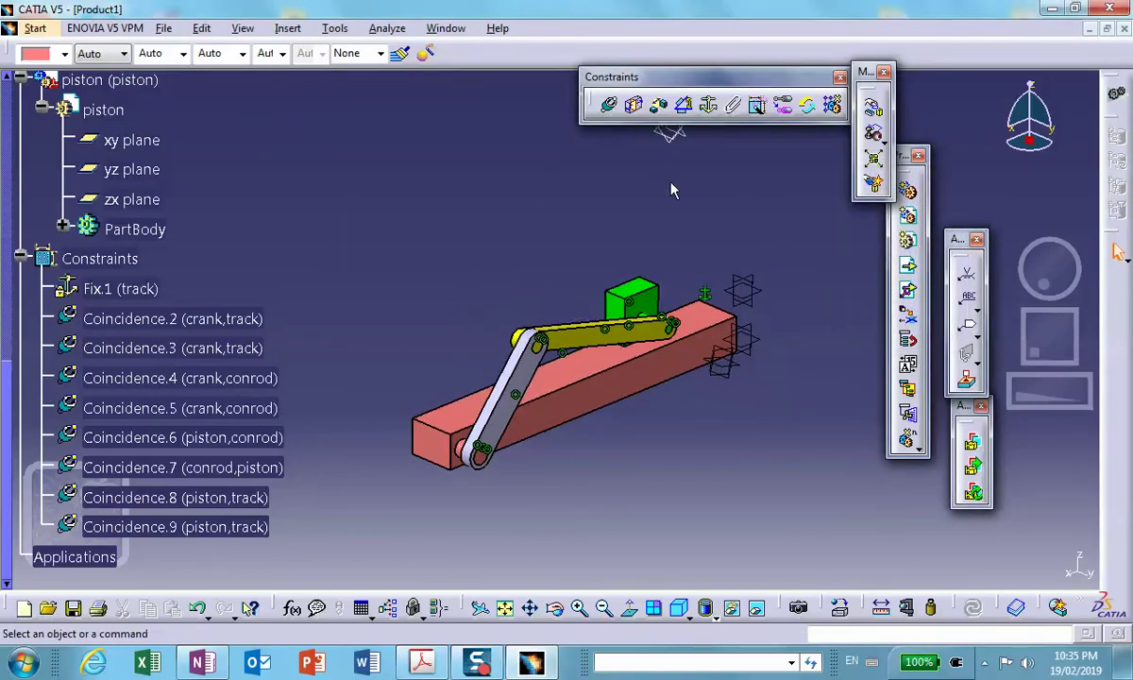
# Step: Switch to the DMU Kinematics workbench
pyautogui.click(42, 31)
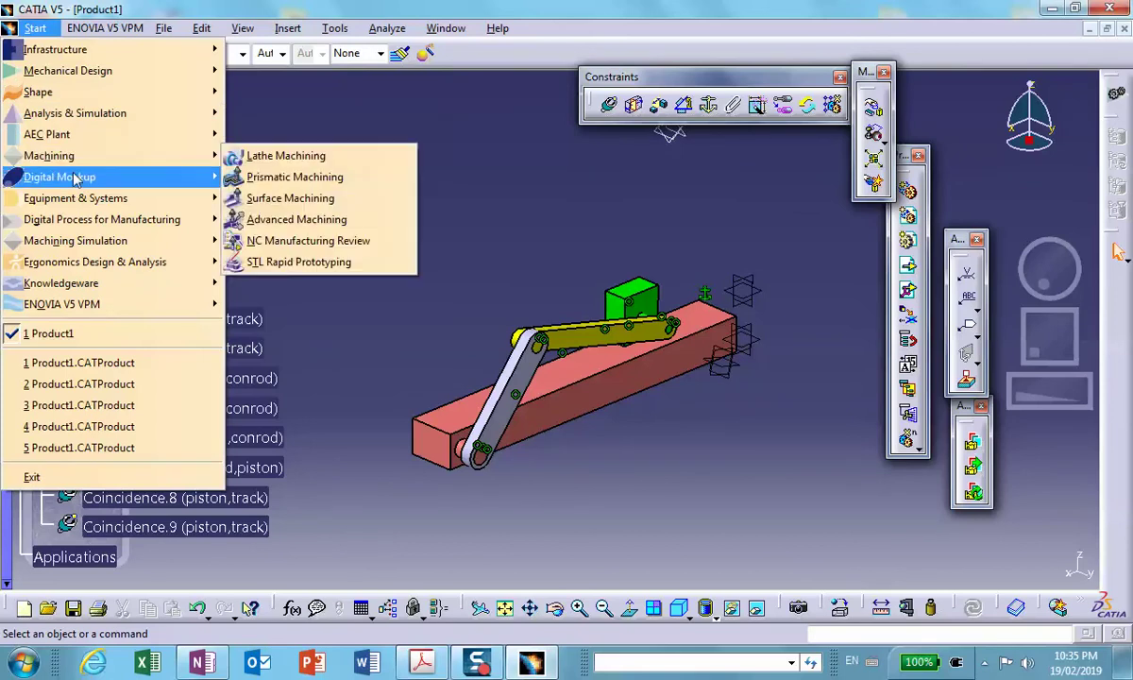
pyautogui.moveTo(75, 180)
pyautogui.click(272, 218)
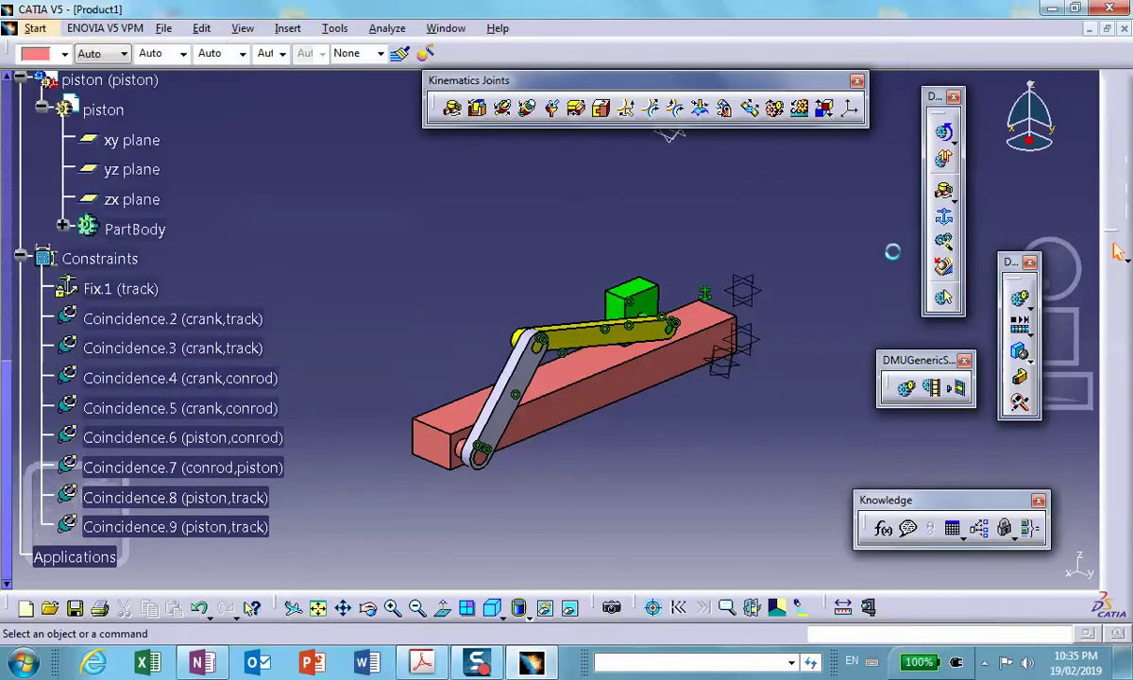
# Step: Run Assembly Constraints Conversion with a new mechanism named Mechanism.1 and create its joints automatically
pyautogui.click(943, 242)
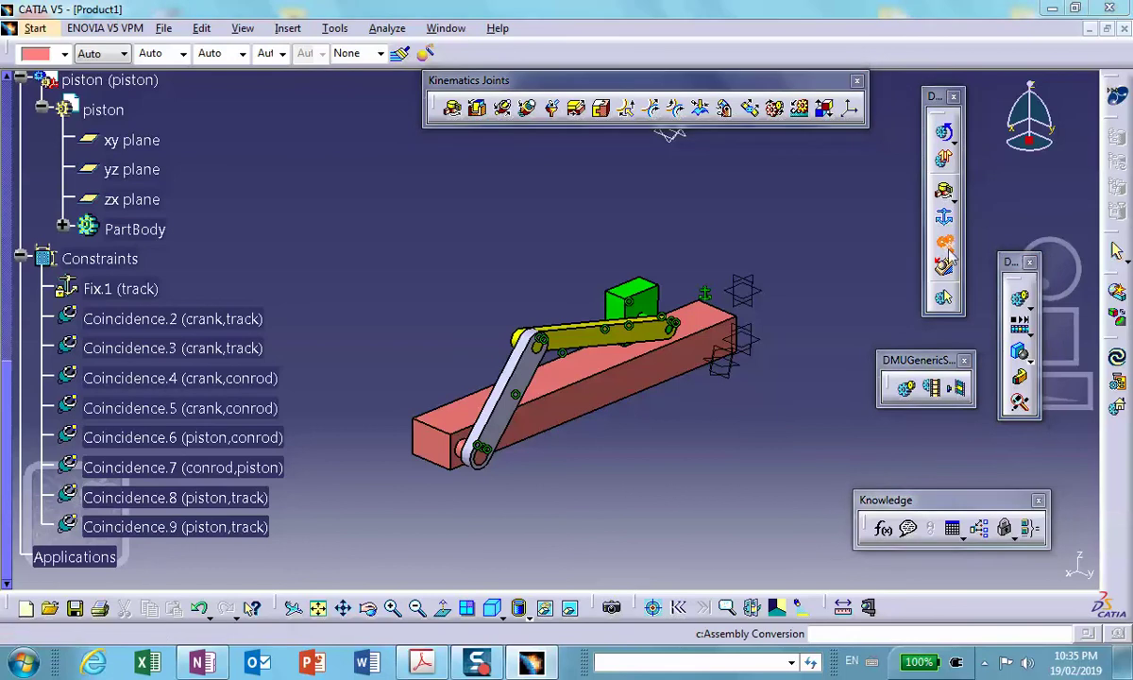
pyautogui.click(933, 465)
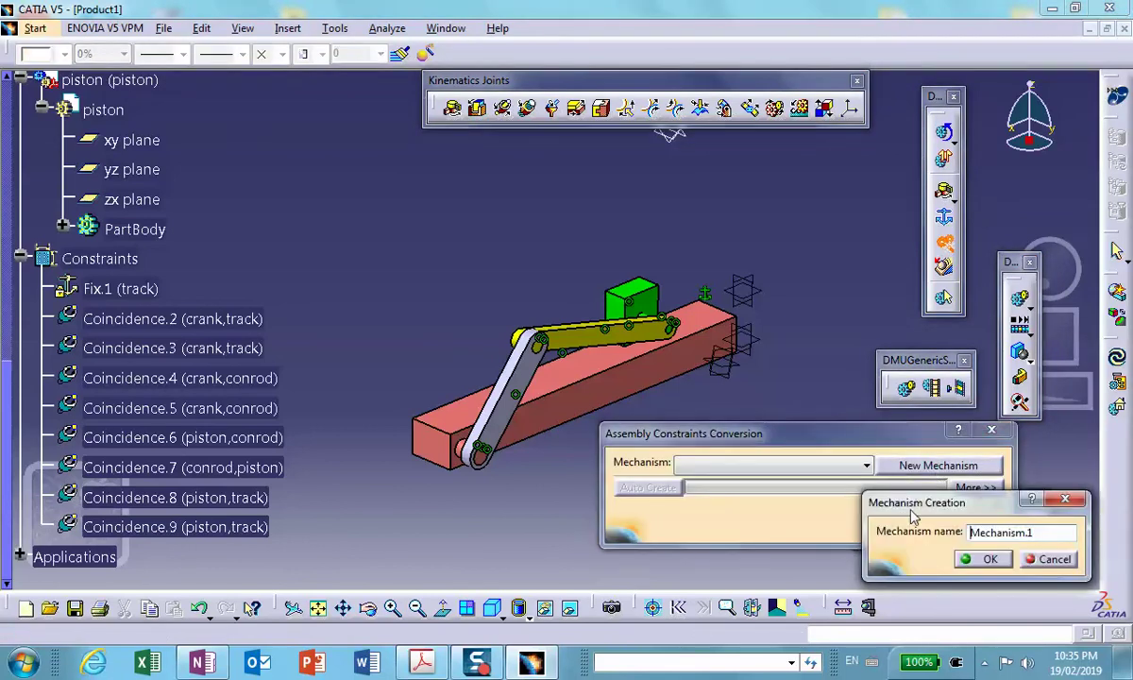
pyautogui.click(973, 559)
pyautogui.click(624, 489)
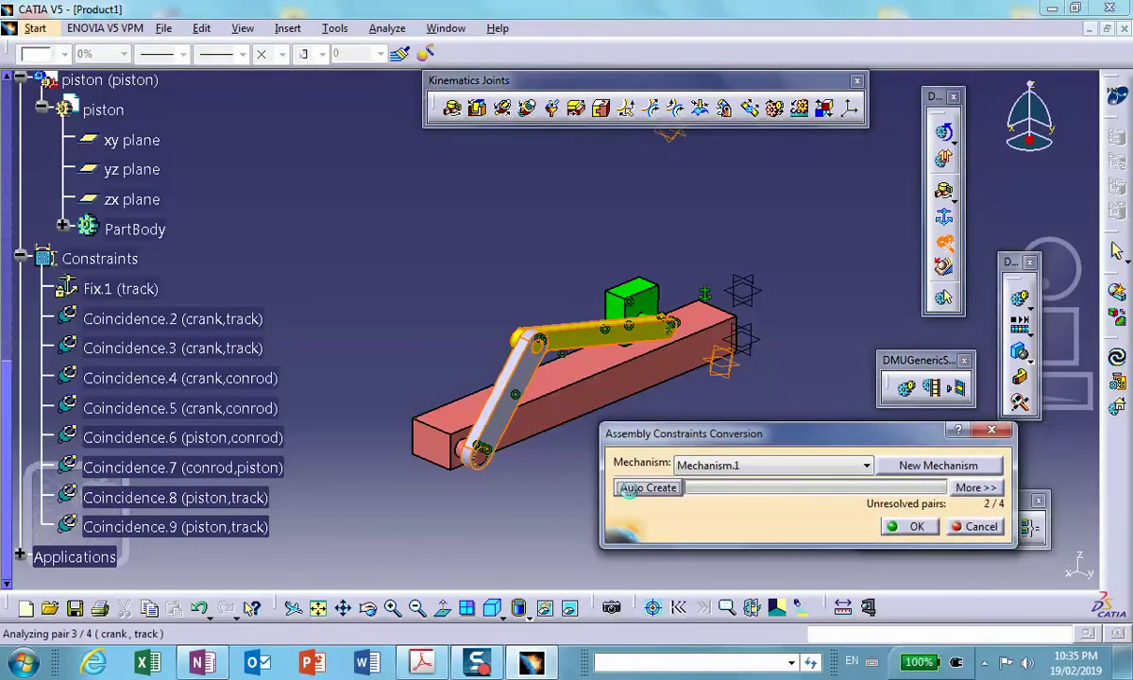
pyautogui.click(909, 527)
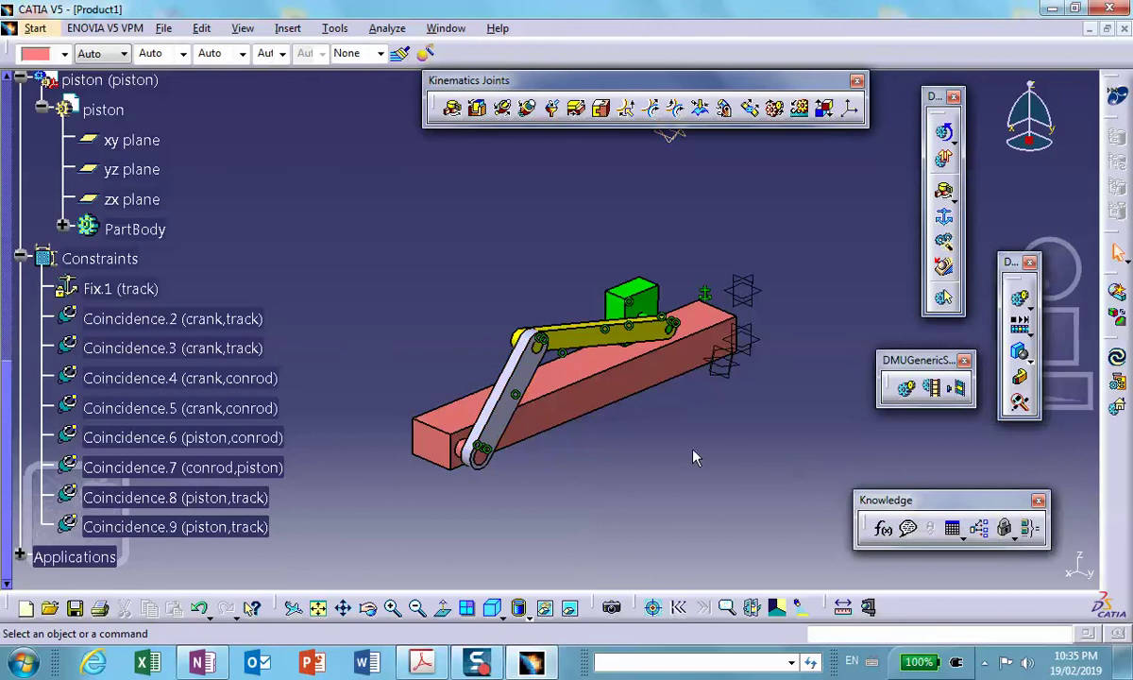
# Step: Examine the joints generated under Mechanism.1 and the matching connections between the crank, conrod, piston and track
pyautogui.moveTo(694, 456); pyautogui.dragTo(765, 388, button='middle')
pyautogui.scroll(-3, 362, 354)
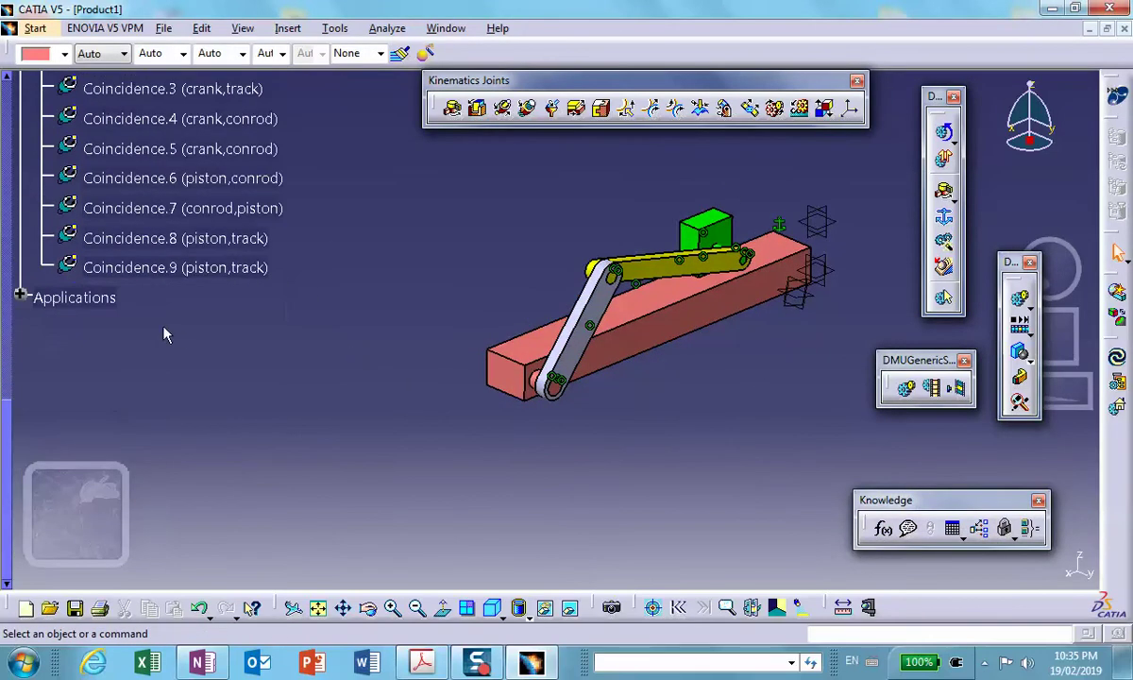
pyautogui.click(57, 298)
pyautogui.click(19, 296)
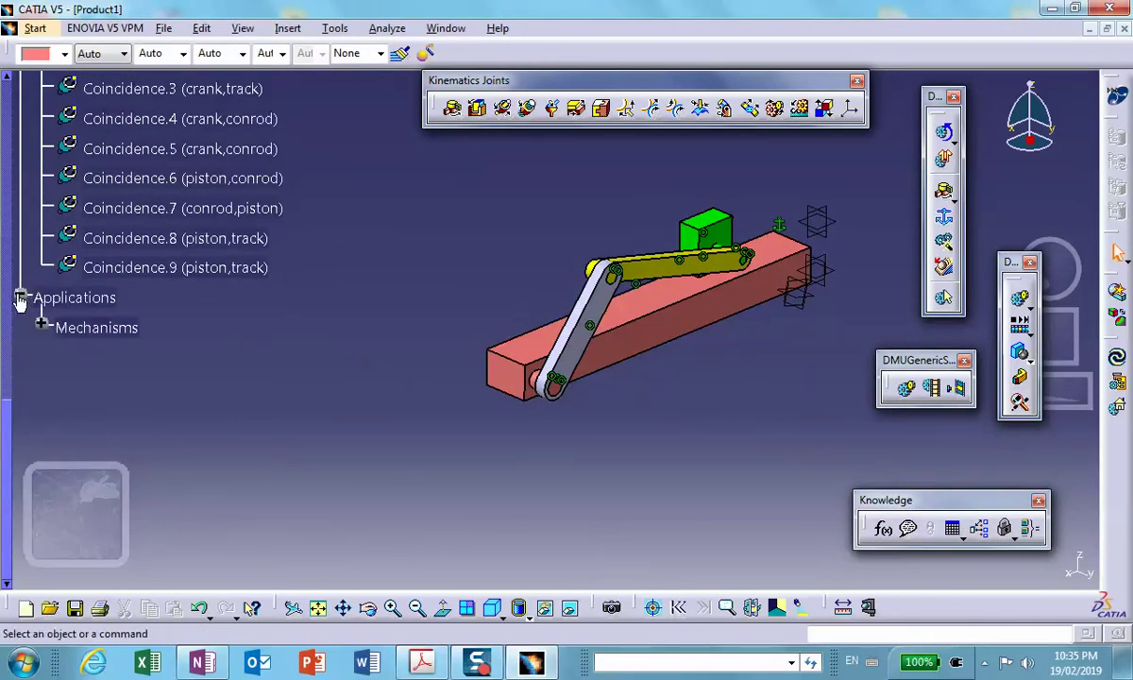
pyautogui.scroll(-2, 281, 322)
pyautogui.click(39, 171)
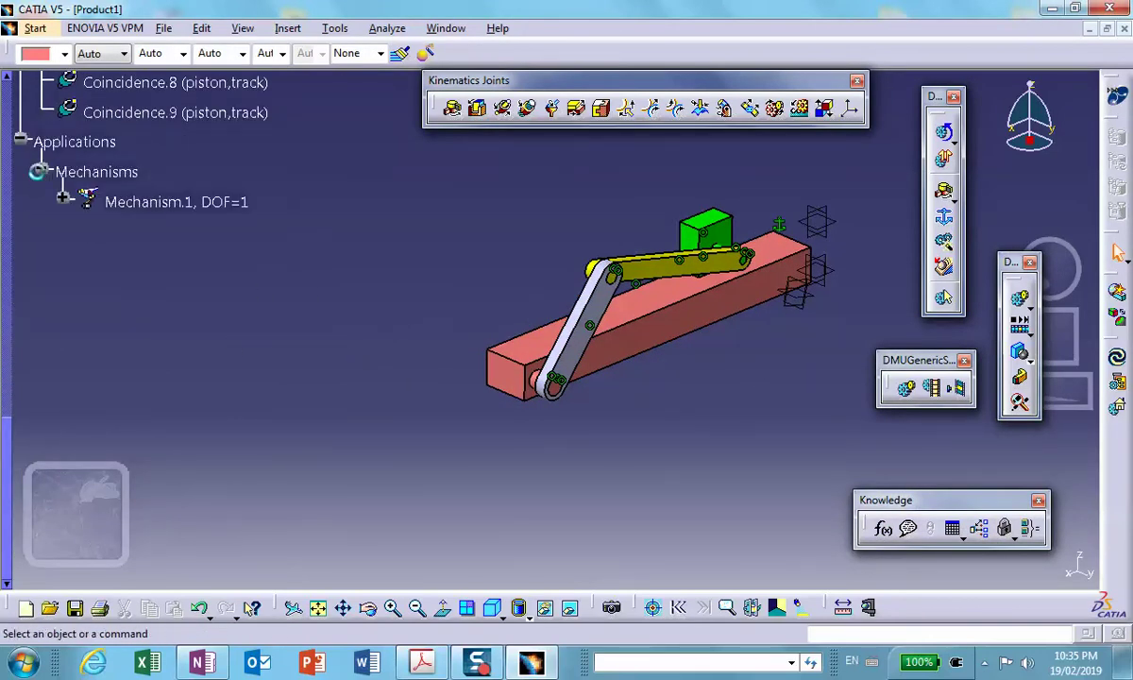
pyautogui.click(63, 200)
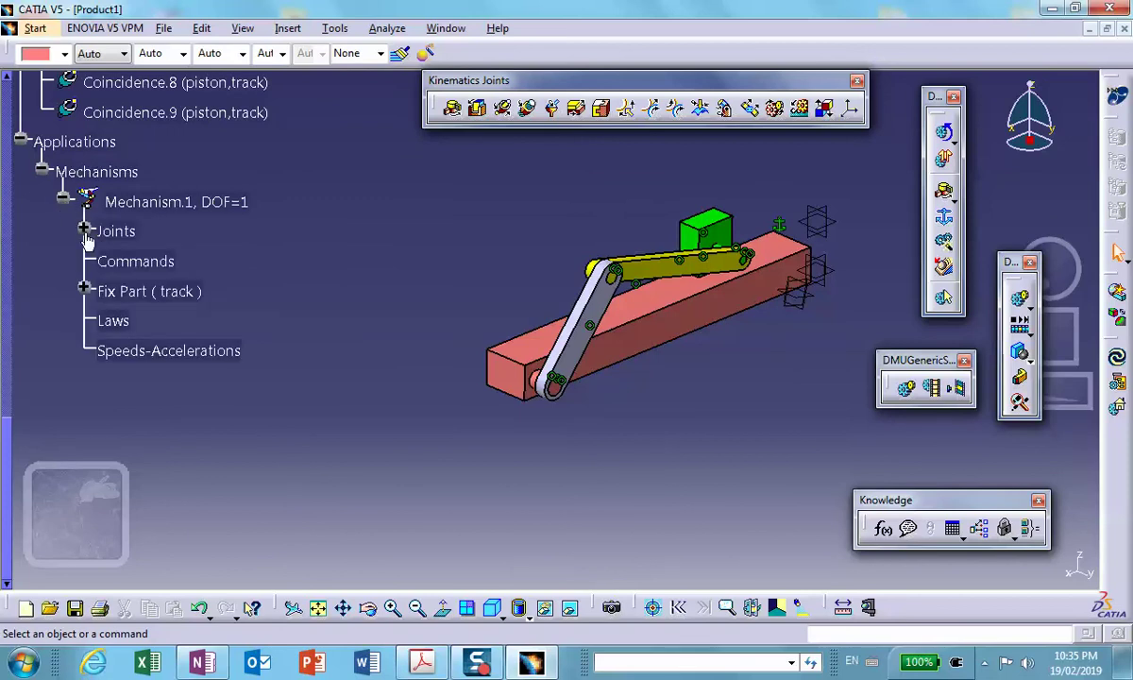
pyautogui.click(84, 231)
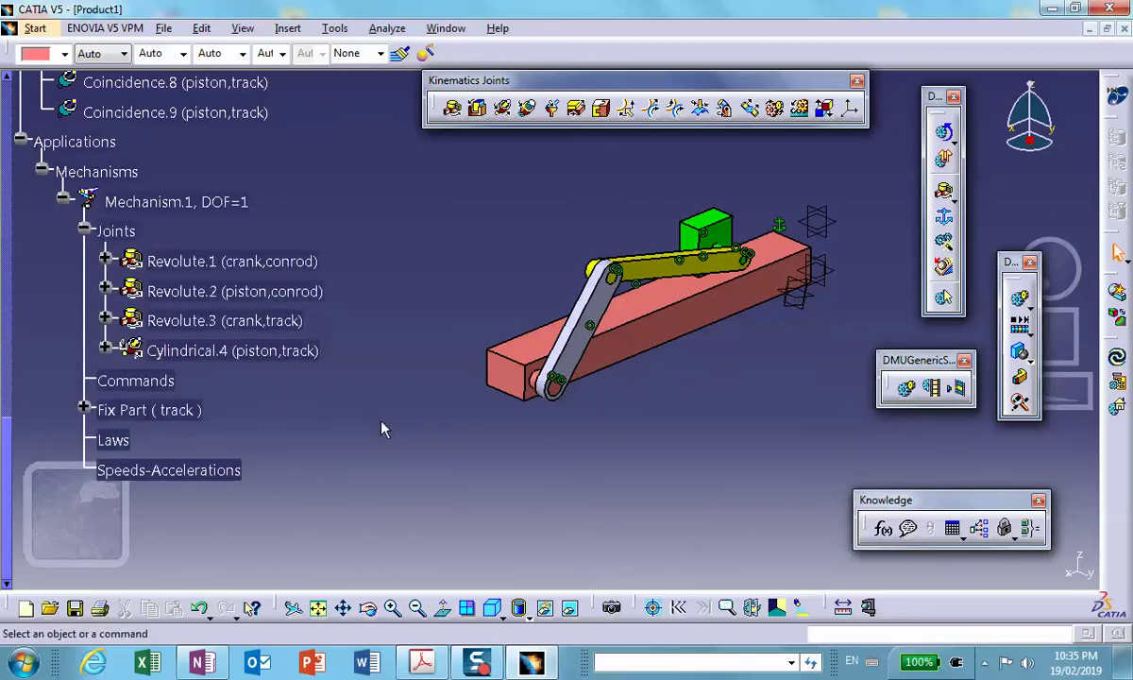
pyautogui.moveTo(369, 431); pyautogui.dragTo(463, 411, button='middle')
pyautogui.moveTo(661, 349); pyautogui.dragTo(774, 295, button='middle')
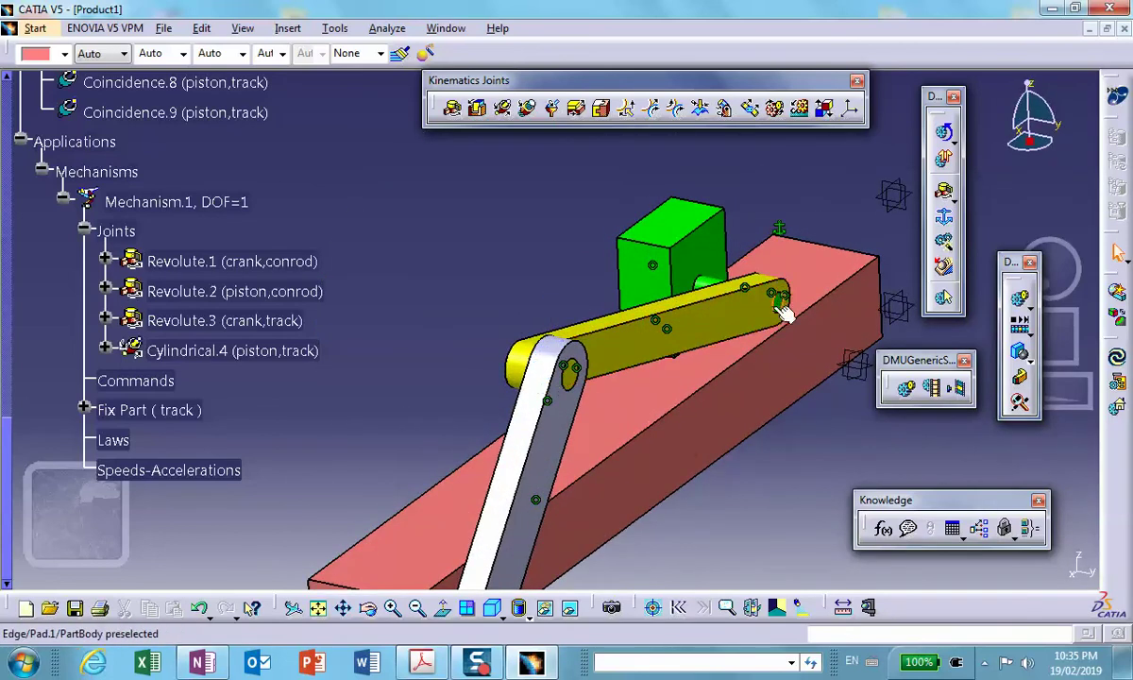
pyautogui.moveTo(597, 435); pyautogui.dragTo(511, 363, button='middle')
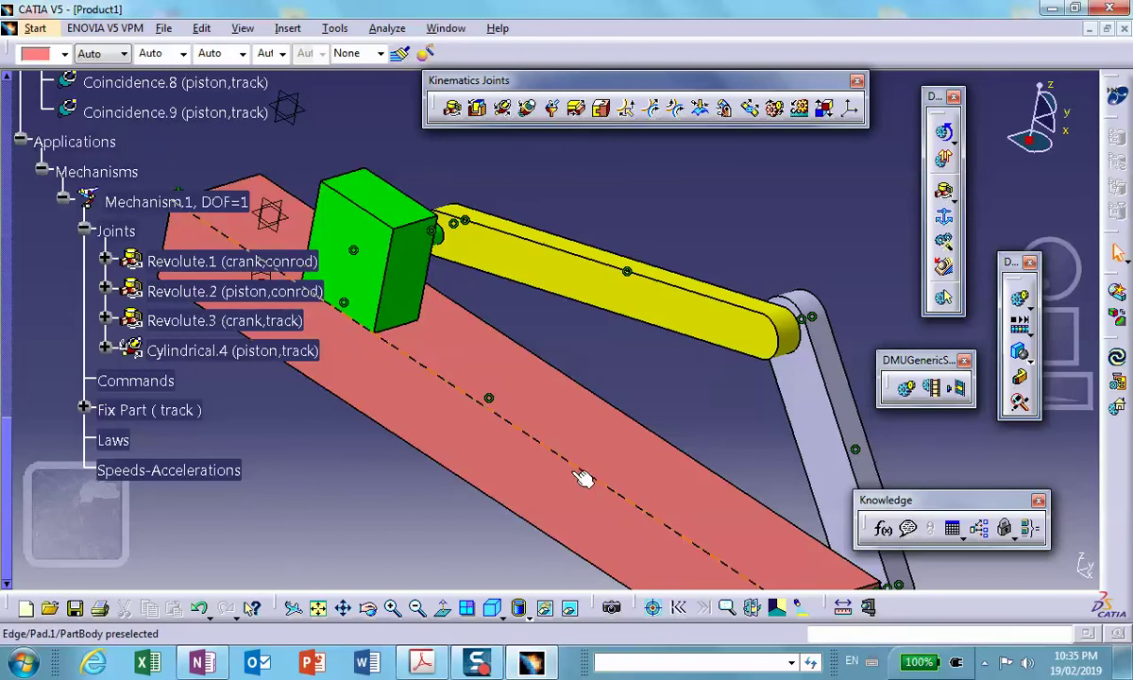
pyautogui.moveTo(619, 438); pyautogui.dragTo(652, 273, button='middle')
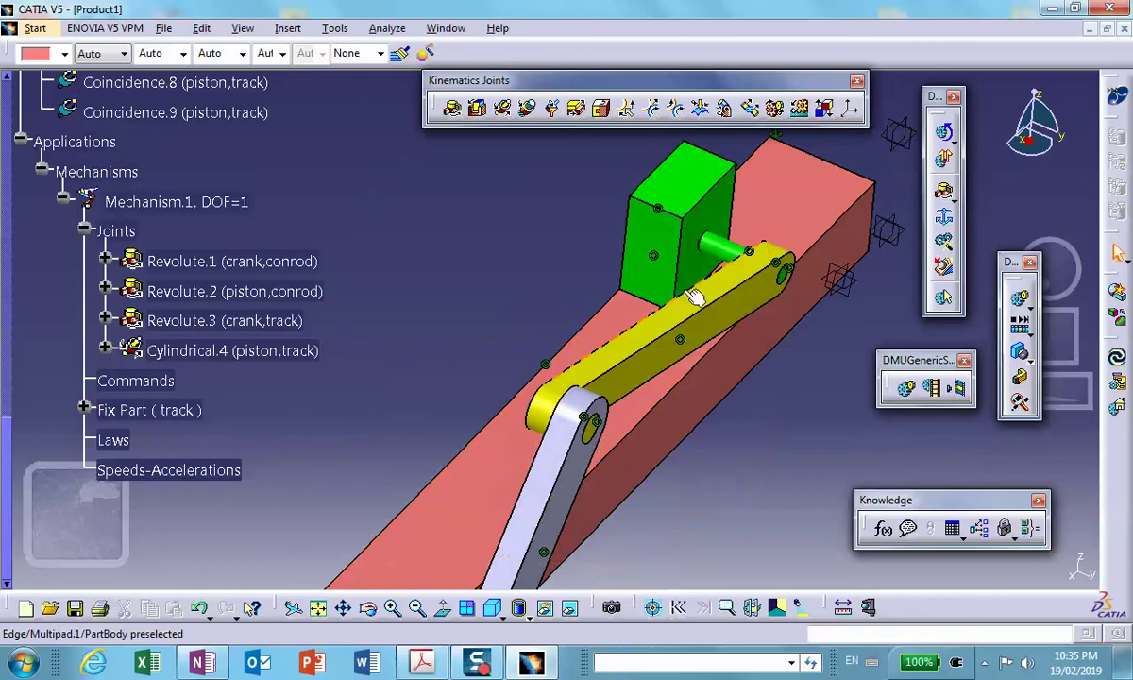
# Step: Delete Mechanism.1 with the Delete all children option turned off
pyautogui.scroll(3, 385, 311)
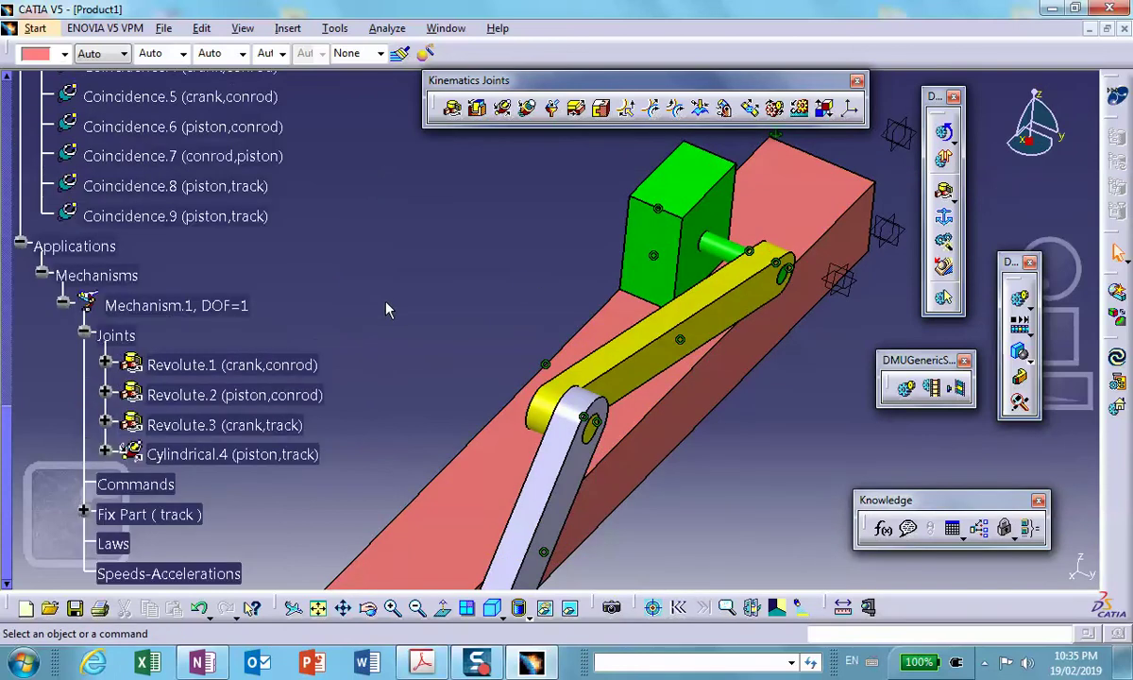
pyautogui.rightClick(217, 312)
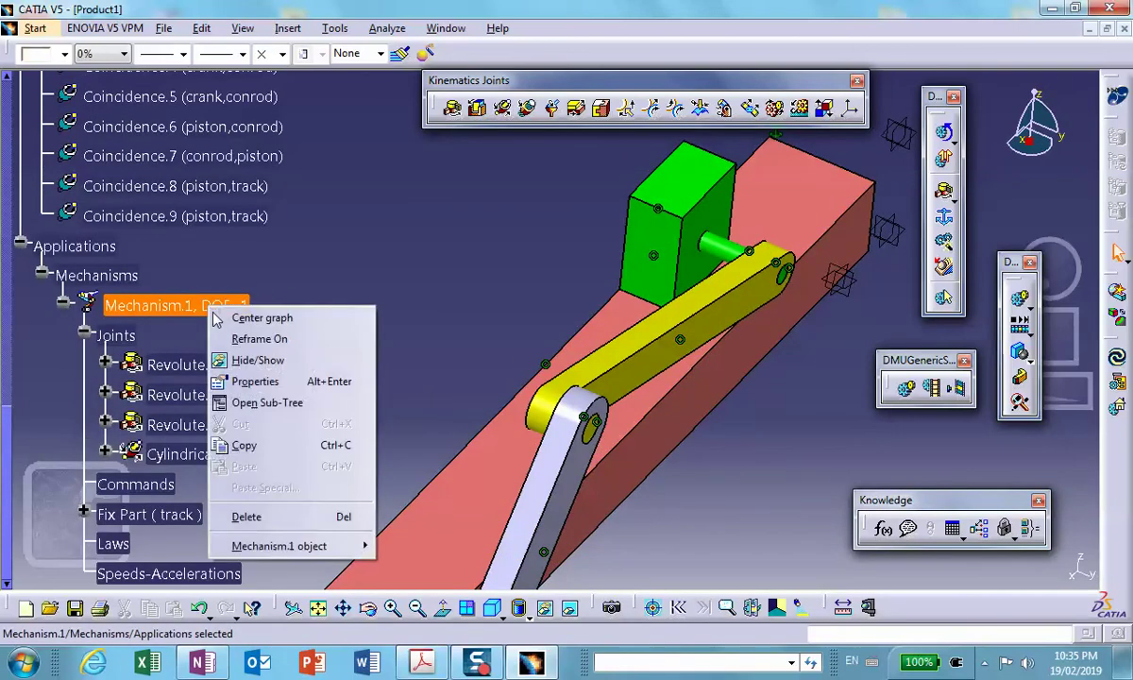
pyautogui.click(244, 516)
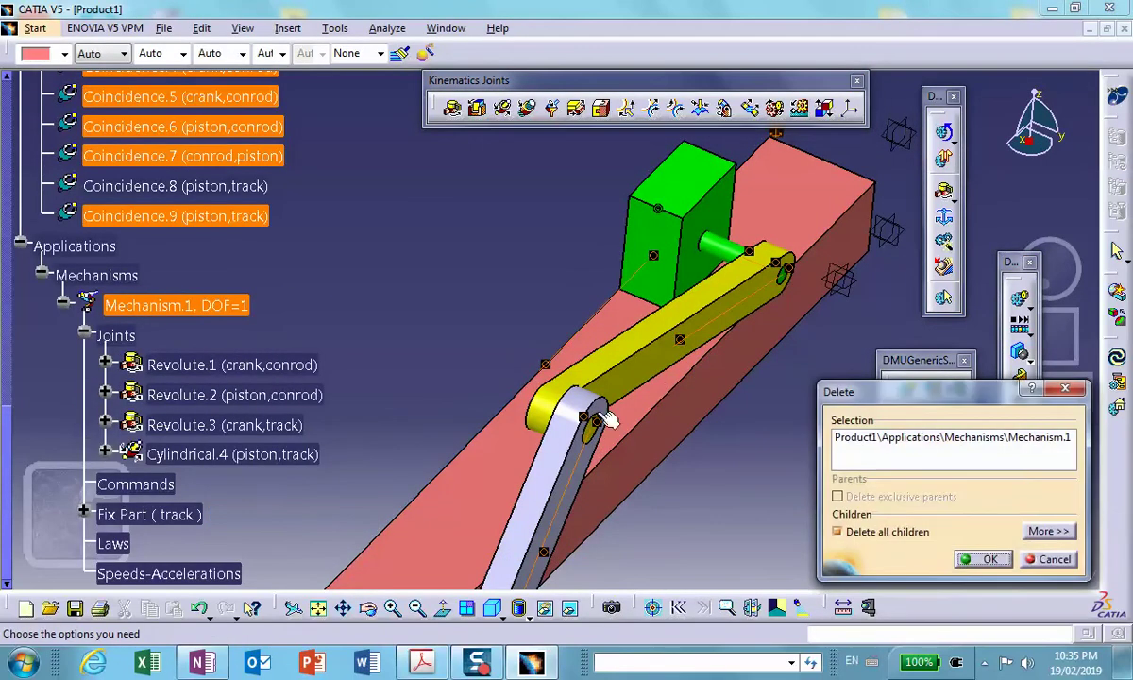
pyautogui.click(837, 531)
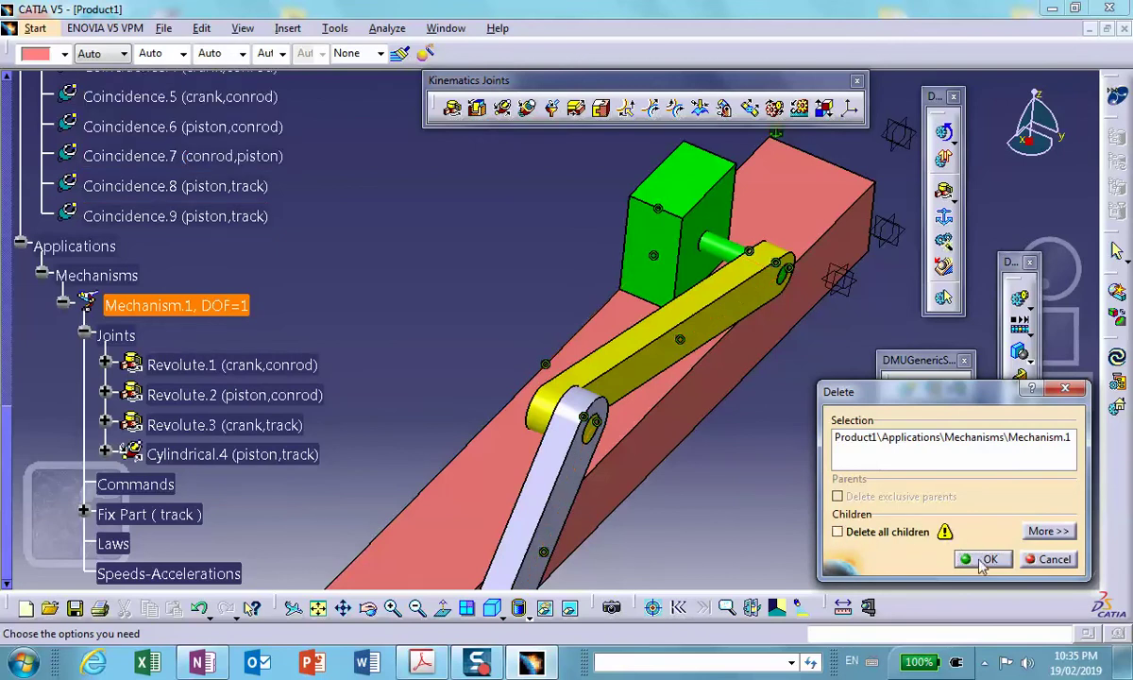
pyautogui.click(983, 559)
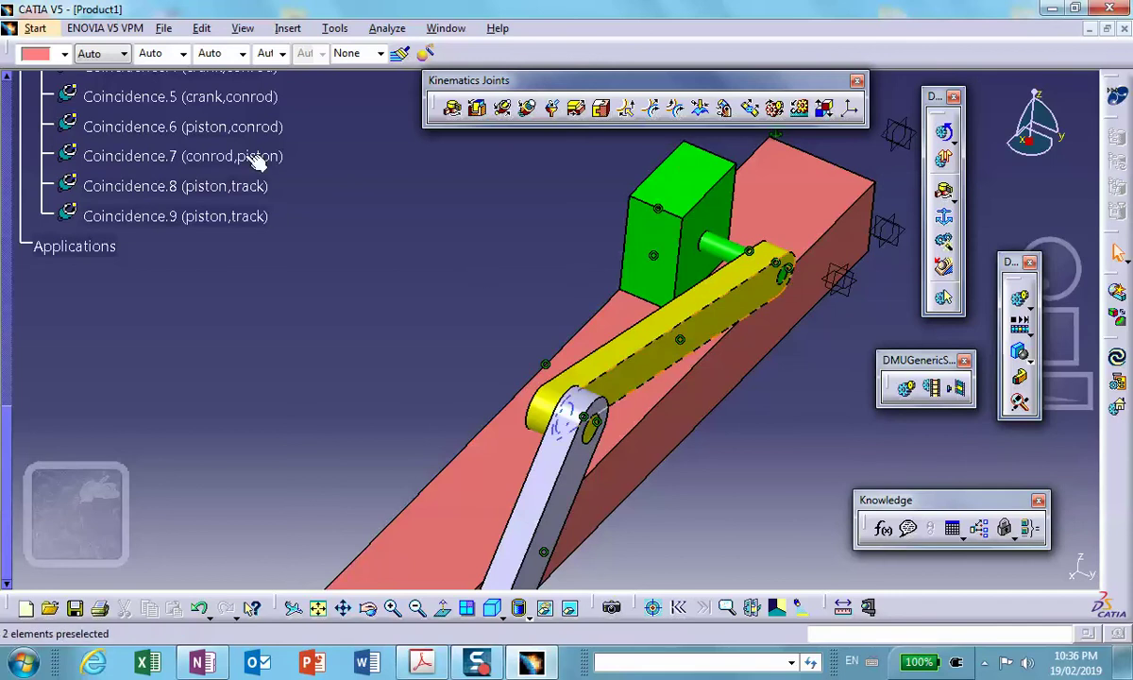
# Step: Delete the Coincidence.7 constraint between the conrod's front face and the end face of the piston's pin
pyautogui.click(226, 163)
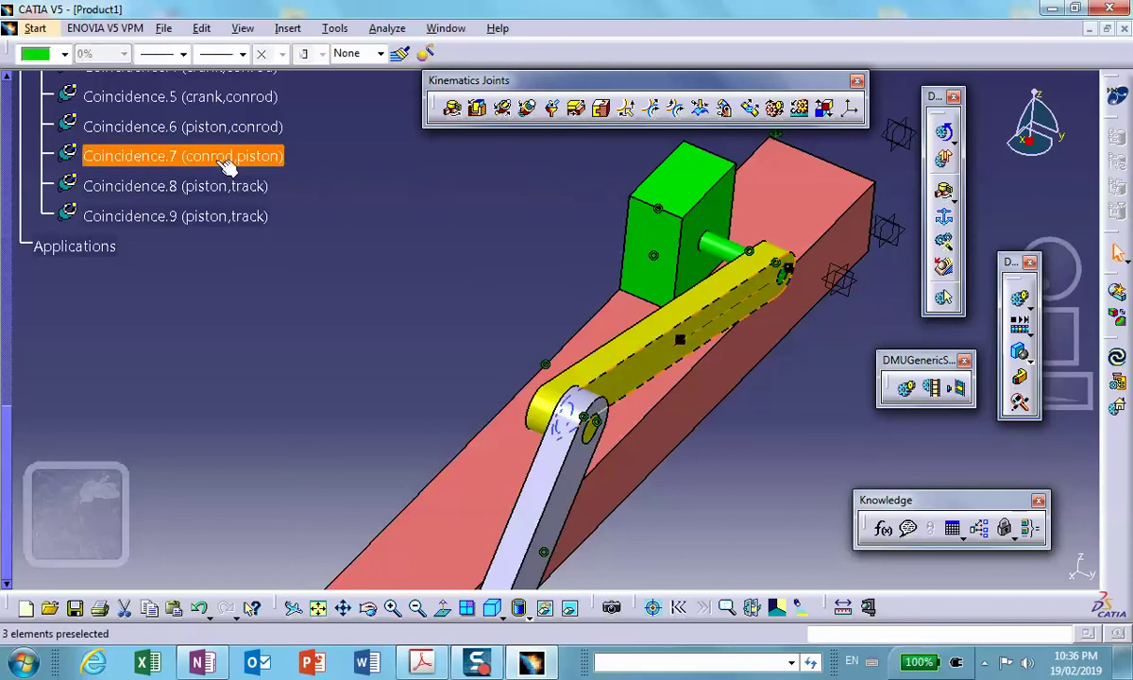
pyautogui.rightClick(226, 163)
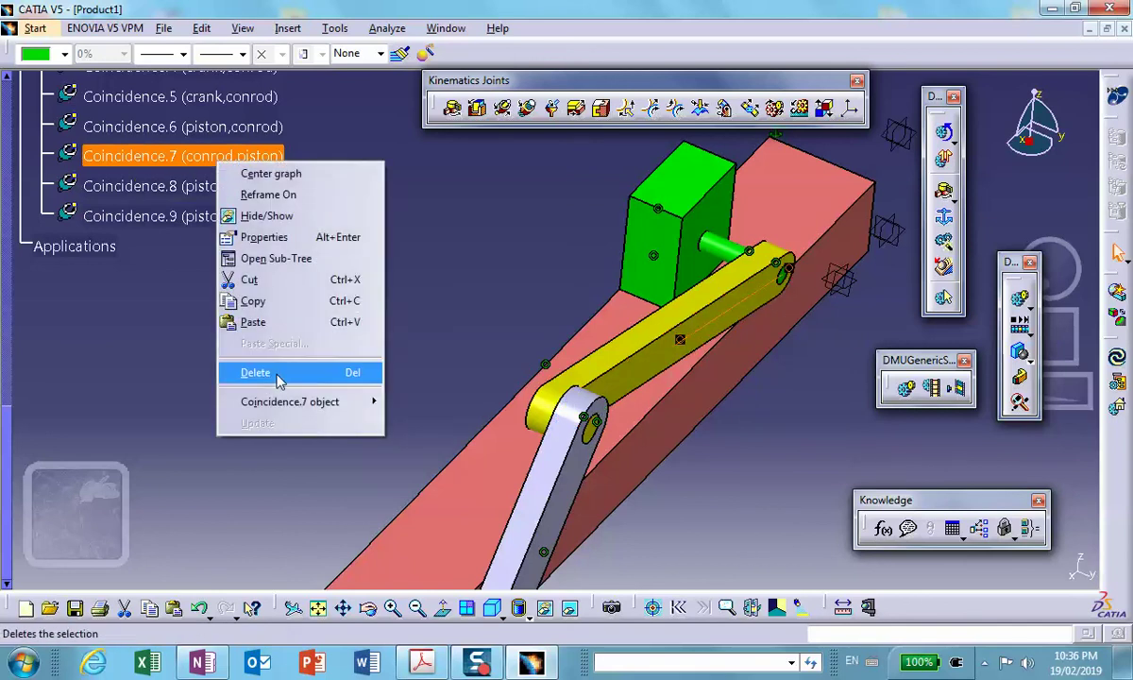
pyautogui.click(253, 352)
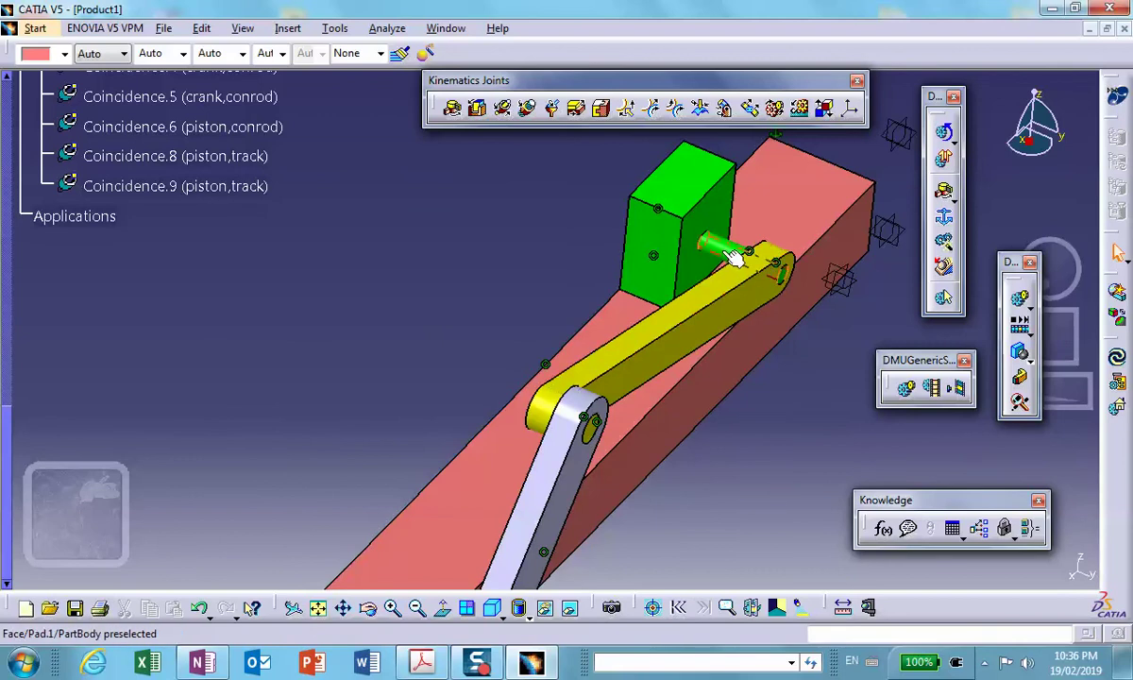
# Step: Examine which piston and track elements the constraints Coincidence.9 and Coincidence.8 join
pyautogui.moveTo(652, 281); pyautogui.dragTo(736, 257, button='middle')
pyautogui.moveTo(652, 352); pyautogui.dragTo(614, 359, button='middle')
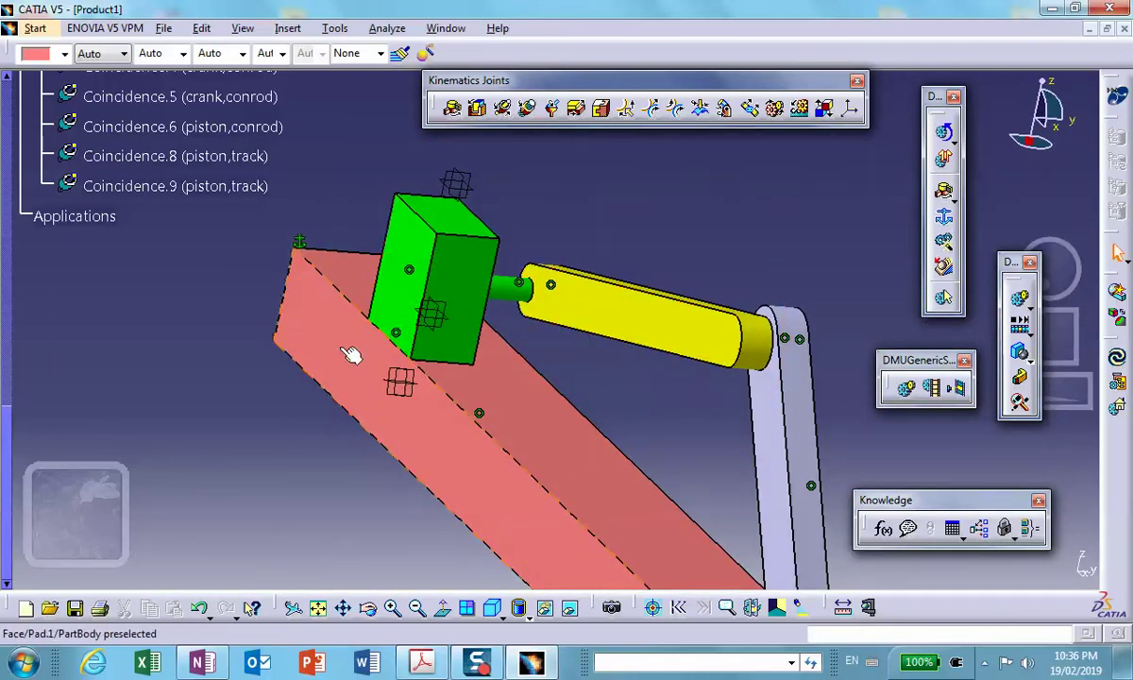
pyautogui.click(210, 189)
pyautogui.click(191, 155)
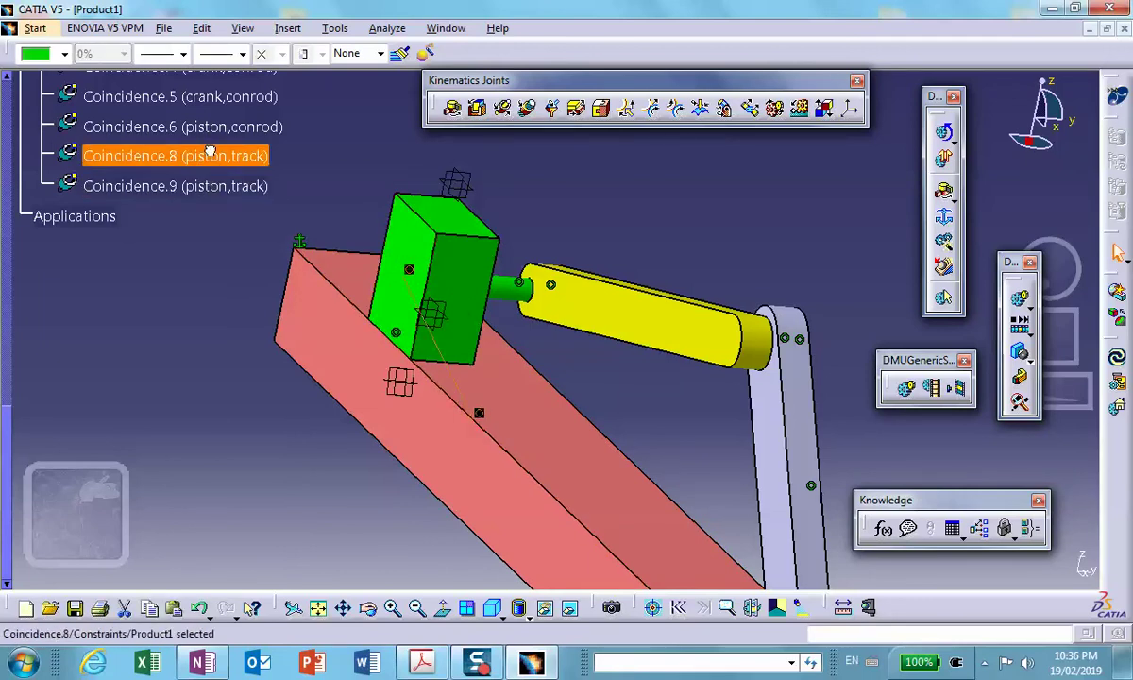
# Step: Convert the assembly constraints into joints automatically in a new mechanism with the default name
pyautogui.moveTo(652, 347); pyautogui.dragTo(696, 223, button='middle')
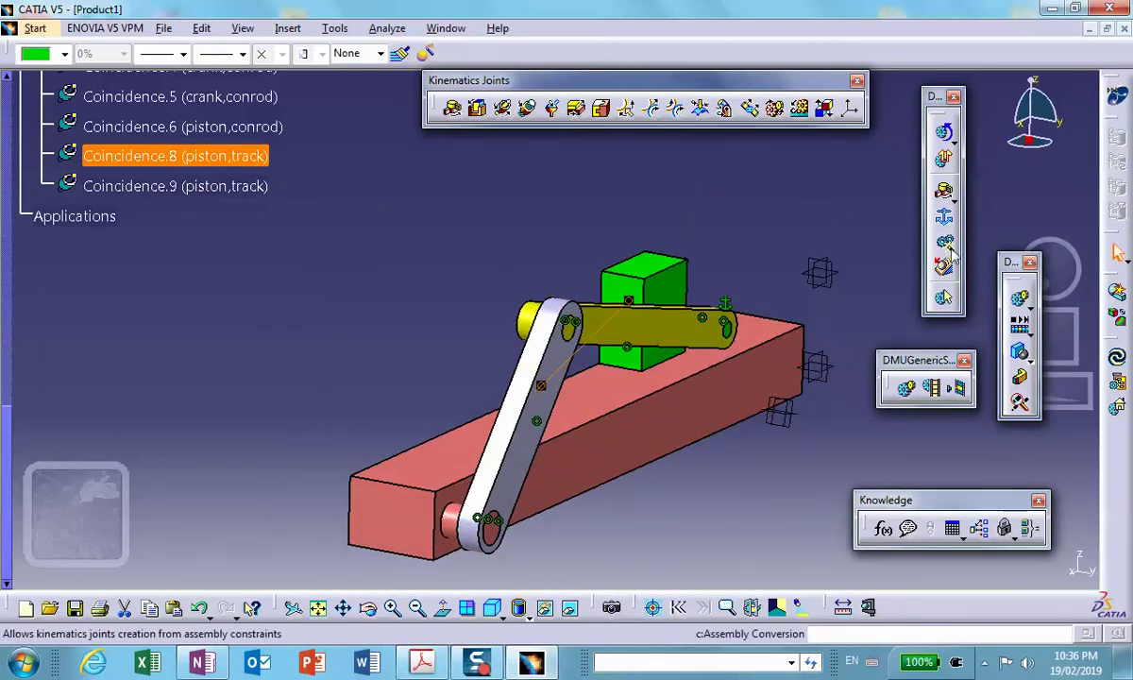
pyautogui.click(1021, 352)
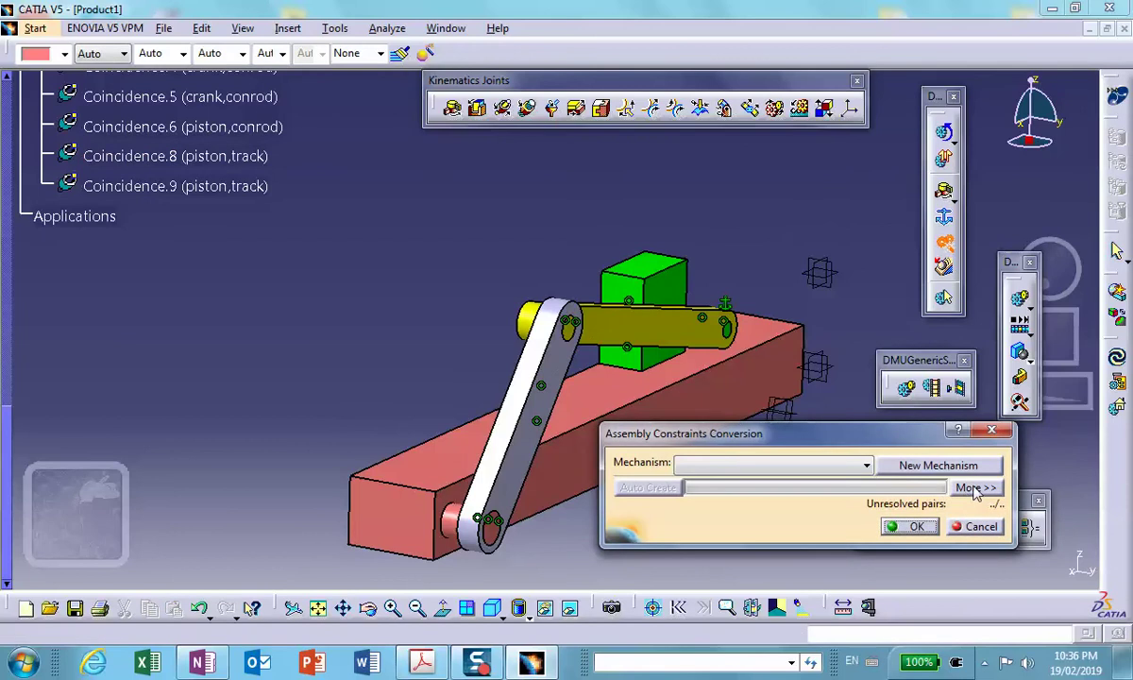
pyautogui.click(938, 466)
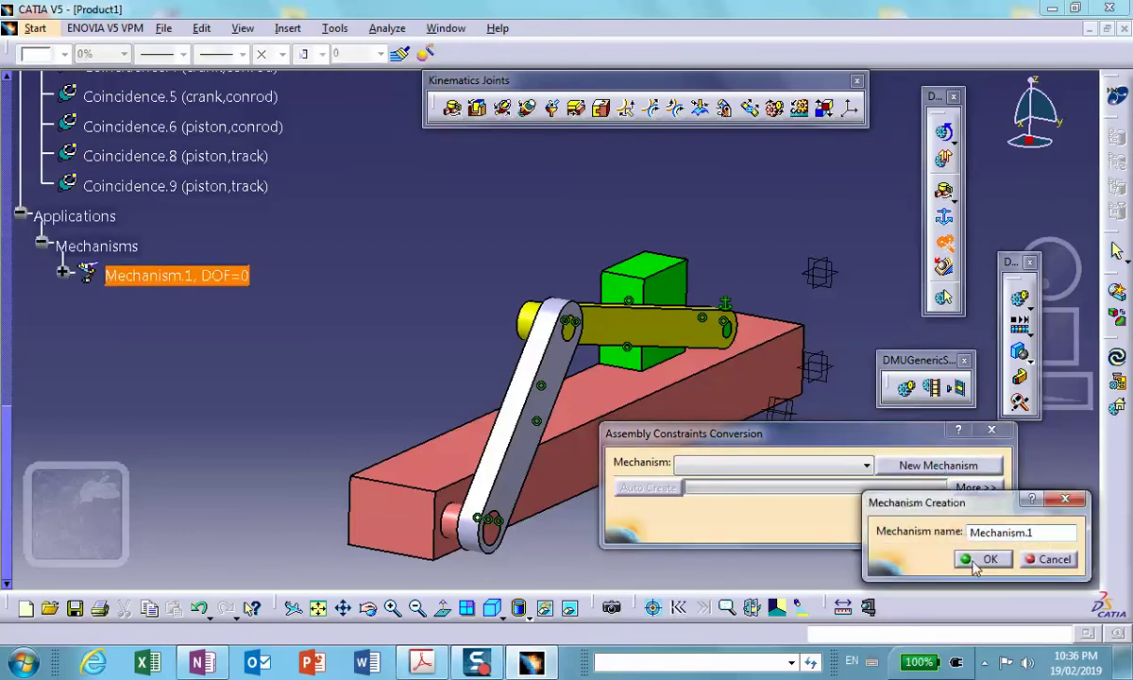
pyautogui.click(973, 559)
pyautogui.click(658, 495)
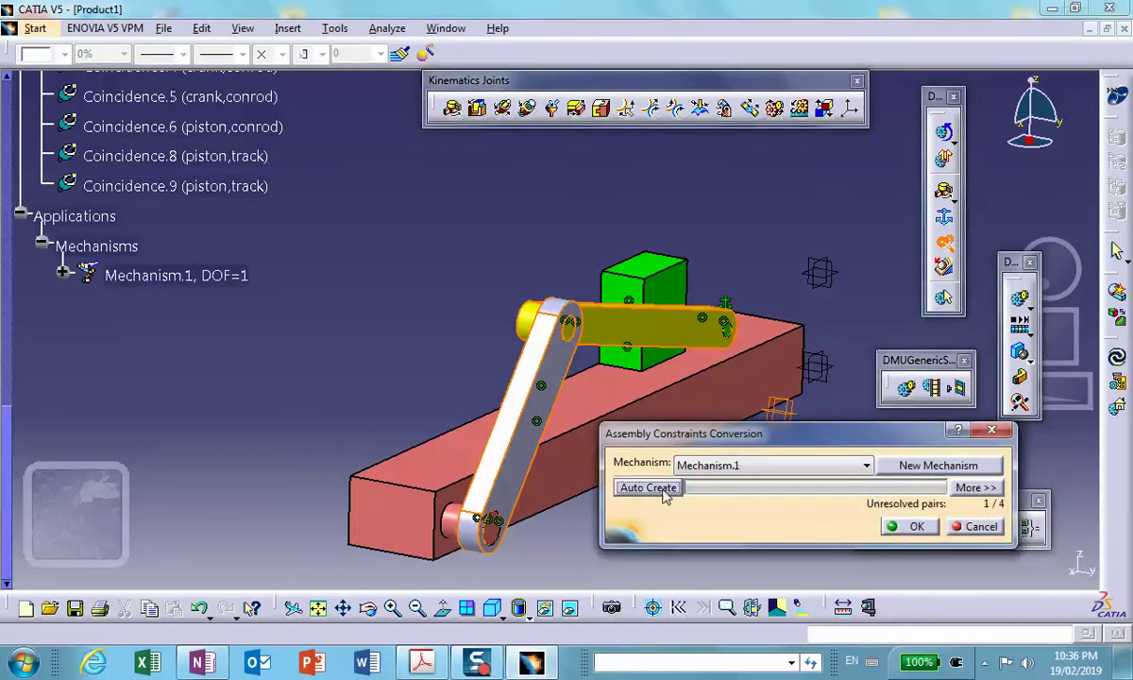
pyautogui.click(910, 527)
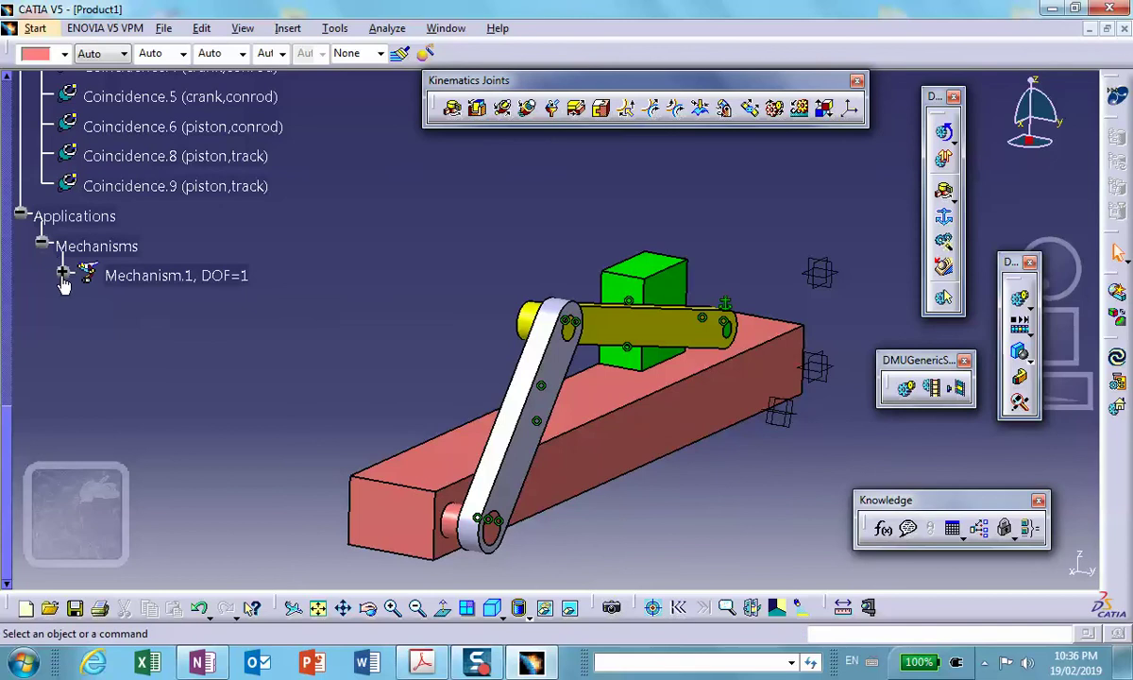
# Step: Delete the cylindrical joint between the piston and track with the Delete all children option turned off
pyautogui.click(64, 273)
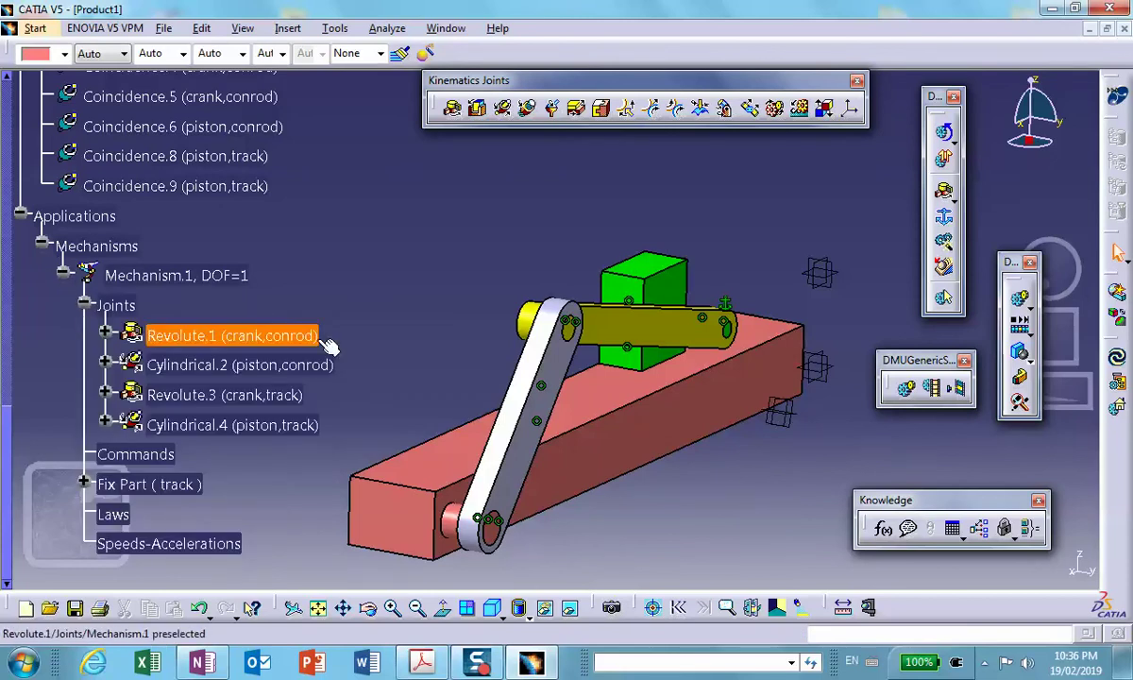
pyautogui.moveTo(310, 281); pyautogui.dragTo(341, 270, button='middle')
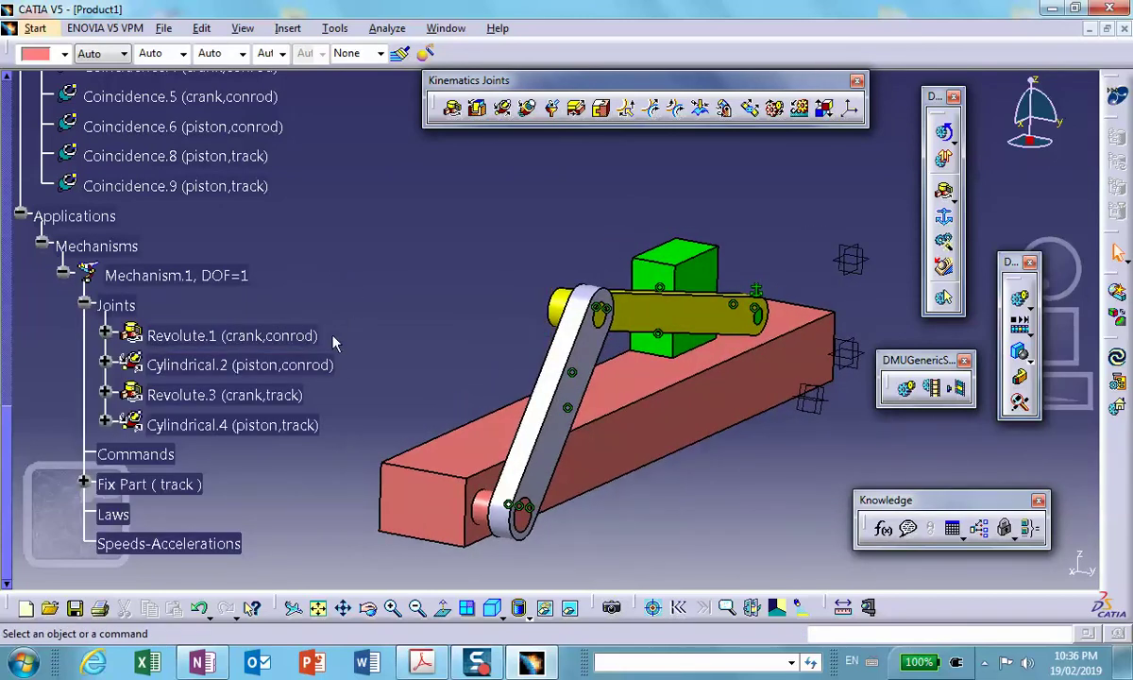
pyautogui.scroll(-3, 330, 347)
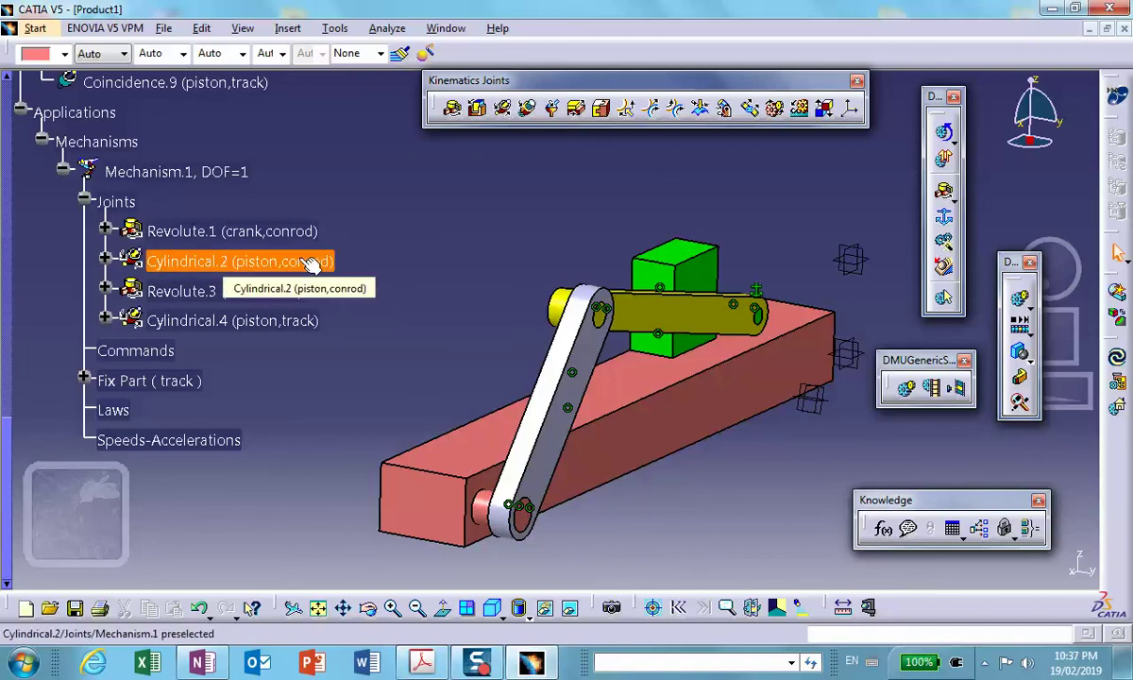
pyautogui.click(283, 321)
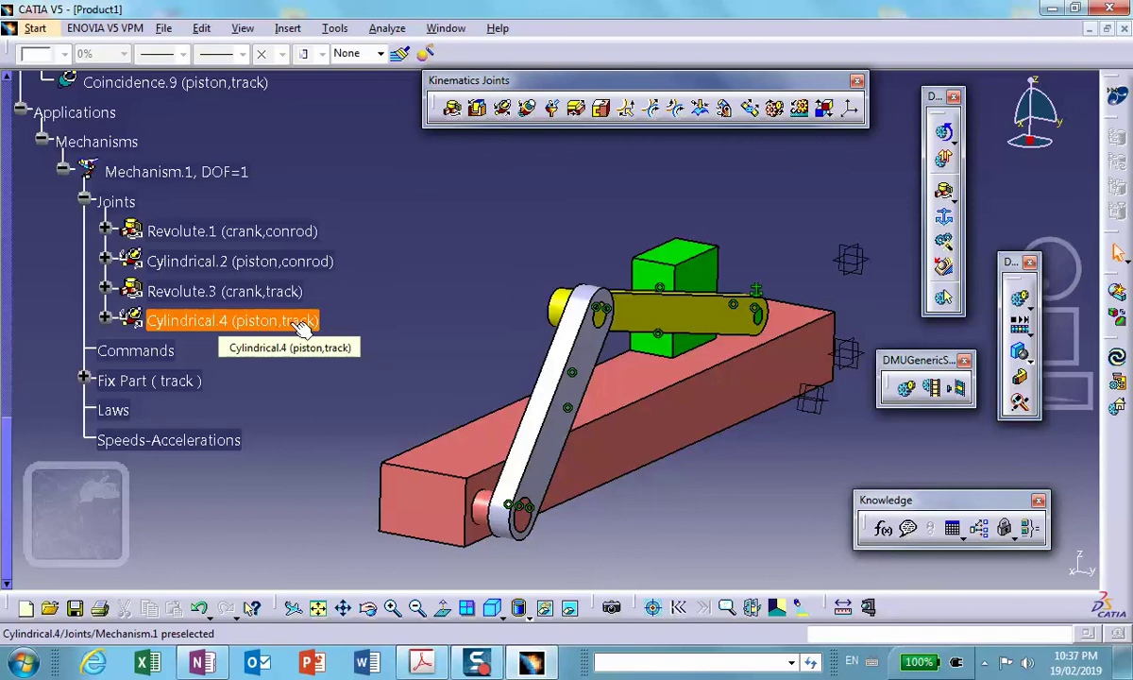
pyautogui.rightClick(294, 323)
pyautogui.click(365, 537)
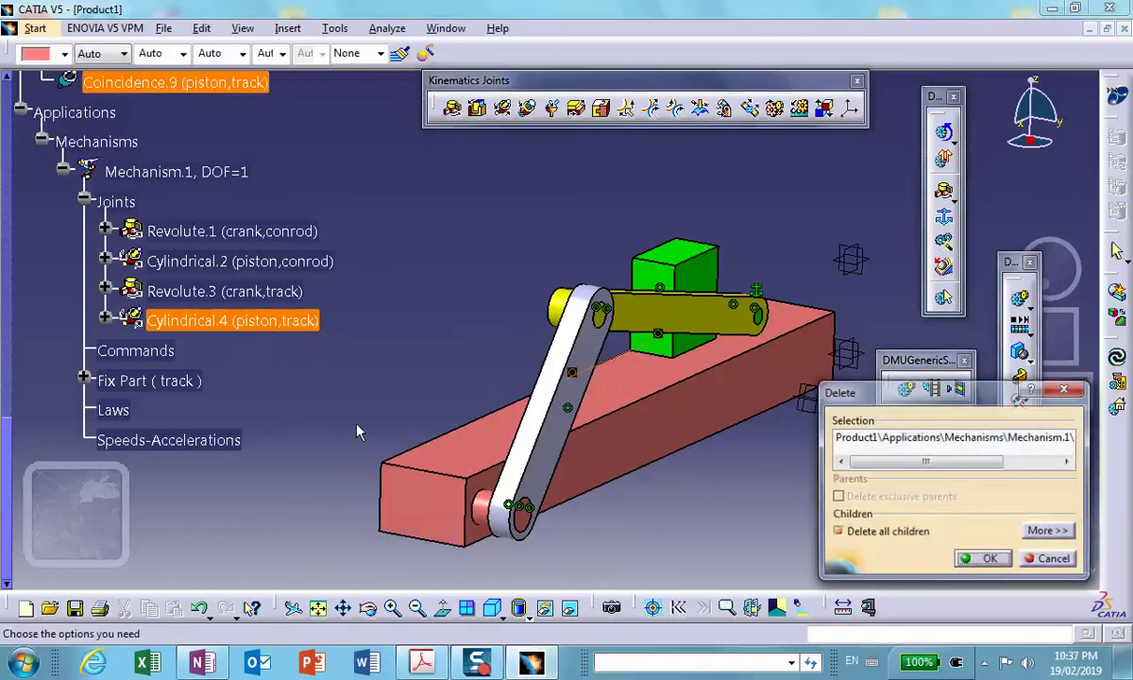
pyautogui.click(104, 318)
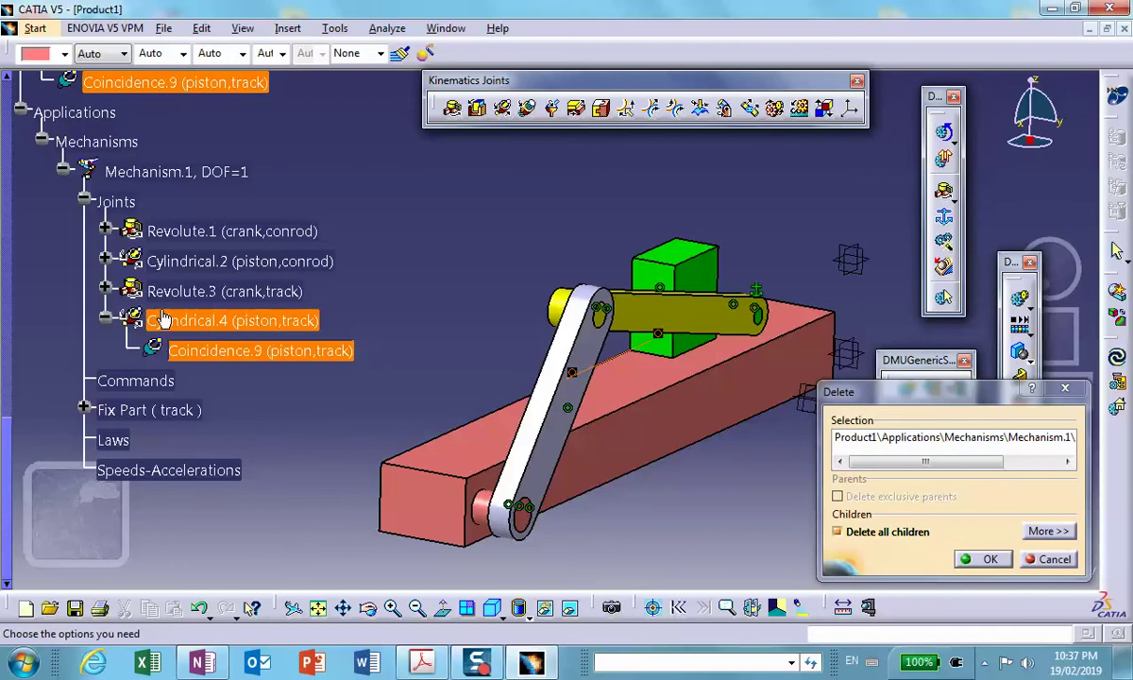
pyautogui.click(837, 533)
pyautogui.click(1000, 560)
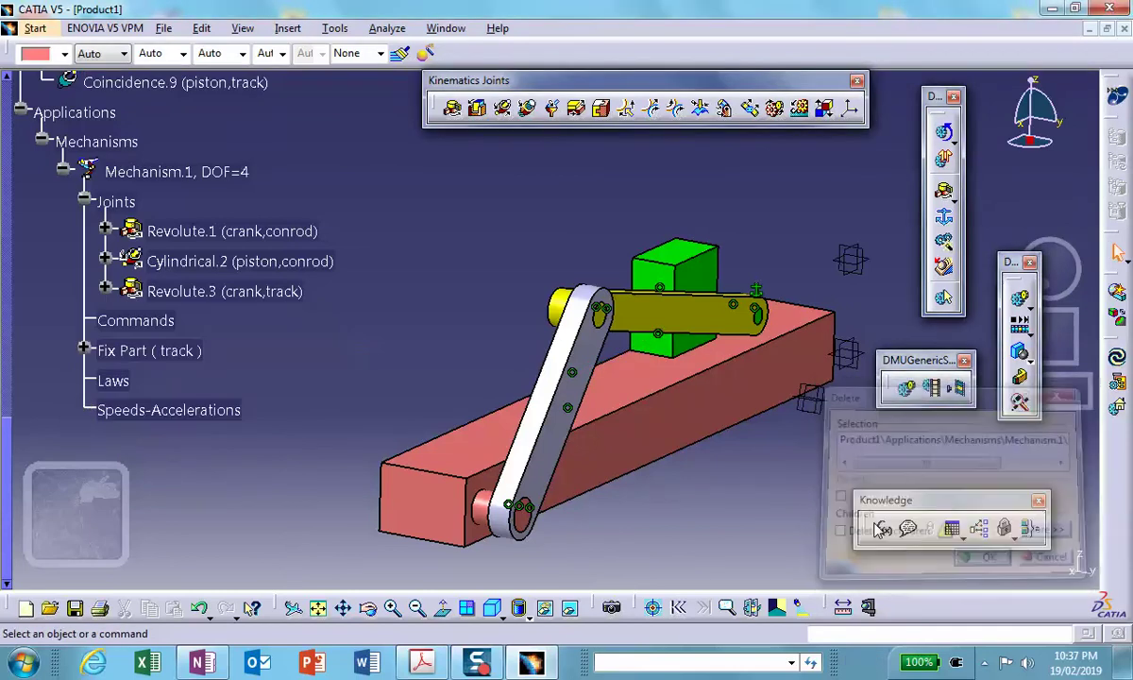
# Step: Create a prismatic joint between the track and piston, using a lengthwise edge and a side face of each part
pyautogui.click(479, 109)
pyautogui.moveTo(418, 316); pyautogui.dragTo(540, 472, button='middle')
pyautogui.click(543, 486)
pyautogui.click(457, 442)
pyautogui.click(498, 503)
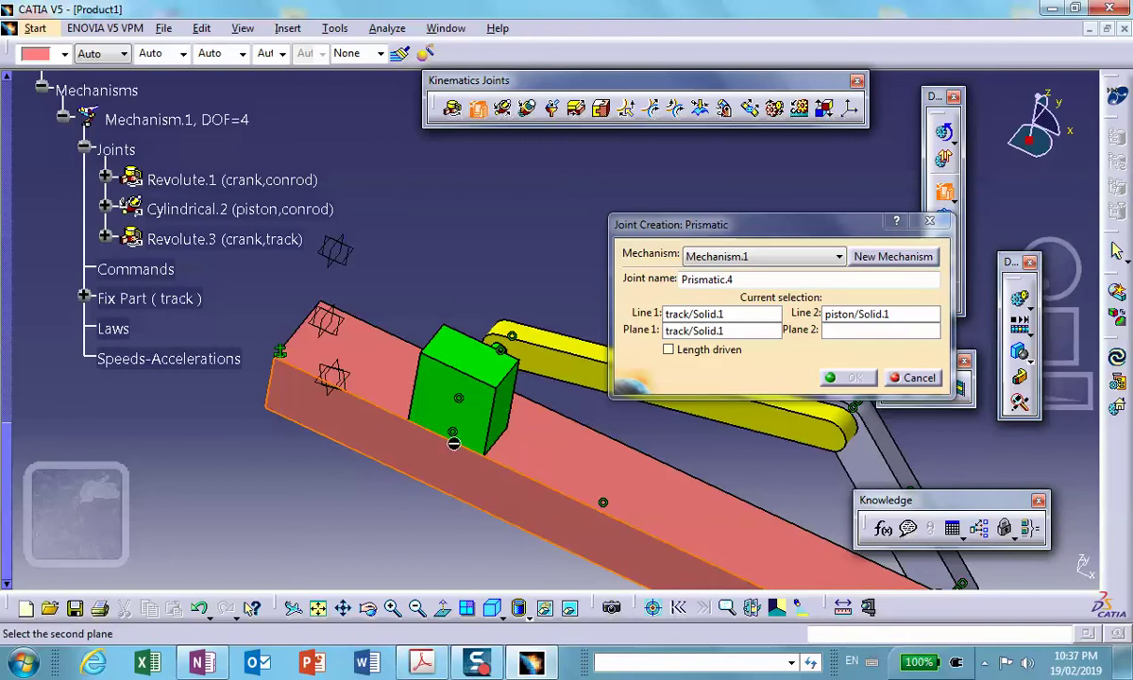
pyautogui.click(414, 367)
pyautogui.click(847, 379)
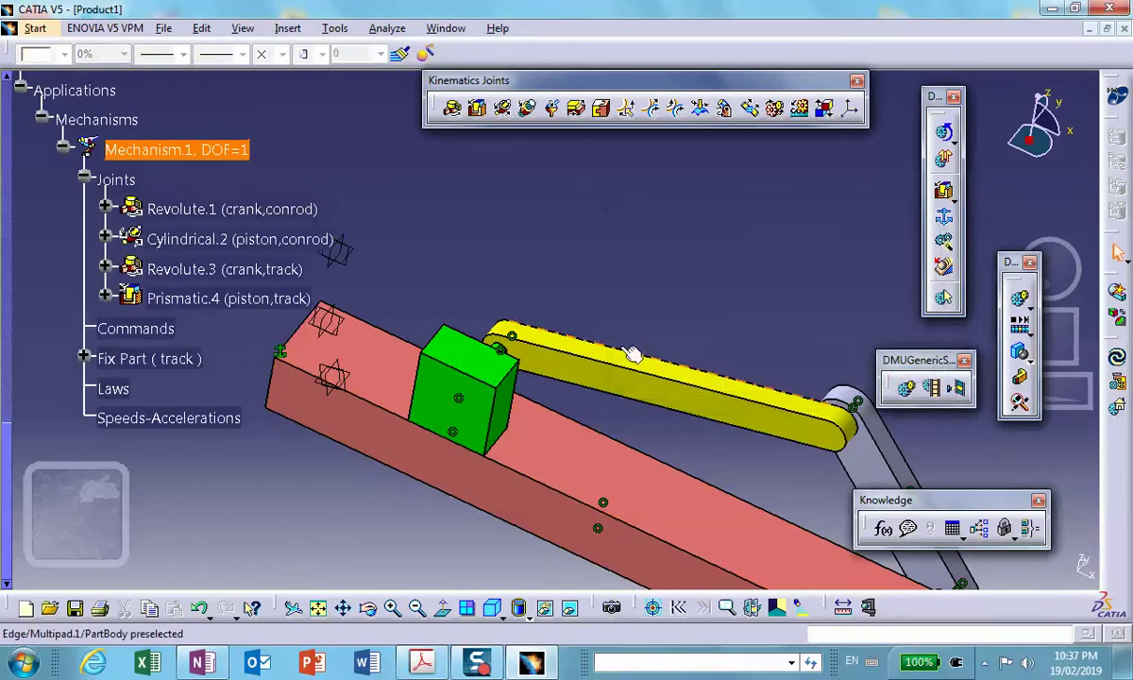
# Step: Make the crank-track revolute joint angle driven with a lower limit of 0 degrees
pyautogui.moveTo(506, 405); pyautogui.dragTo(440, 361, button='middle')
pyautogui.moveTo(442, 364); pyautogui.dragTo(417, 374, button='middle')
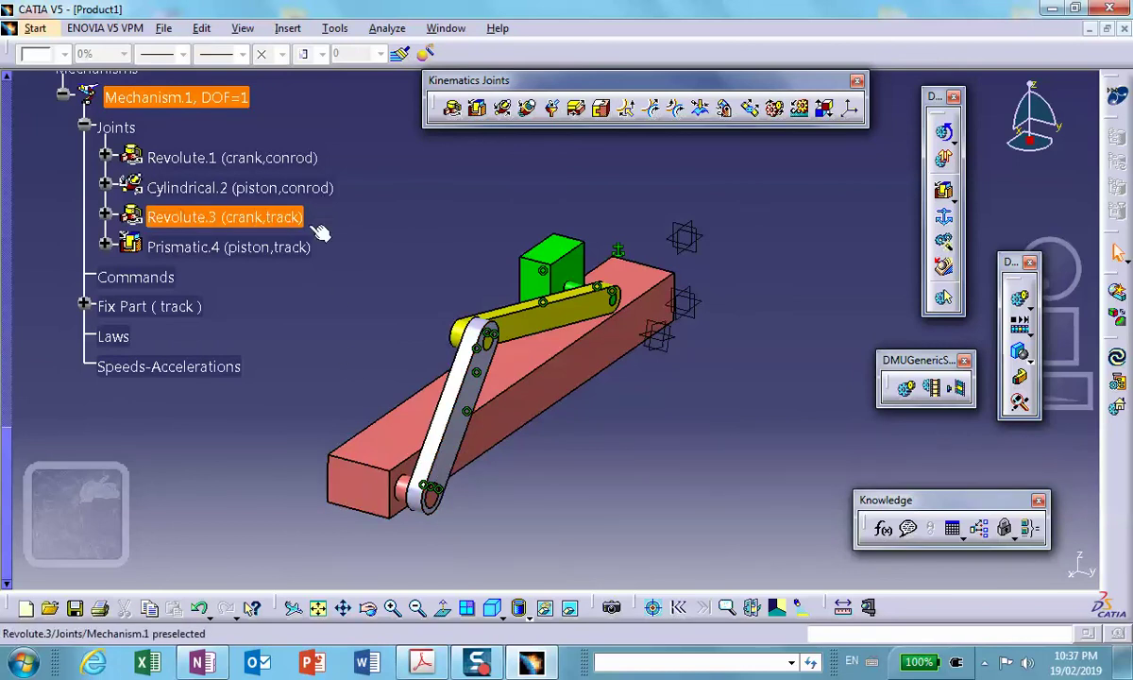
pyautogui.doubleClick(265, 219)
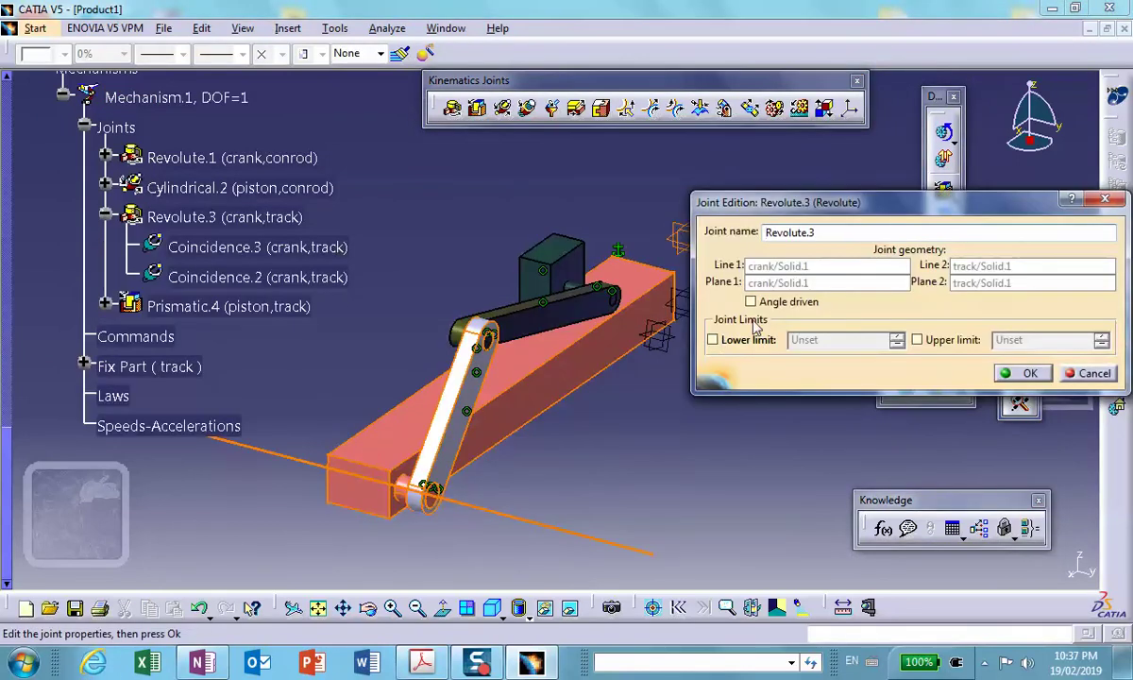
pyautogui.click(752, 301)
pyautogui.doubleClick(853, 342)
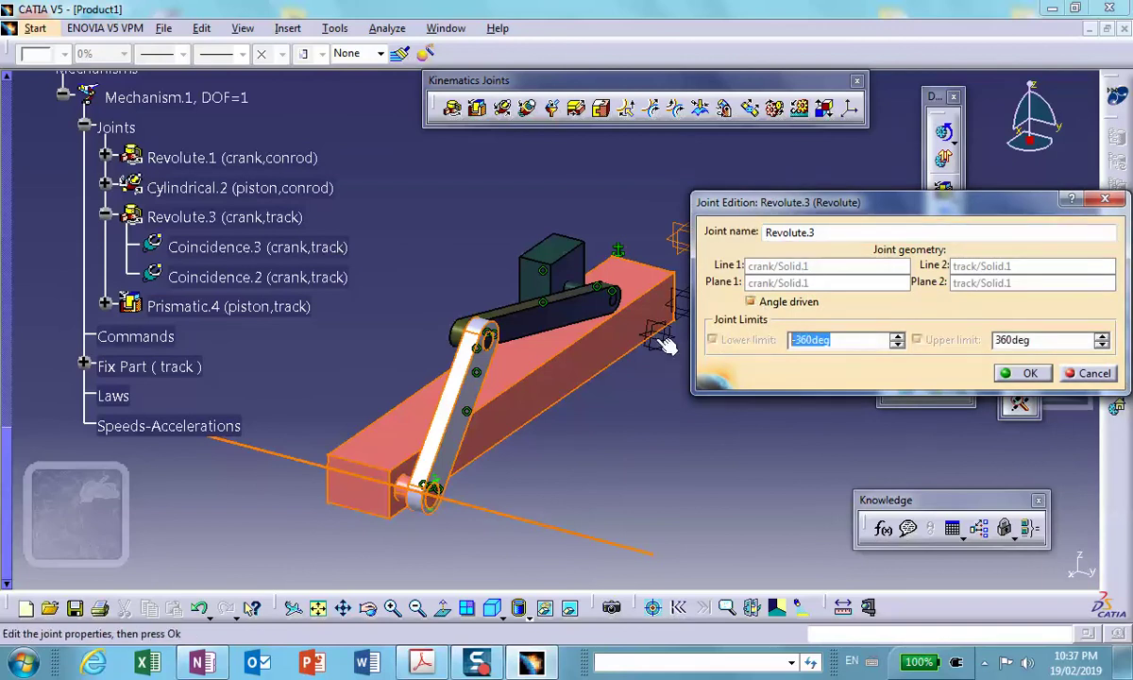
pyautogui.write('0')
pyautogui.click(1027, 374)
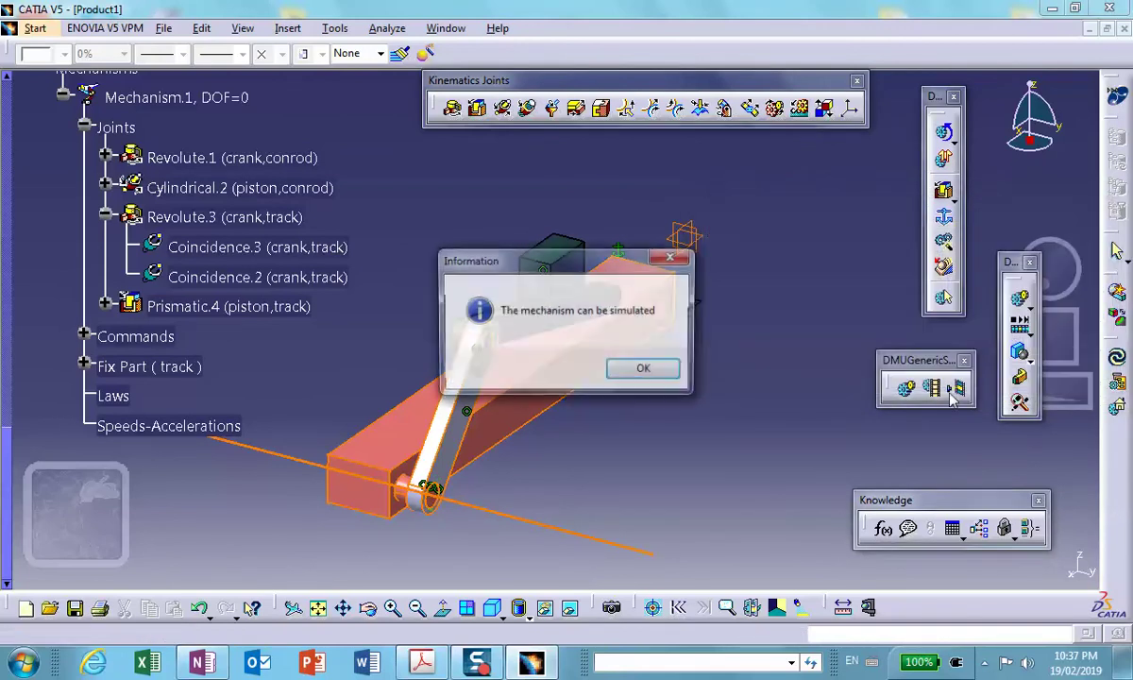
pyautogui.click(632, 369)
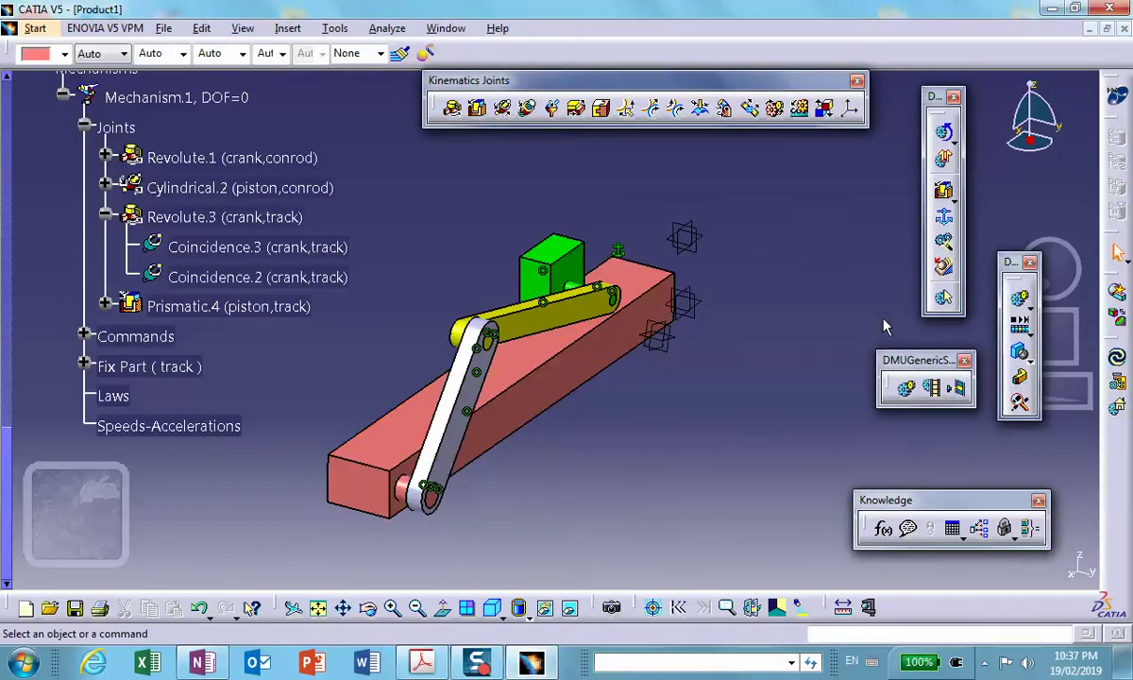
# Step: Create a simulation of Mechanism.1 and insert a position with the crank command at 360 degrees
pyautogui.click(1020, 299)
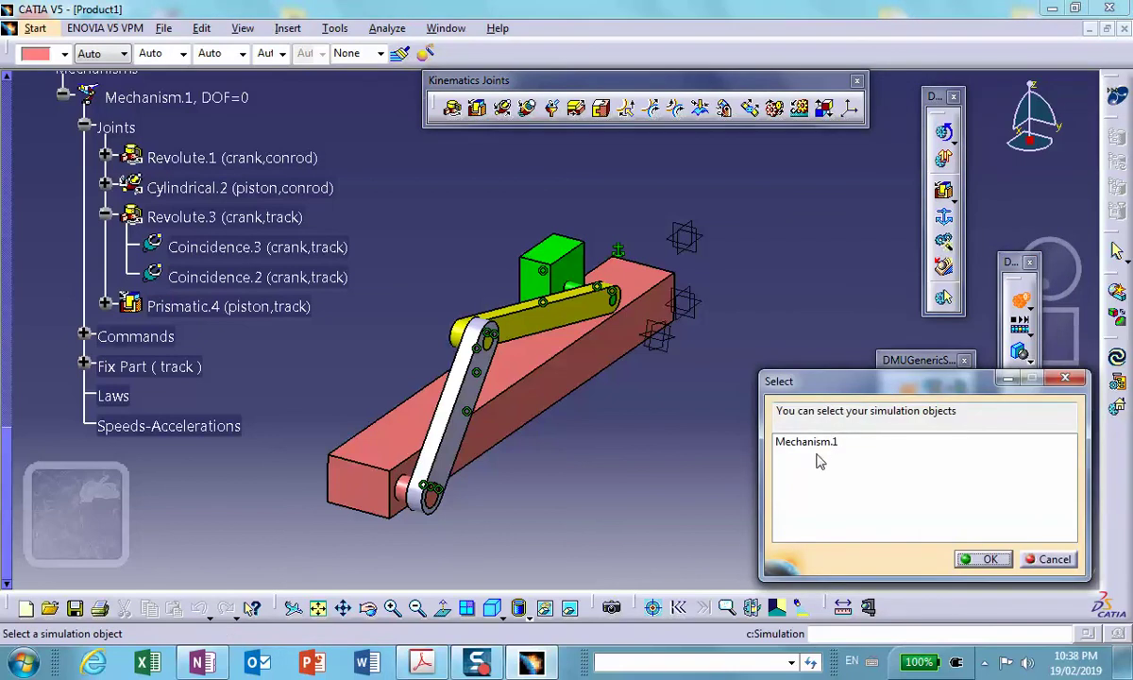
pyautogui.click(818, 443)
pyautogui.click(982, 559)
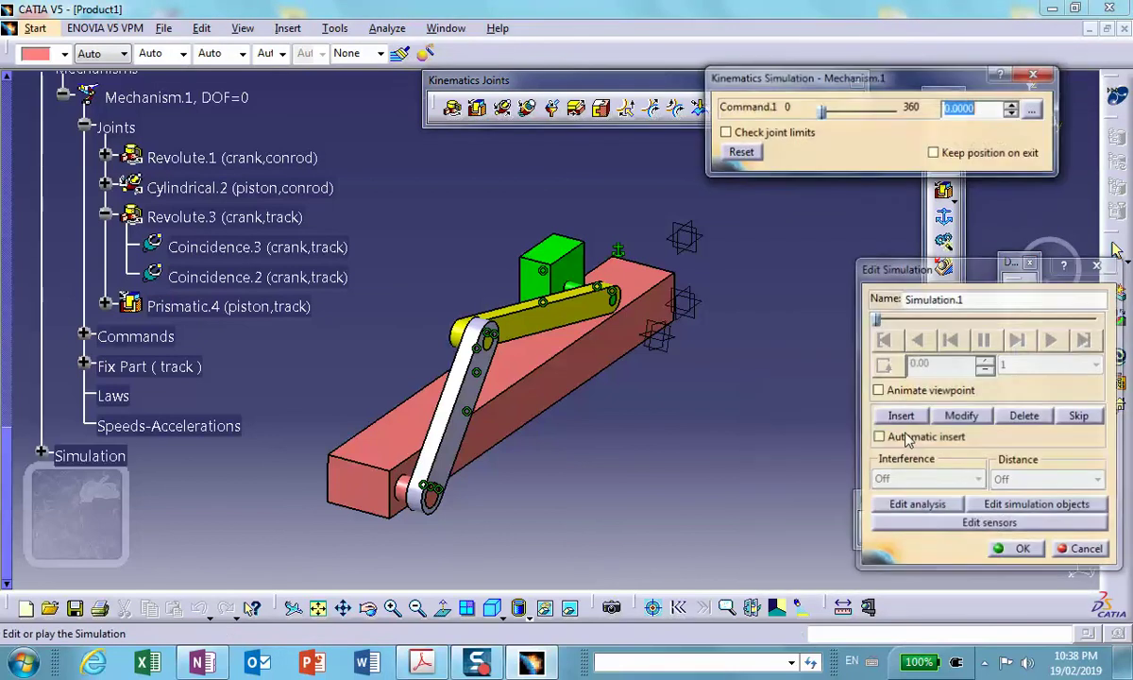
pyautogui.moveTo(823, 111); pyautogui.dragTo(900, 111)
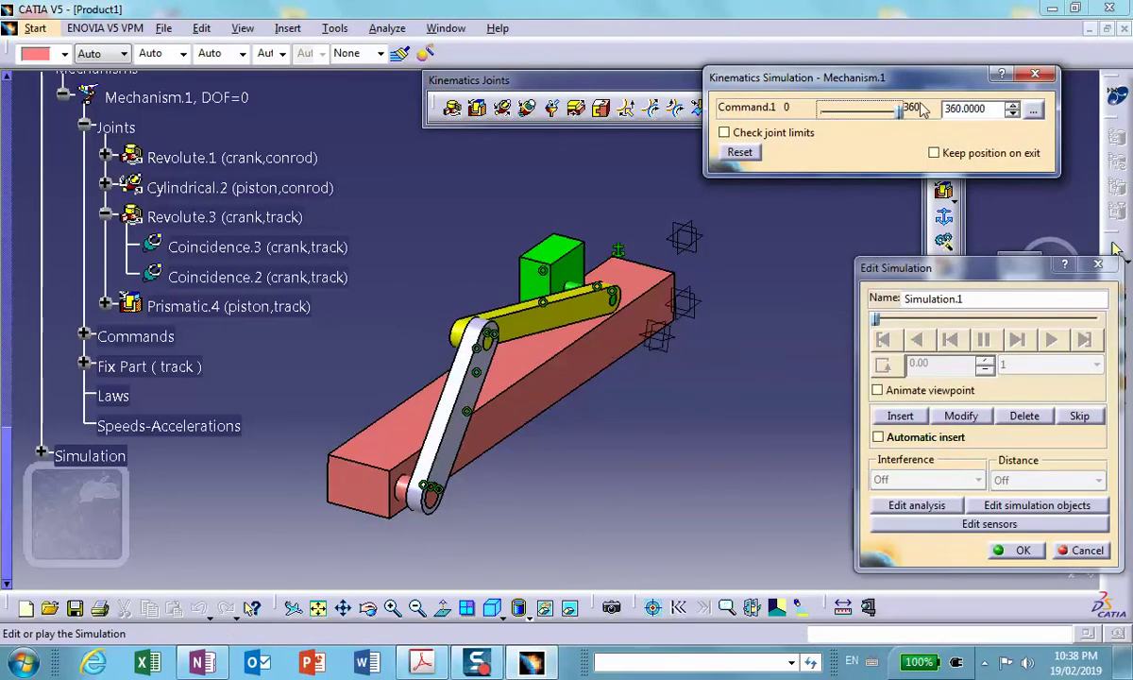
pyautogui.click(897, 416)
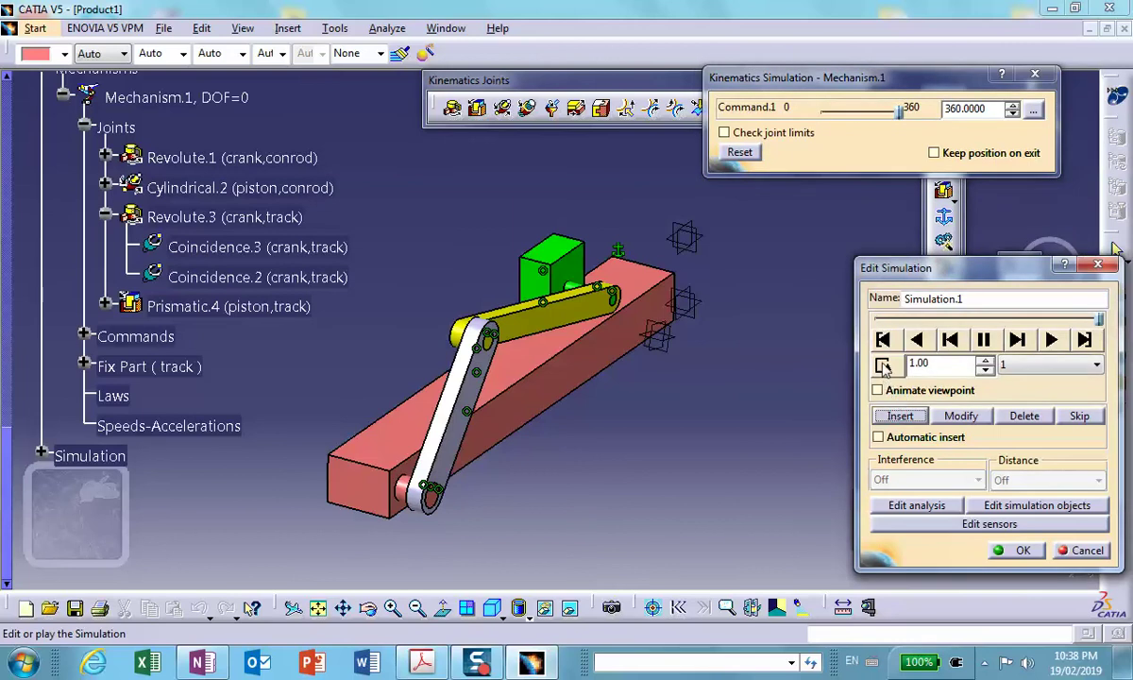
# Step: Play the simulation from the start with a 0.02 step, rewind it and save it
pyautogui.click(883, 339)
pyautogui.click(1067, 364)
pyautogui.click(1022, 413)
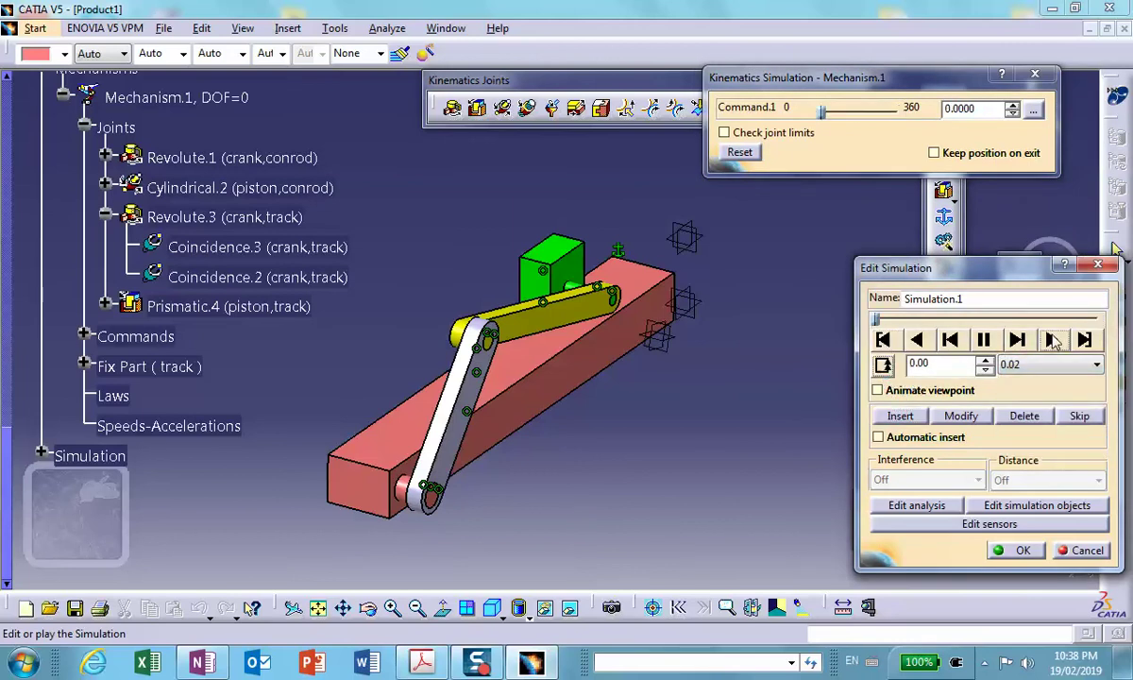
pyautogui.click(1054, 340)
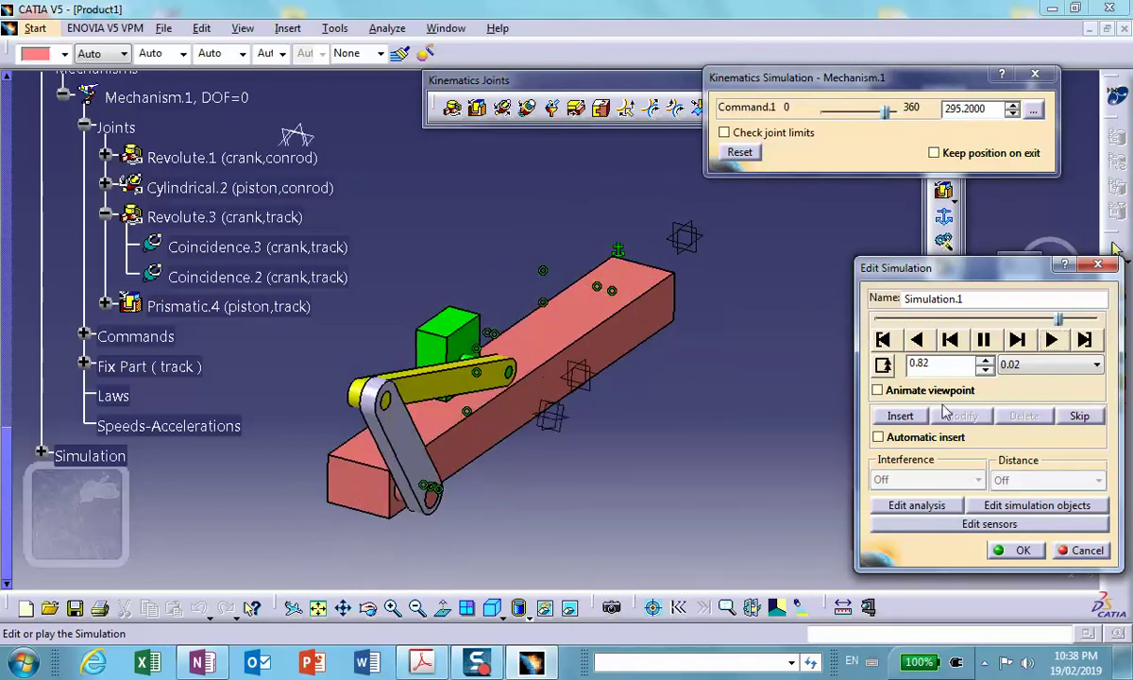
pyautogui.click(883, 340)
pyautogui.click(1003, 550)
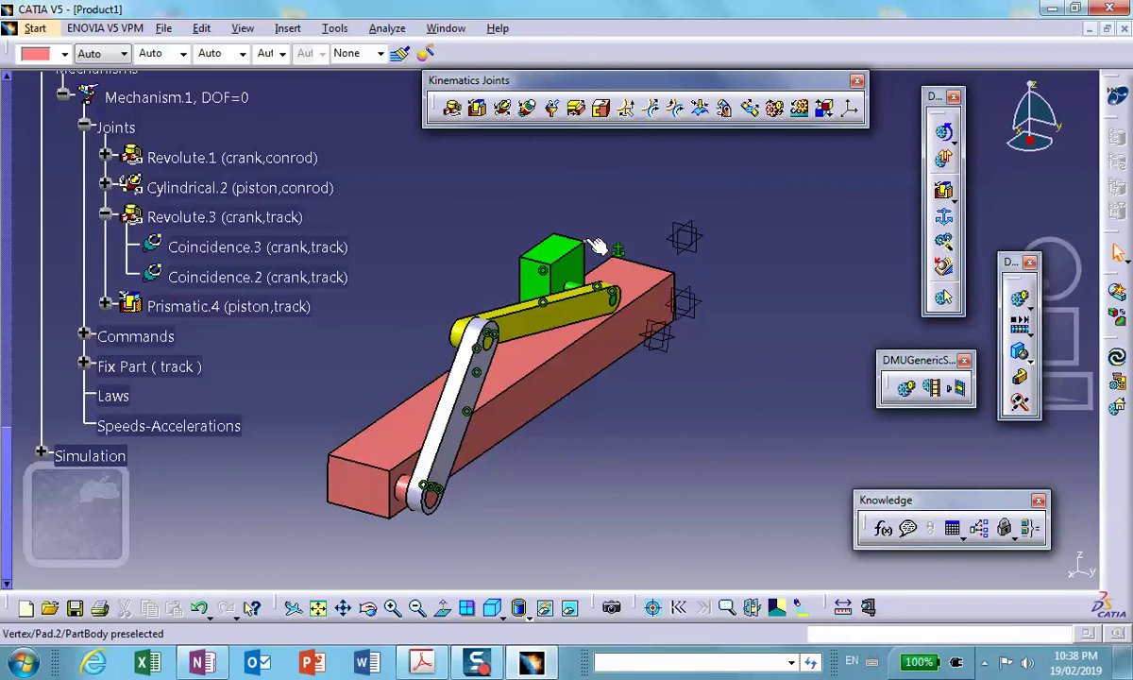
# Step: Add a speed and acceleration measurement for a top corner of the piston, with the track as reference product and the main axis
pyautogui.moveTo(869, 303); pyautogui.dragTo(869, 303, button='middle')
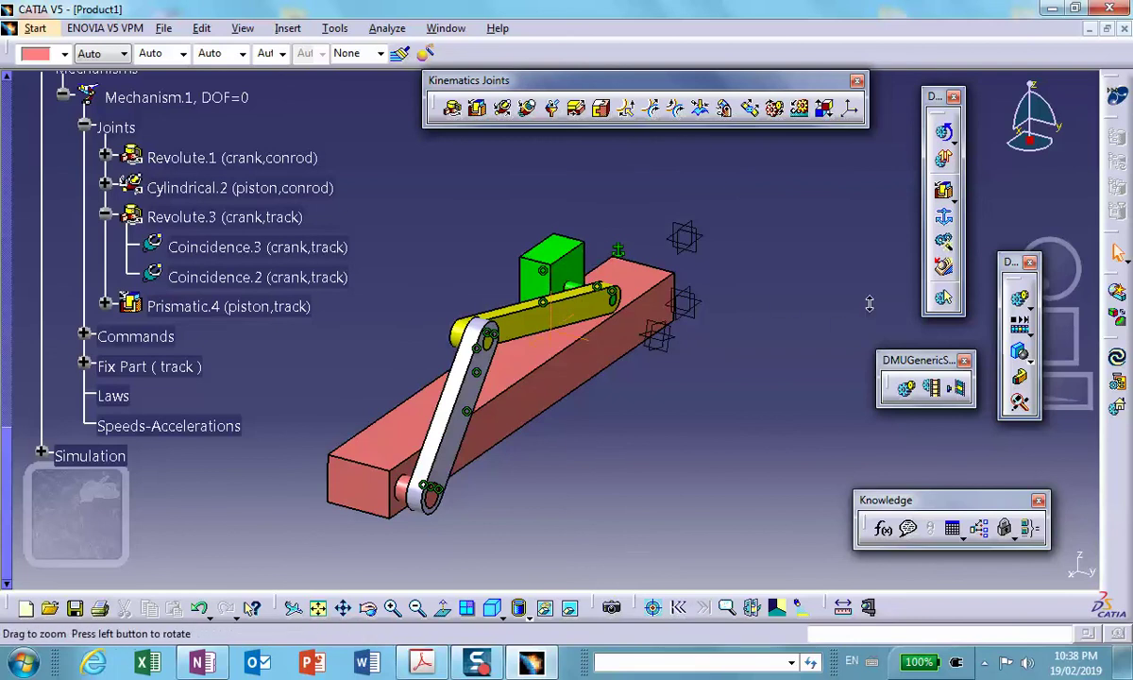
pyautogui.click(943, 268)
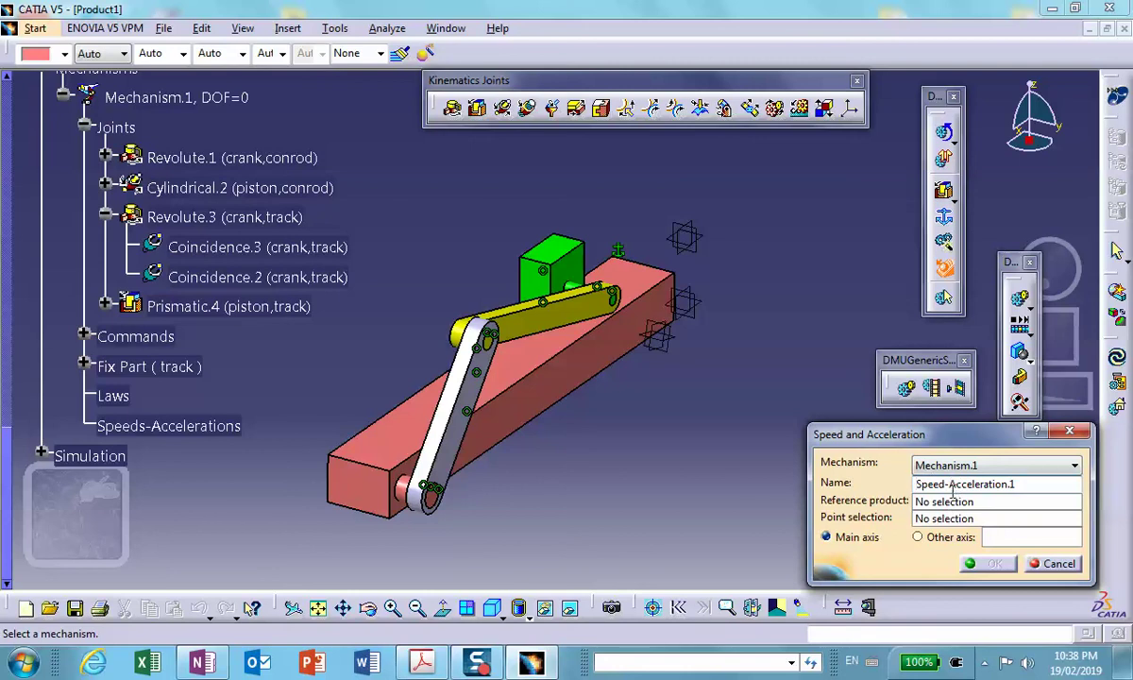
pyautogui.click(954, 505)
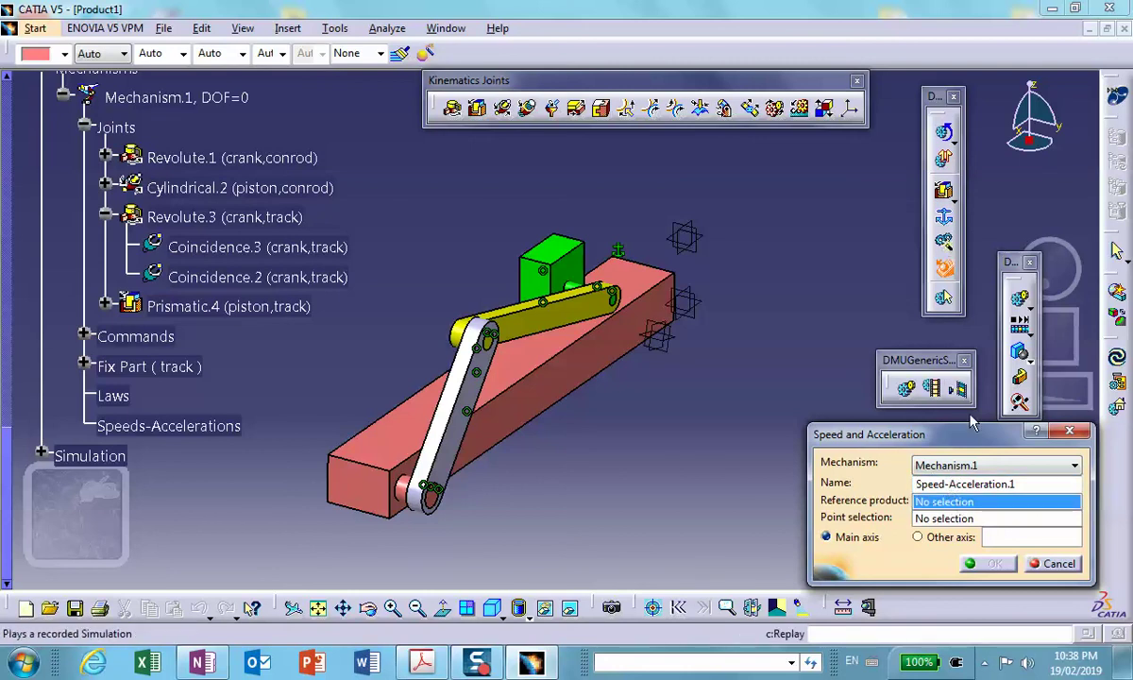
pyautogui.click(532, 394)
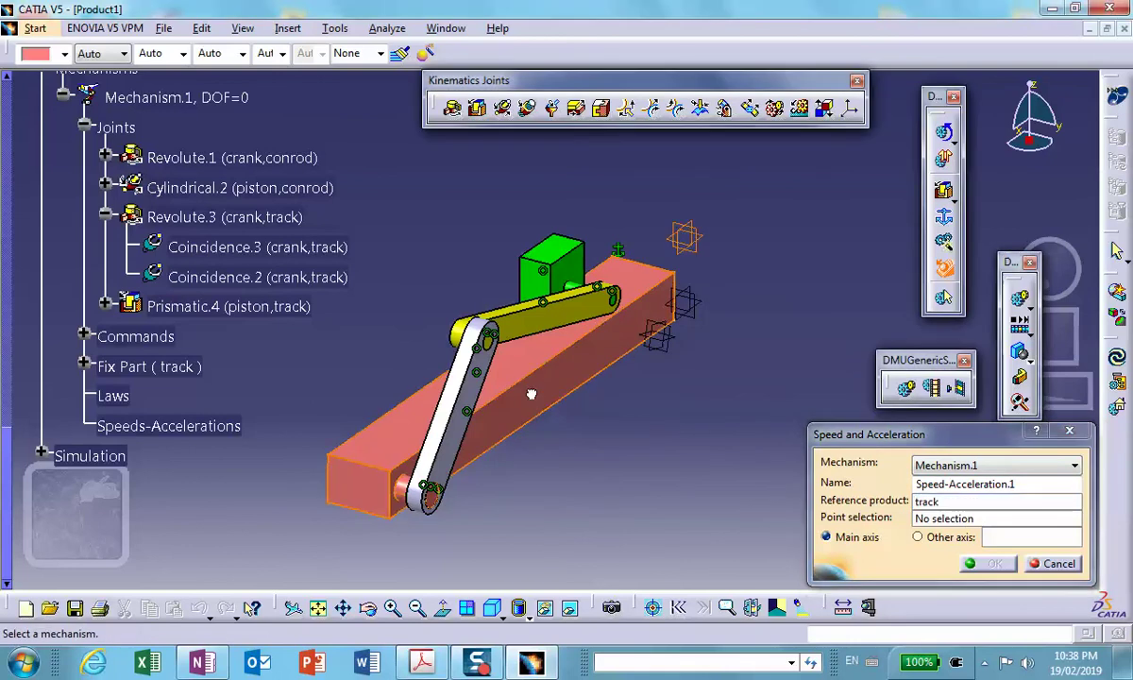
pyautogui.click(931, 521)
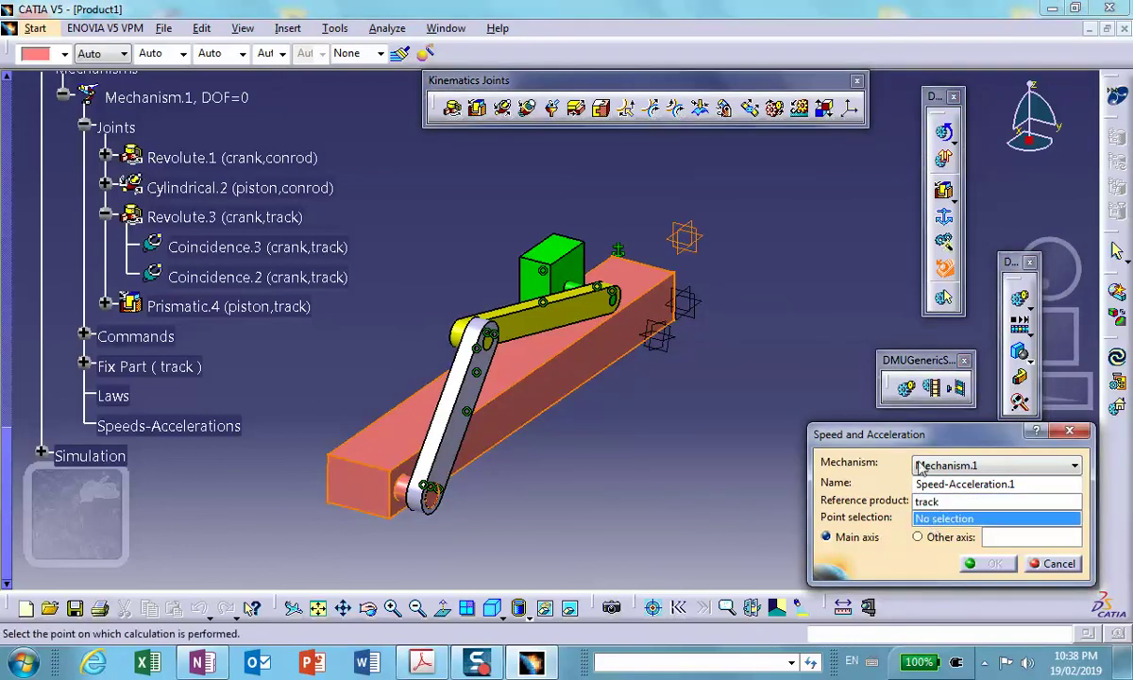
pyautogui.click(576, 244)
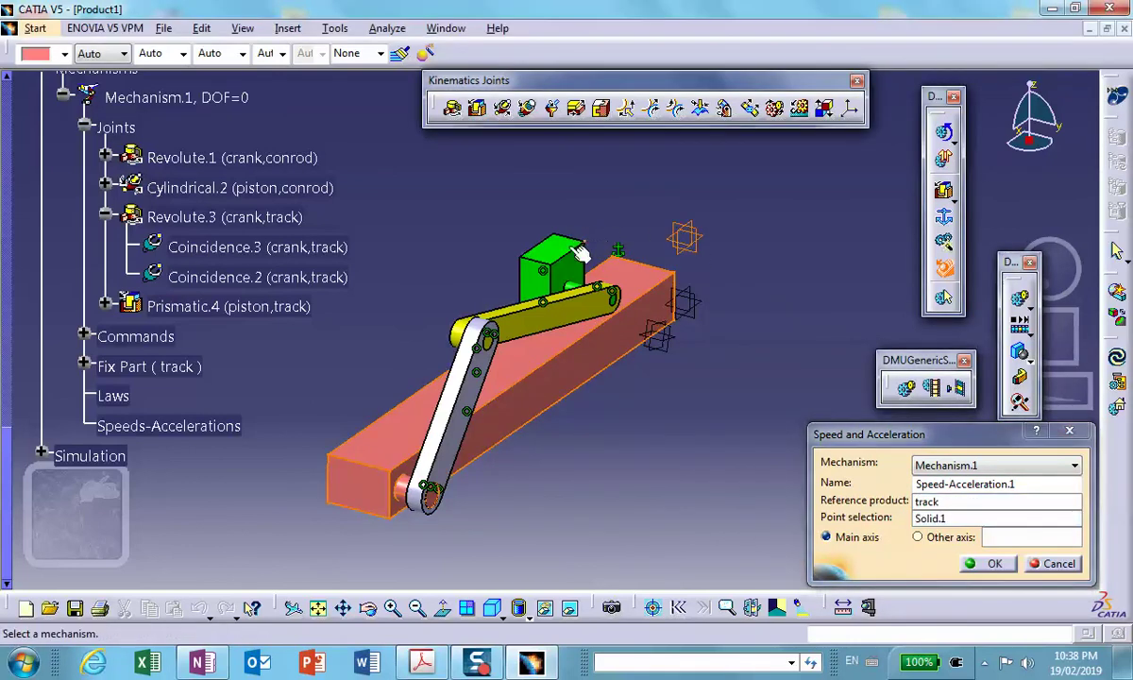
pyautogui.click(987, 563)
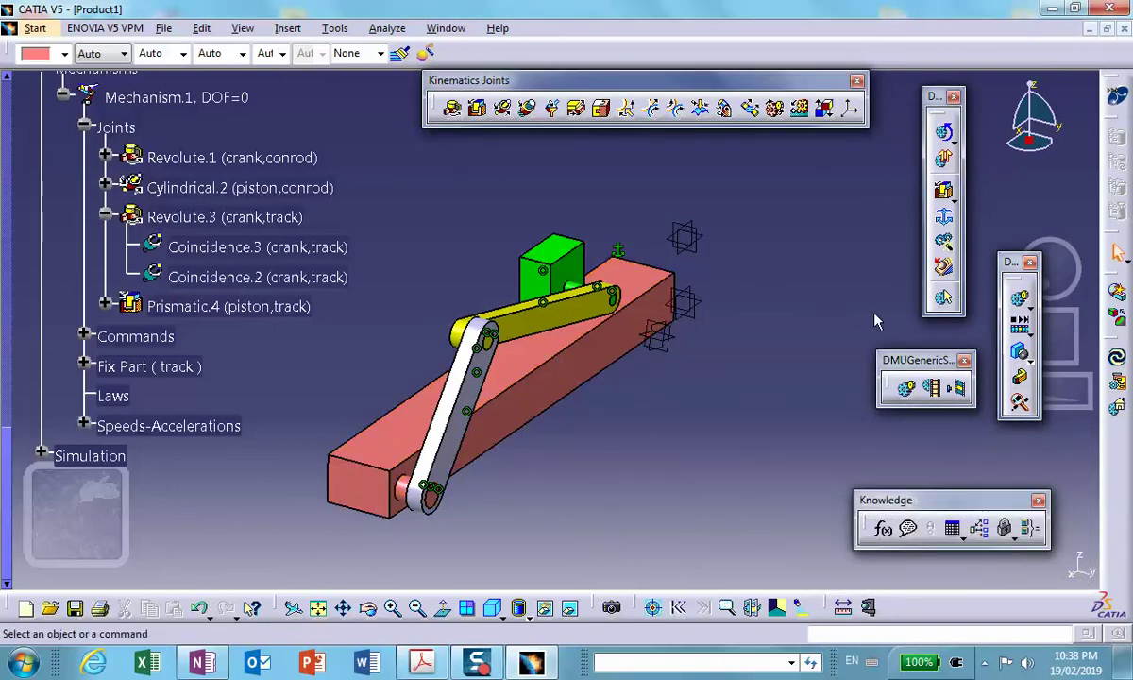
# Step: Add the formula 360deg/1s*Mechanism.1\KINTime to the Command.1 angle parameter of Mechanism.1
pyautogui.click(884, 529)
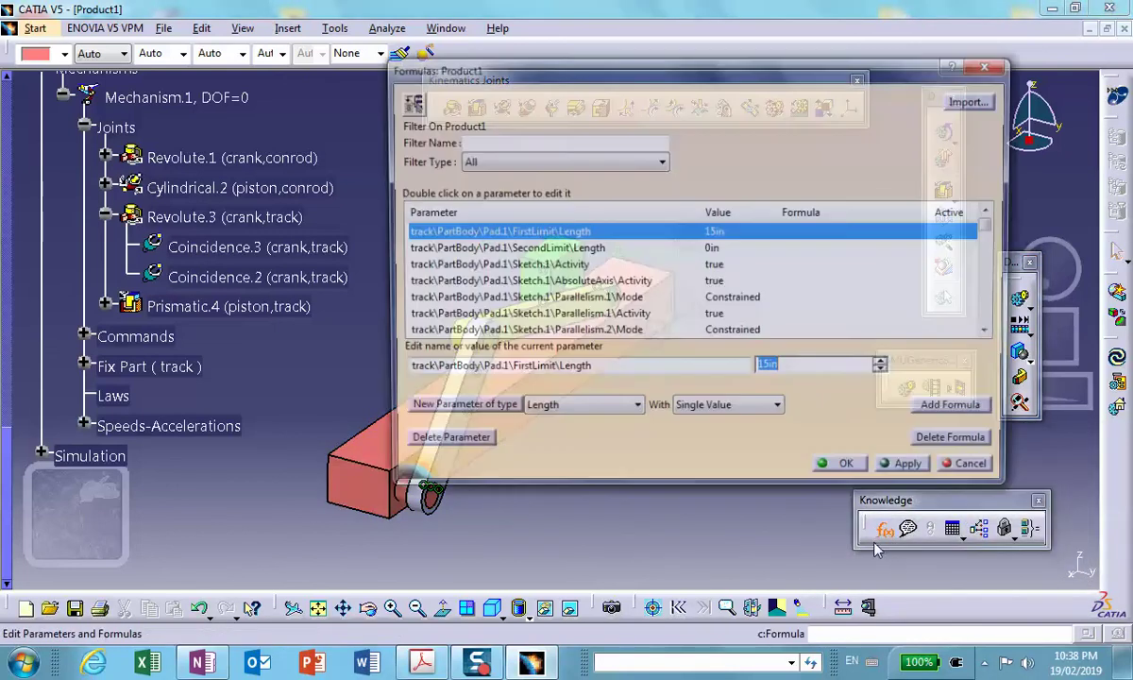
pyautogui.moveTo(723, 81); pyautogui.dragTo(845, 147)
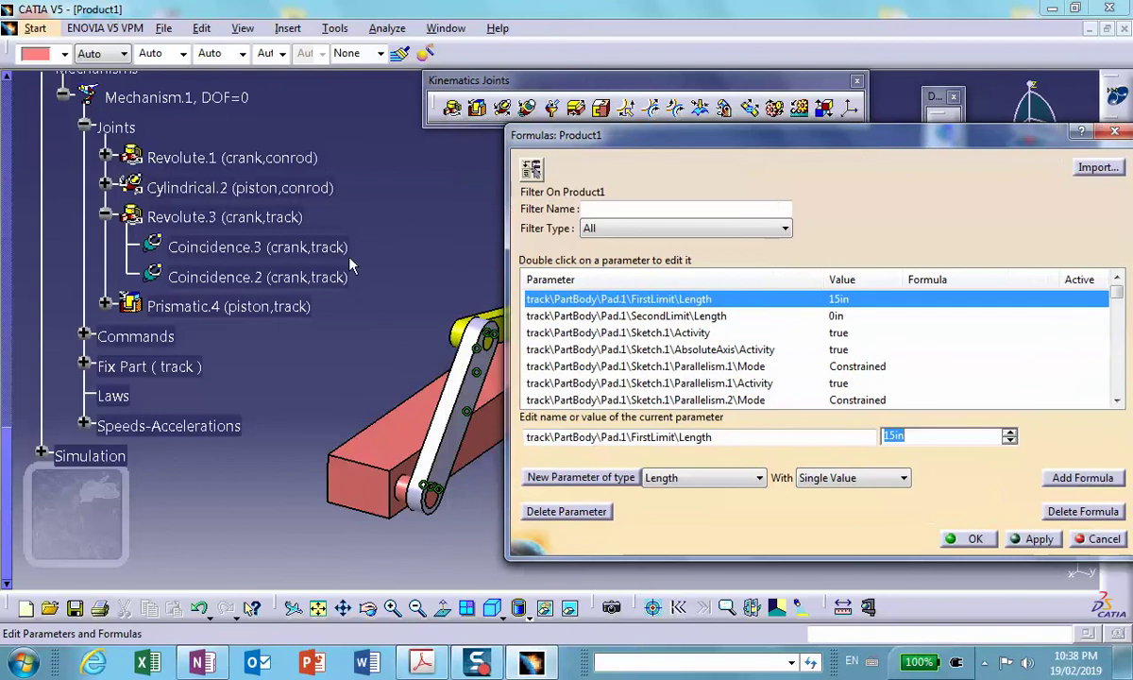
pyautogui.click(166, 98)
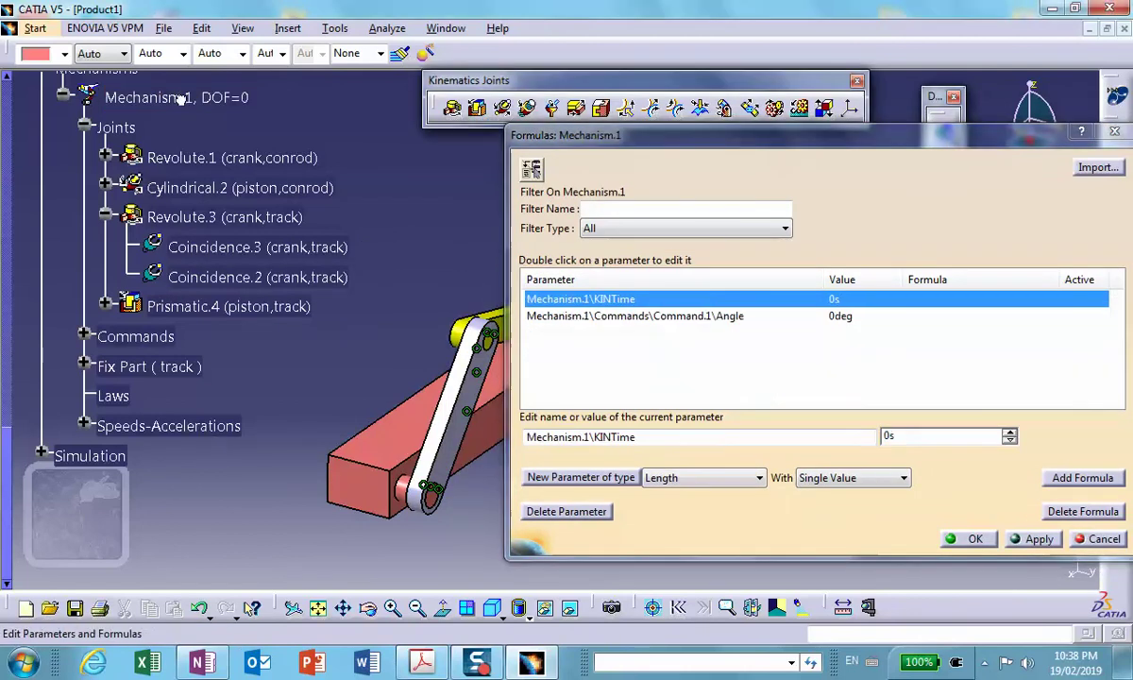
pyautogui.click(658, 317)
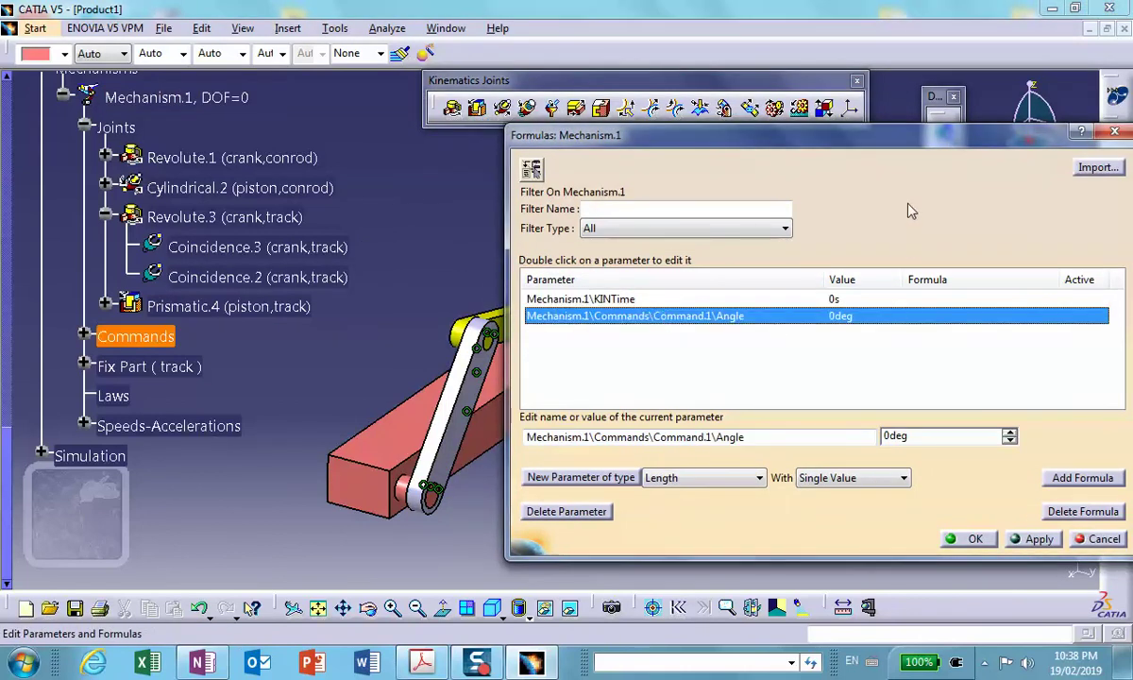
pyautogui.moveTo(852, 132); pyautogui.dragTo(787, 122)
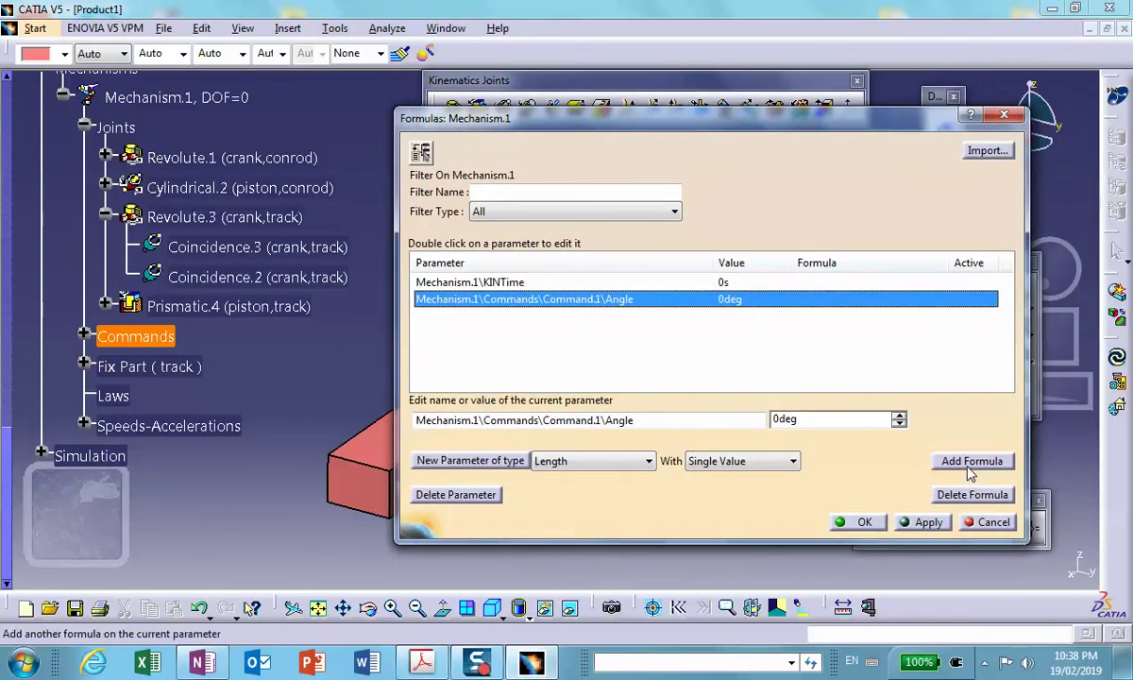
pyautogui.click(970, 461)
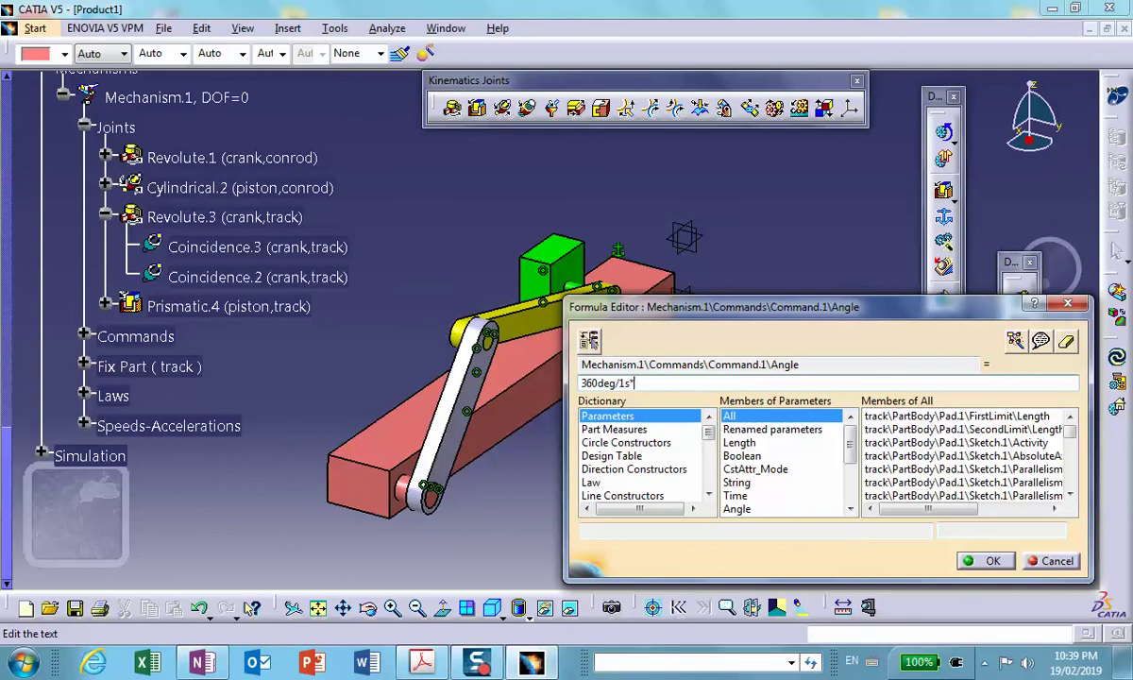
pyautogui.click(738, 495)
pyautogui.doubleClick(914, 419)
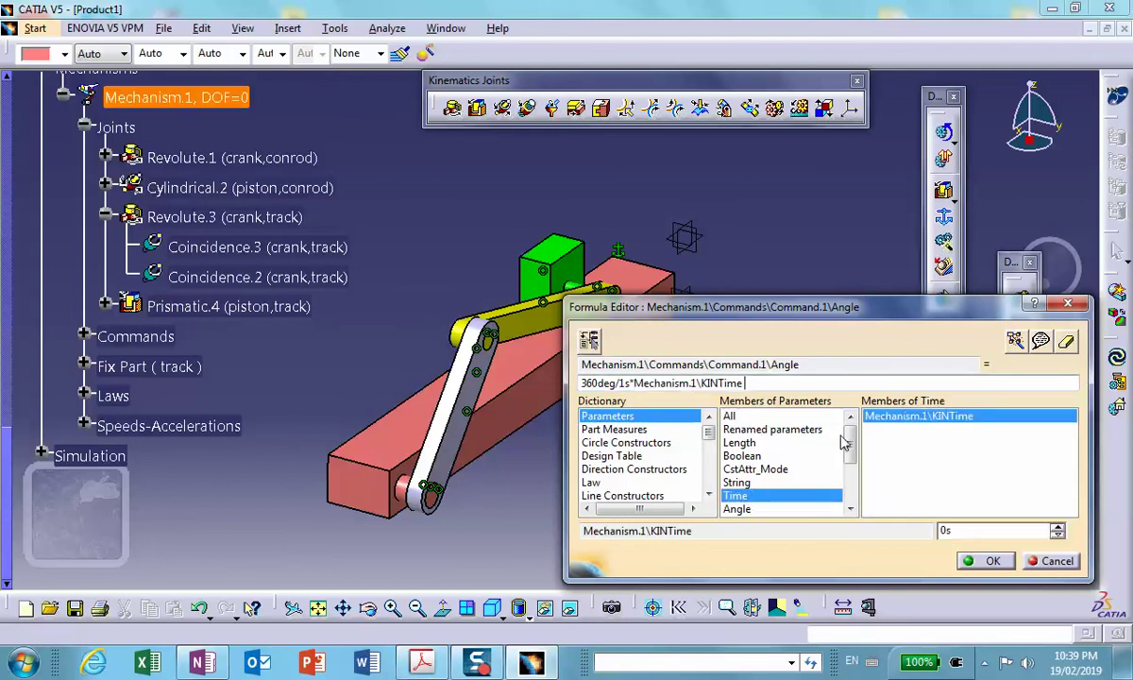
pyautogui.click(990, 566)
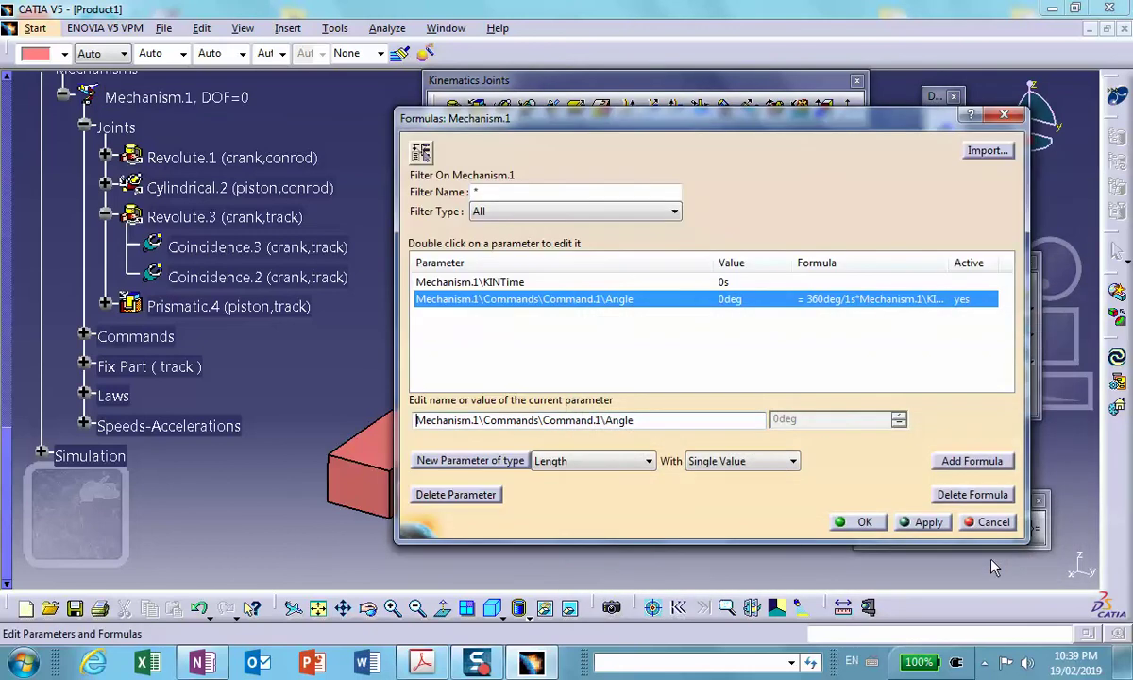
pyautogui.click(864, 522)
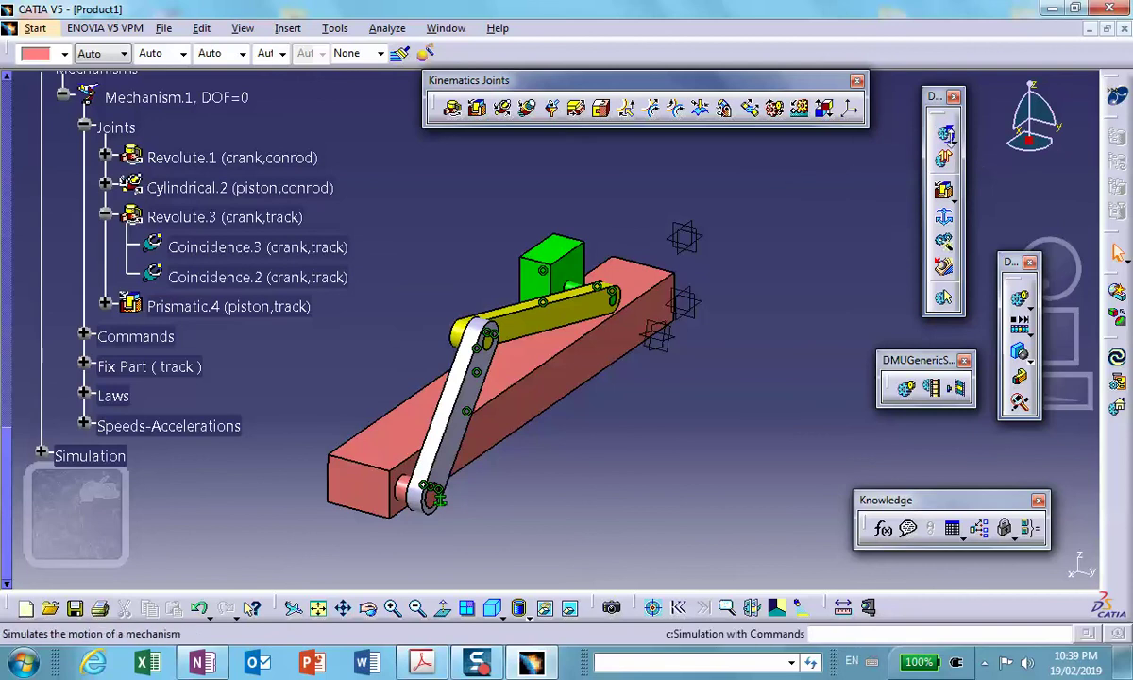
# Step: Start a law-based kinematics simulation of Mechanism.1 and set its maximum time bound to 3 s
pyautogui.click(954, 142)
pyautogui.click(974, 153)
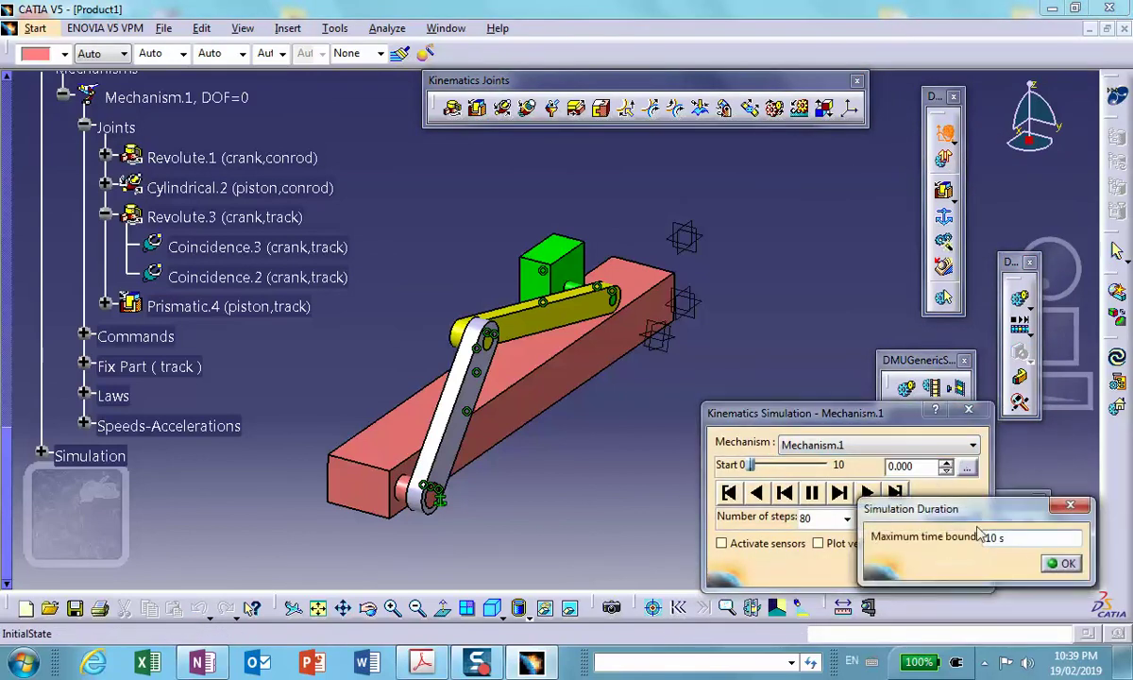
pyautogui.write('3')
pyautogui.moveTo(1021, 541); pyautogui.dragTo(862, 510)
pyautogui.write('3')
pyautogui.click(1061, 563)
# Step: Activate the simulation sensors and observe X_Linear Acceleration and X_LinearSpeed of Speed-Acceleration.1
pyautogui.click(722, 544)
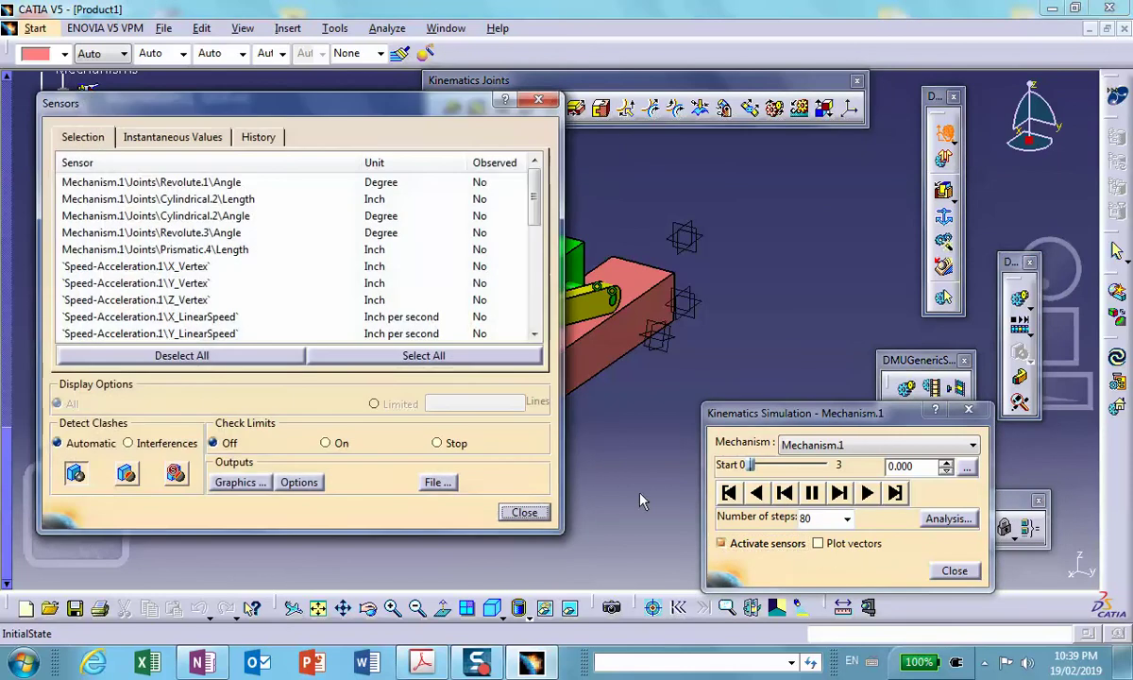
pyautogui.moveTo(597, 309); pyautogui.dragTo(834, 231, button='middle')
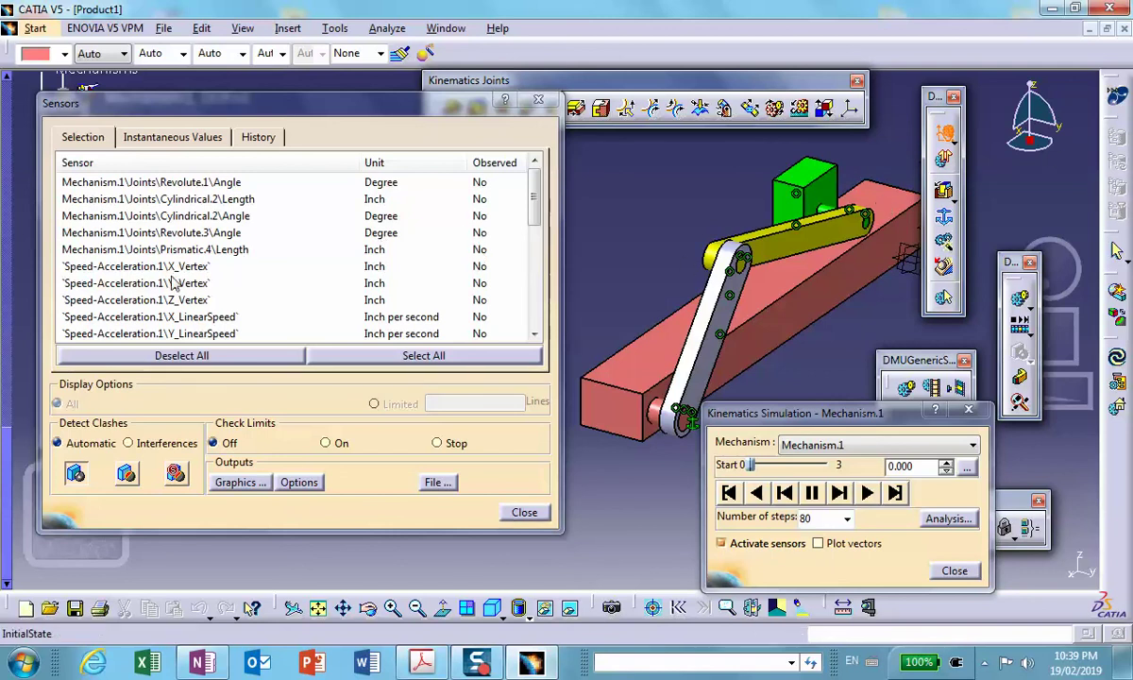
pyautogui.moveTo(537, 204); pyautogui.dragTo(541, 257)
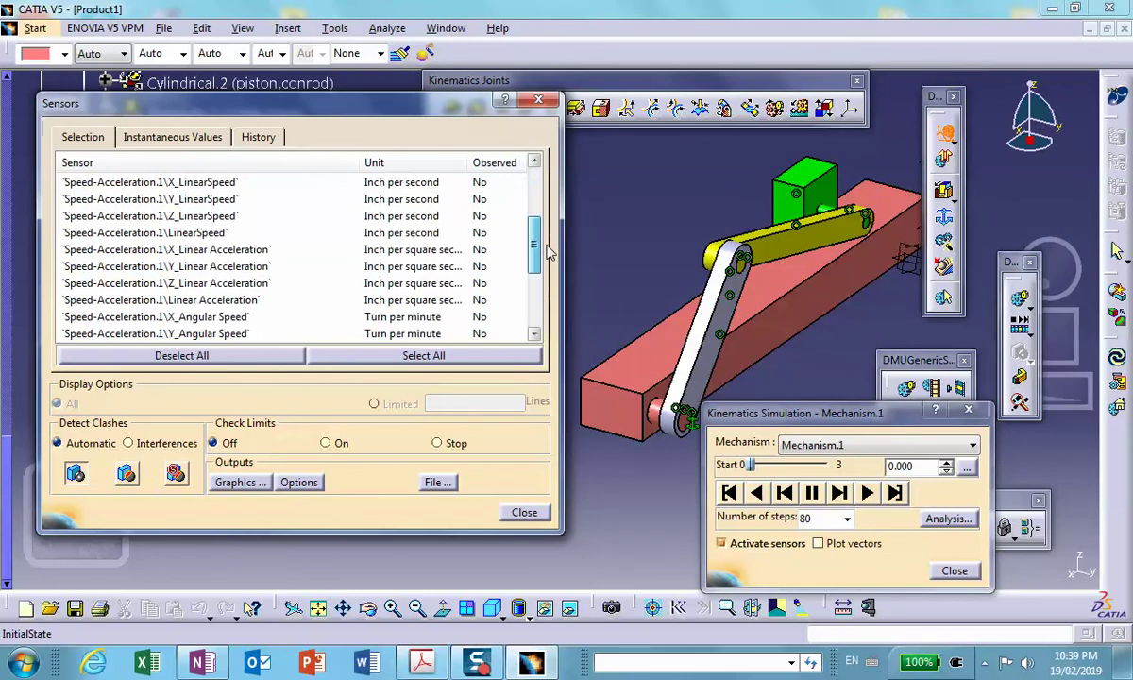
pyautogui.doubleClick(194, 250)
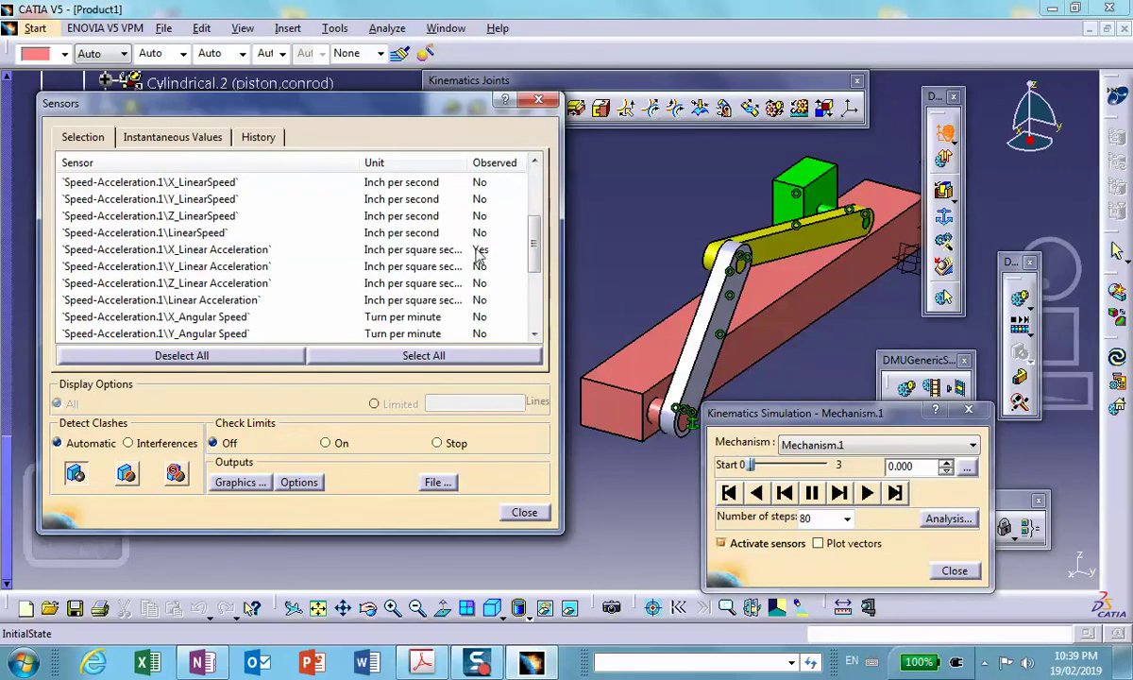
pyautogui.moveTo(542, 246); pyautogui.dragTo(539, 298)
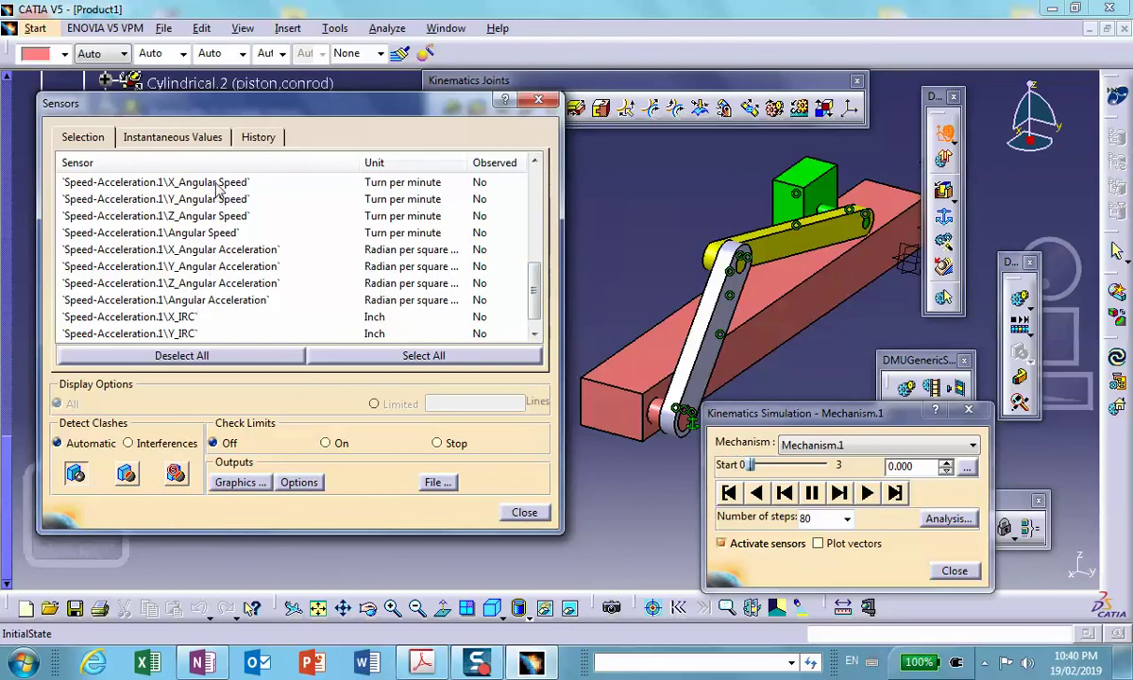
pyautogui.scroll(1, 509, 267)
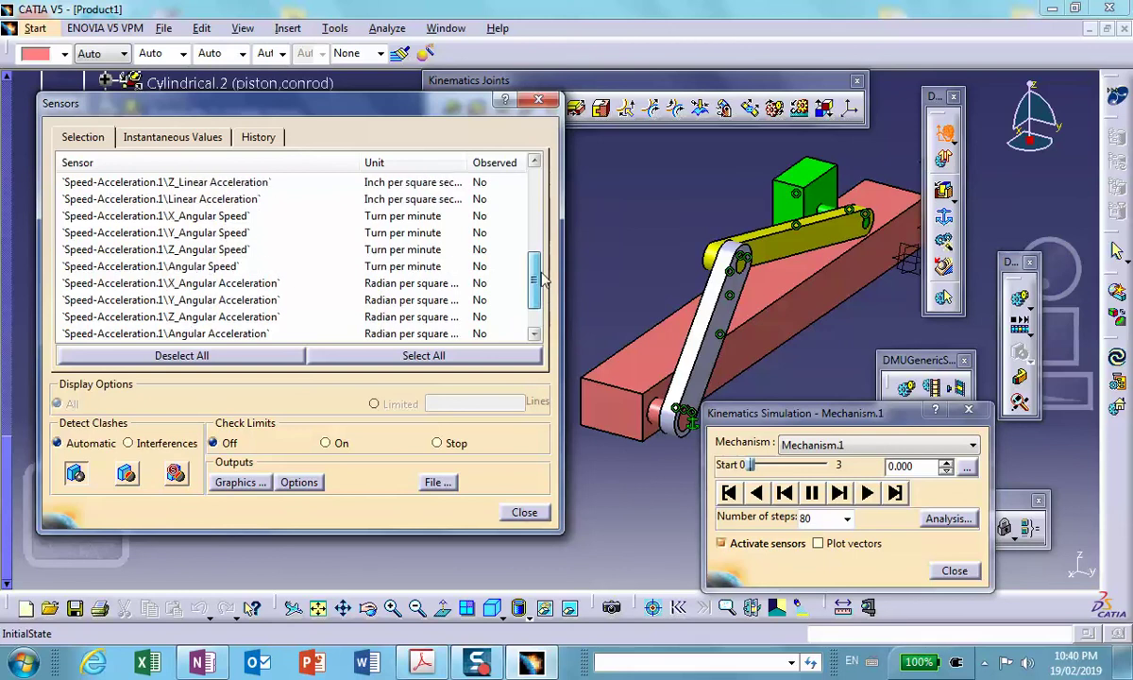
pyautogui.scroll(1, 534, 193)
pyautogui.click(369, 201)
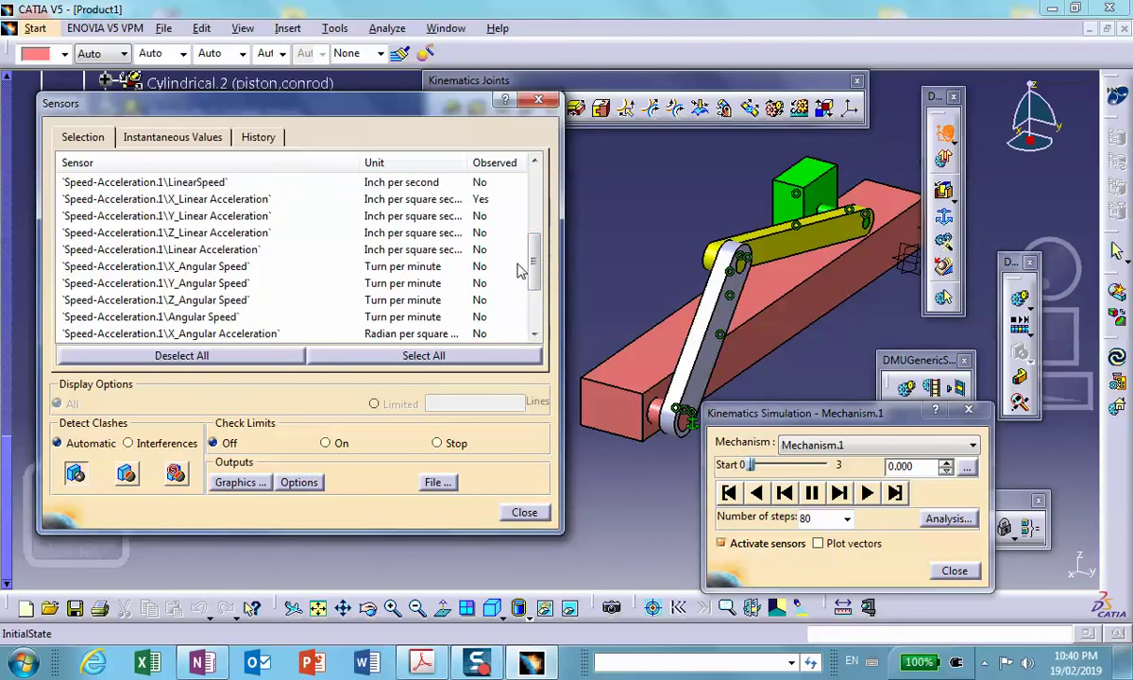
pyautogui.scroll(2, 517, 271)
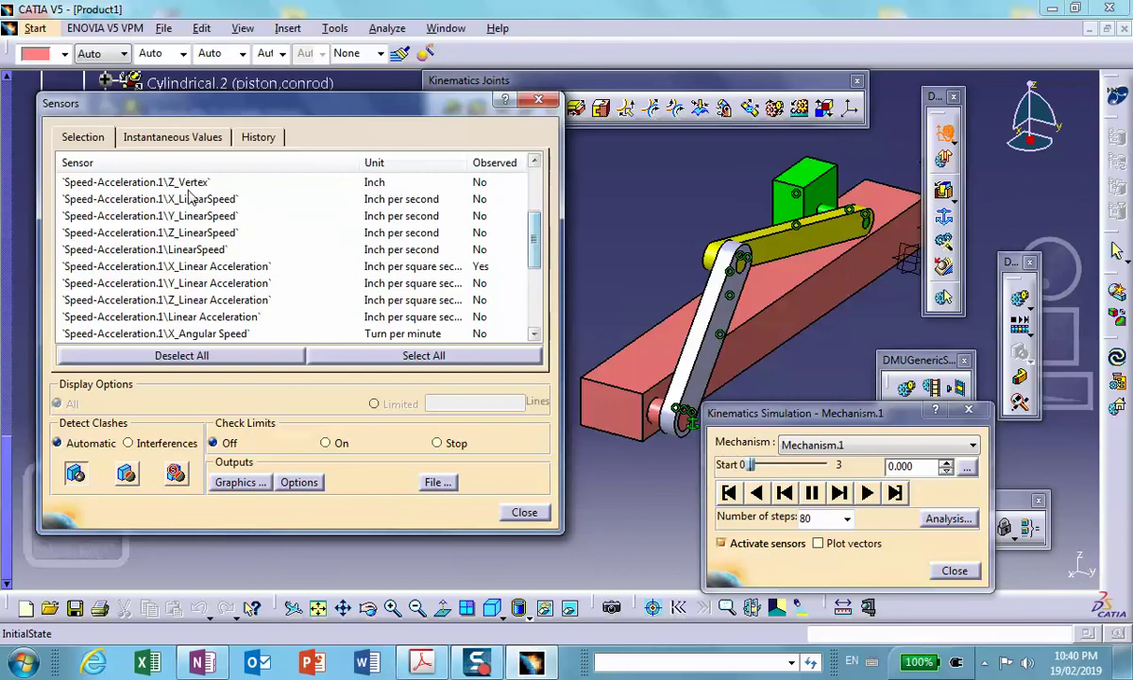
pyautogui.click(225, 200)
# Step: Clear the view of the mechanism and play the simulation forward over its full duration to record the sensors
pyautogui.moveTo(344, 113); pyautogui.dragTo(336, 546)
pyautogui.moveTo(798, 425); pyautogui.dragTo(236, 239)
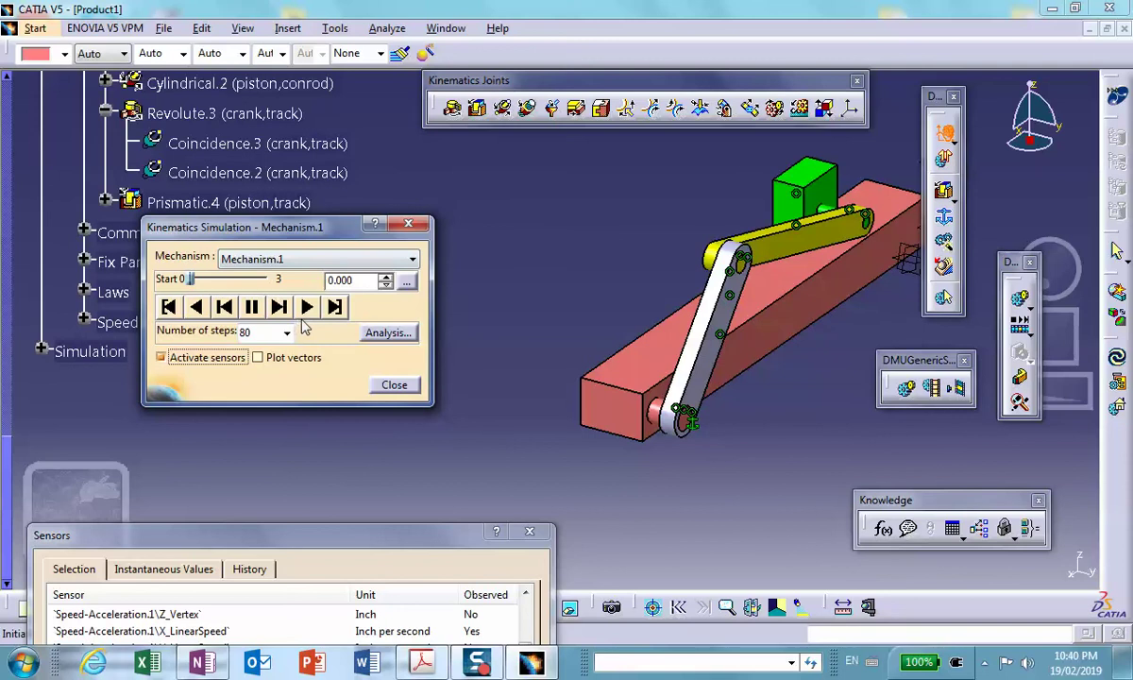
pyautogui.click(307, 307)
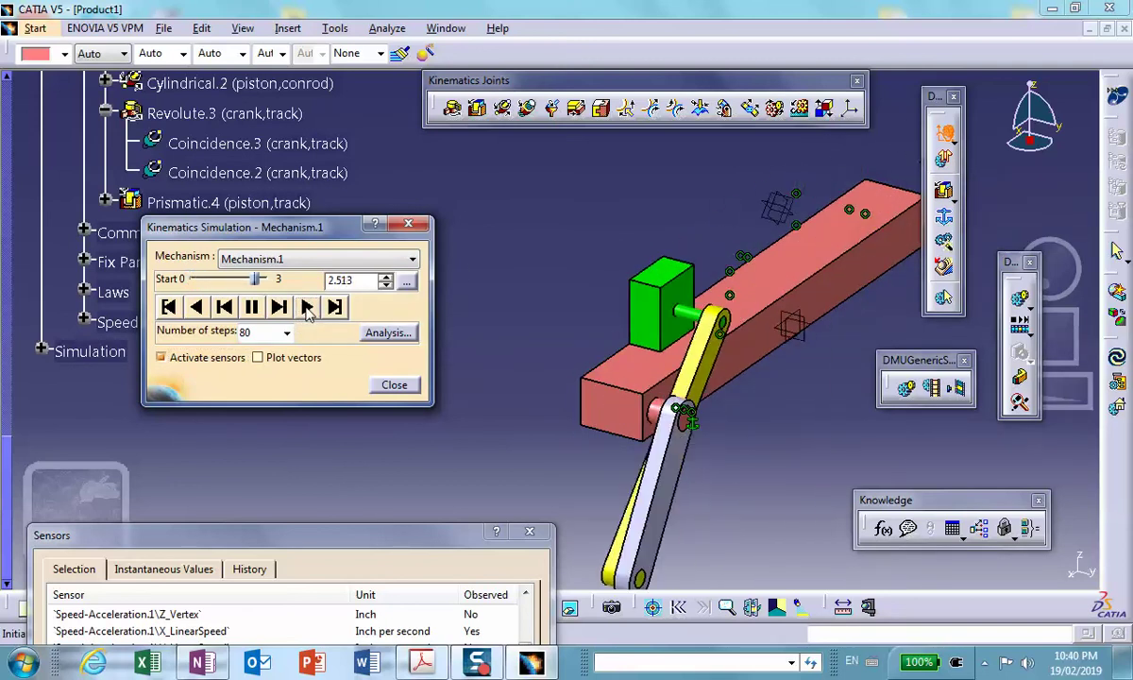
# Step: Plot the observed sensors against time and examine the X_LinearSpeed and X_Linear Acceleration curves with their respective scales
pyautogui.moveTo(331, 545); pyautogui.dragTo(459, 179)
pyautogui.click(353, 543)
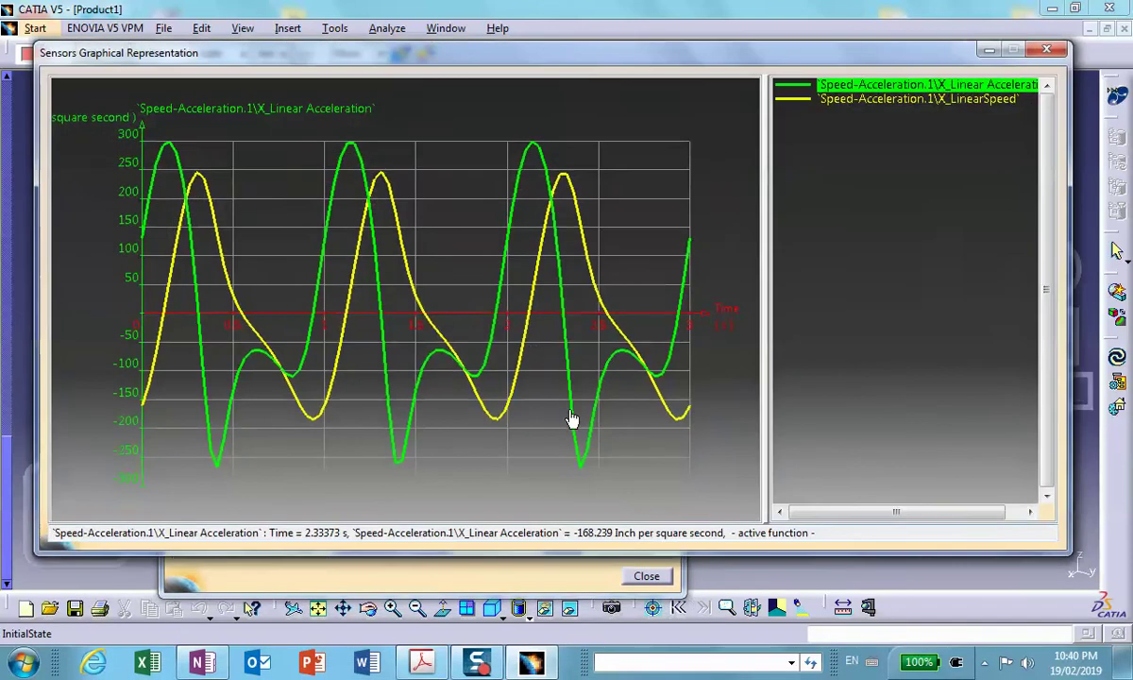
pyautogui.click(891, 100)
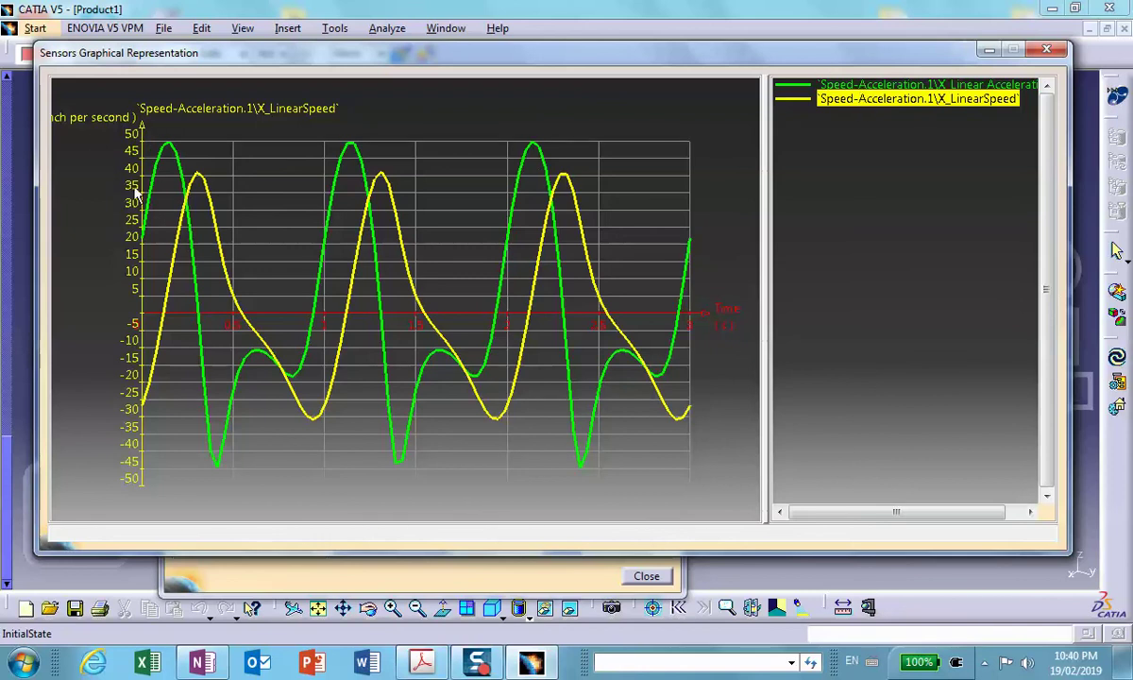
pyautogui.click(824, 87)
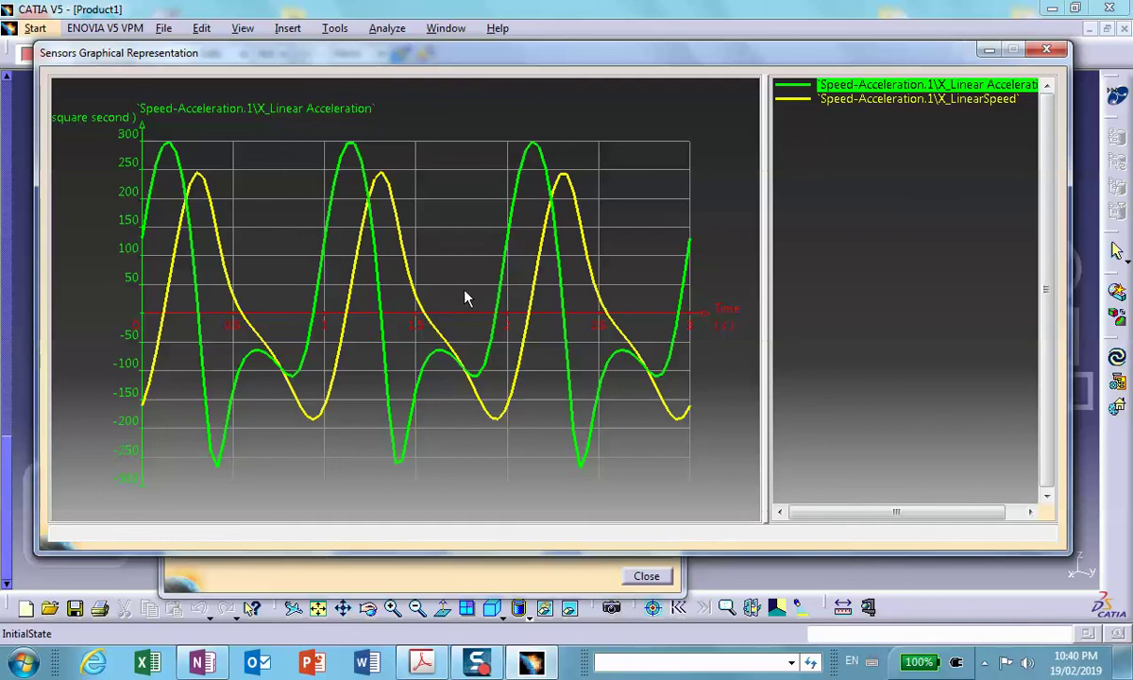
pyautogui.moveTo(479, 667)
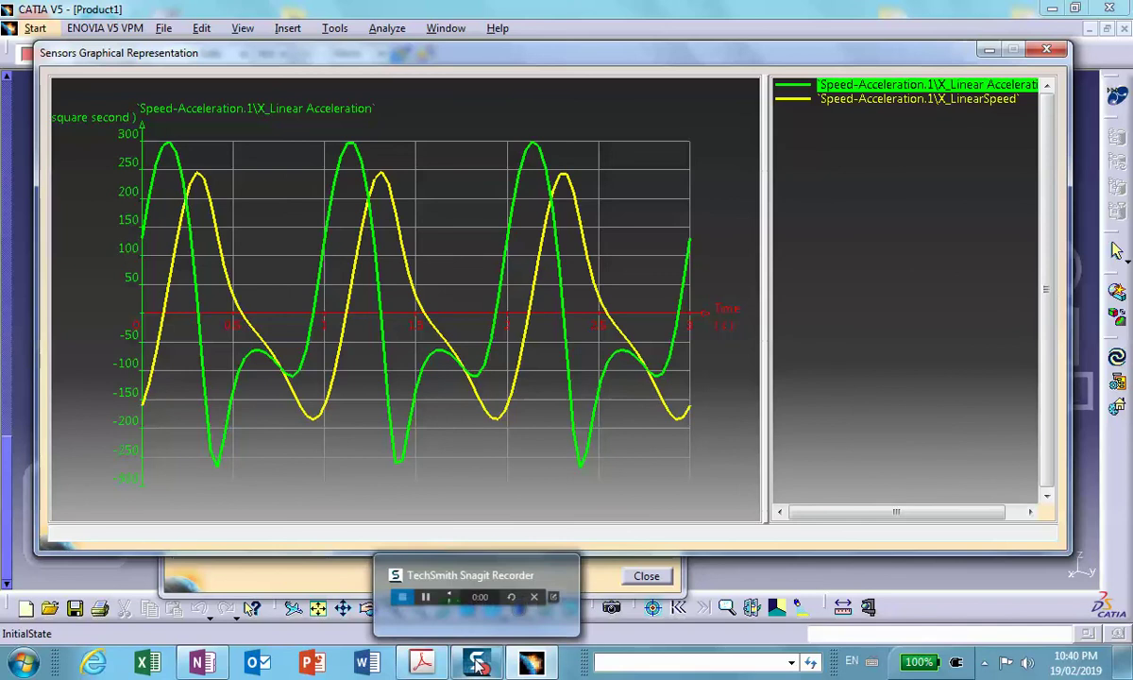